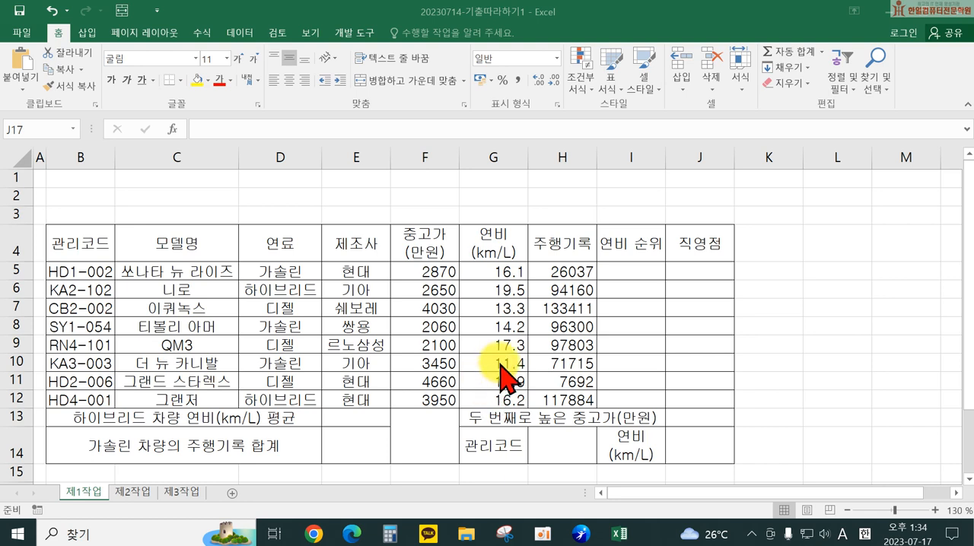
Step: Apply the comma number format to the used-car prices in F5:F12 and the mileage records in H5:H12
left_click_drag(419, 271, 424, 398)
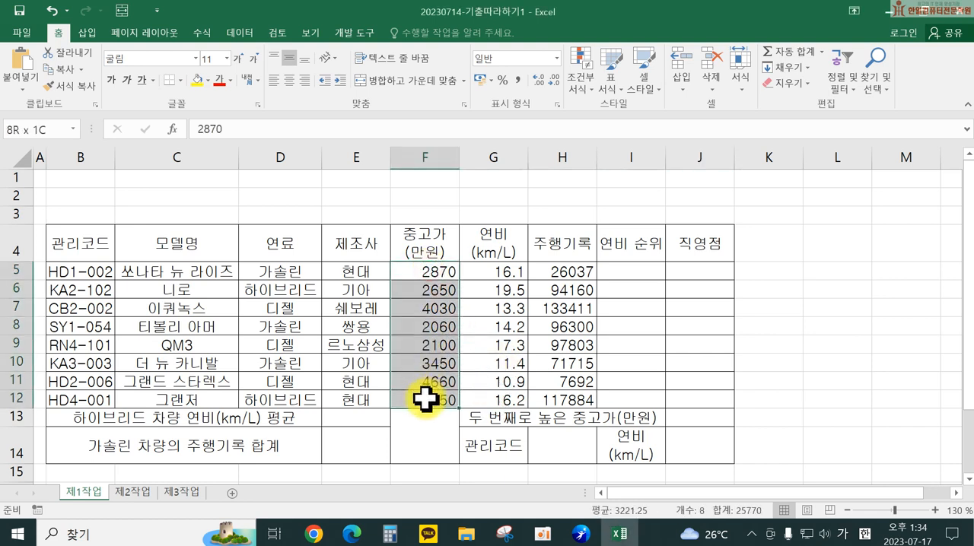
left_click(518, 81)
left_click_drag(558, 272, 553, 397)
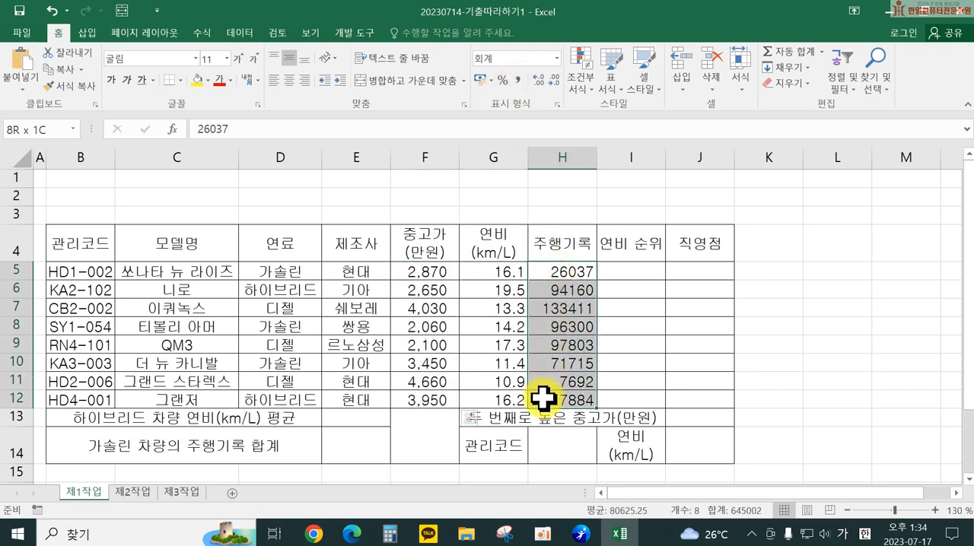
left_click(519, 79)
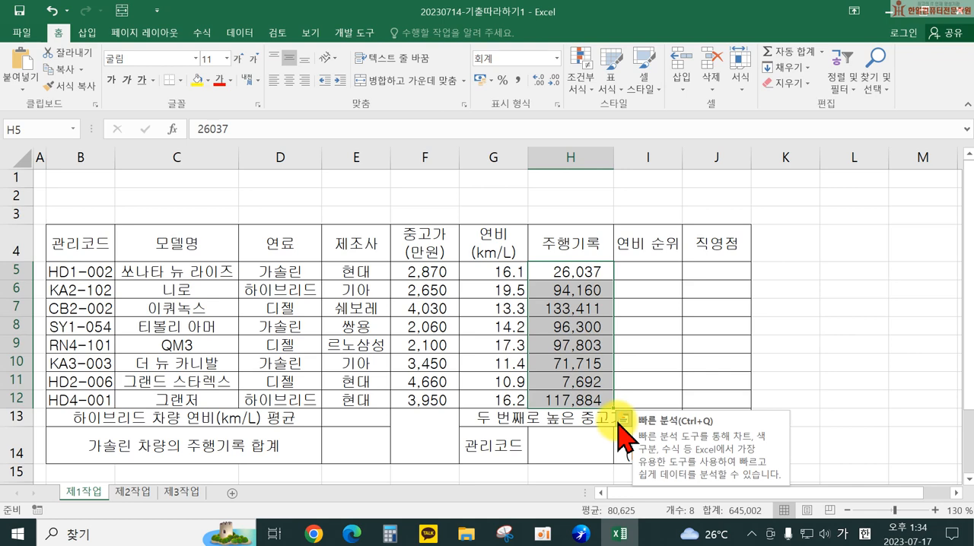
Step: Centre-align the header row B4:J4, the text data in B5:E12 and the label cells in rows 13 and 14
left_click_drag(76, 242, 697, 252)
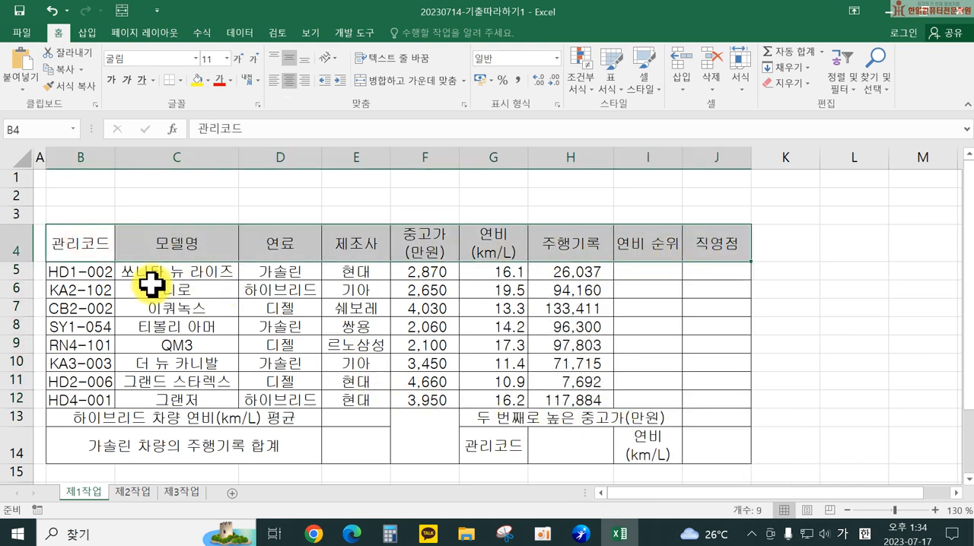
left_click_drag(84, 272, 356, 396)
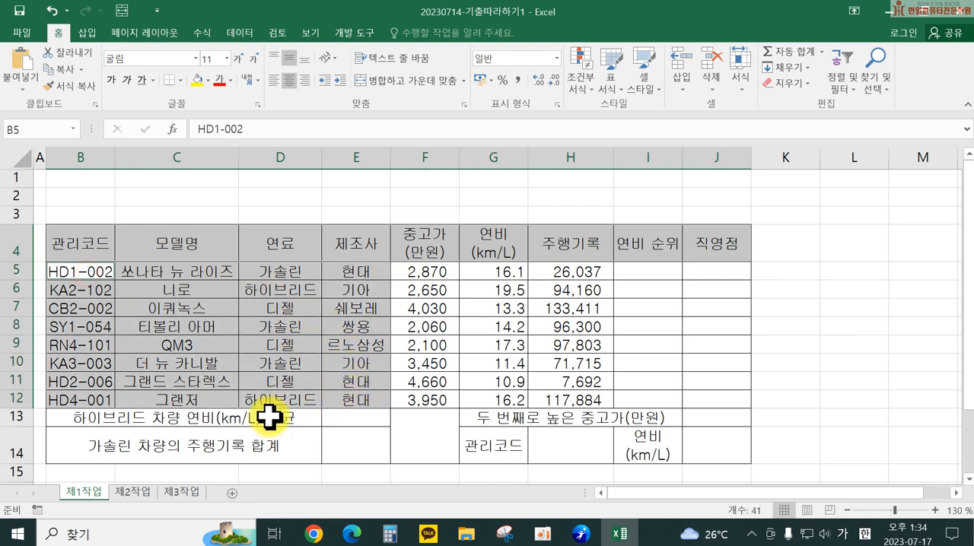
left_click(507, 450, "ctrl")
left_click(646, 445, "ctrl")
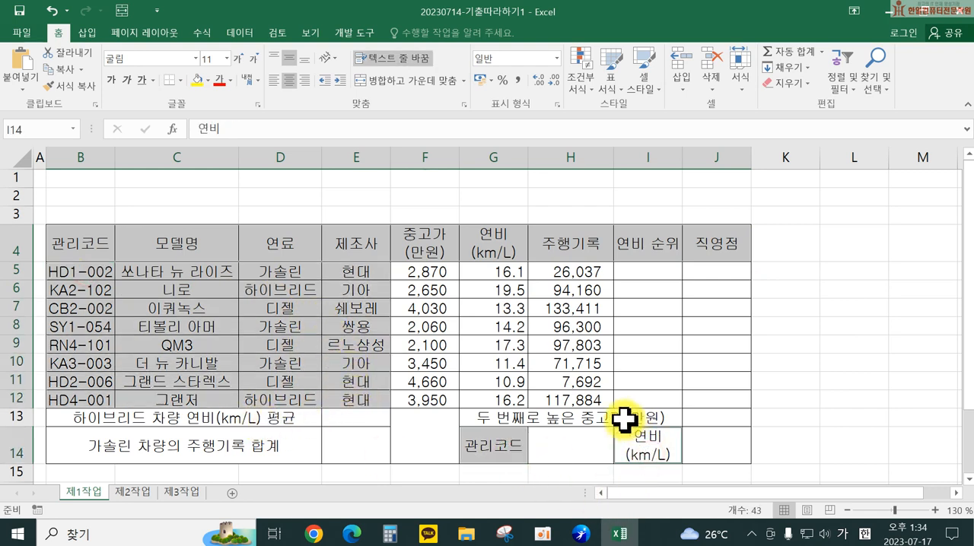
left_click(624, 418, "ctrl")
left_click_drag(292, 420, 273, 438)
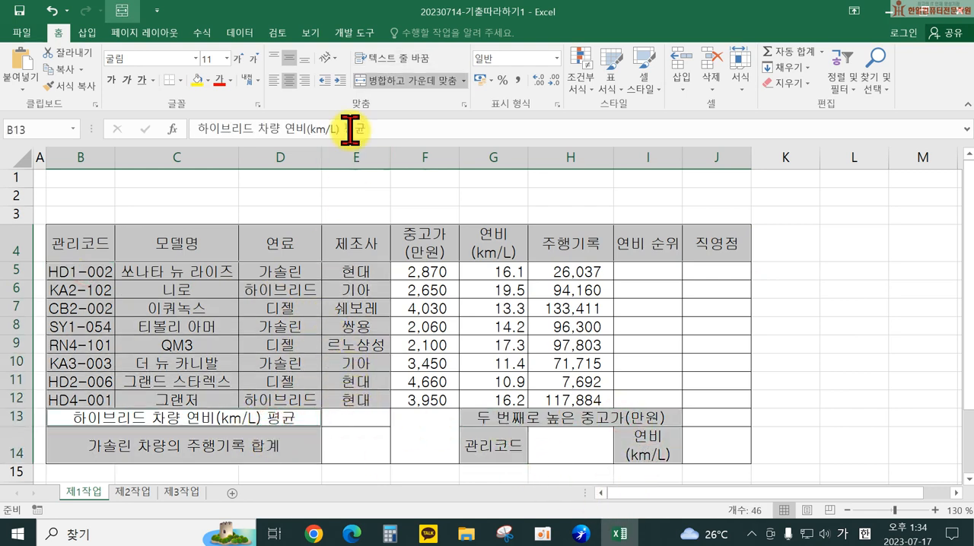
left_click(290, 80)
left_click(290, 82)
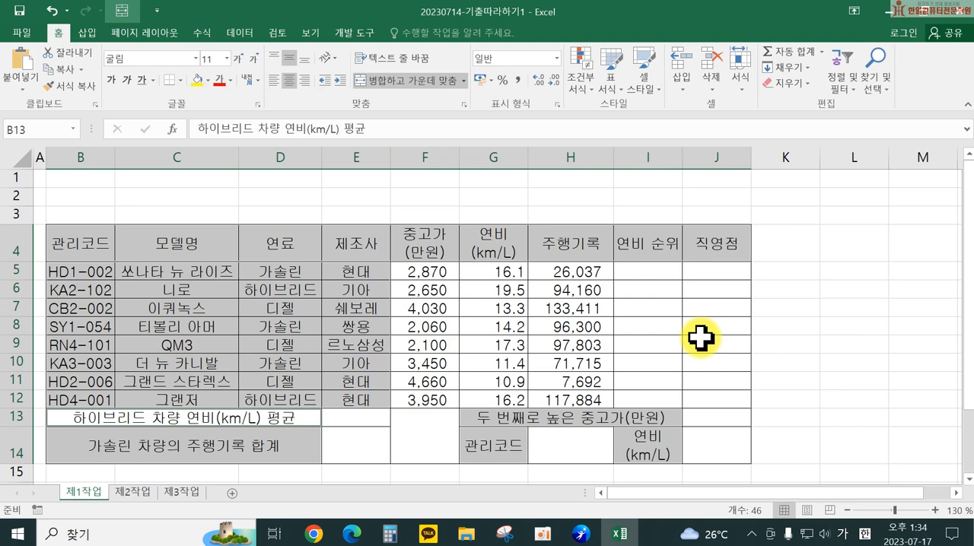
left_click(772, 362)
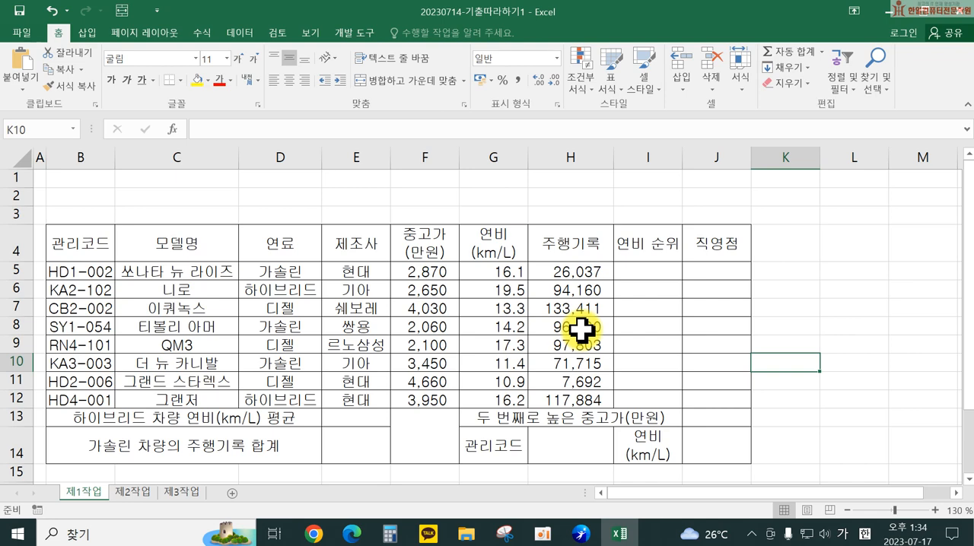
Step: Draw a rectangle with both upper corners snipped over B1:F3, about 1.26 cm high and 10.91 cm wide
left_click(88, 50)
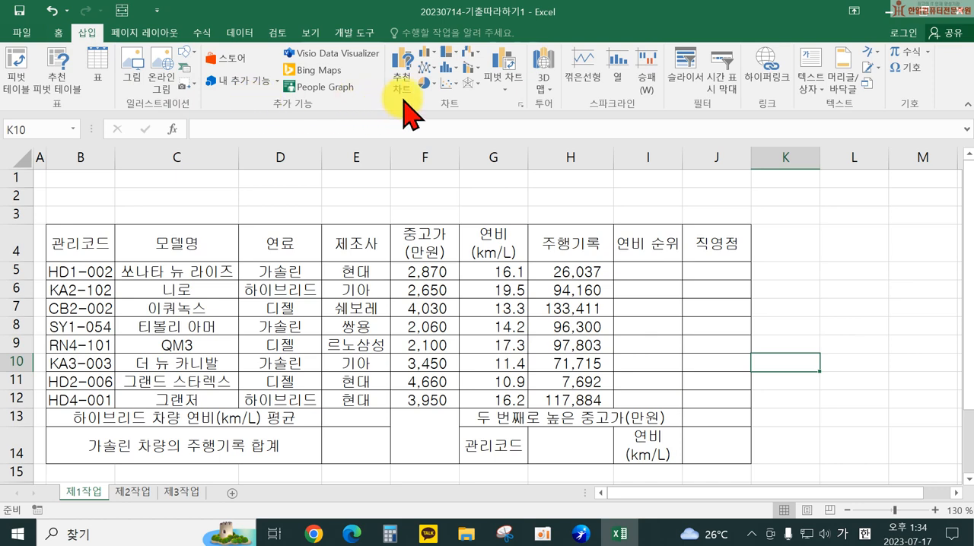
left_click(187, 55)
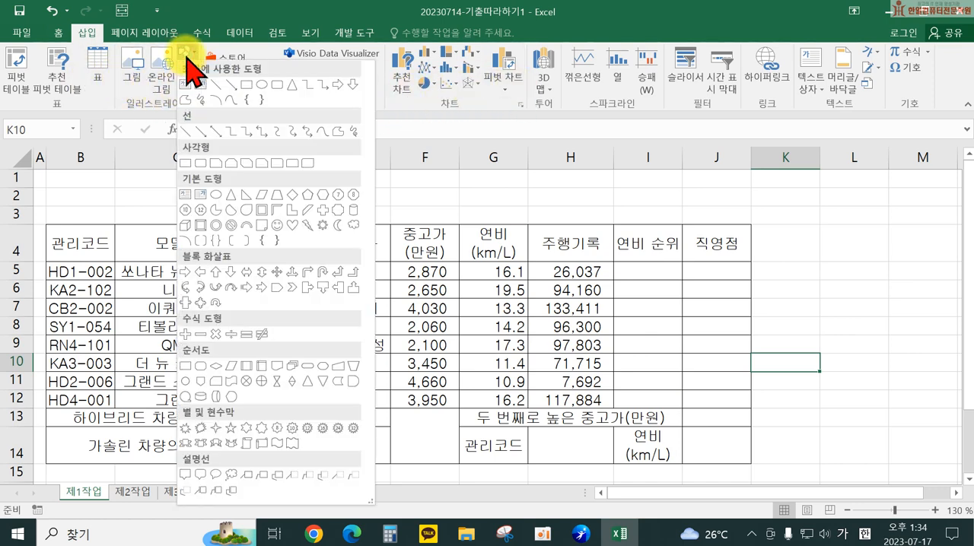
left_click(232, 162)
mouse_move(47, 174)
left_mouse_down()
mouse_move(246, 211)
mouse_move(457, 221)
left_mouse_up()
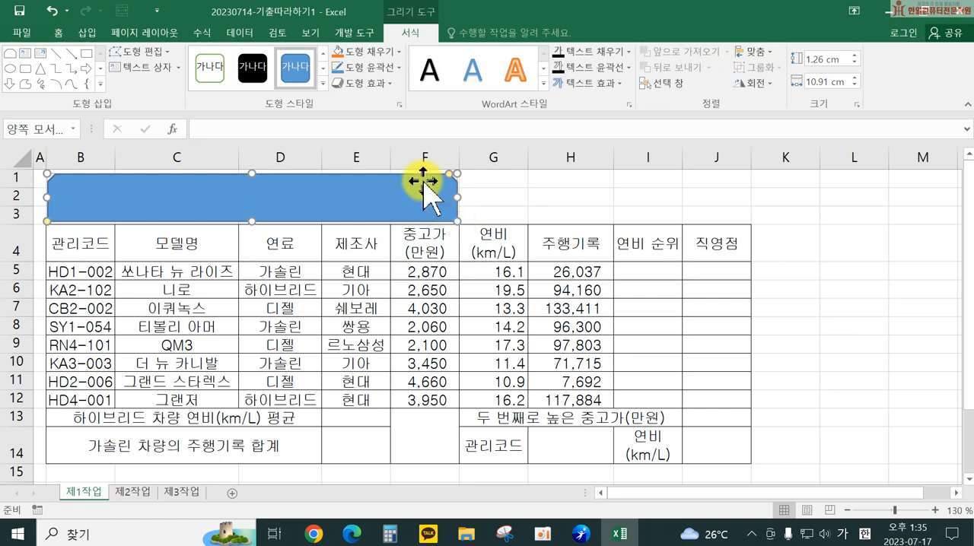
Step: Apply the outer Offset Right (오프셋 오른쪽) shadow to the title shape
left_click(360, 83)
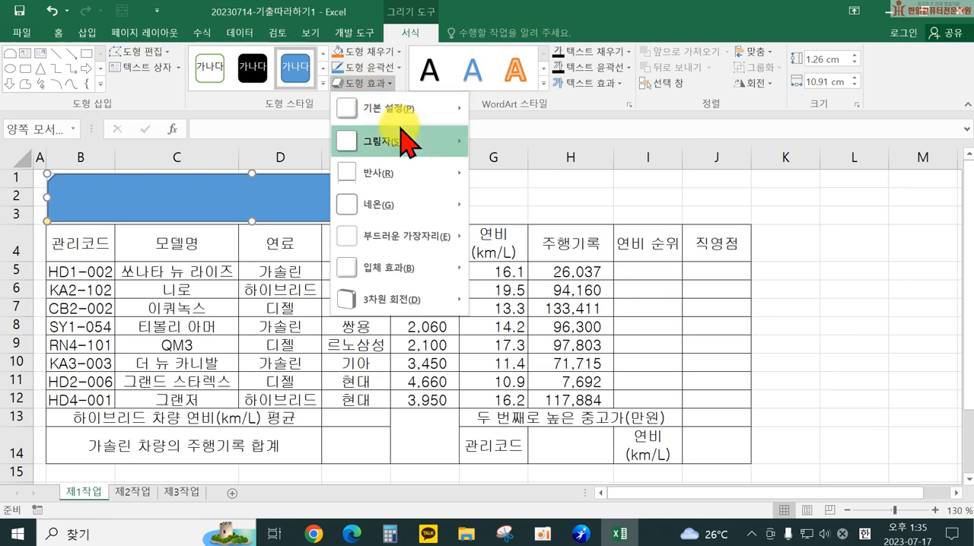
mouse_move(356, 143)
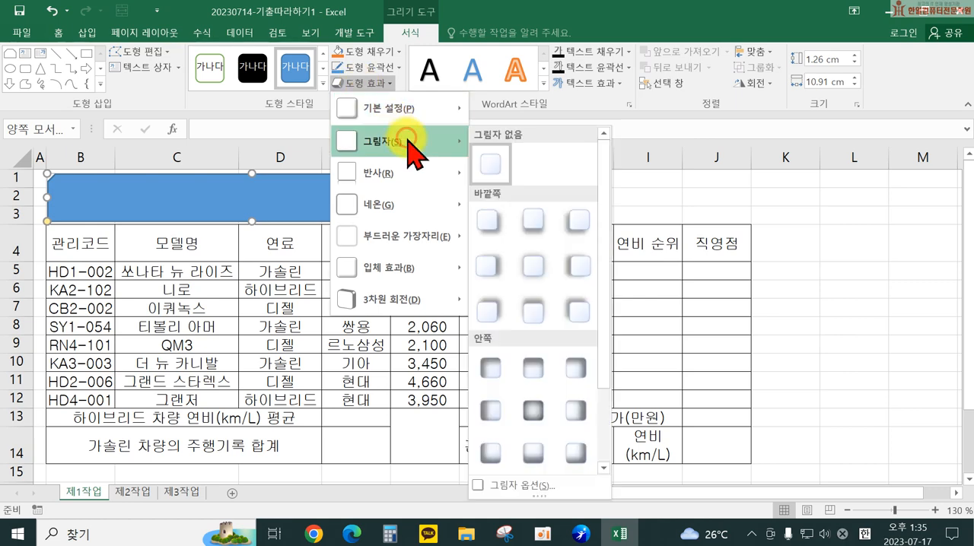
left_click(492, 266)
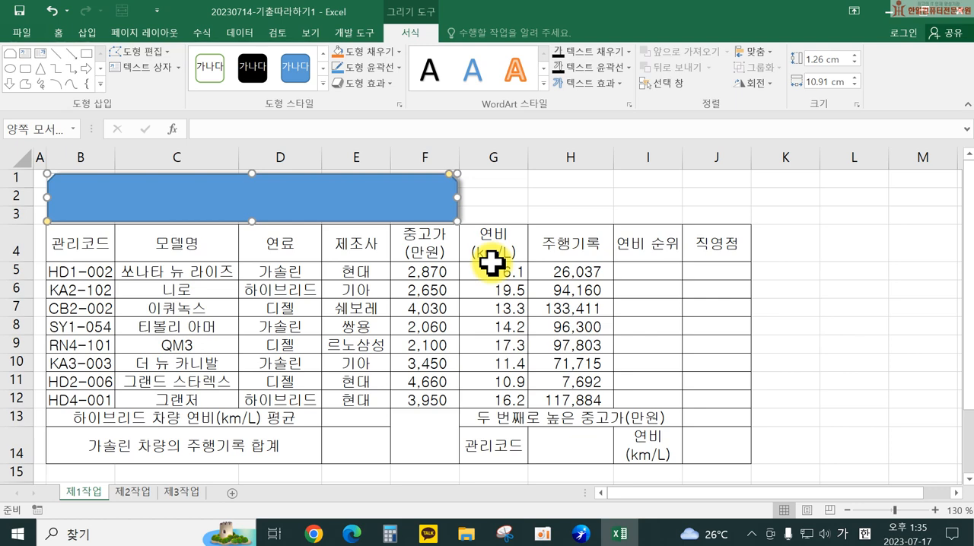
Step: Enter the title "신규등록 중고차 상세 정보" in the snipped rectangle
type("시규")
key("BackSpace")
key("BackSpace")
type("ㄴㄱ등록 중고차")
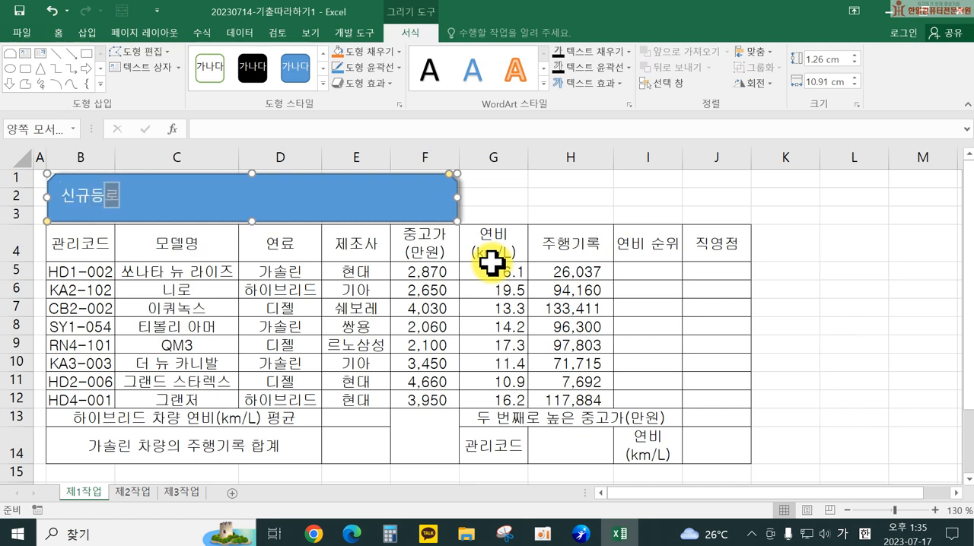
type(" 상세")
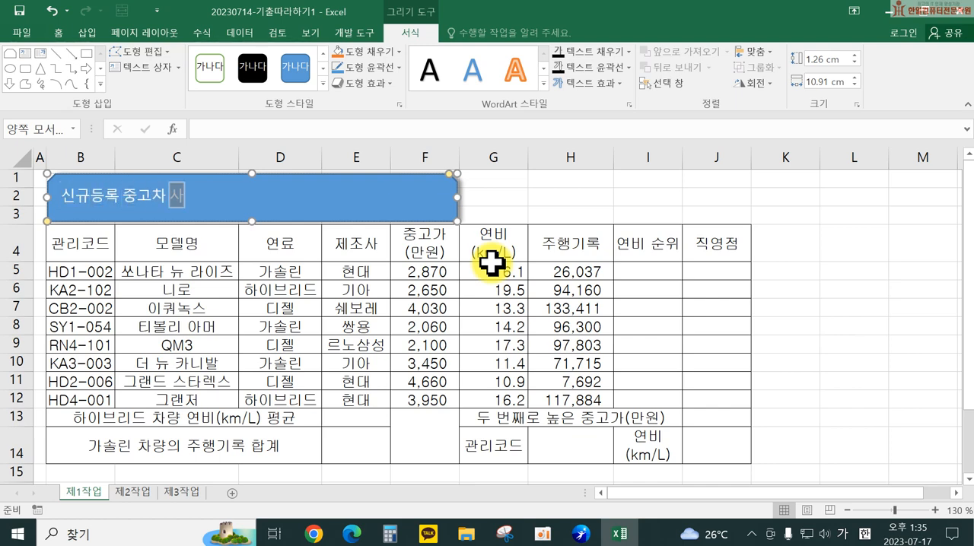
type(" 정보")
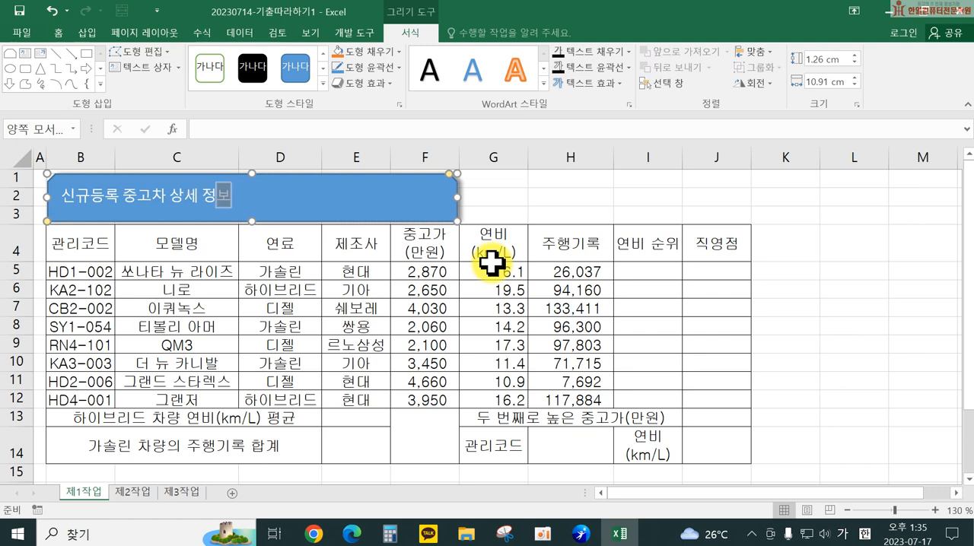
Step: Set the title shape's text to the 굴림 font at size 24
left_click(420, 200)
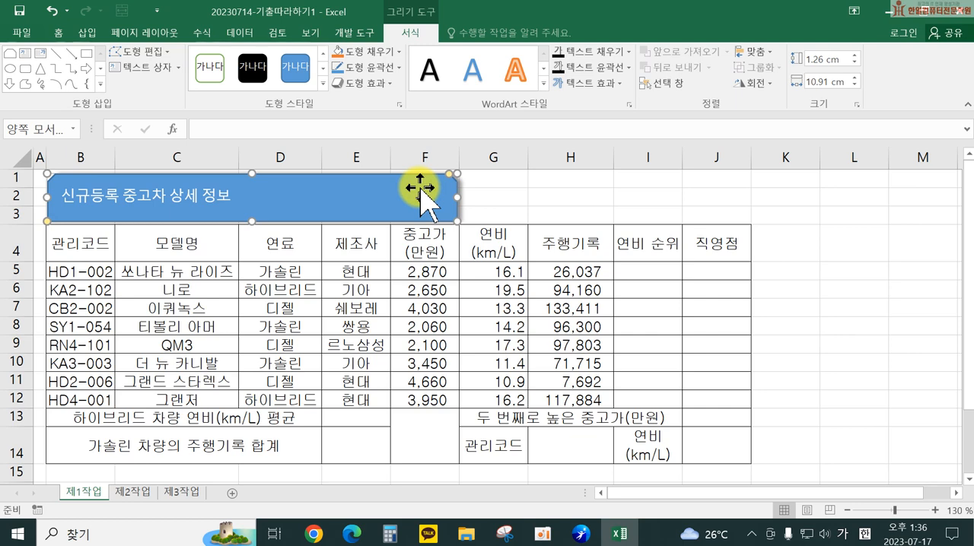
left_click(59, 34)
left_click(142, 59)
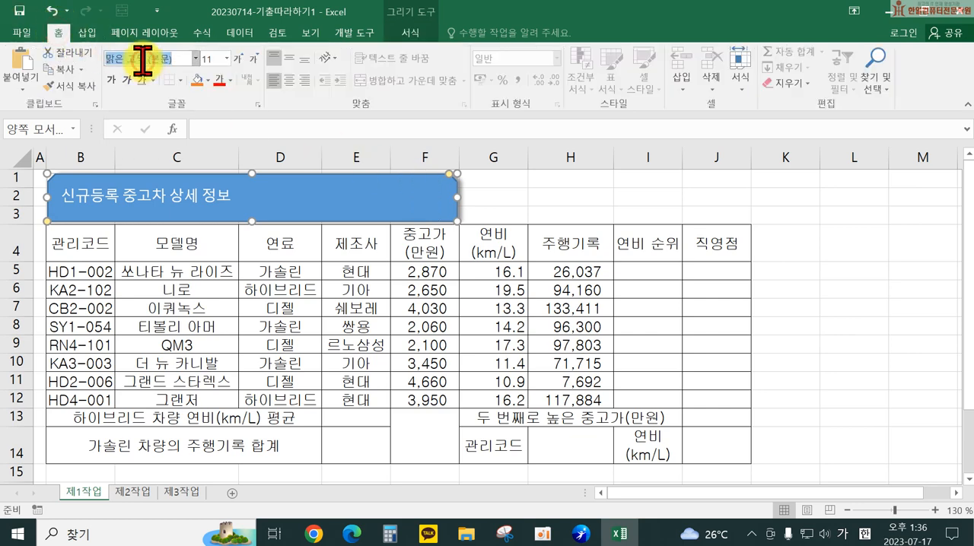
type("굴림")
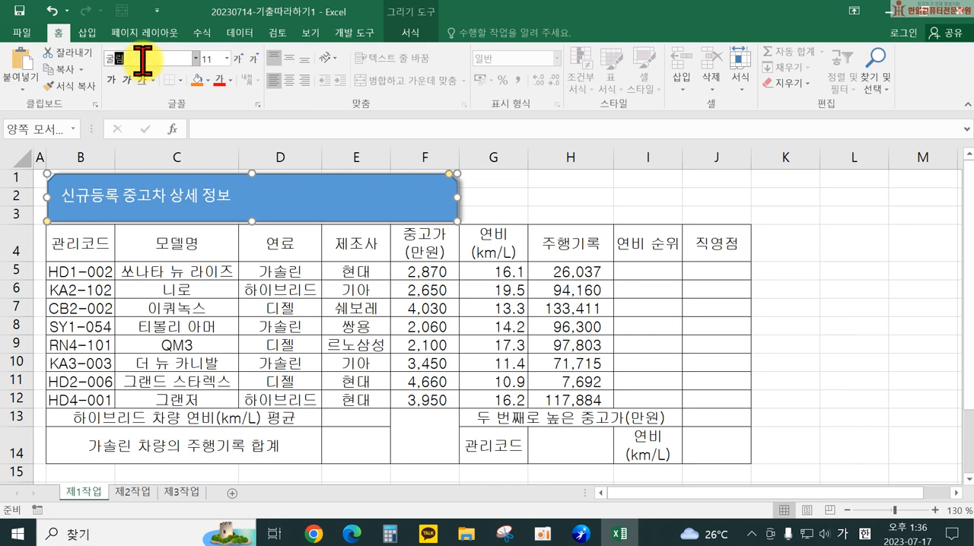
key("Return")
left_click(210, 59)
type("24")
key("Return")
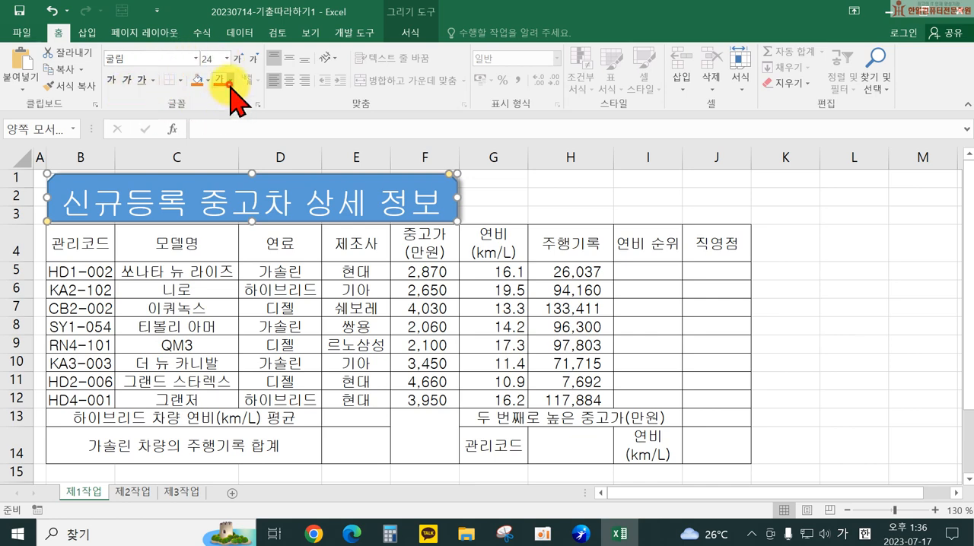
Step: Make the title text black and bold, and fill the shape with standard yellow
left_click(231, 82)
left_click(227, 126)
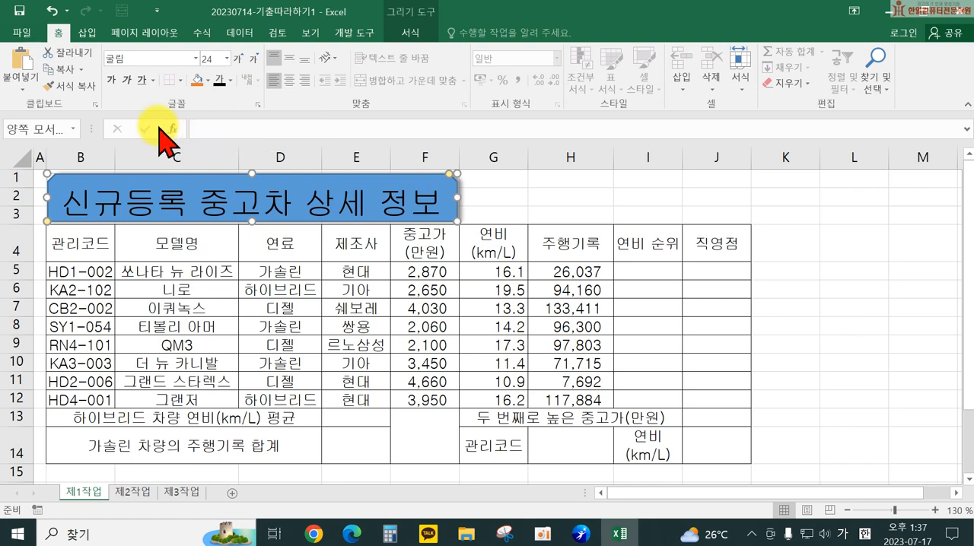
left_click(112, 79)
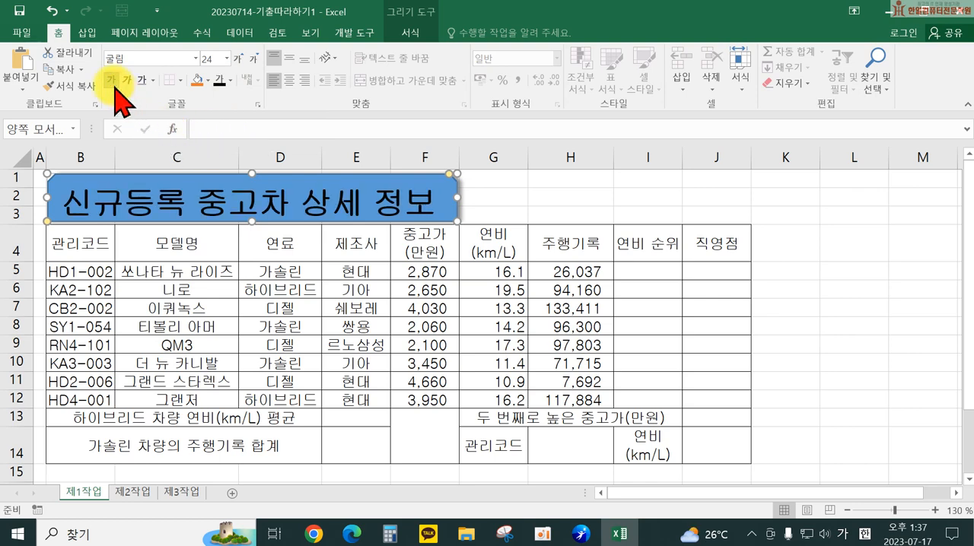
left_click(207, 79)
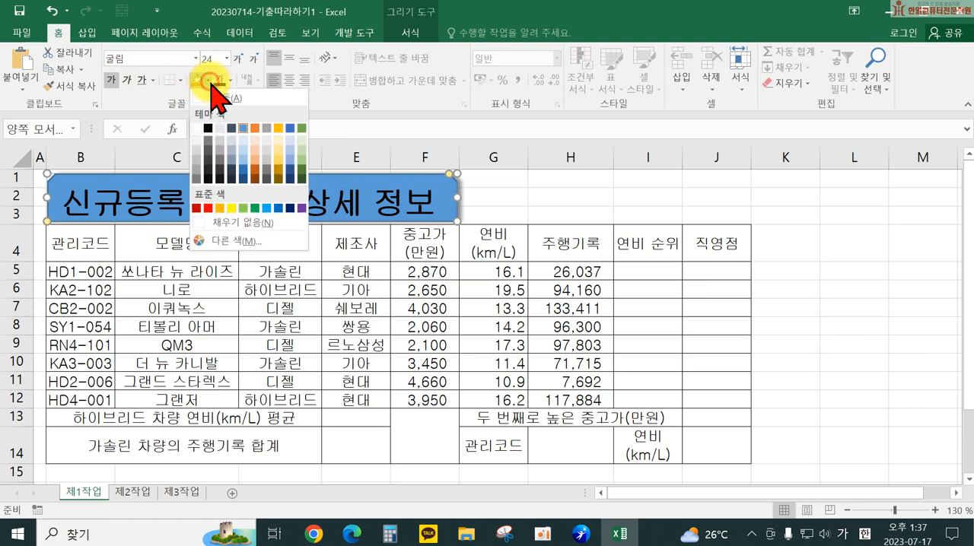
left_click(232, 209)
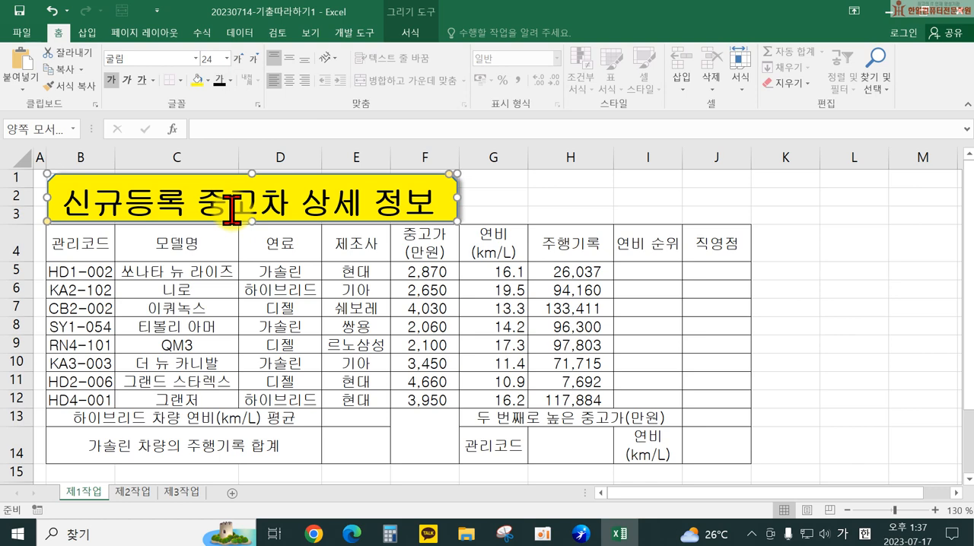
left_click(519, 207)
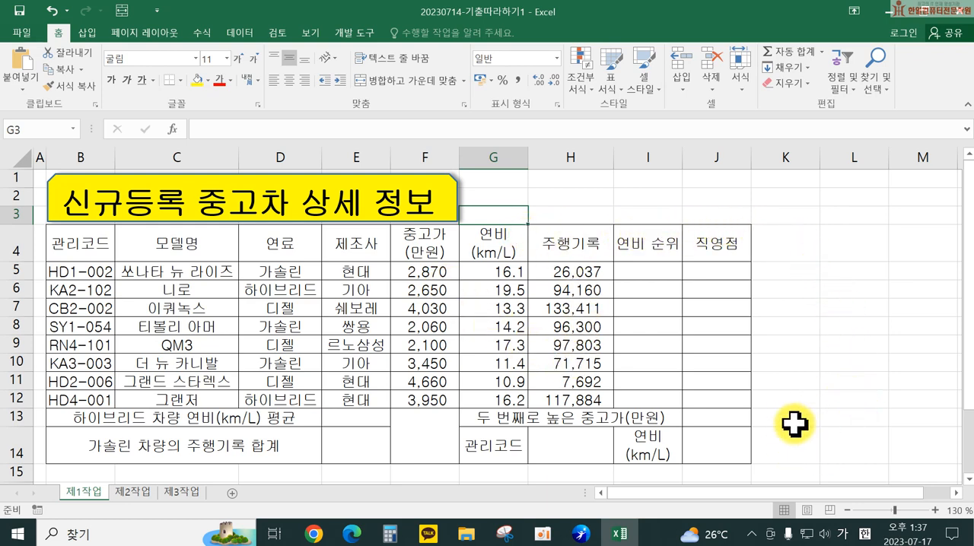
Step: Merge and centre the empty cells M17:M18 and enter "확인" in the merged cell
scroll(836, 445, "down", 1)
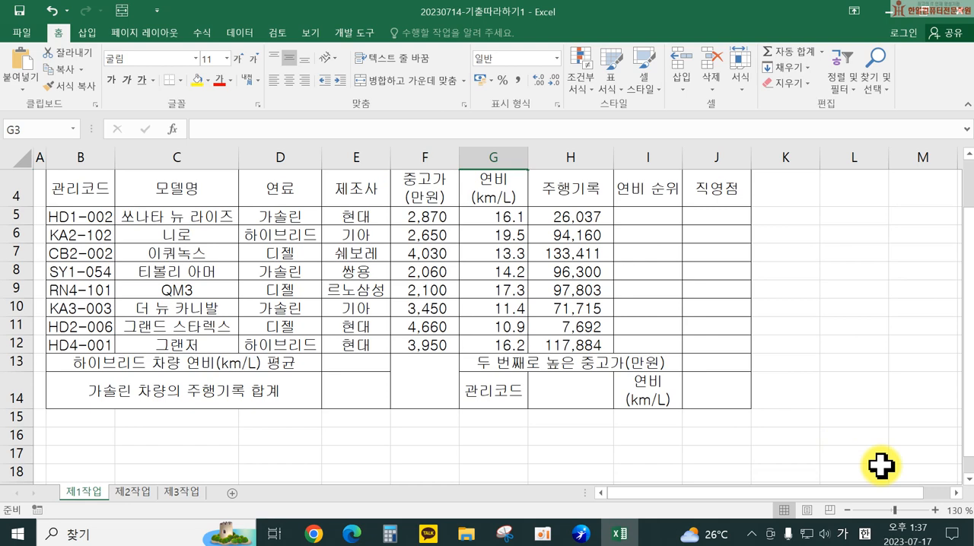
scroll(897, 468, "down", 2)
left_click(956, 492)
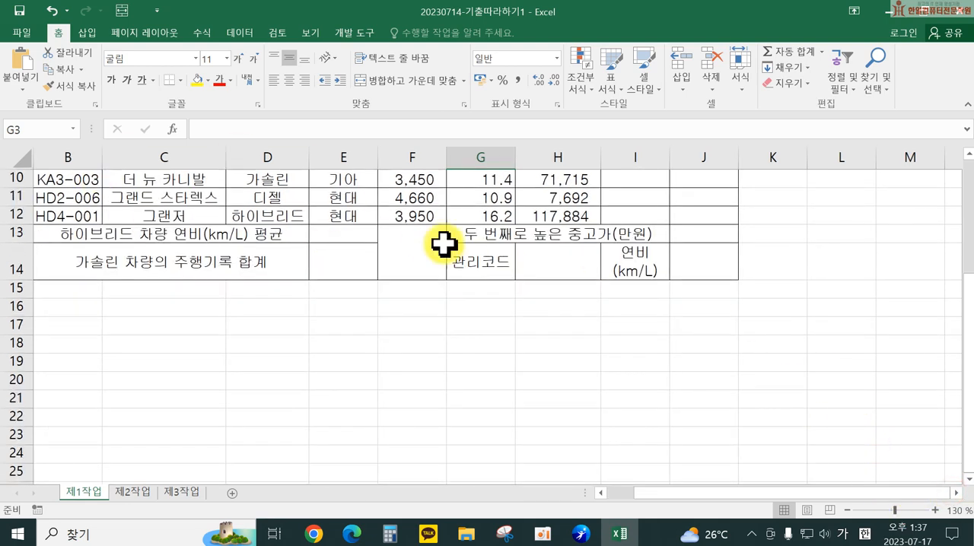
left_click(956, 493)
left_click(957, 493)
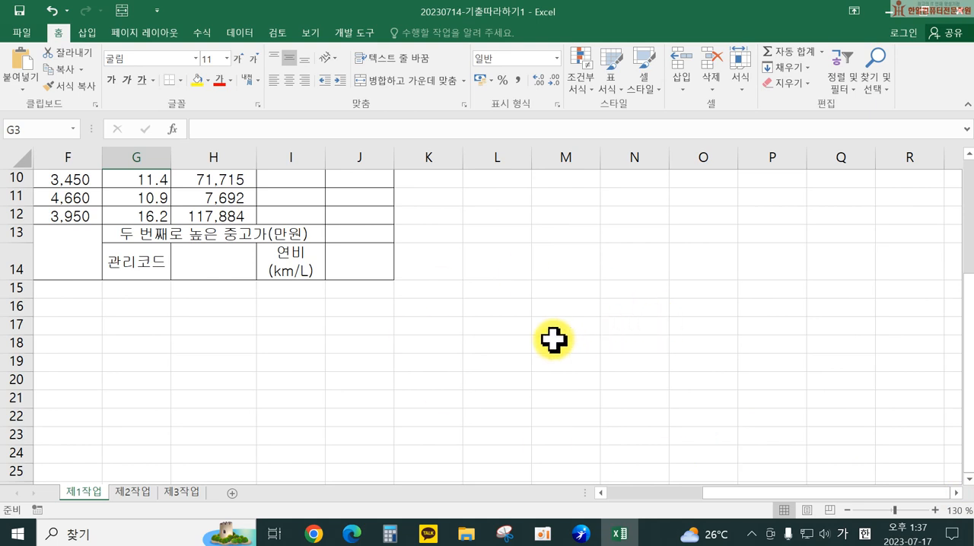
left_click_drag(554, 331, 555, 343)
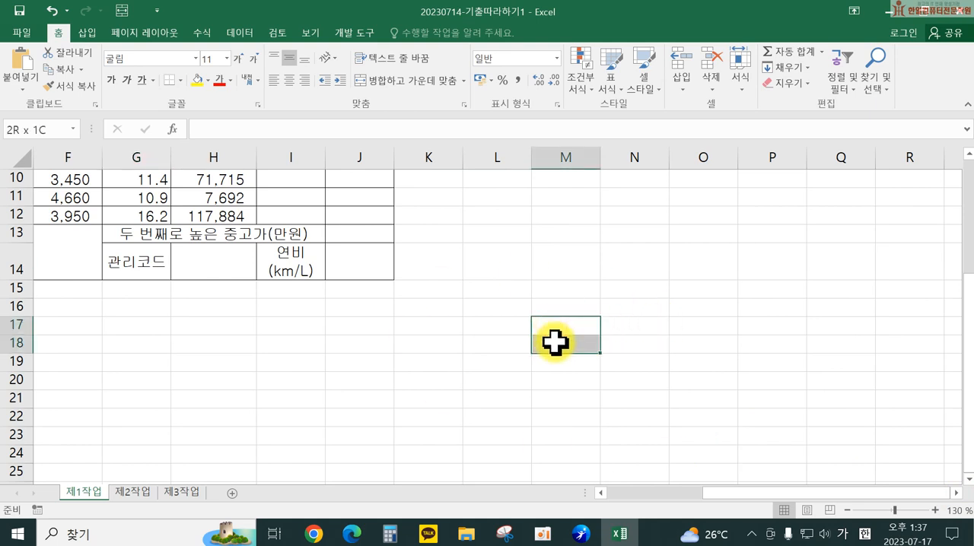
left_click_drag(555, 342, 555, 342)
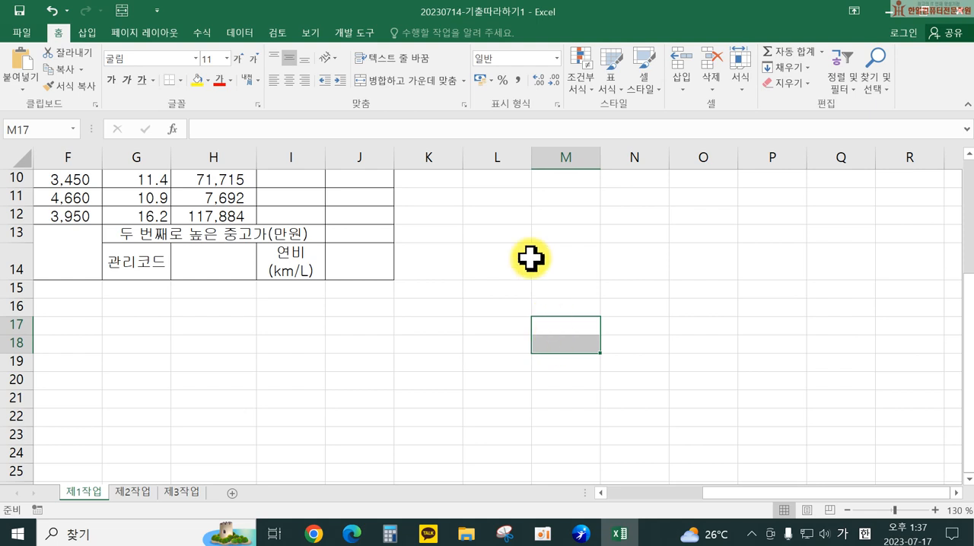
left_click(397, 82)
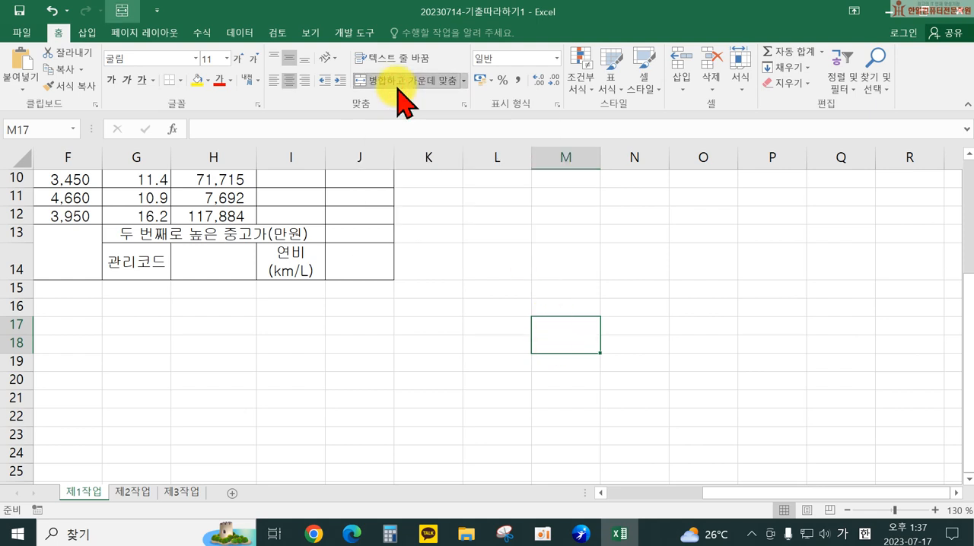
type("확인")
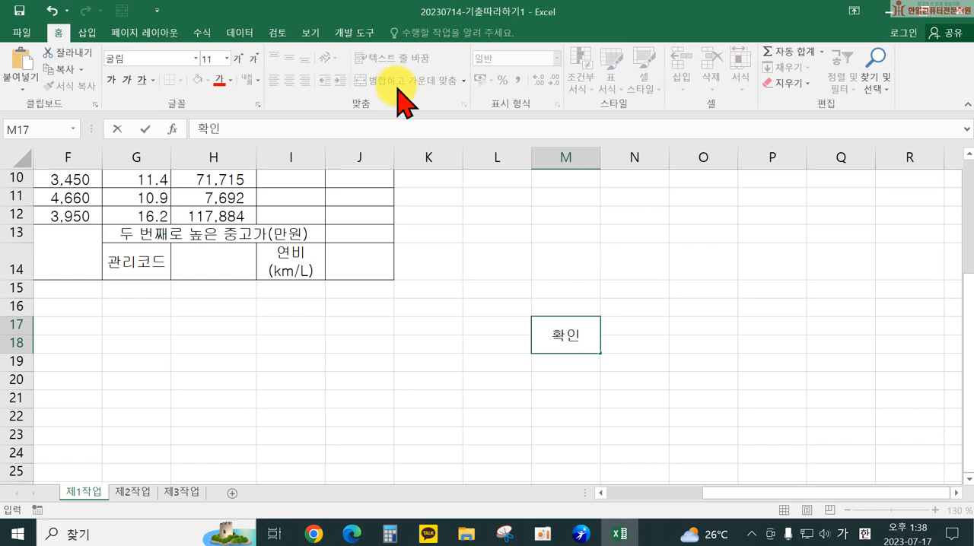
key("Tab")
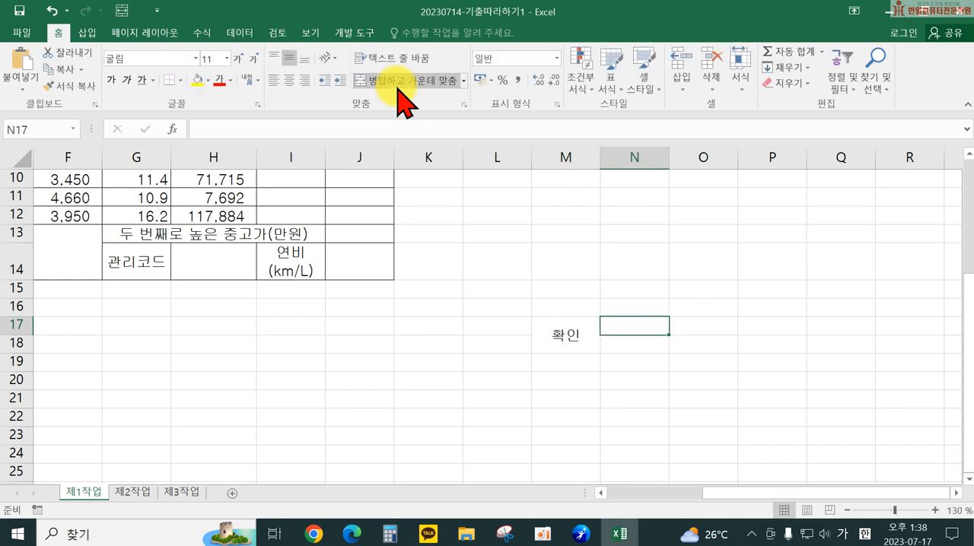
Step: Enter the approval box headings "담당", "팀장" and "이사" in cells N17, O17 and P17
type("담당")
key("Tab")
type("ㄷ팀장")
key("Tab")
type("이사")
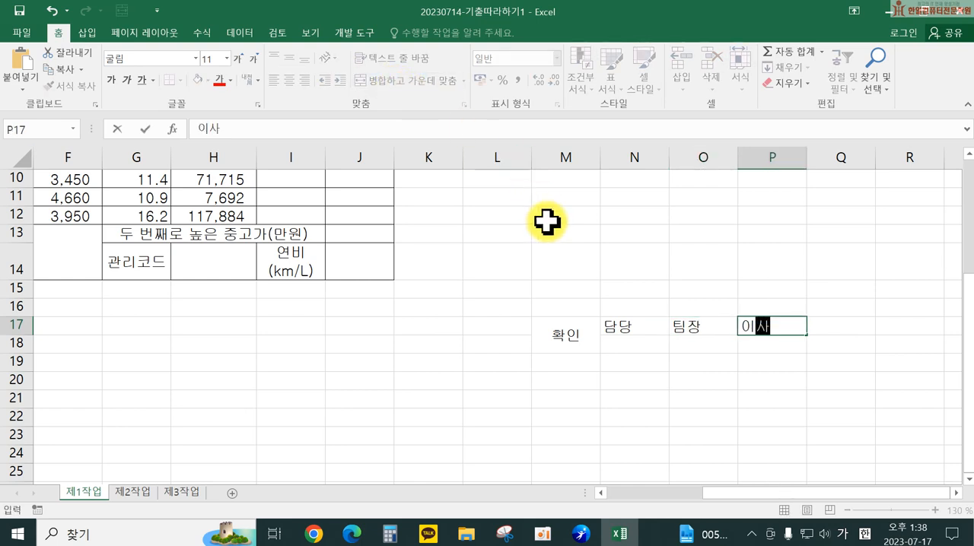
left_click_drag(565, 324, 753, 330)
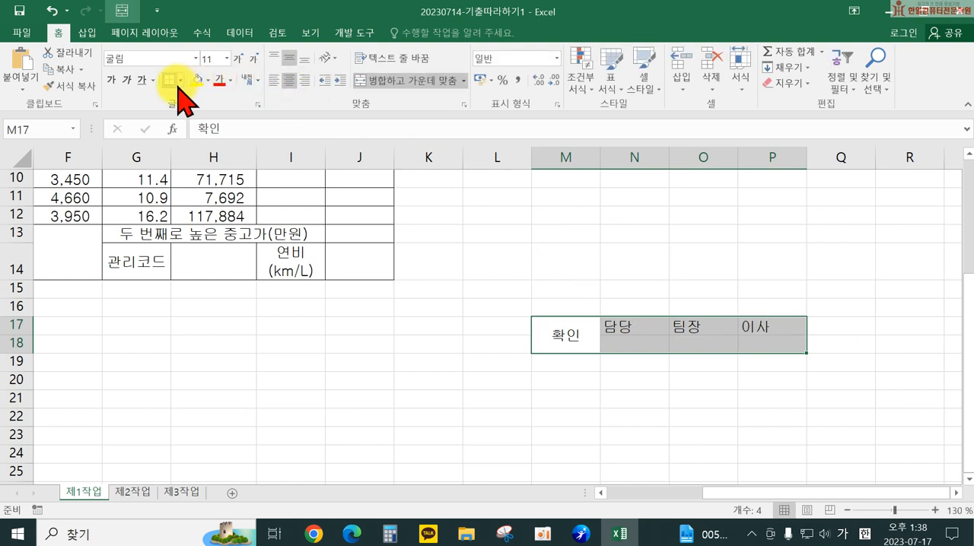
Step: Set the text of the merged "확인" cell to vertical orientation
left_click(558, 330)
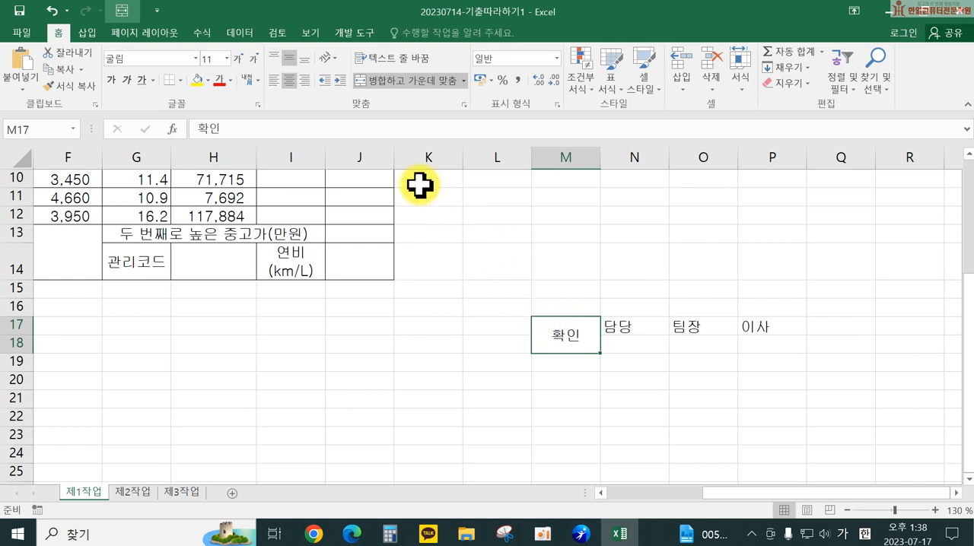
left_click(329, 72)
left_click(339, 116)
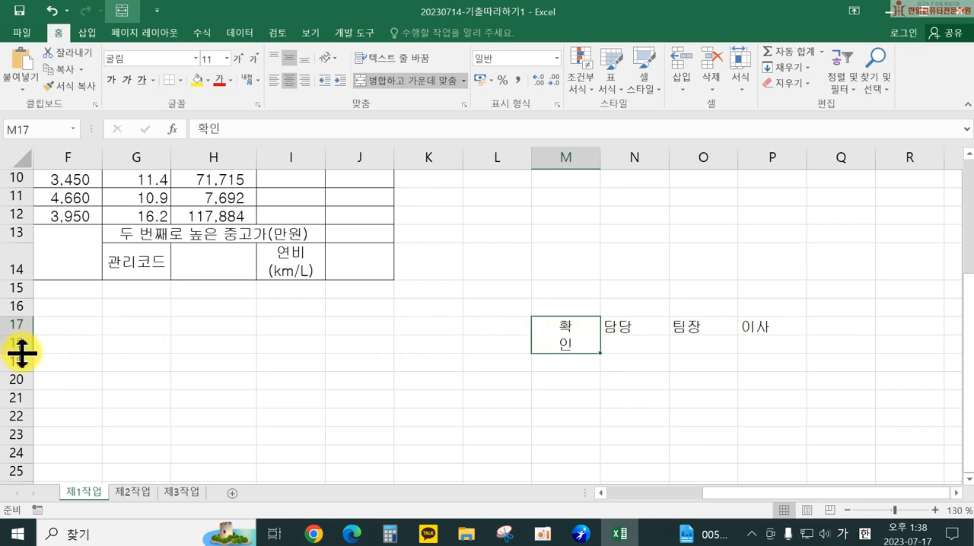
Step: Make row 18 taller, narrow column M to fit its vertical text, and narrow columns N to P equally
left_click_drag(23, 353, 18, 375)
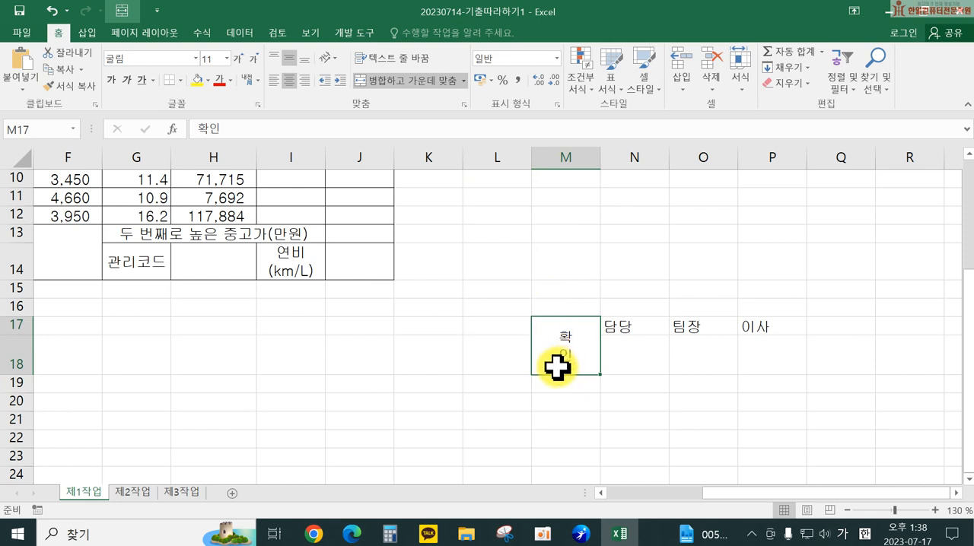
left_click_drag(600, 162, 557, 162)
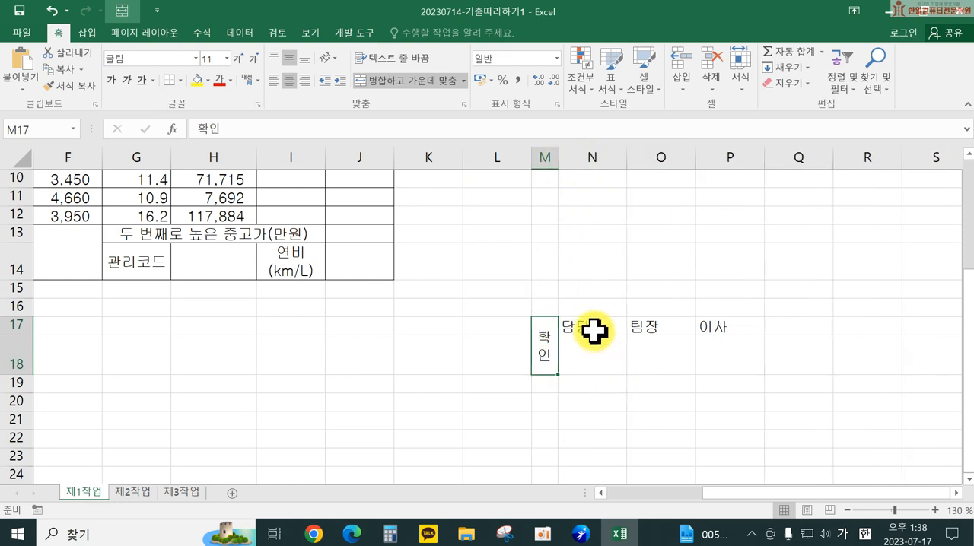
left_click(584, 155)
left_click_drag(583, 154, 756, 156)
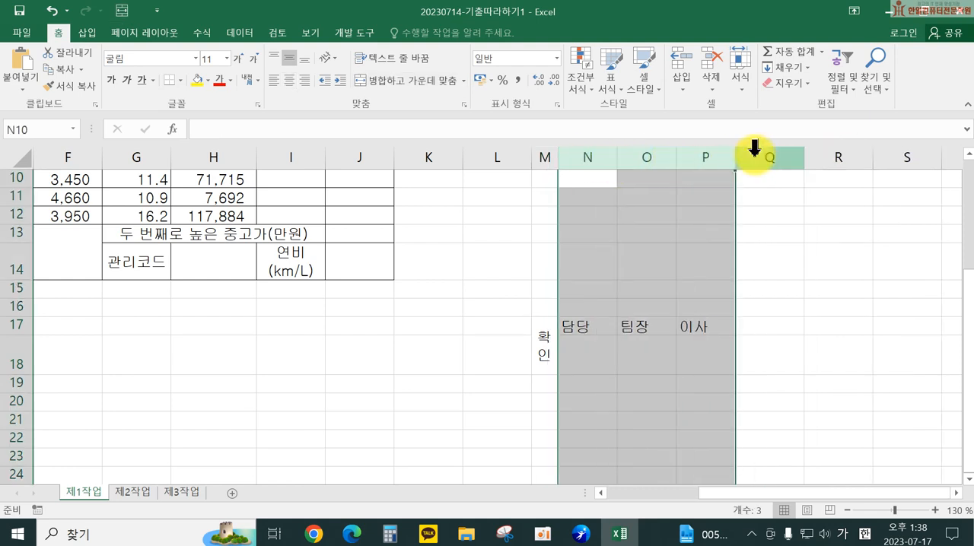
Step: Centre the headings in N17:P17 and apply all borders to the approval box M17:P18
left_click_drag(612, 326, 723, 327)
left_click(289, 80)
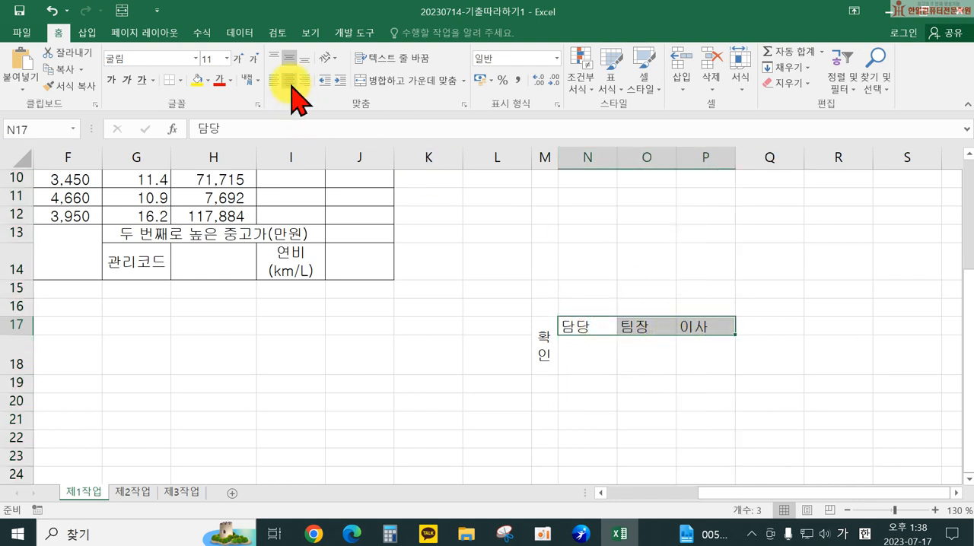
left_click_drag(543, 332, 689, 350)
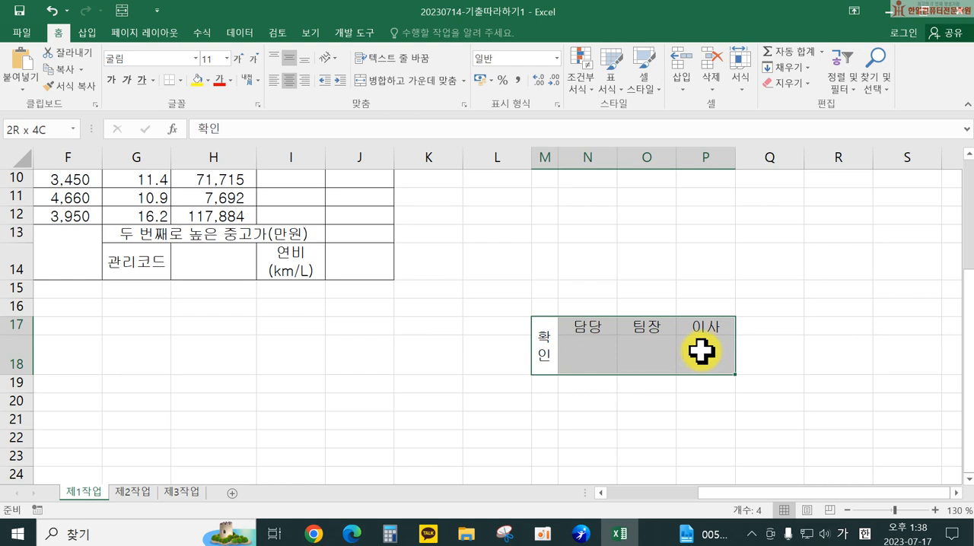
left_click(180, 80)
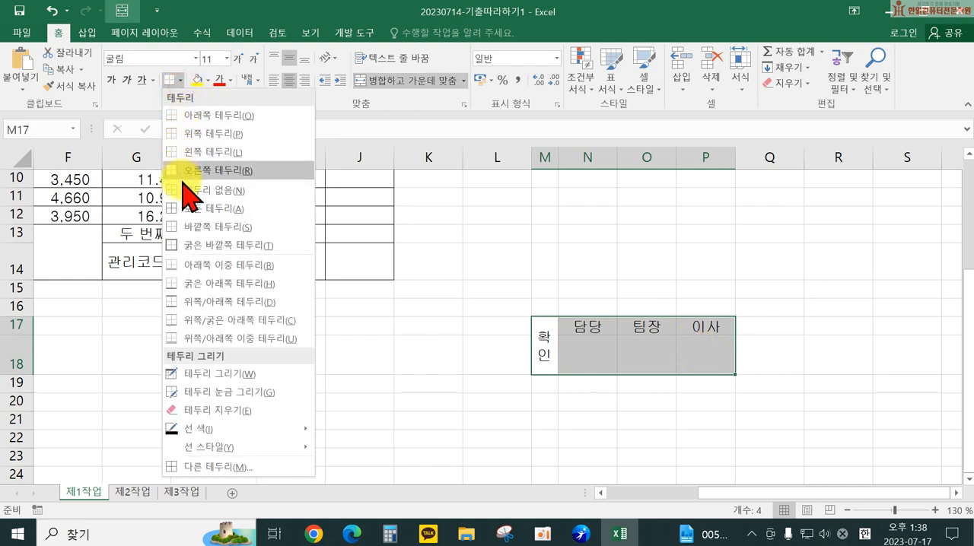
left_click(190, 209)
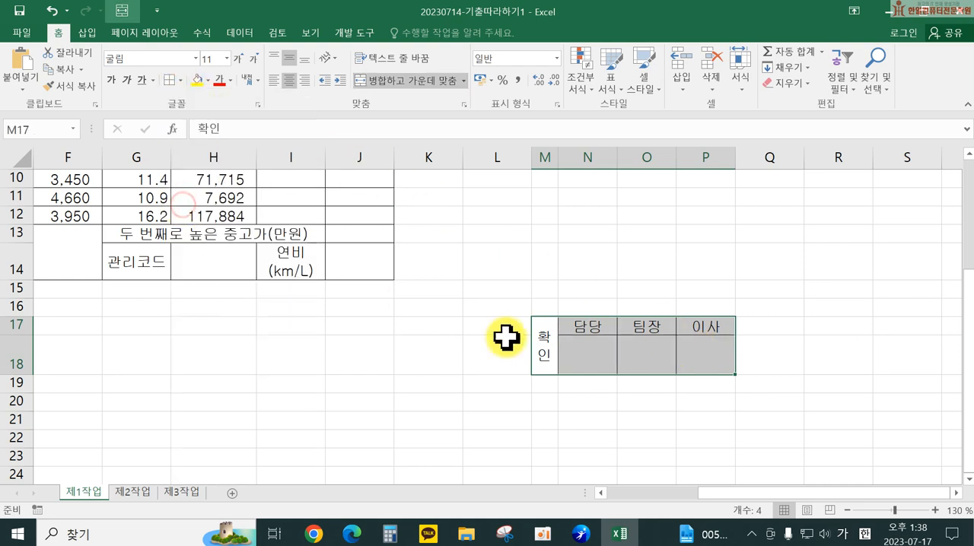
left_click(811, 397)
Step: Copy the approval box M17:P18 and paste it as a picture at cell G1
left_click_drag(741, 494, 702, 494)
scroll(746, 430, "up", 1)
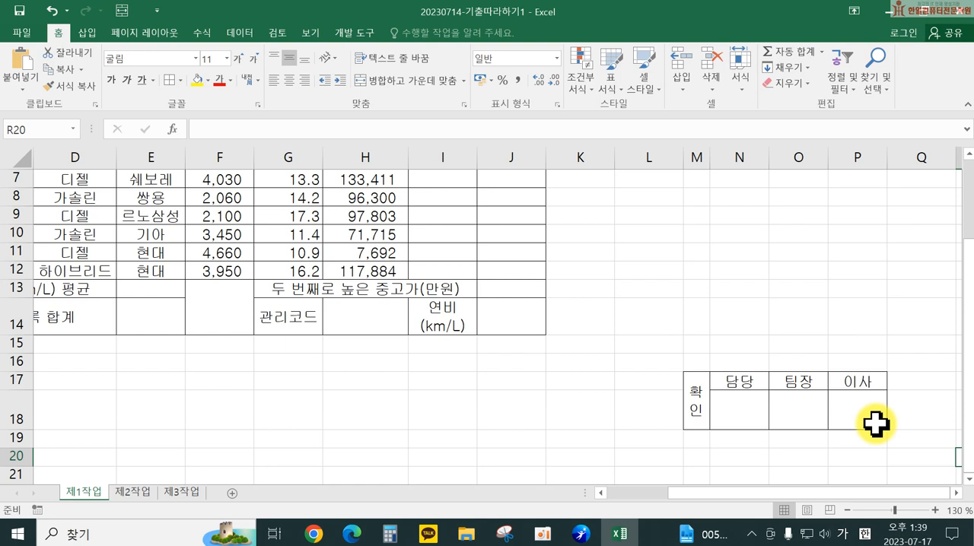
left_click_drag(699, 398, 844, 401)
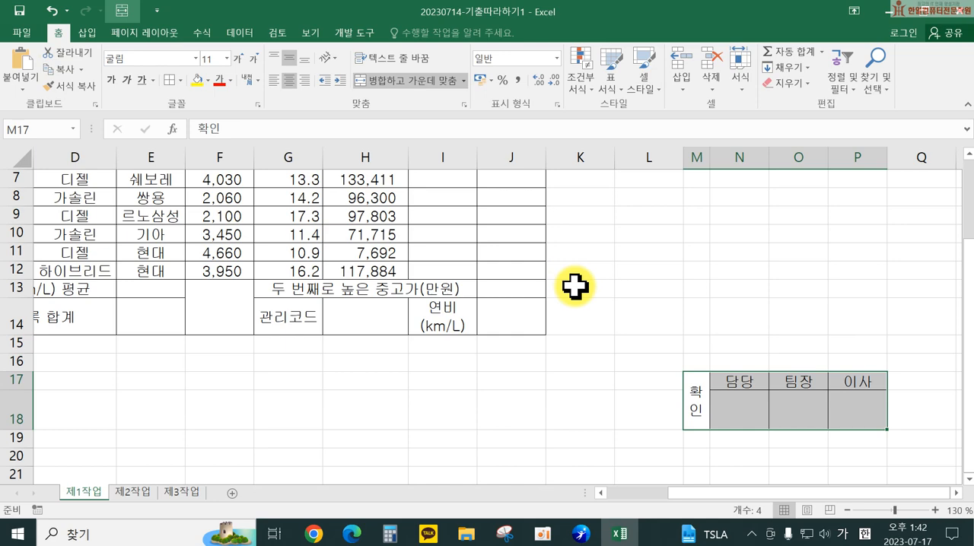
key("ctrl+c")
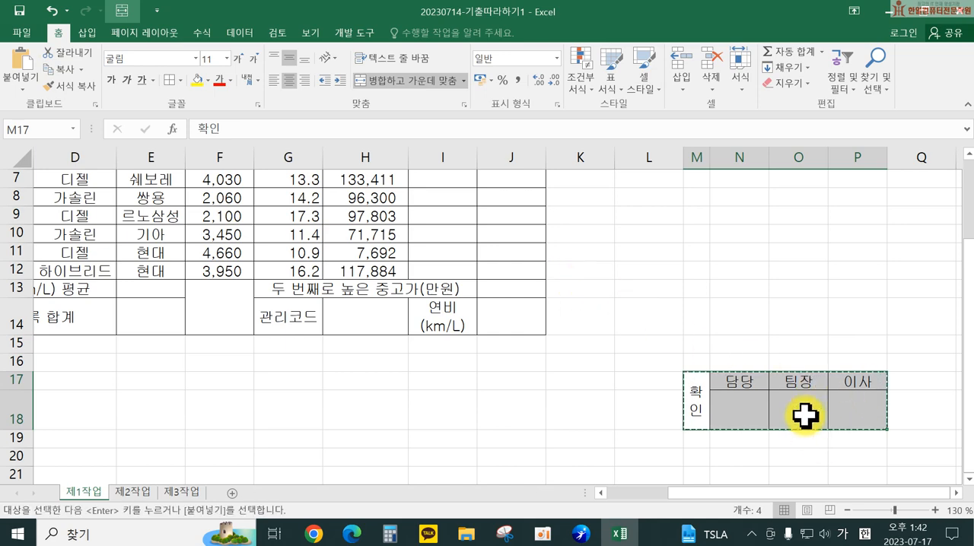
scroll(760, 411, "up", 2)
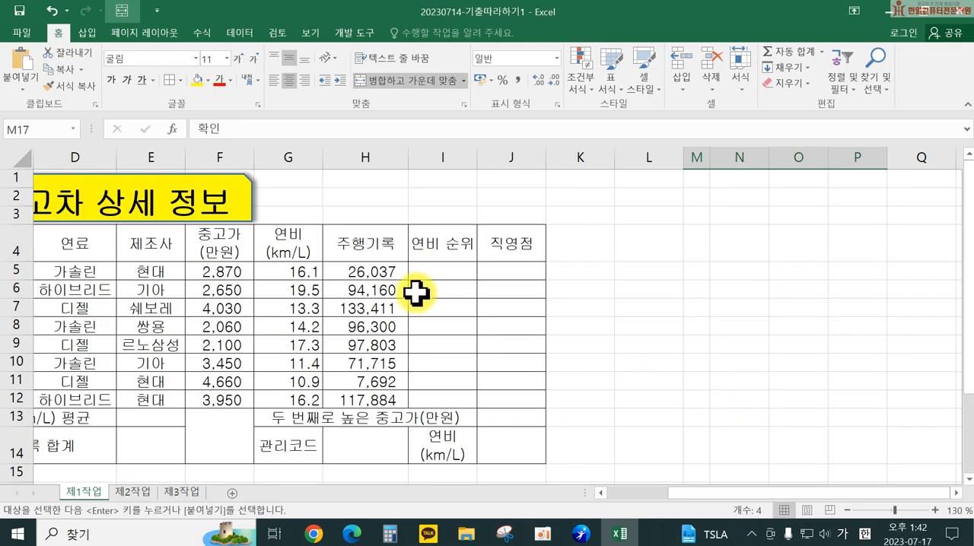
left_click(305, 178)
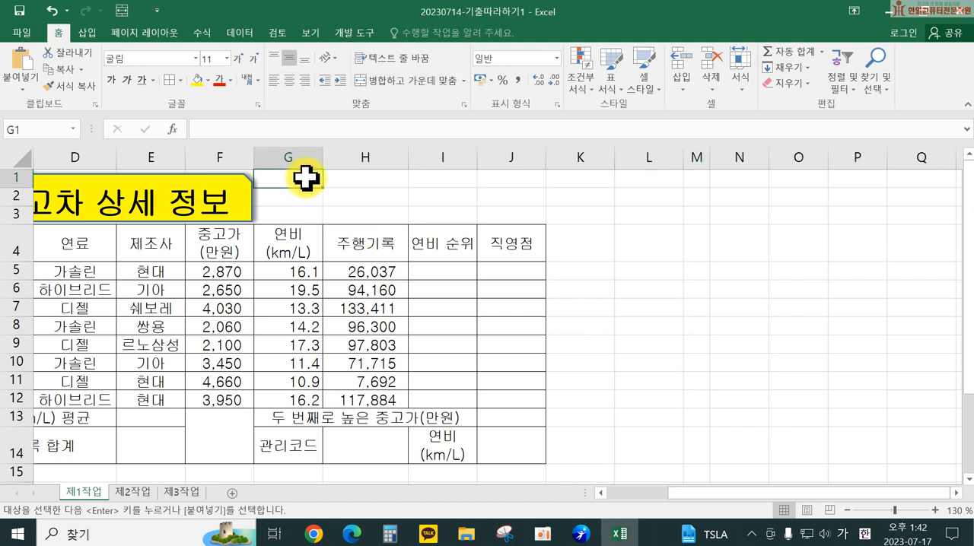
left_click(21, 85)
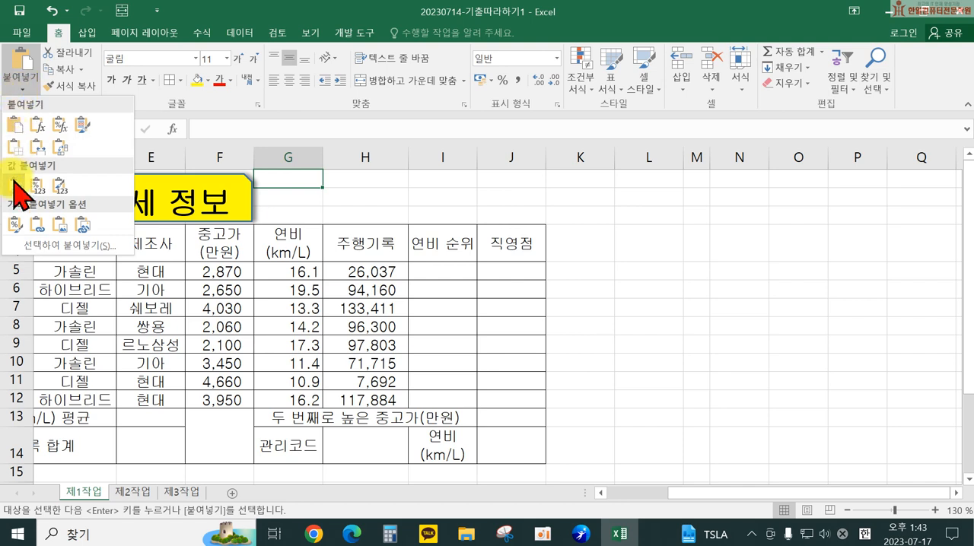
left_click(64, 229)
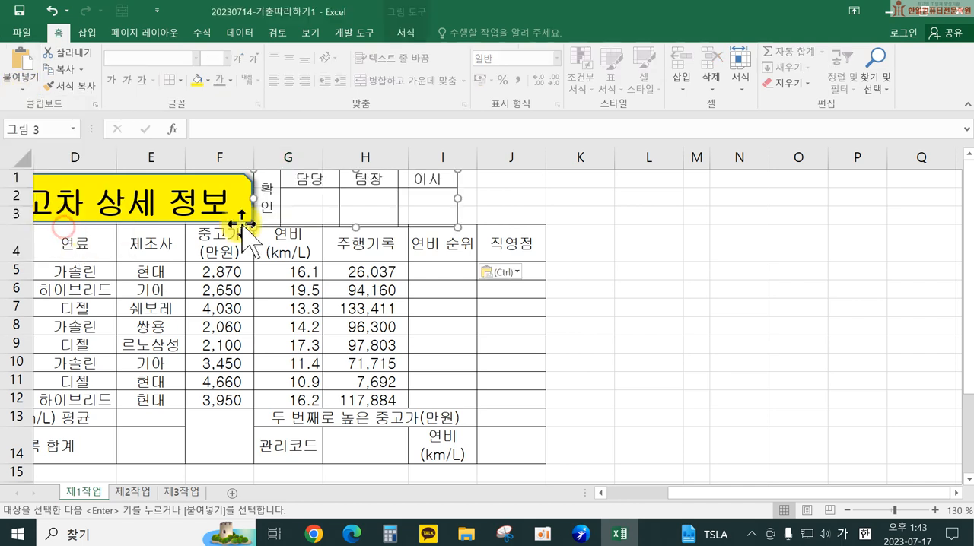
Step: Make row 2 taller and move the approval picture above the table so it ends at column J's right edge
left_click_drag(369, 196, 447, 196)
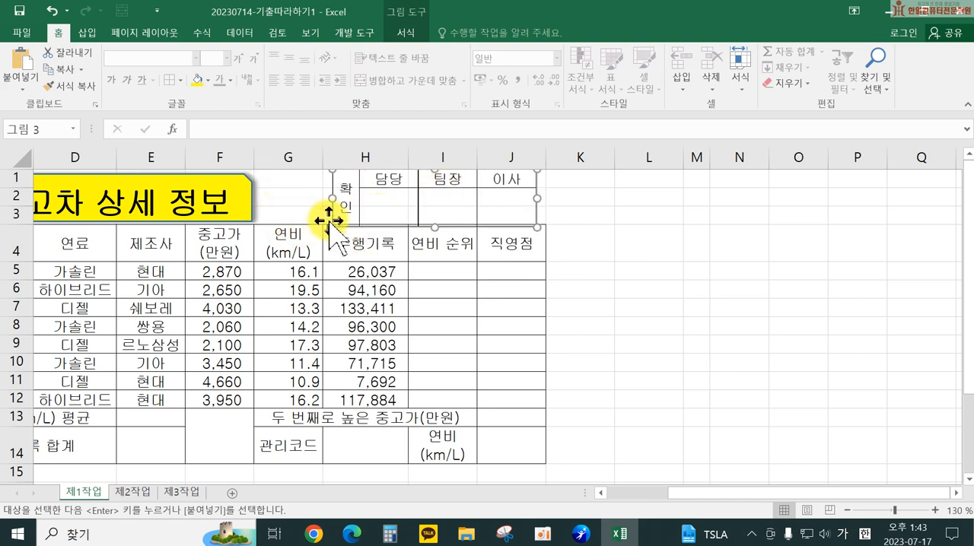
left_click_drag(23, 206, 19, 225)
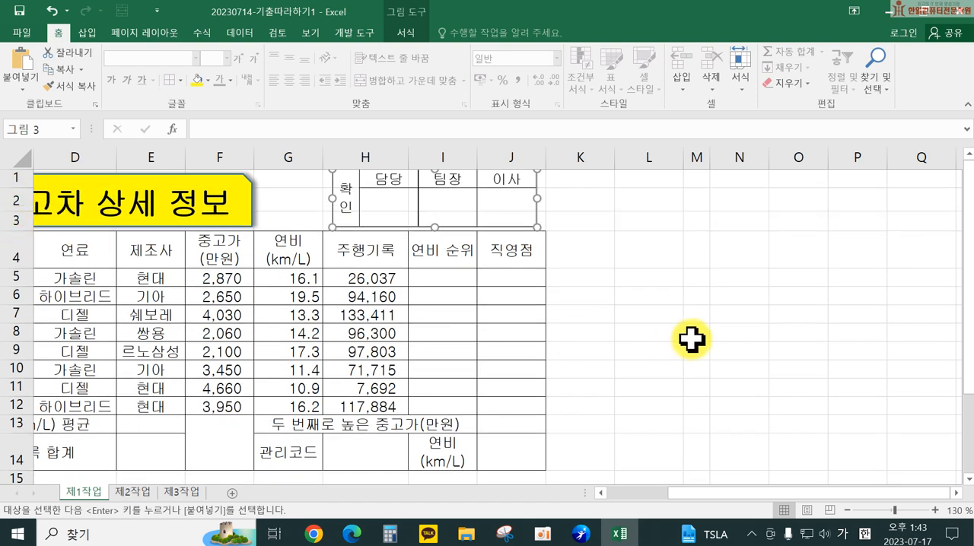
mouse_move(439, 212)
left_mouse_down()
mouse_move(430, 212)
mouse_move(445, 212)
left_mouse_up()
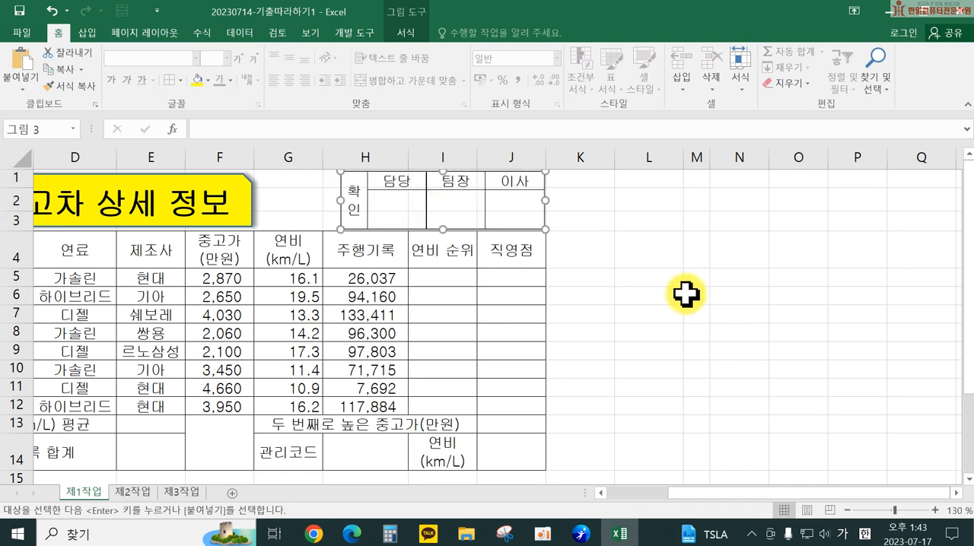
left_click(685, 294)
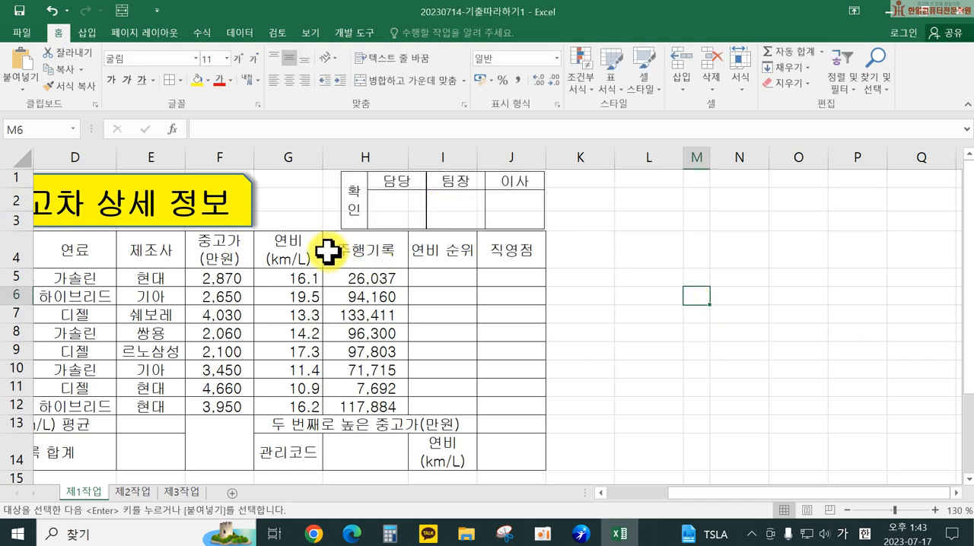
Step: Widen the title shape to the right so it reaches nearly the end of column G
left_click(253, 201)
left_click_drag(253, 201, 315, 206)
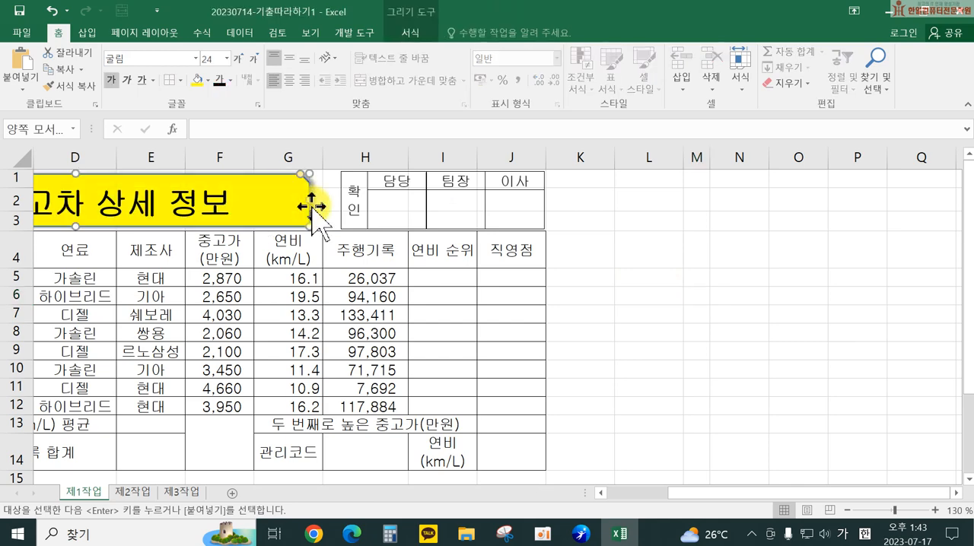
left_click(695, 313)
Step: Clear all contents and formatting from the original approval box cells M17:P18
scroll(704, 326, "down", 3)
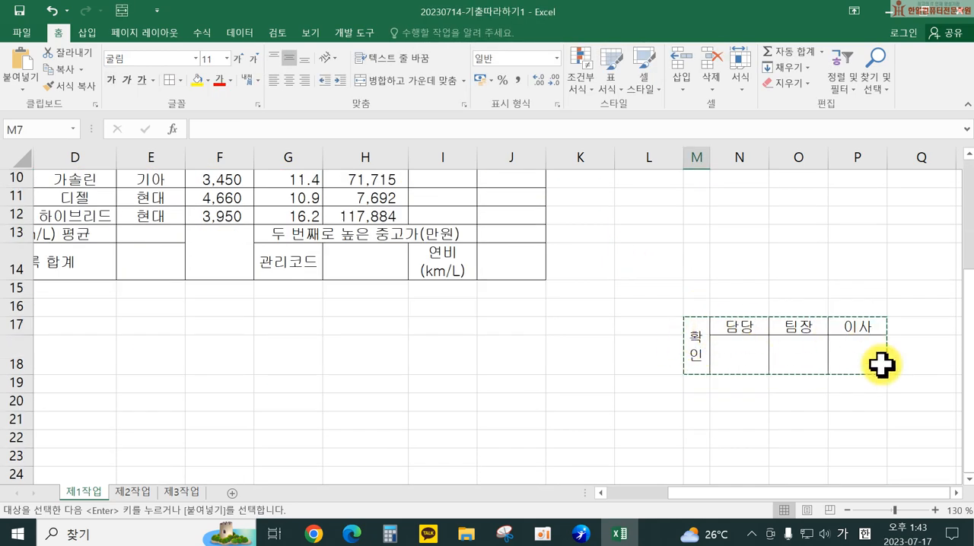
scroll(494, 287, "up", 3)
scroll(778, 382, "down", 3)
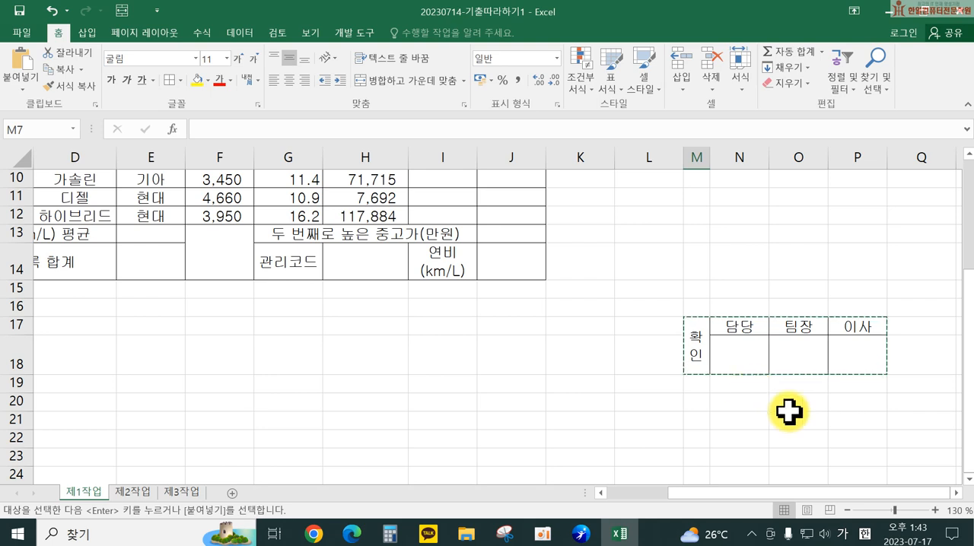
left_click_drag(688, 342, 866, 353)
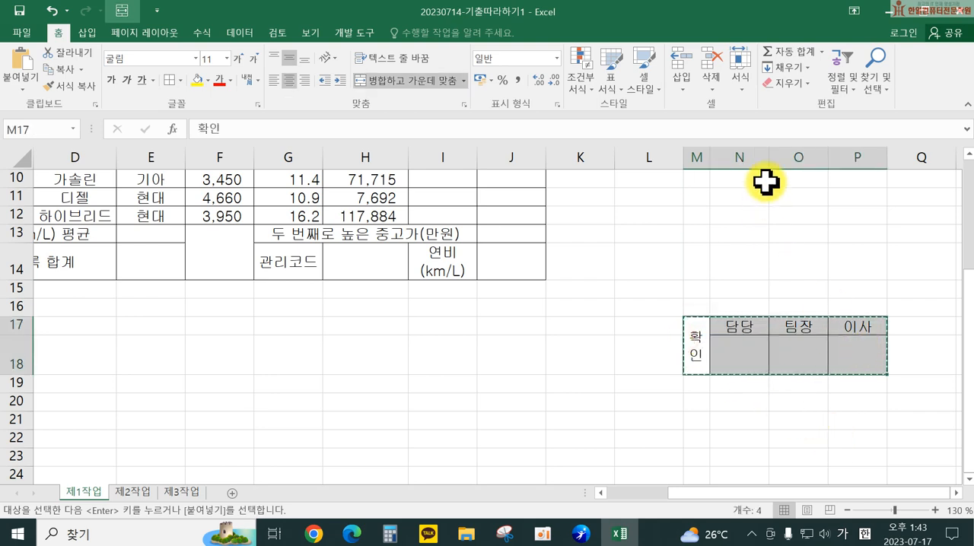
left_click(787, 82)
left_click(791, 102)
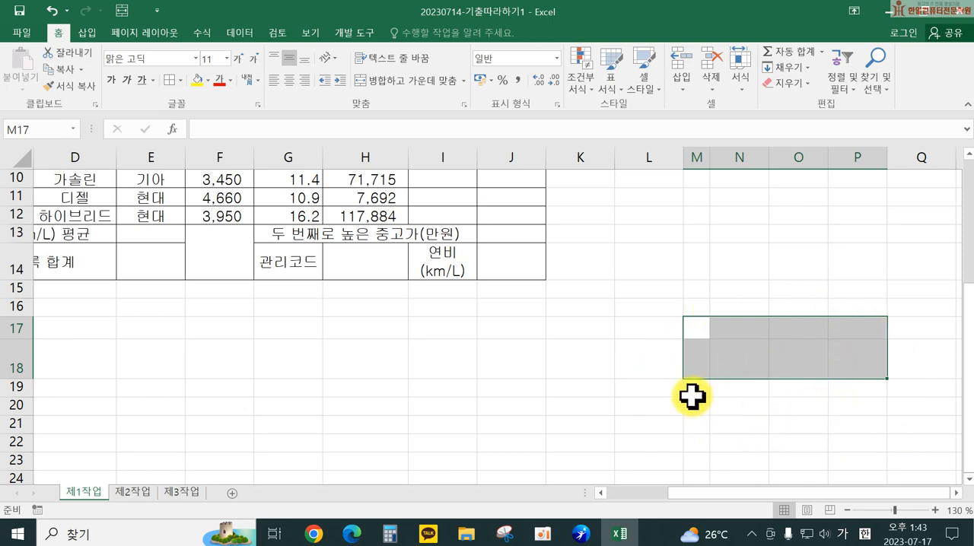
Step: Fill the header row B4:J4 and the label cells G14 and I14 with standard orange
scroll(576, 377, "up", 3)
left_click_drag(747, 496, 689, 499)
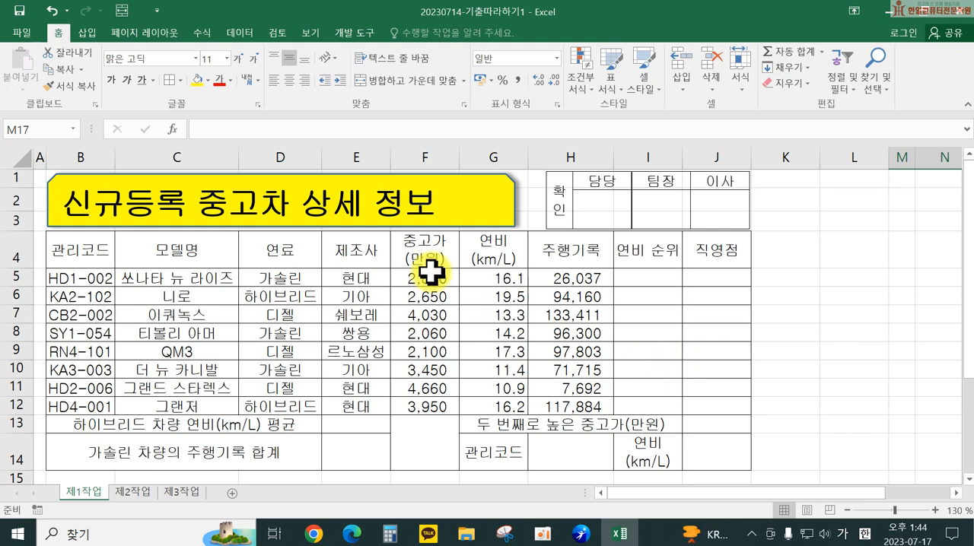
left_click_drag(87, 250, 707, 256)
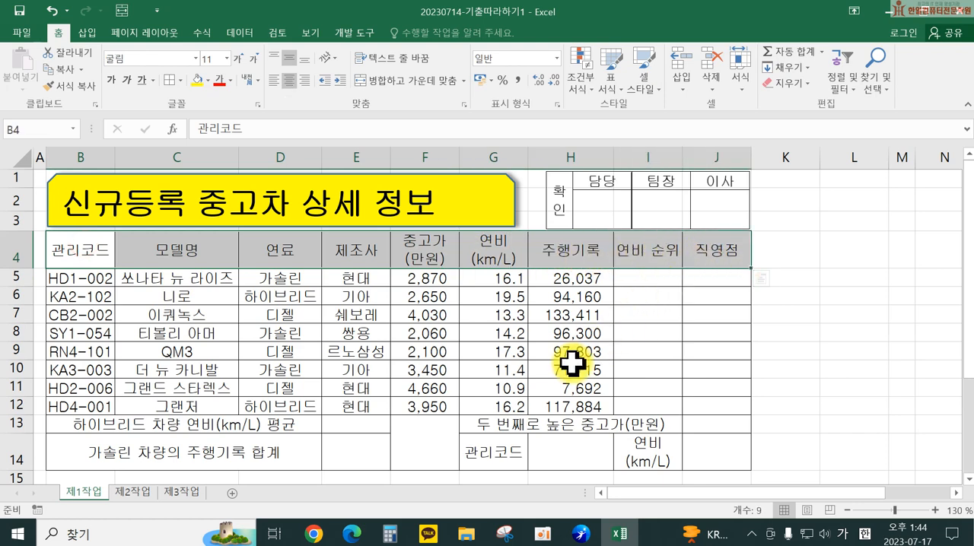
left_click(481, 451, "ctrl")
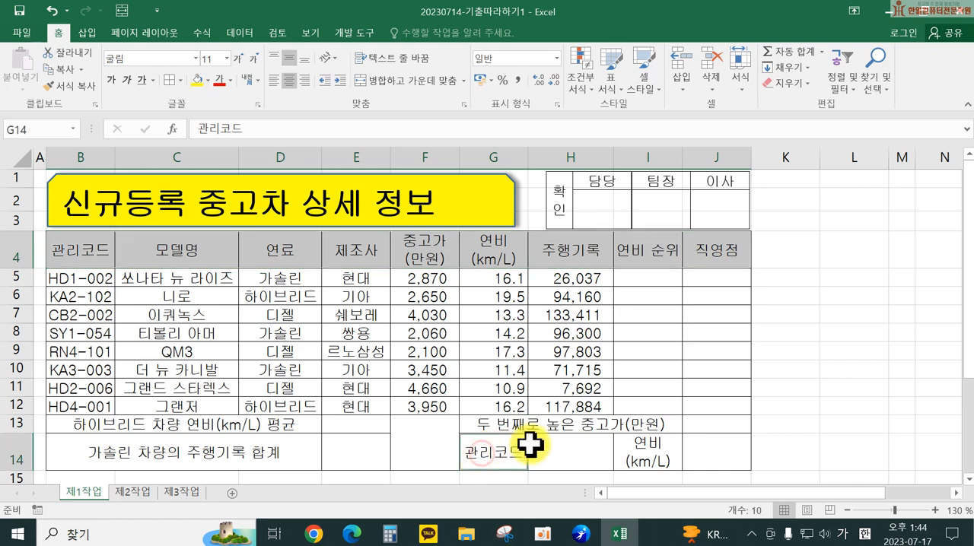
left_click(642, 449, "ctrl")
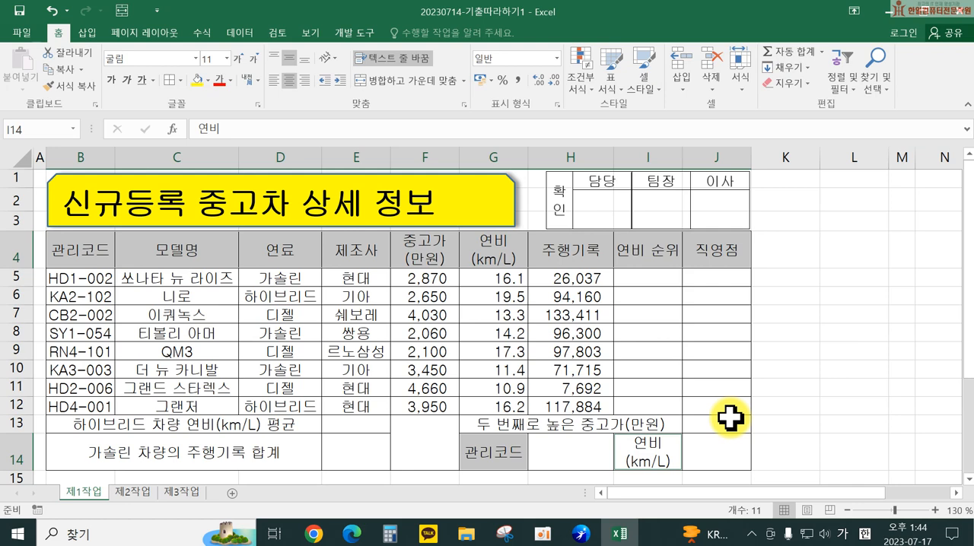
left_click(207, 81)
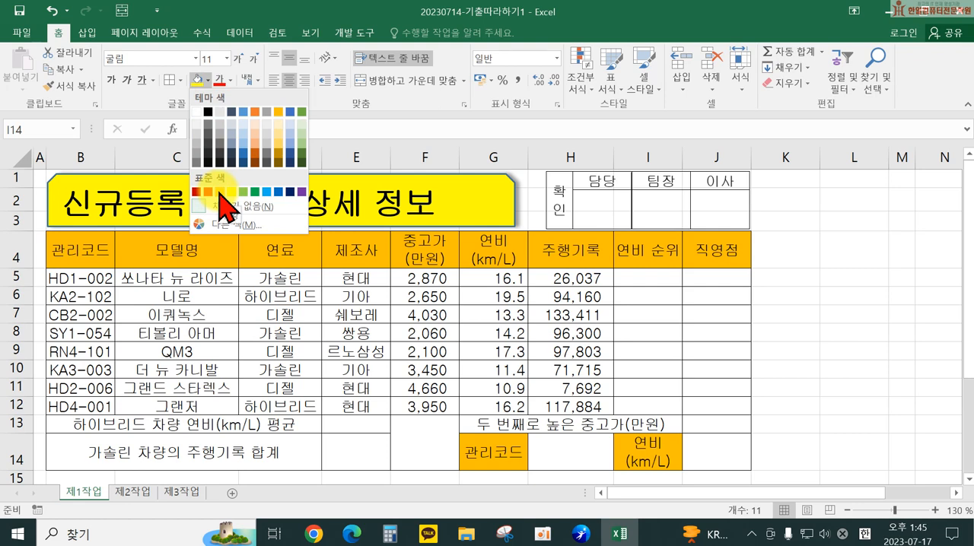
left_click(219, 193)
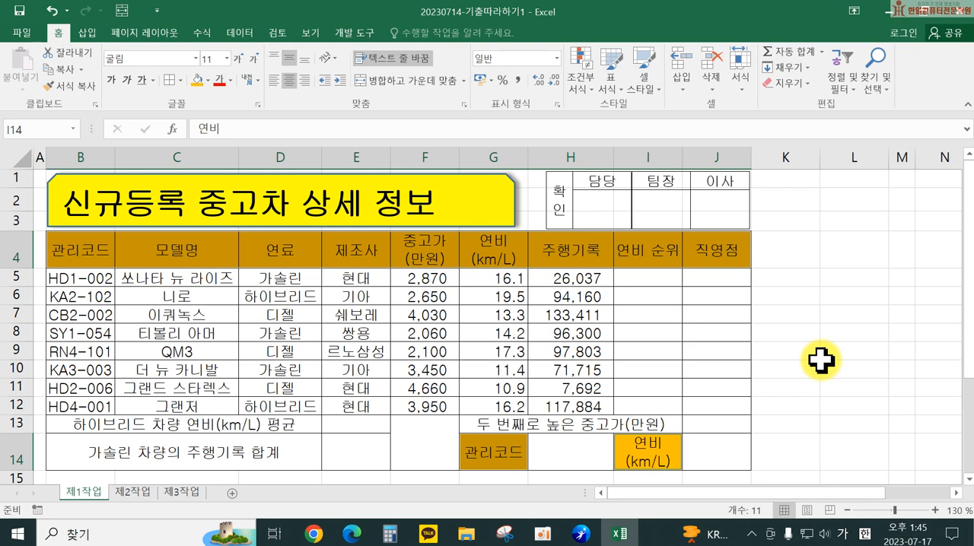
Step: Add list data validation to cell H14, using the 관리코드 values in B5:B12 as the source
left_click(568, 454)
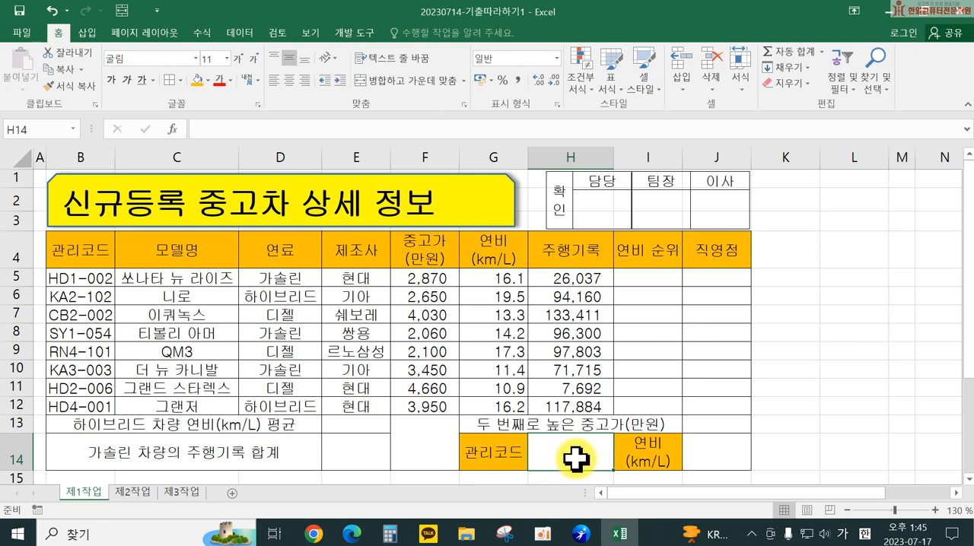
left_click(238, 32)
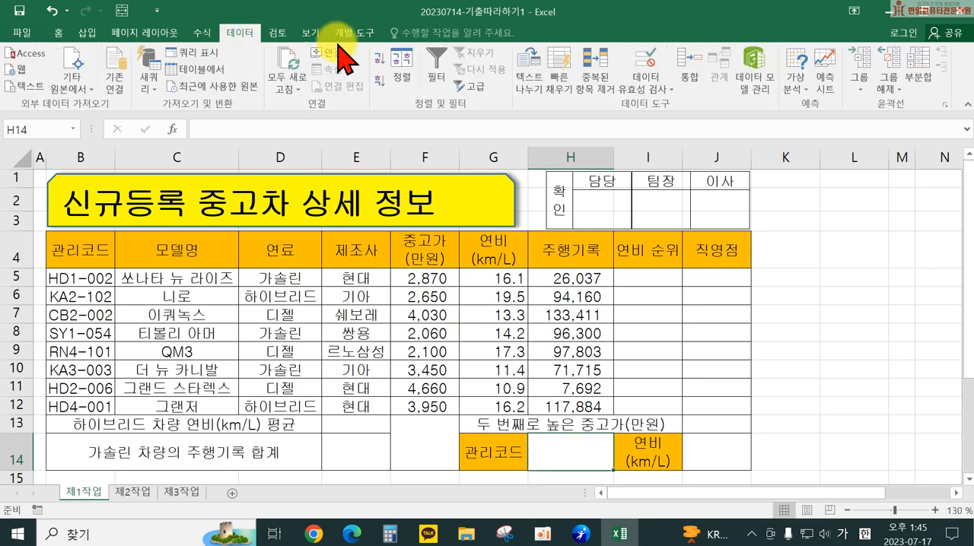
left_click(639, 64)
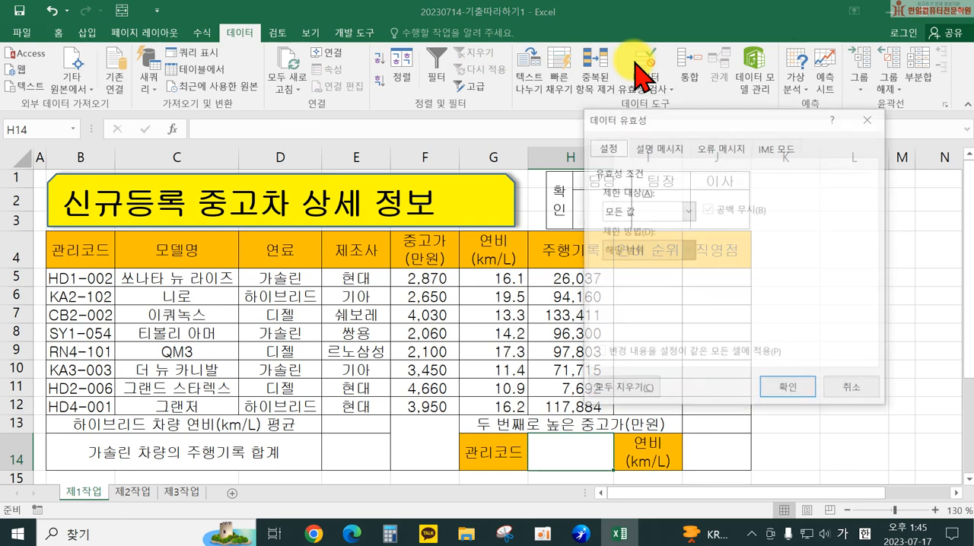
left_click(643, 213)
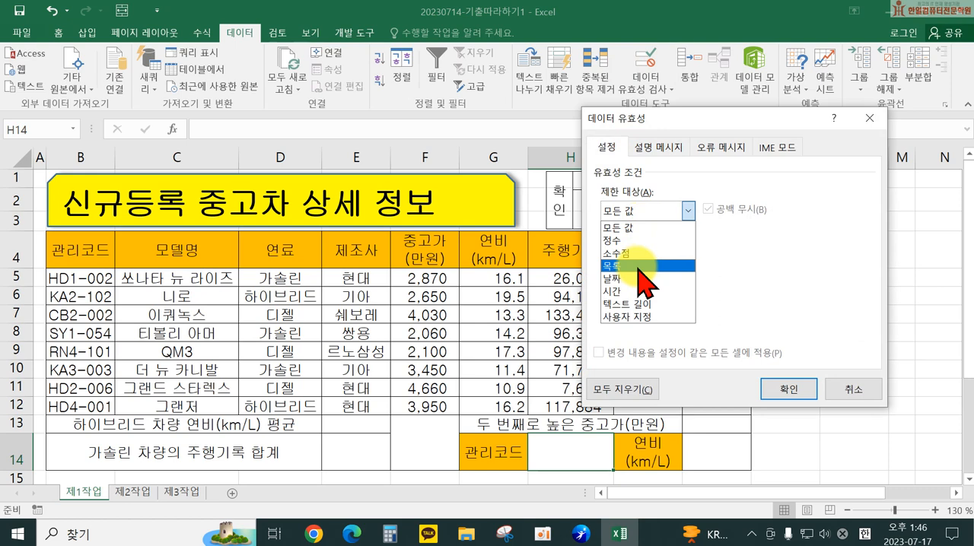
left_click(644, 266)
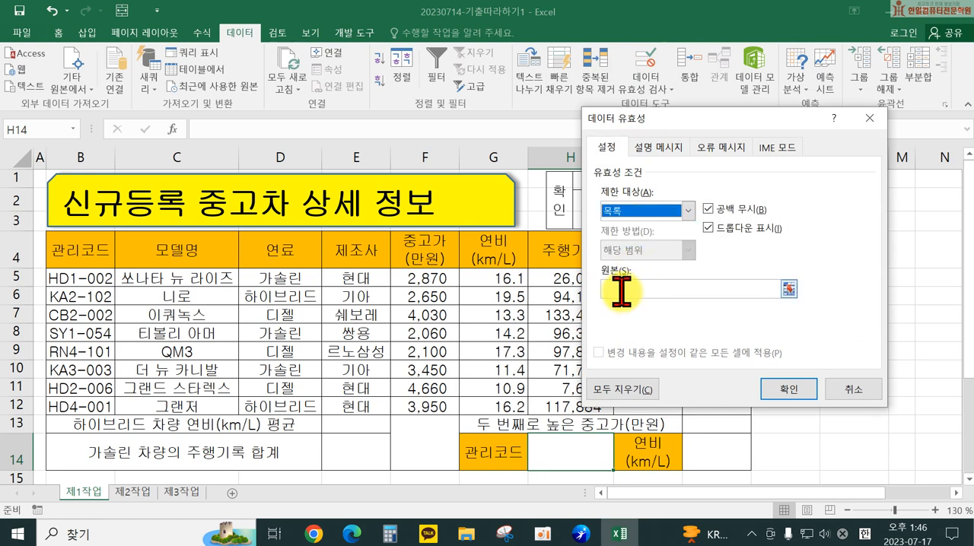
left_click(622, 289)
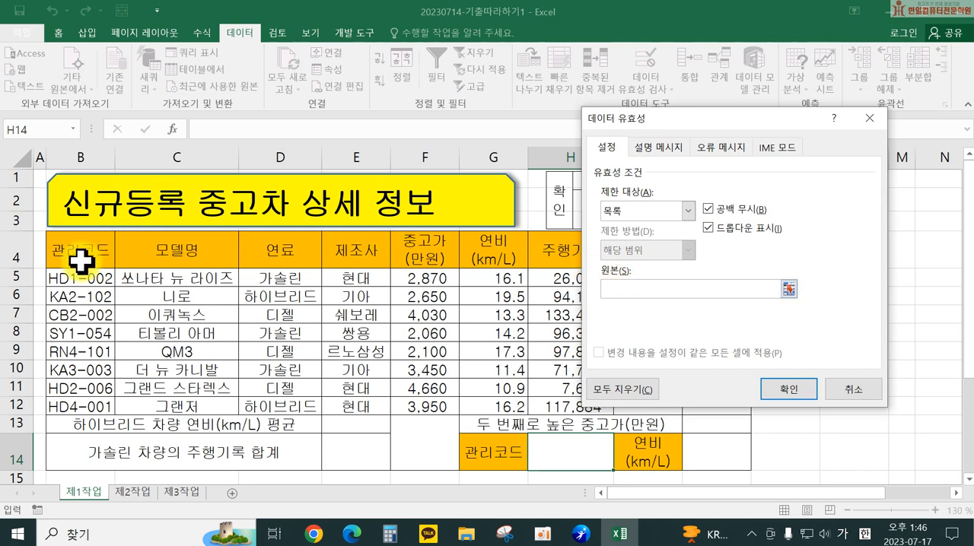
left_click_drag(78, 275, 87, 398)
left_click(791, 388)
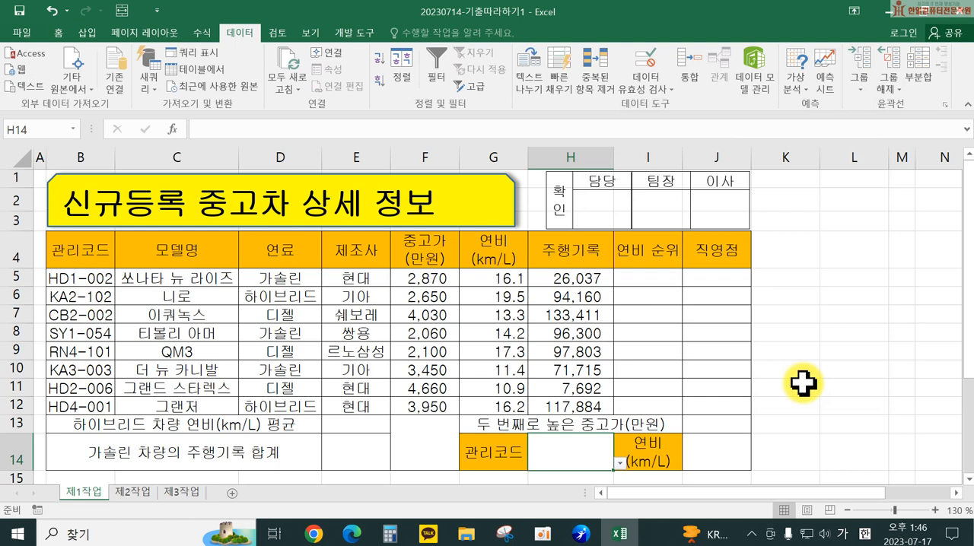
Step: Choose HD1-002 from the list in H14, center it horizontally and check the list choices again
left_click(620, 460)
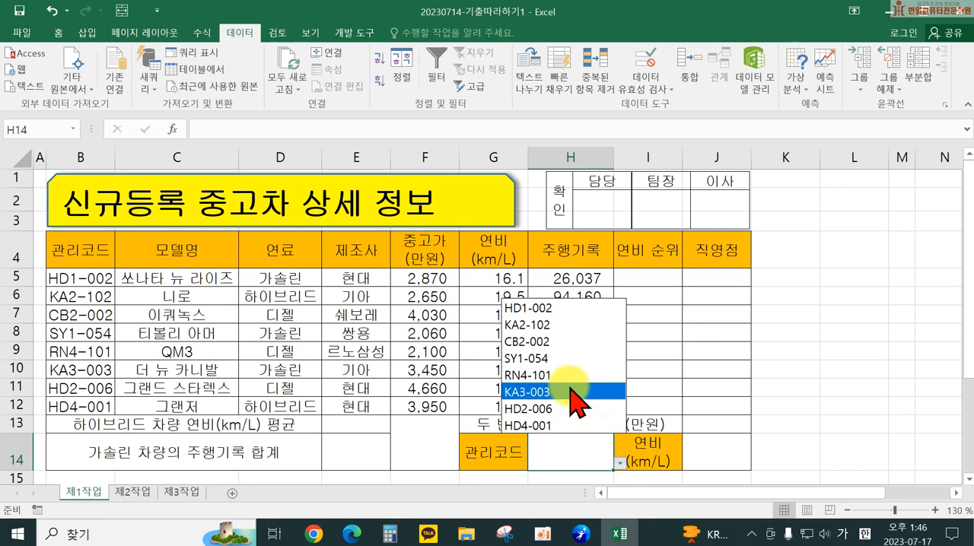
left_click(557, 309)
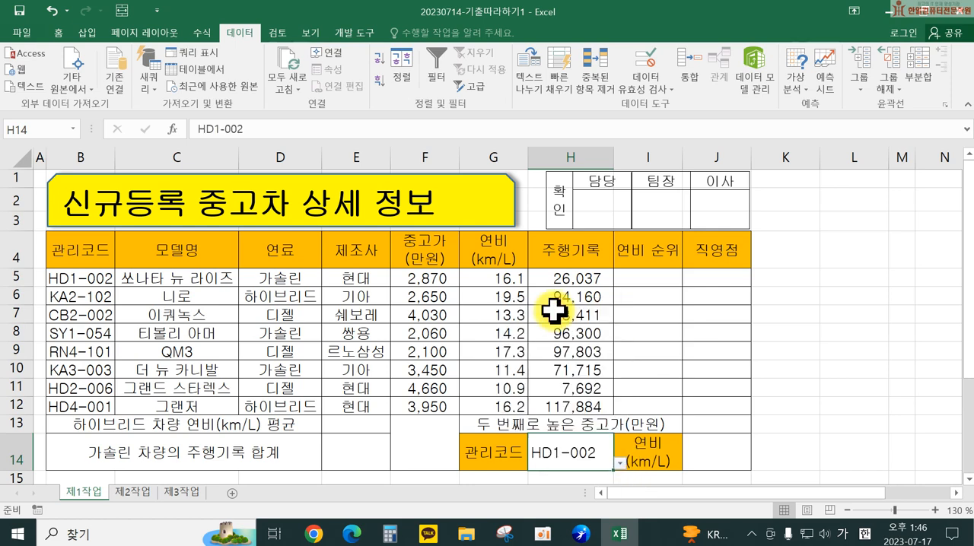
left_click(59, 32)
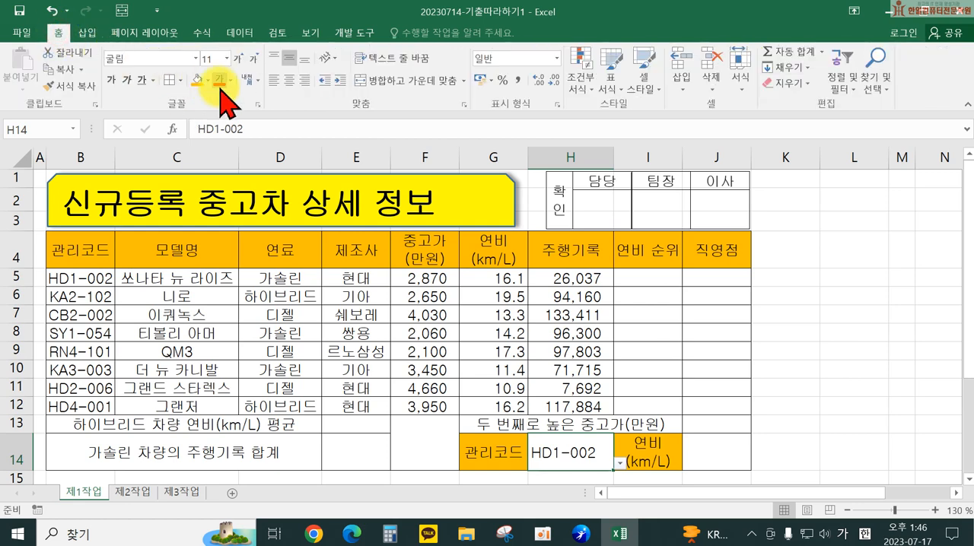
left_click(288, 81)
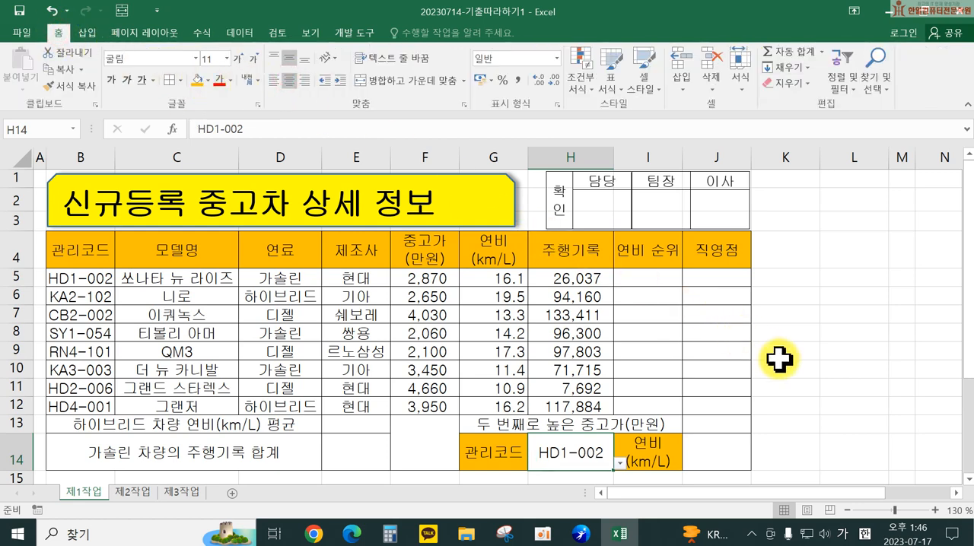
left_click(620, 463)
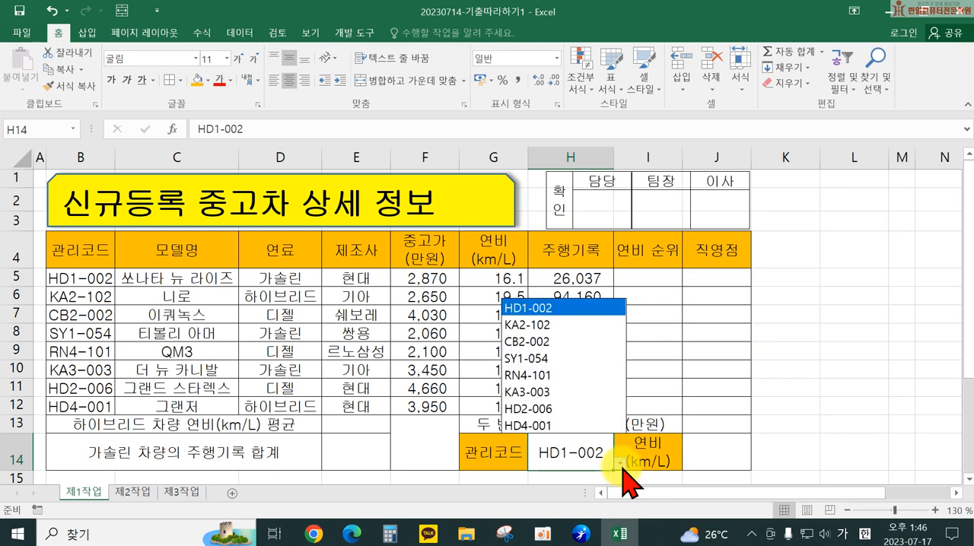
left_click(791, 358)
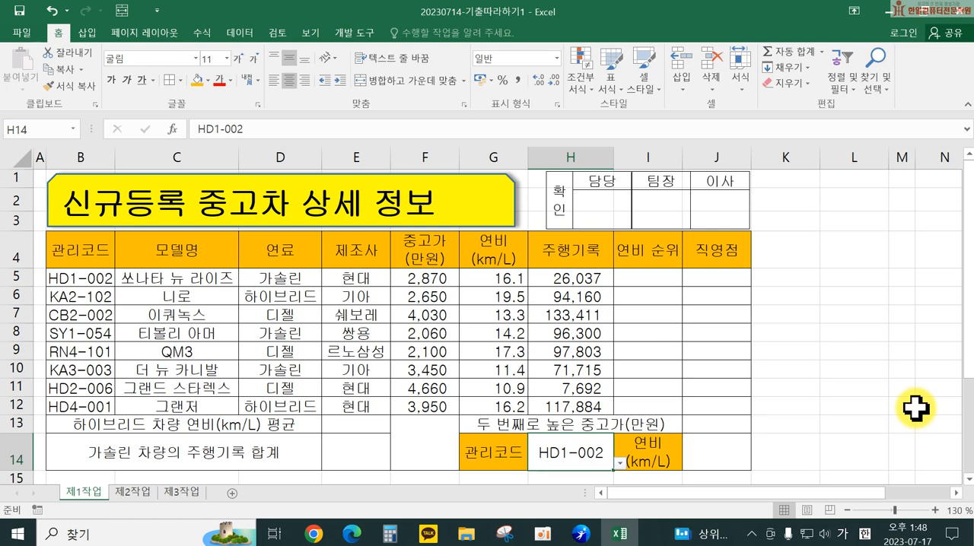
left_click_drag(582, 285, 584, 409)
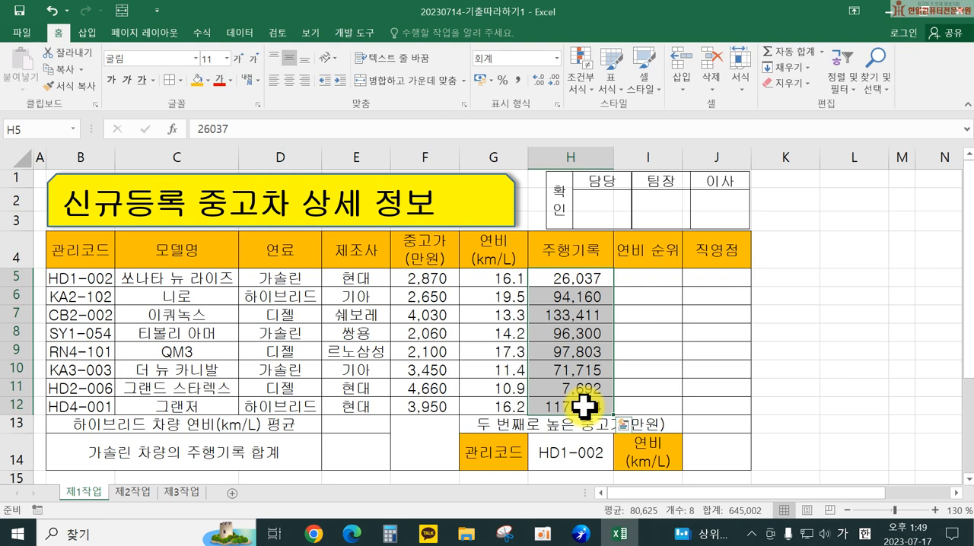
right_click(588, 303)
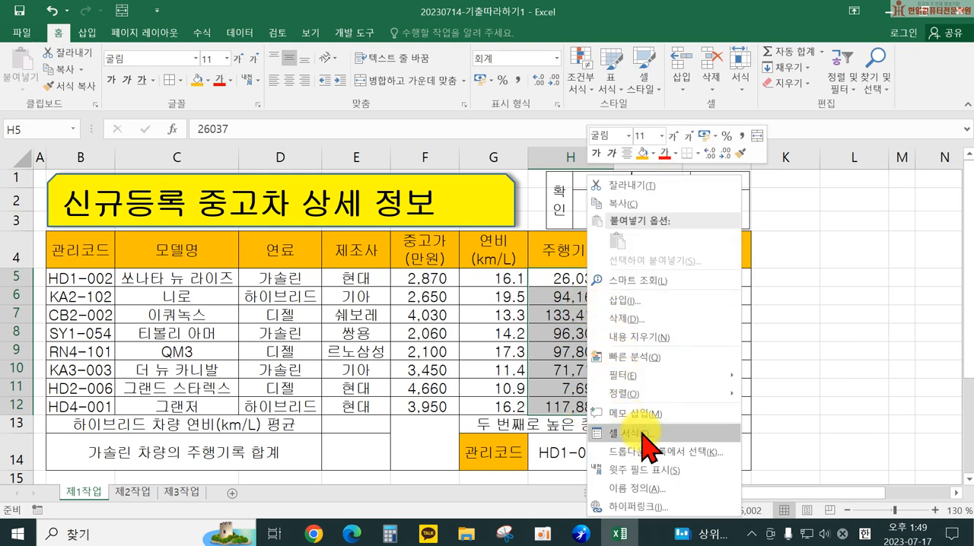
left_click(504, 369)
Step: Open the cell formatting for the 주행기록 values H5:H12 and choose the custom number format #,##0
left_click_drag(559, 277, 552, 403)
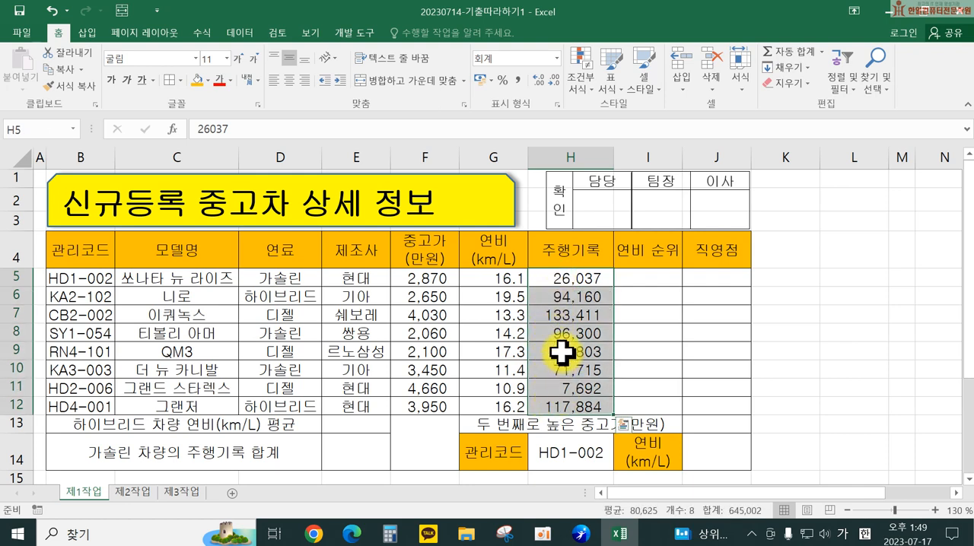
right_click(564, 358)
left_click(610, 273)
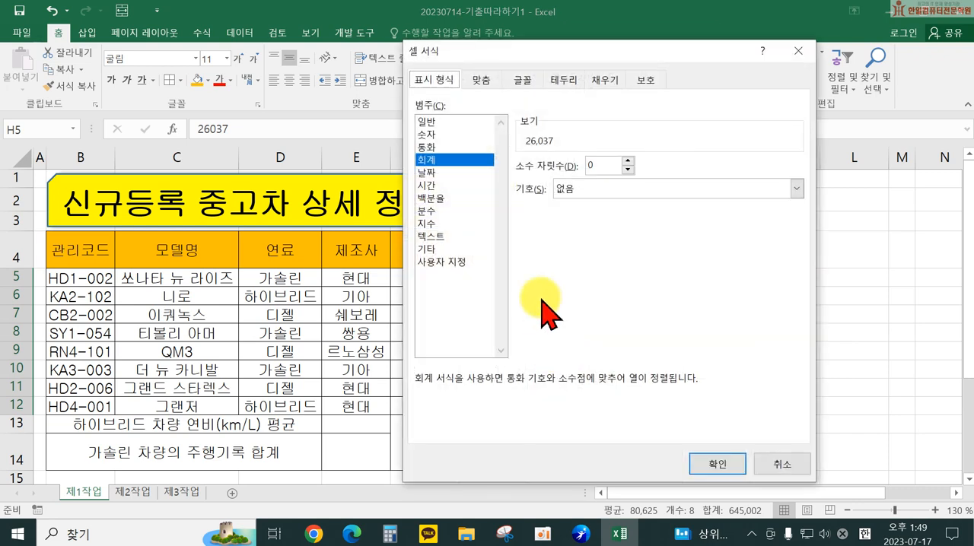
left_click(442, 262)
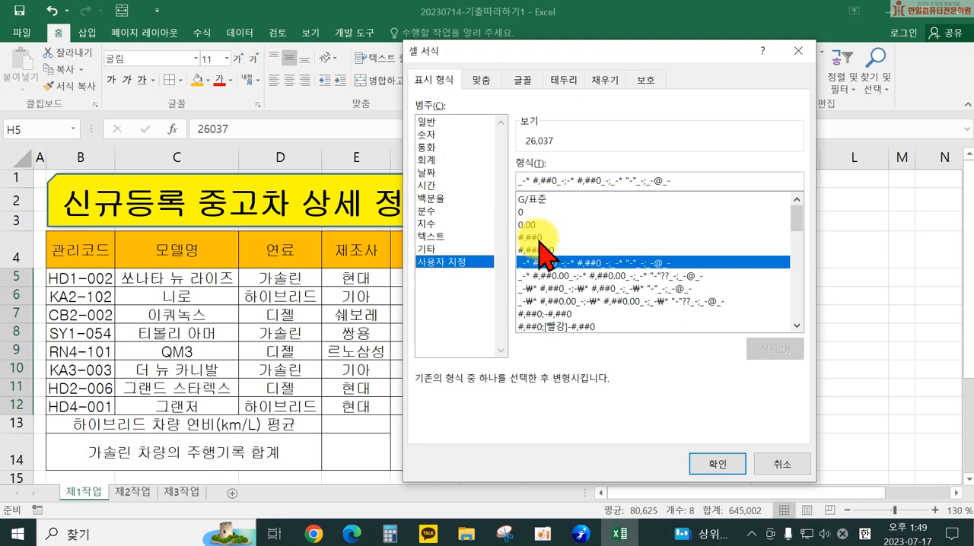
left_click(540, 238)
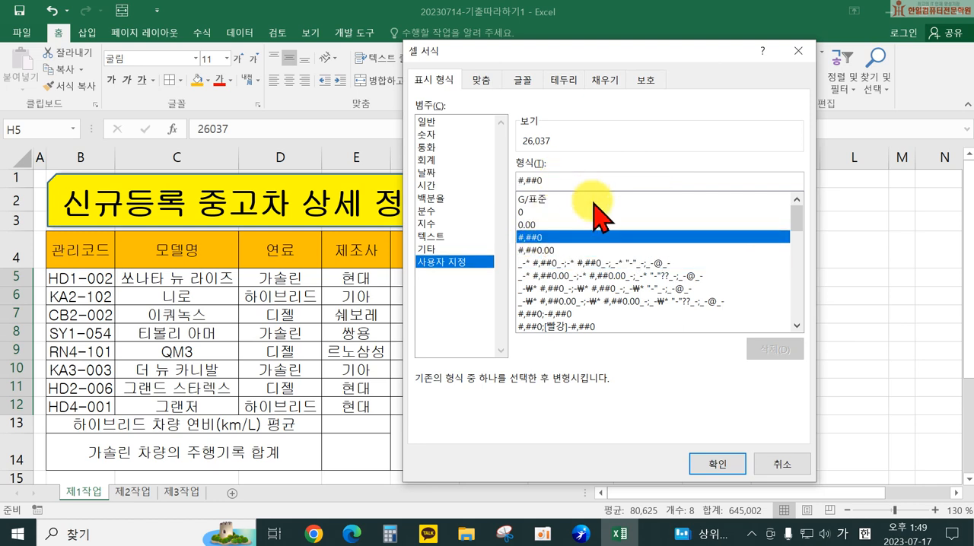
Step: Append the unit to make the custom format code #,##0"km" and apply it to H5:H12
type("\"")
key("Hangul")
type("kg")
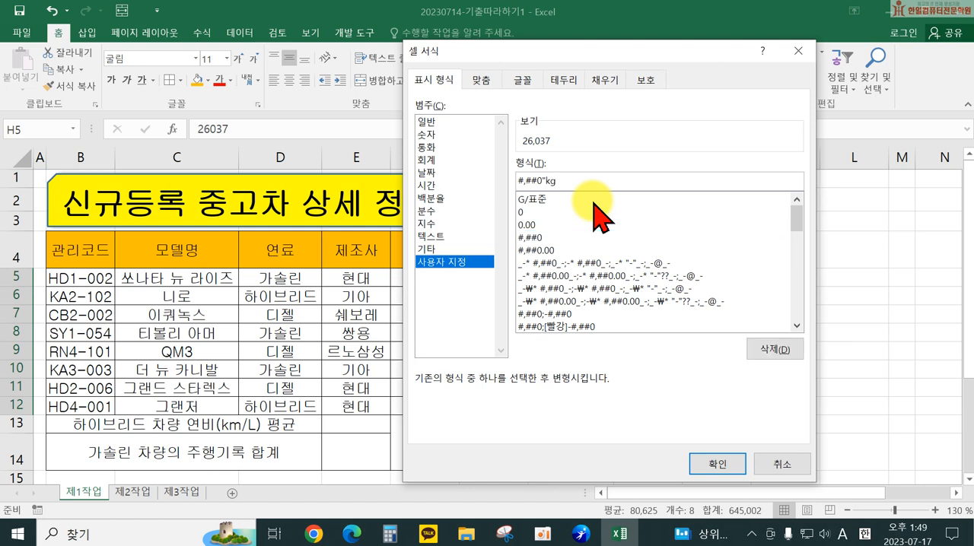
type("\"")
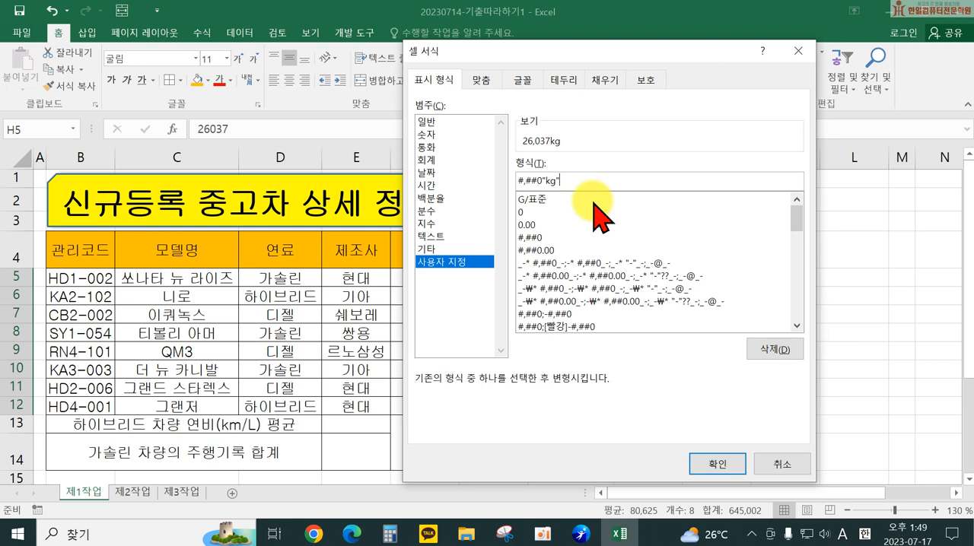
key("BackSpace")
key("BackSpace")
key("Hangul")
key("Hangul")
type("m\"")
left_click(714, 474)
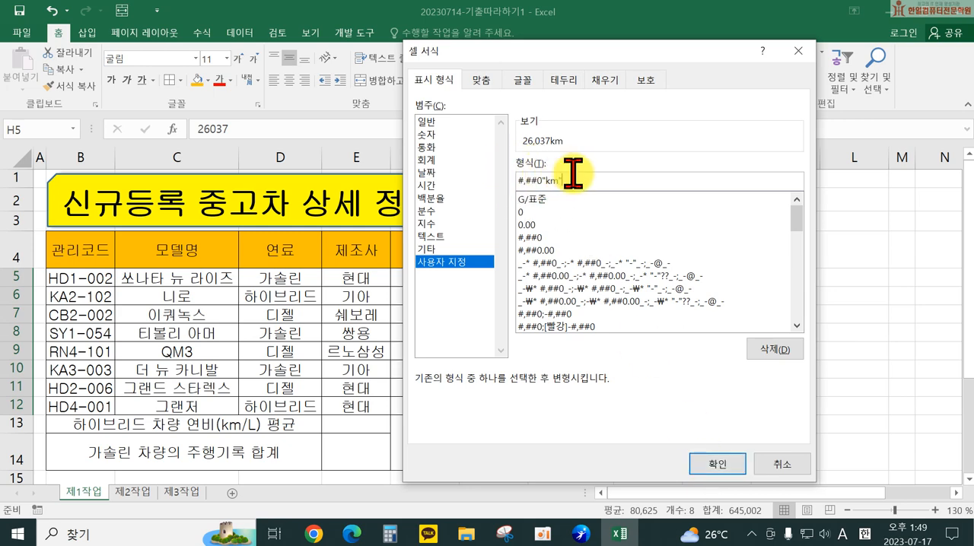
left_click(714, 462)
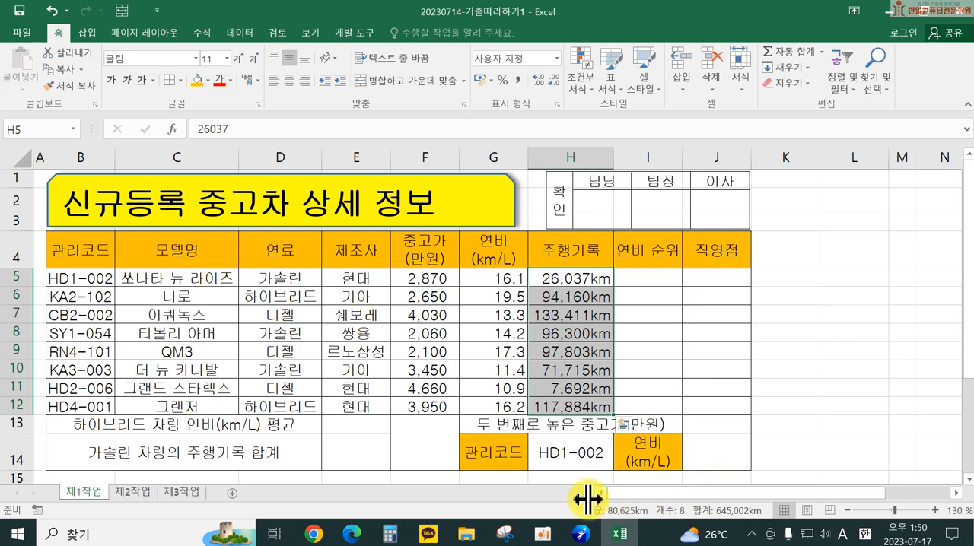
Step: Define the name 중고가 for the range F5:F12
left_click(426, 274)
left_click_drag(426, 270, 419, 403)
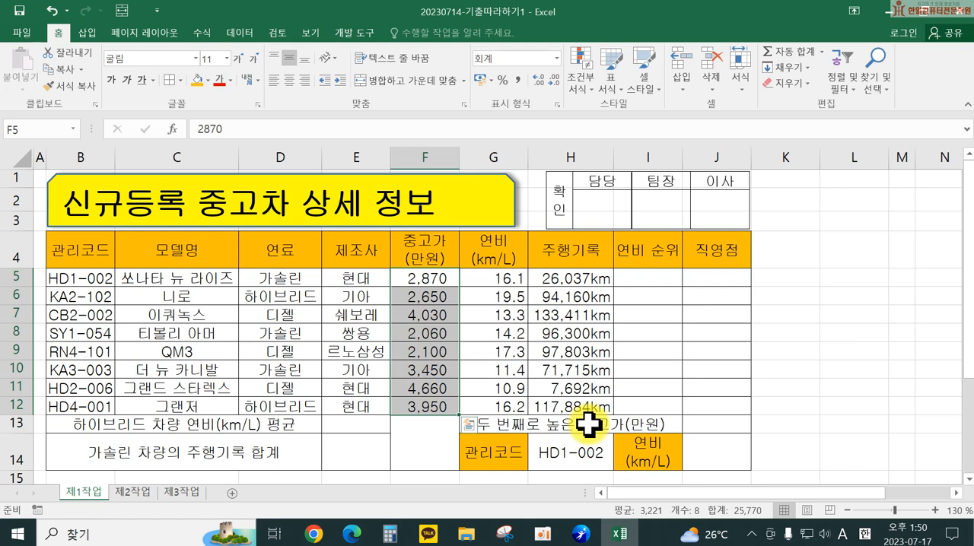
left_click(39, 135)
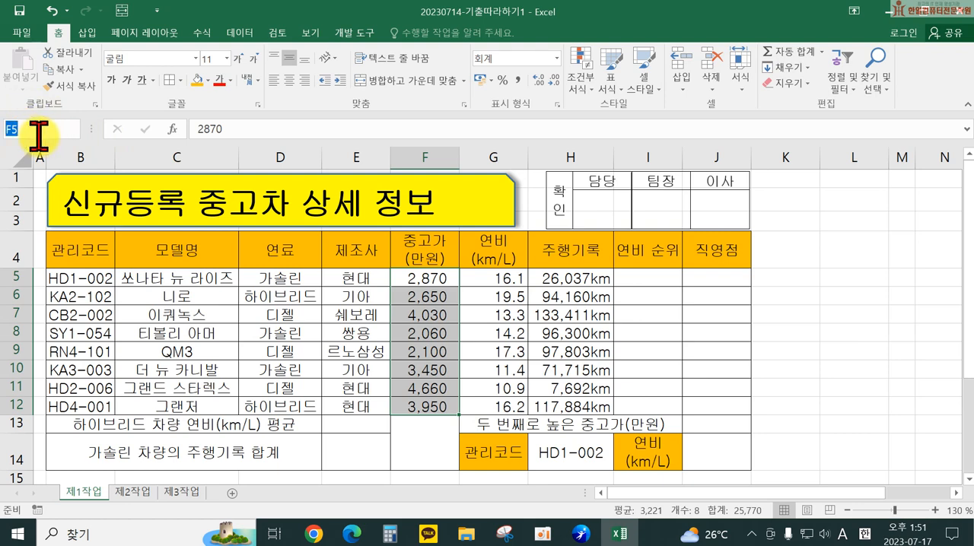
key("BackSpace")
key("Hangul")
type("주중고가")
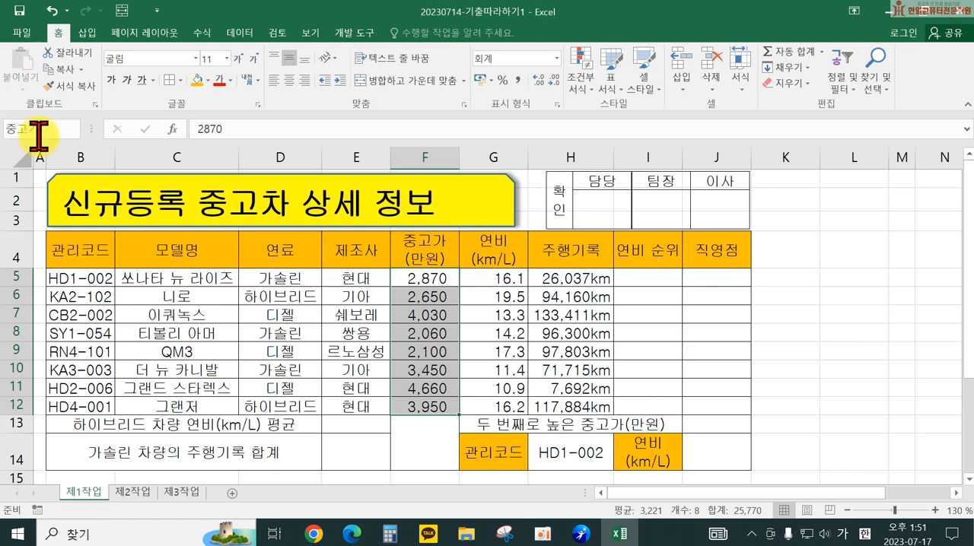
key("Return")
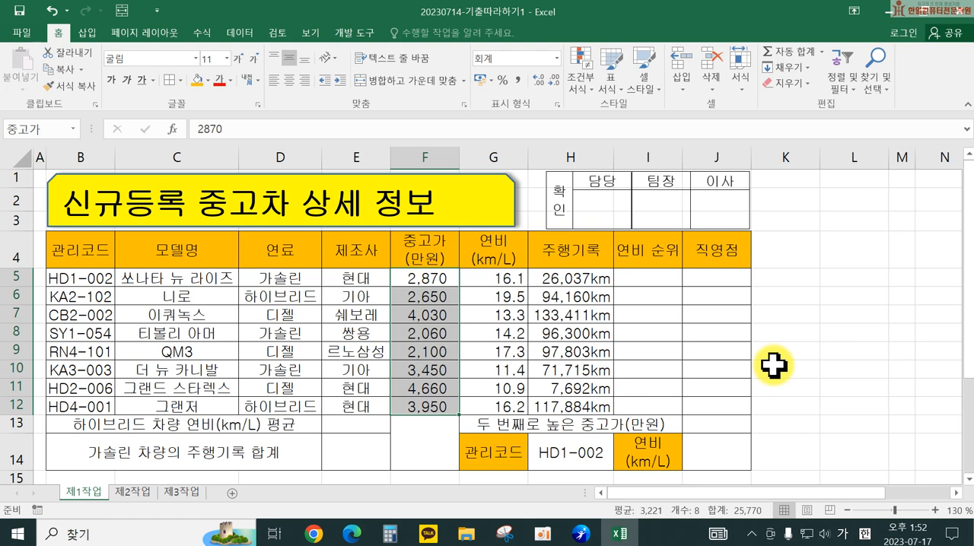
Step: Start a RANK.EQ formula in I5 for the 연비 순위 column
left_click(634, 280)
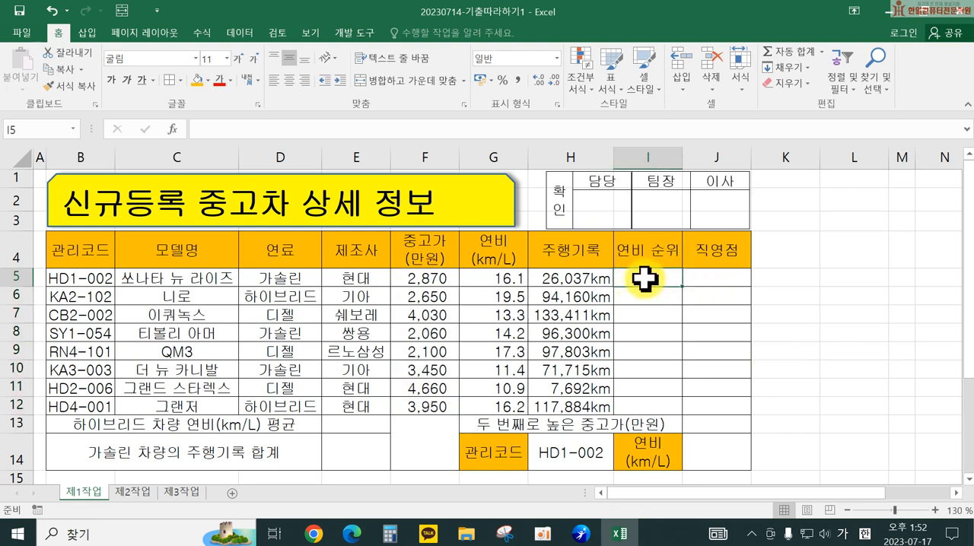
type("=")
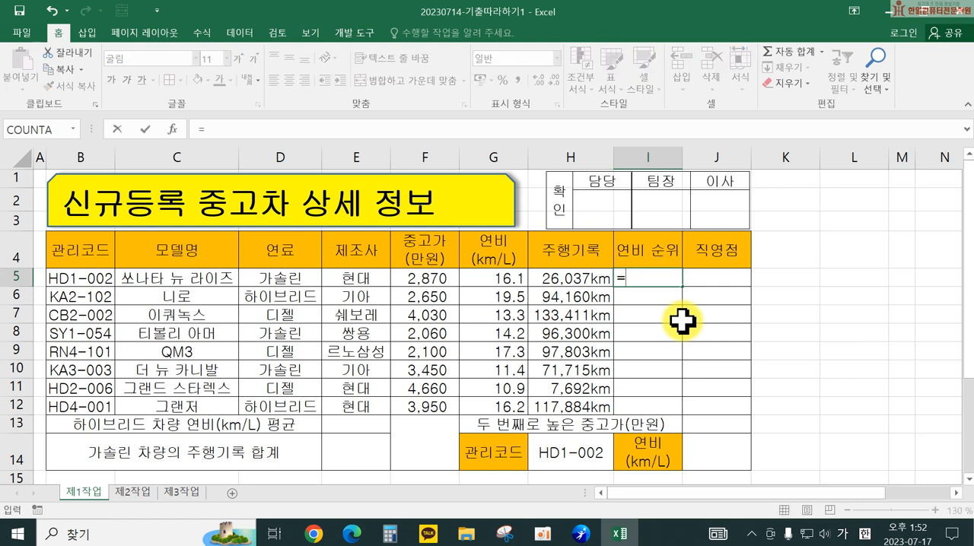
type("ㄱ")
key("BackSpace")
key("Hangul")
type("ran")
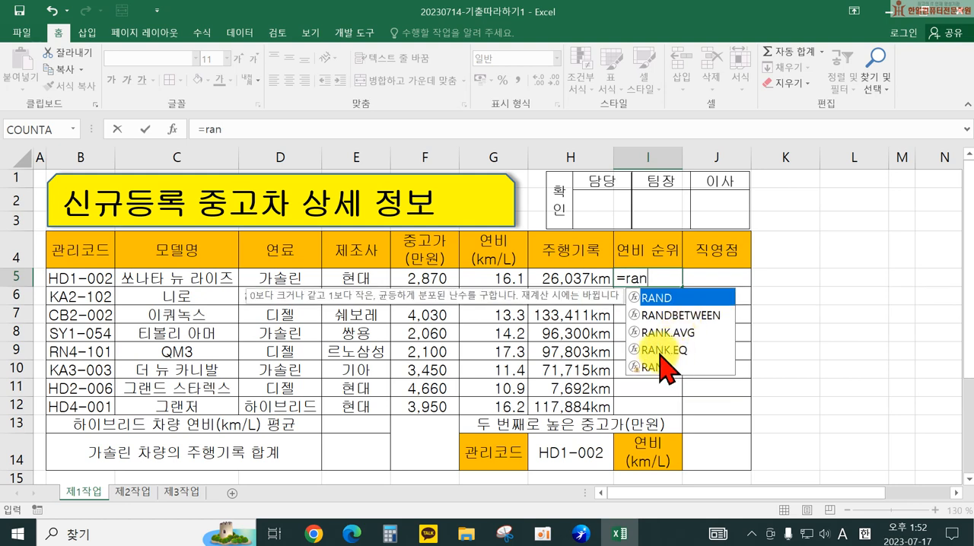
left_click(660, 352)
double_click(660, 351)
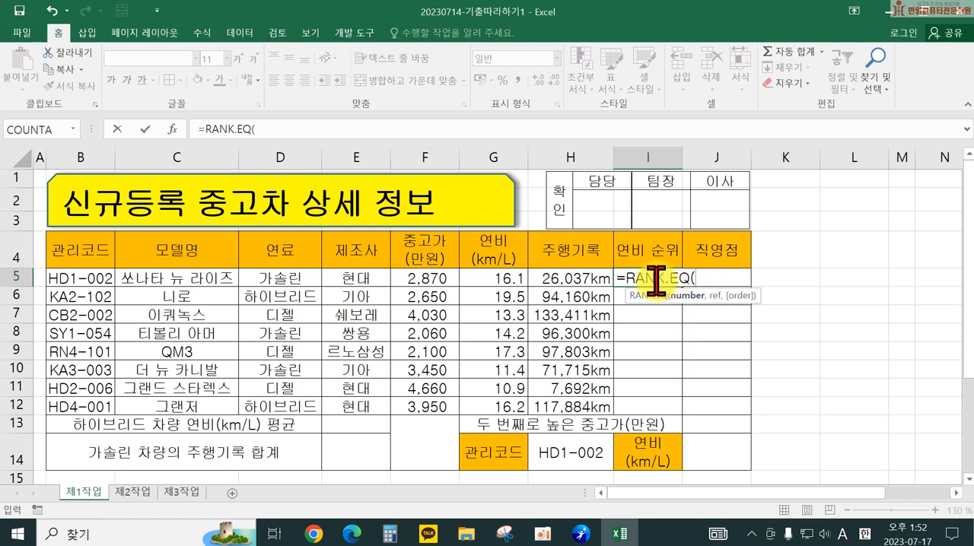
Step: Complete the I5 formula as =RANK.EQ(G5,$G$5:$G$12) and fill it down to I12
left_click(506, 279)
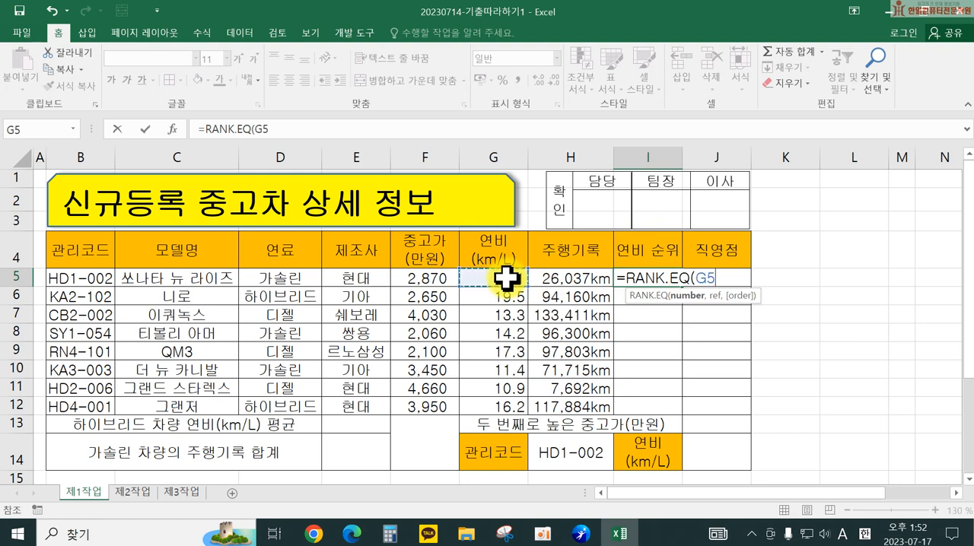
type(",")
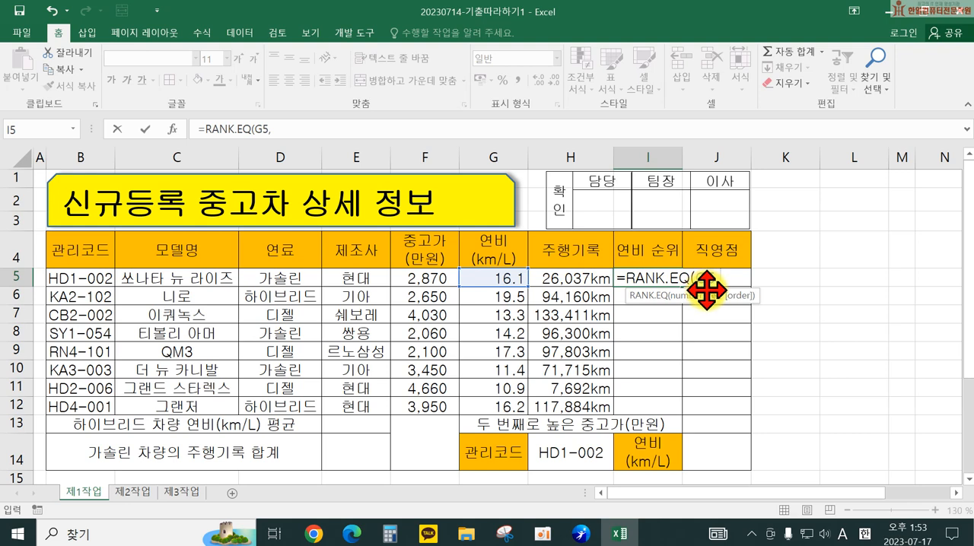
left_click_drag(493, 278, 493, 400)
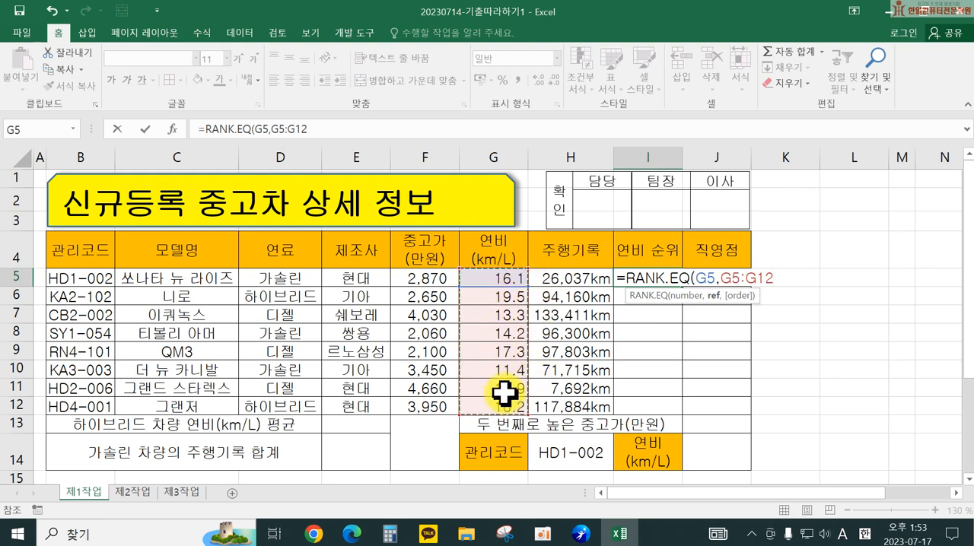
key("F4")
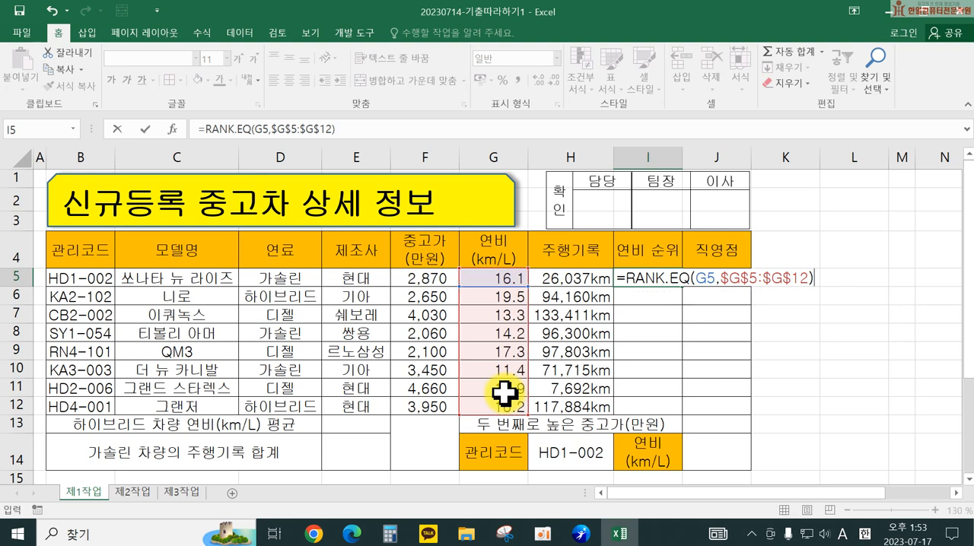
key("Return")
left_click(658, 270)
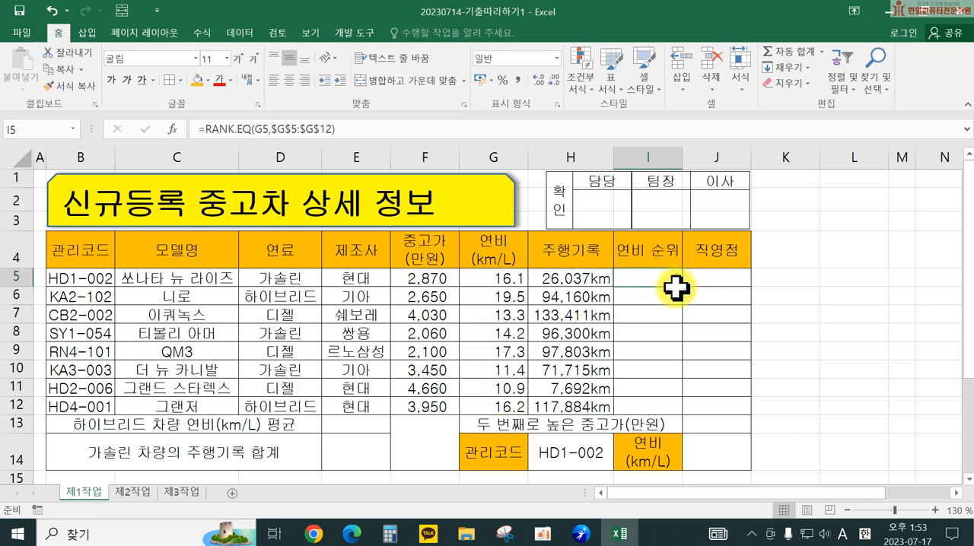
left_click_drag(678, 285, 685, 411)
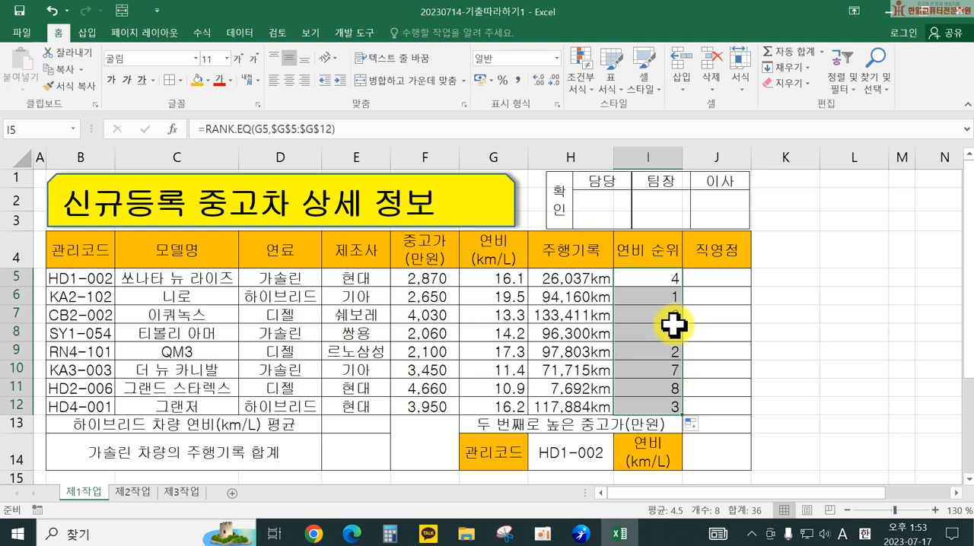
Step: Append &"위" to the ranking formula throughout I5:I12 and center the results horizontally
double_click(654, 276)
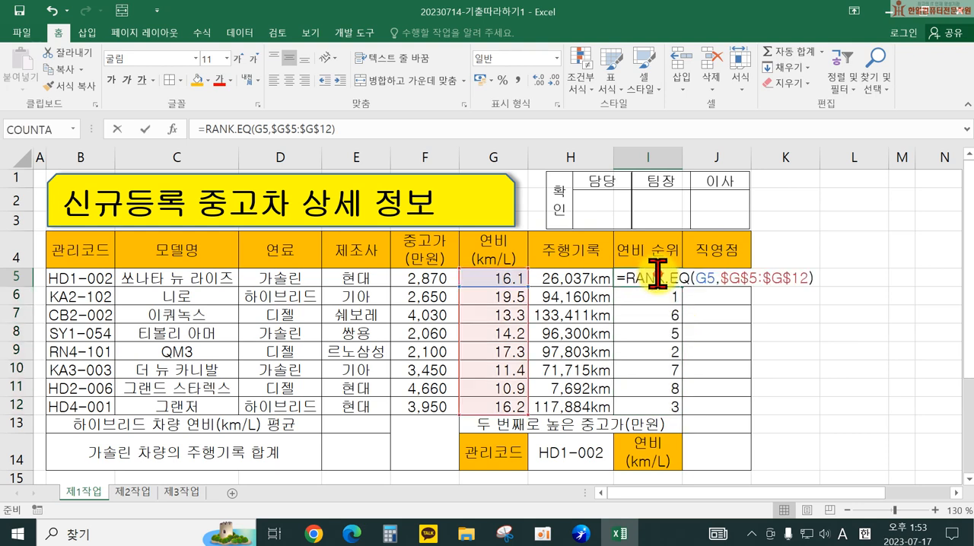
left_click(814, 277)
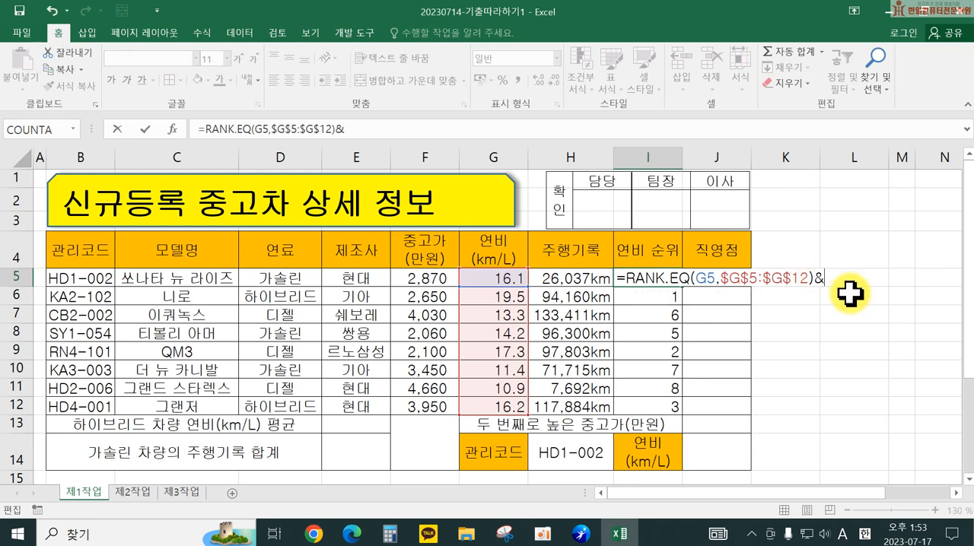
type("&\"우")
type("\"위\"")
key("Return")
left_click(673, 281)
left_click_drag(683, 287, 680, 426)
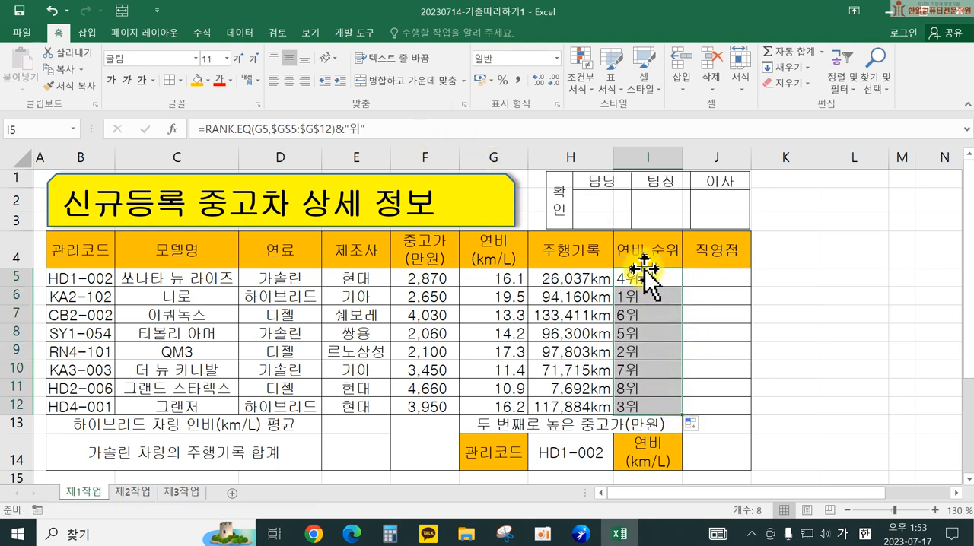
left_click(288, 80)
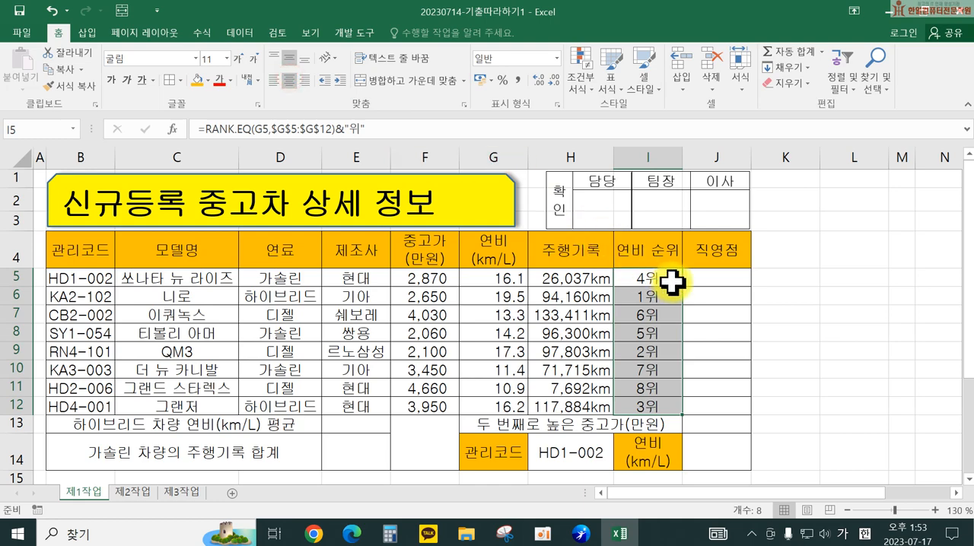
Step: Review the finished ranking formula in I5 and its cell references in an enlarged view
double_click(672, 282)
left_click(769, 278)
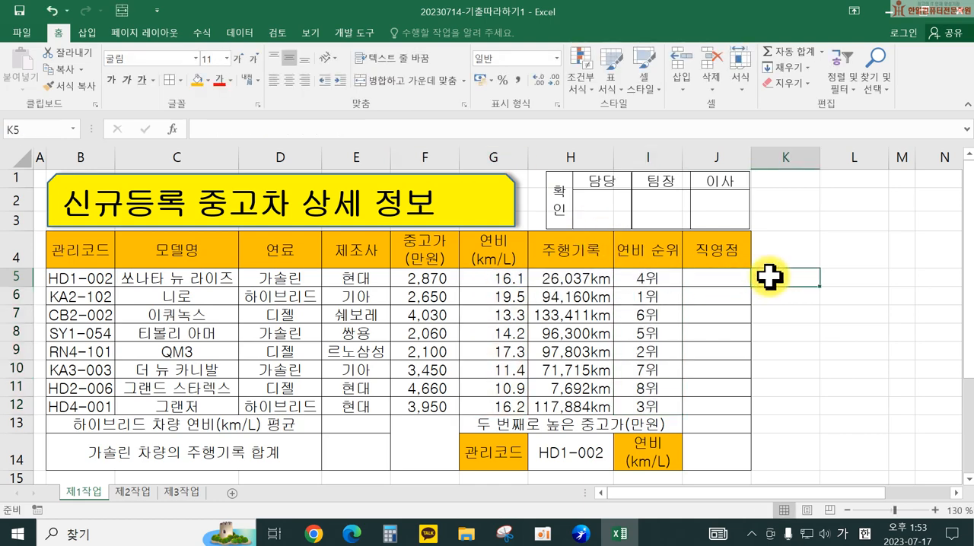
scroll(733, 330, "up", 1)
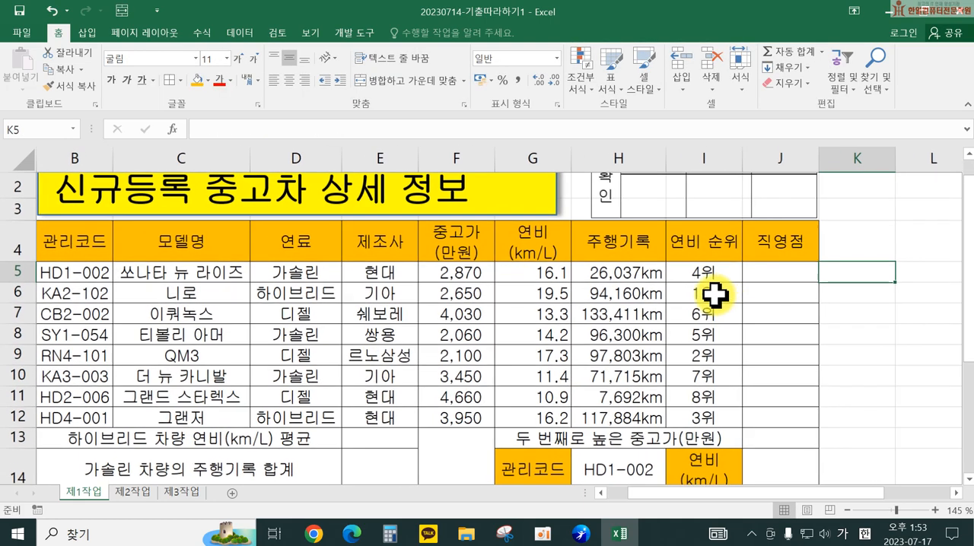
double_click(717, 272)
left_click(847, 271)
double_click(720, 272)
left_click(839, 276)
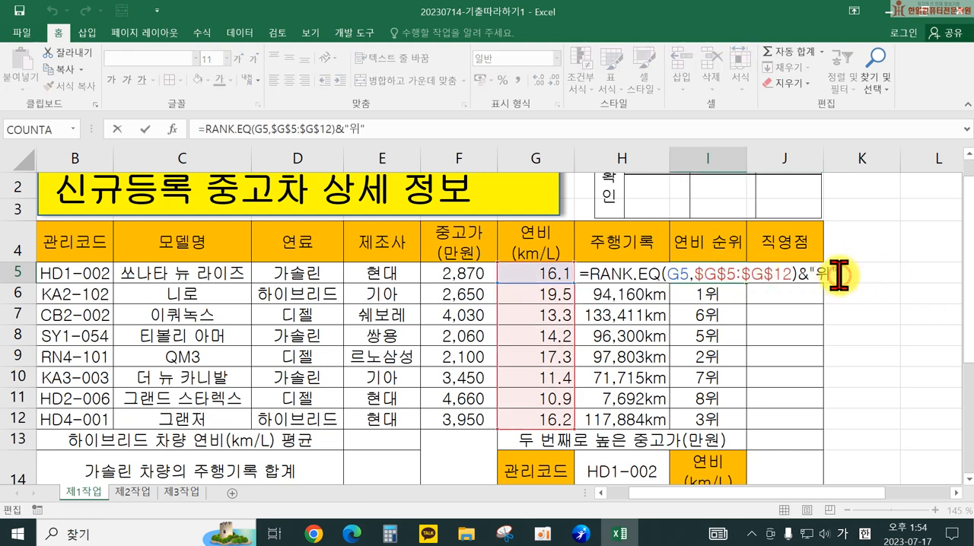
Step: Extract the third character of the 관리코드 in J5 with =MID(B5,3,1) and fill the formula down to J12
left_click(812, 272)
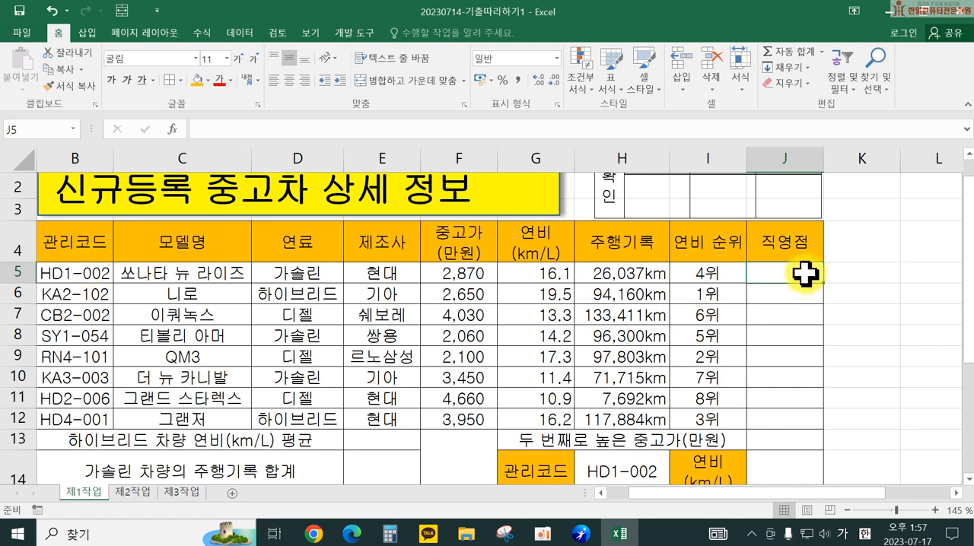
type("=ㅡㅏ")
type("(")
key("BackSpace")
type("d(")
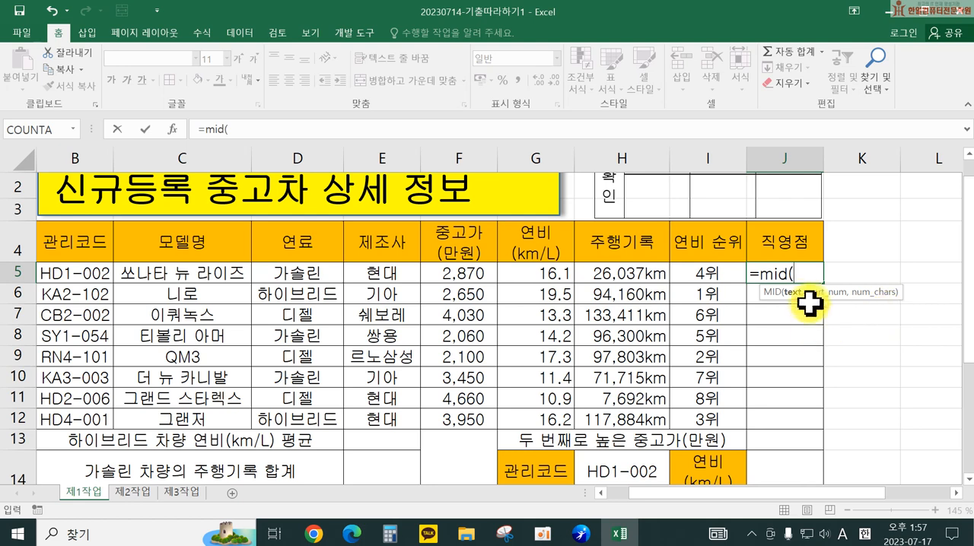
left_click(70, 267)
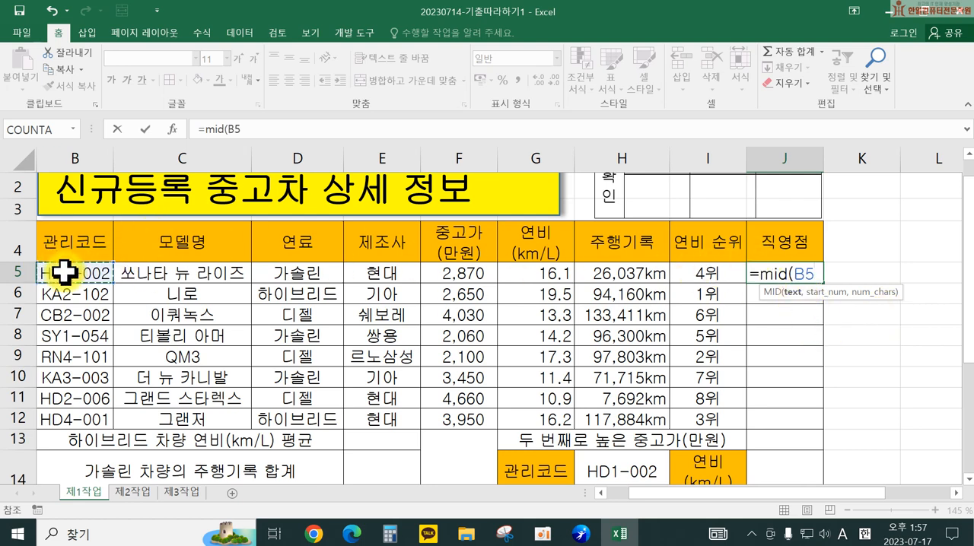
type(",")
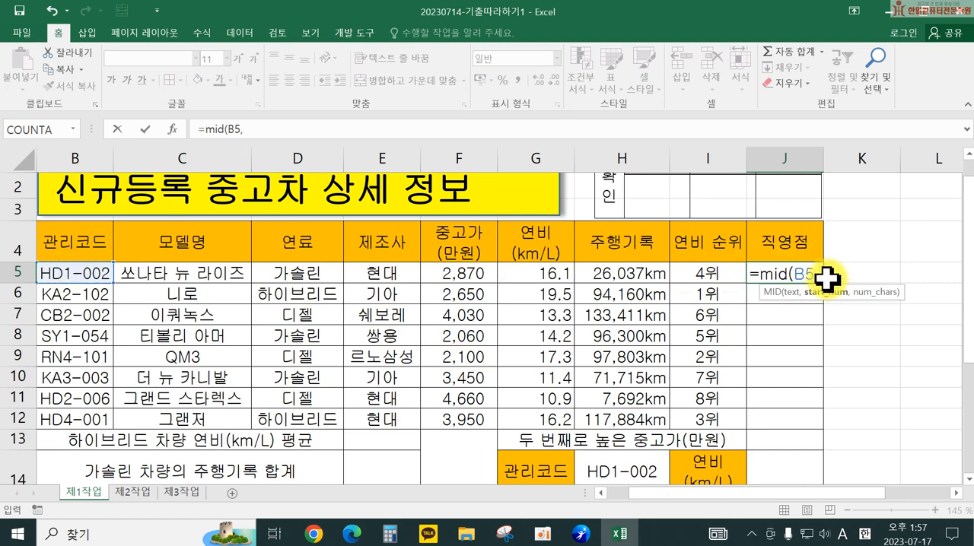
type("3")
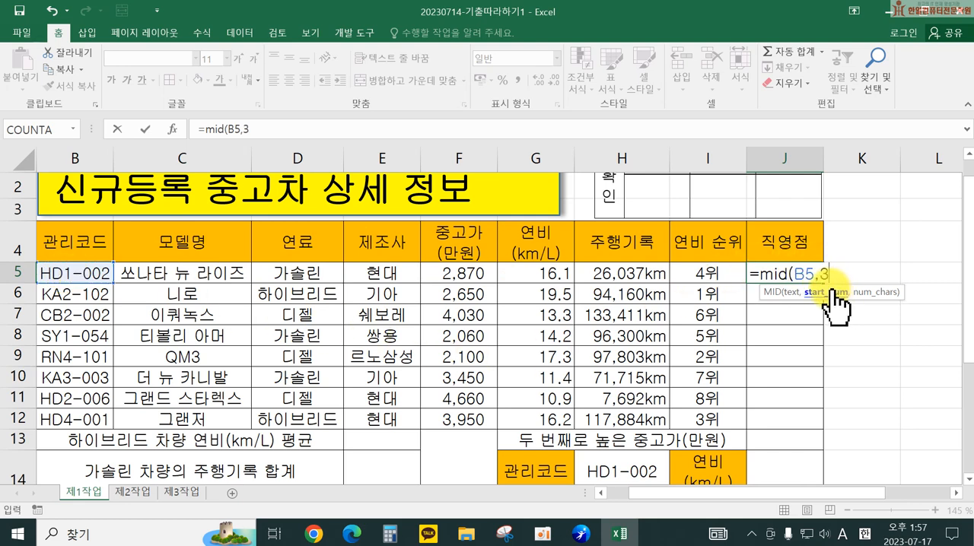
type(",")
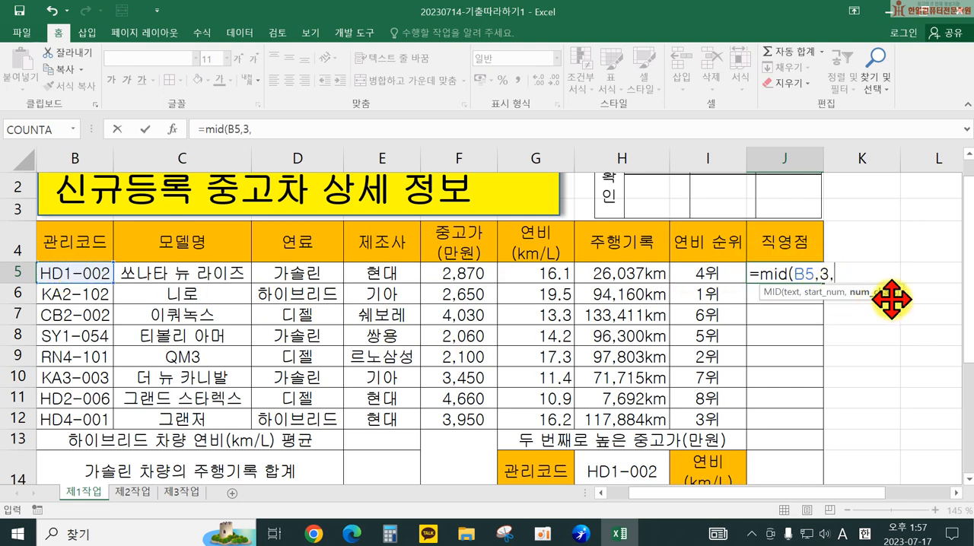
type("1")
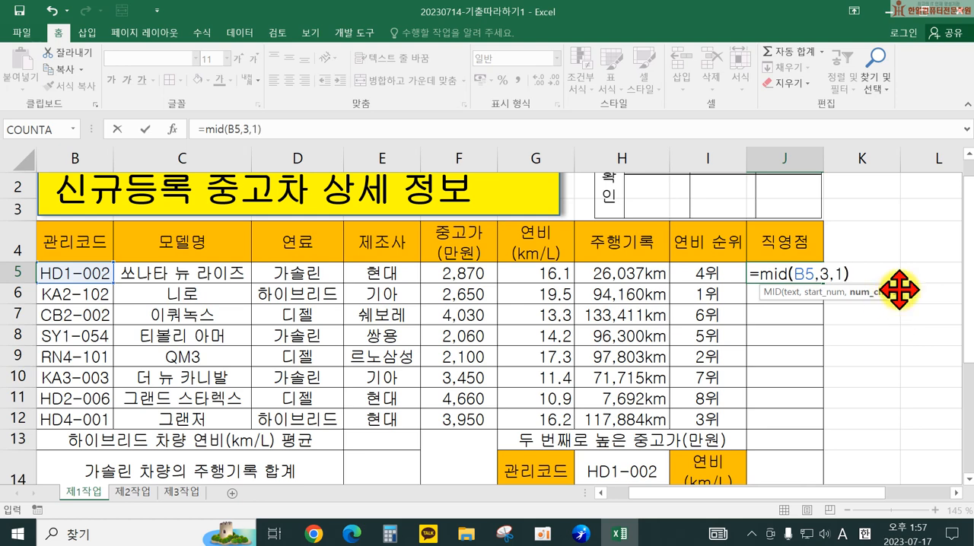
key("Return")
left_click(800, 276)
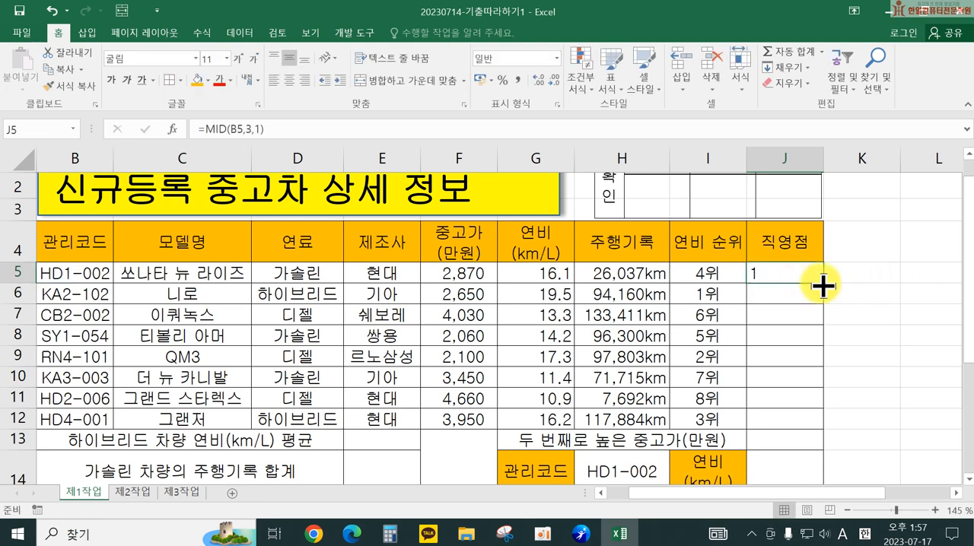
left_click_drag(820, 286, 811, 436)
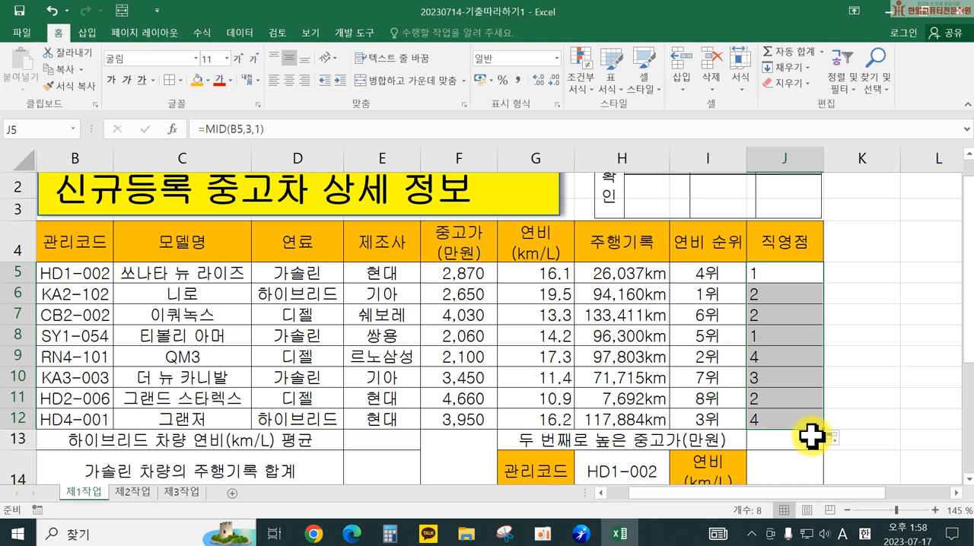
Step: Wrap the MID formula in J5 in an IF that returns "서울" when the extracted character equals "1"
double_click(791, 272)
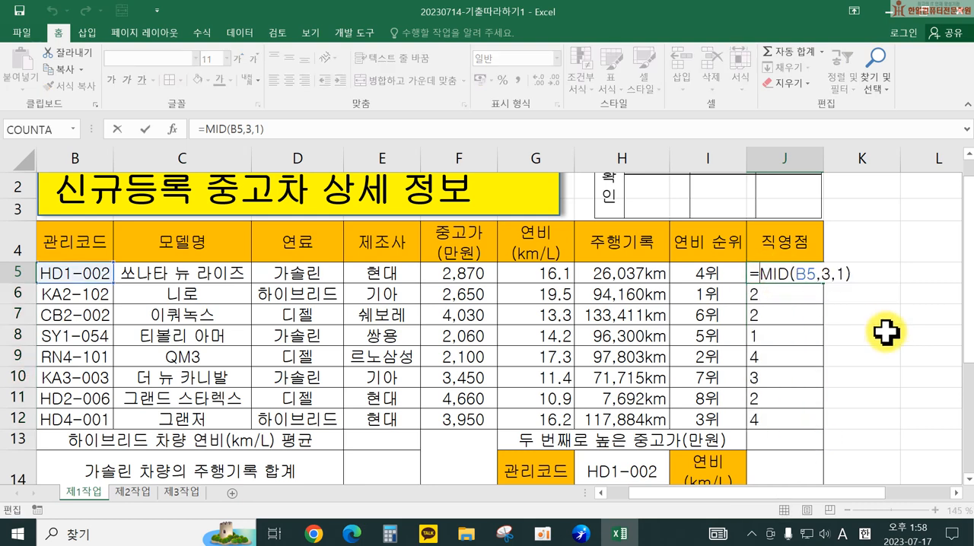
type("if(")
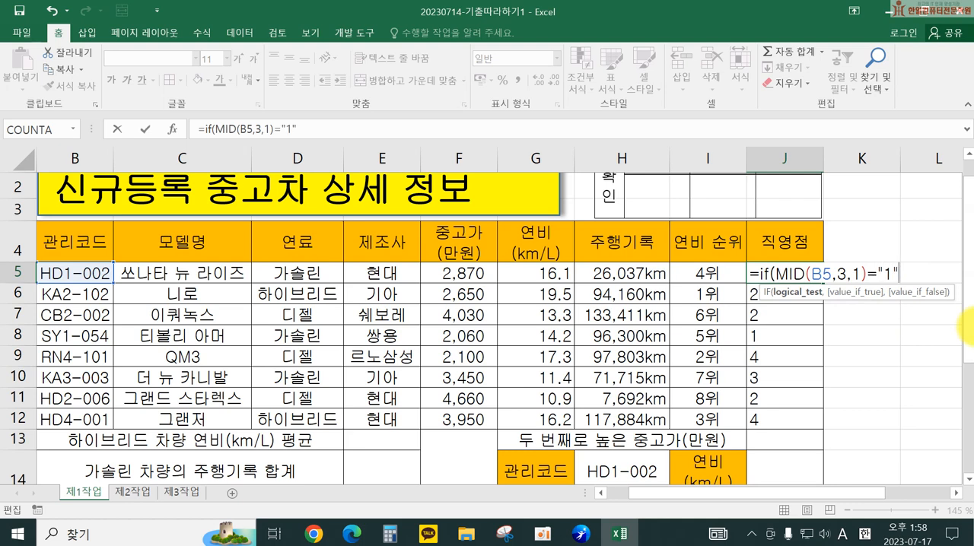
type(",")
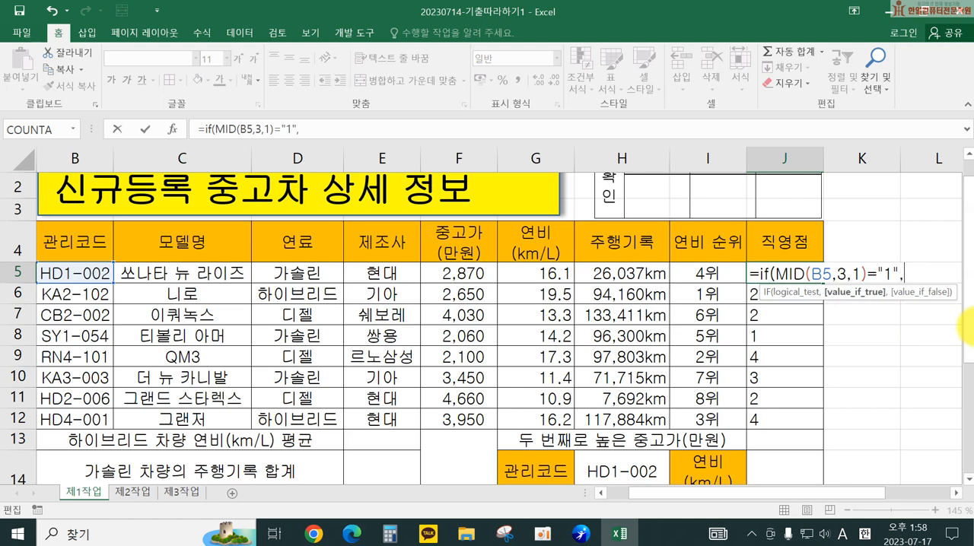
type("\"서울")
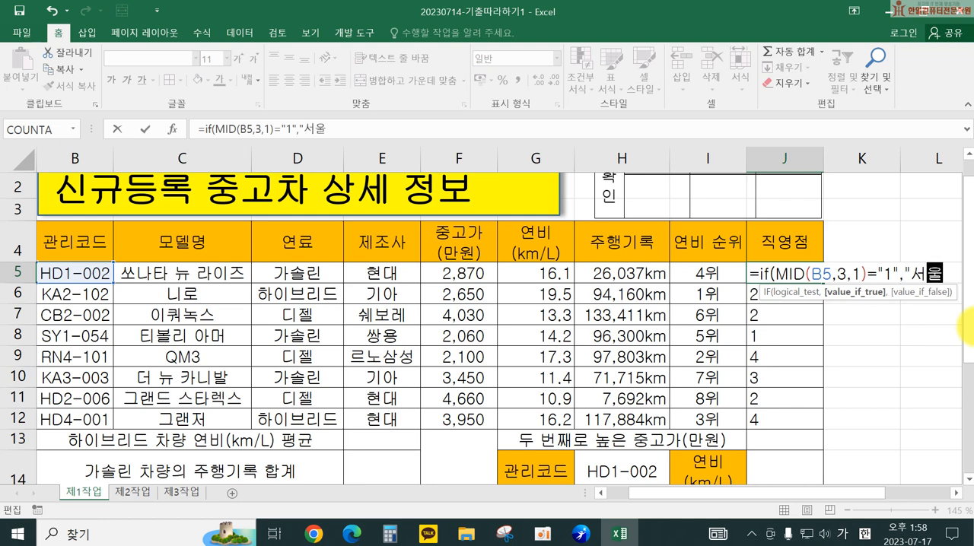
type("\",")
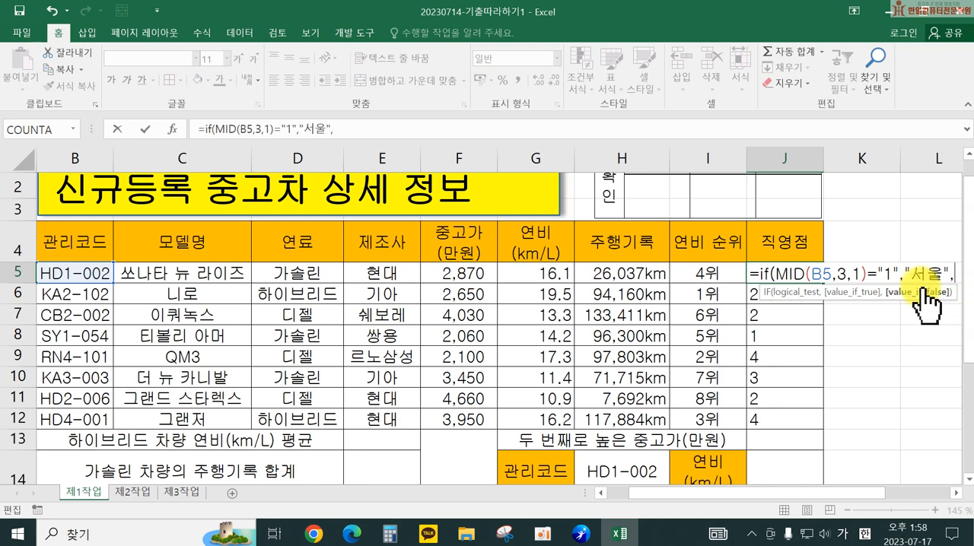
Step: Nest a second IF in J5 that returns "경기/인천" when MID(B5,3,1) equals "2" and "기타" otherwise, and enter the formula
left_click_drag(756, 272, 882, 277)
key("ctrl+c")
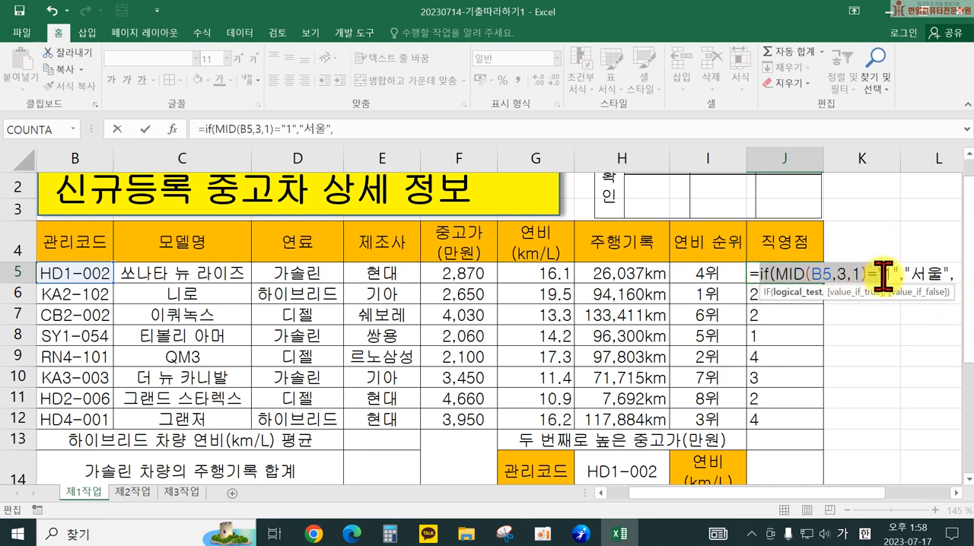
left_click(957, 275)
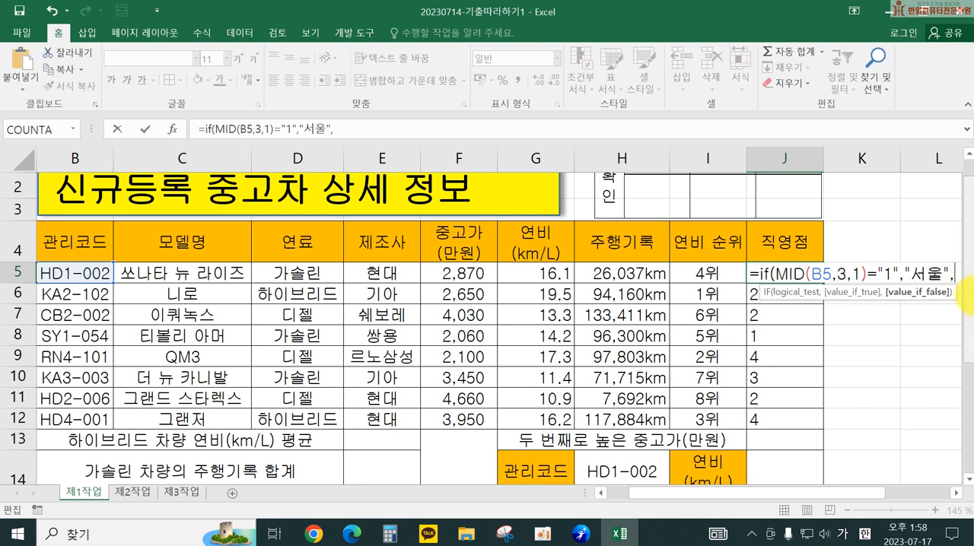
key("ctrl+v")
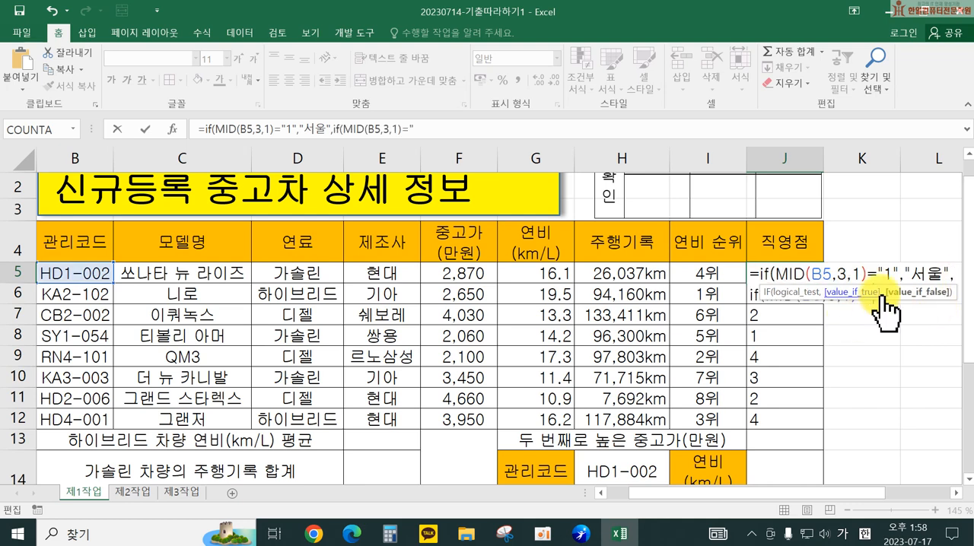
left_click(956, 494)
left_click(956, 493)
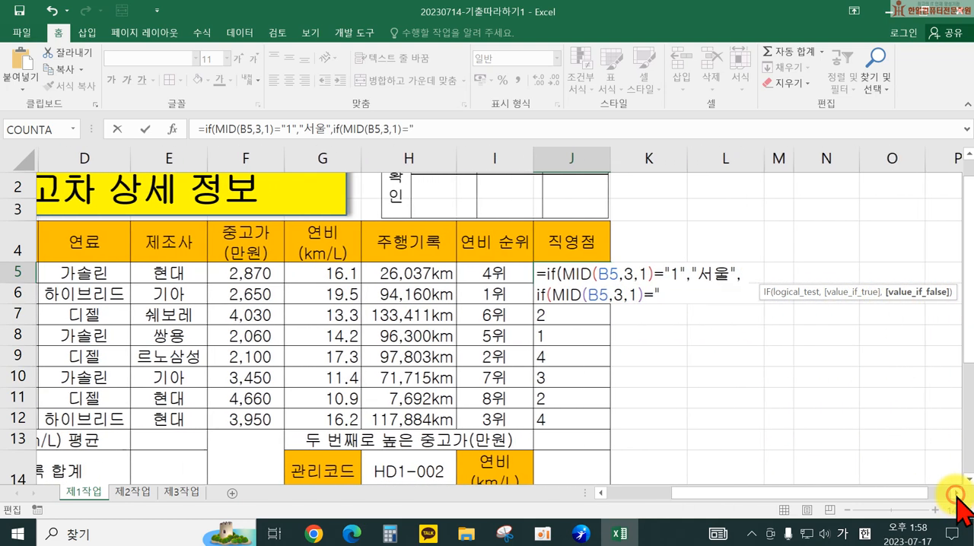
left_click(956, 494)
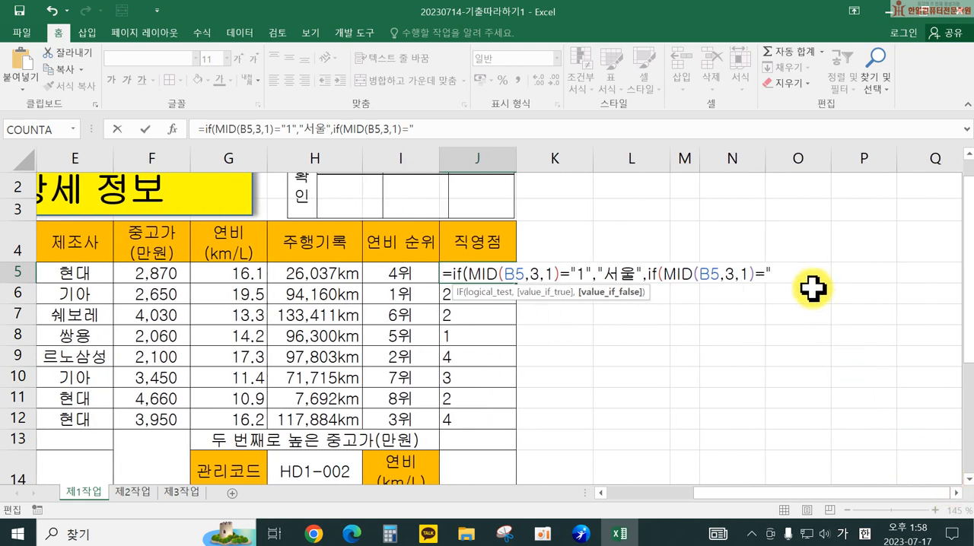
type("2\",")
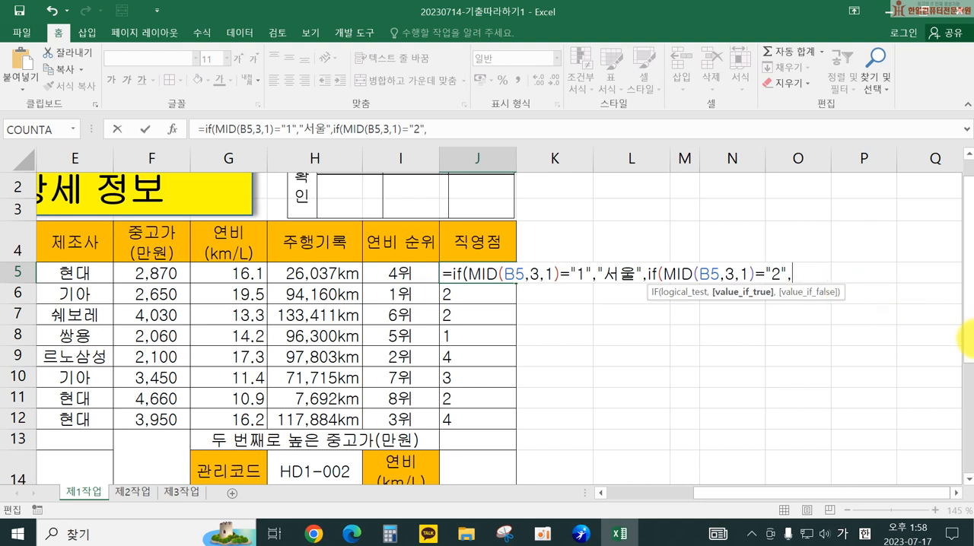
type("\"경기/인ㅊ")
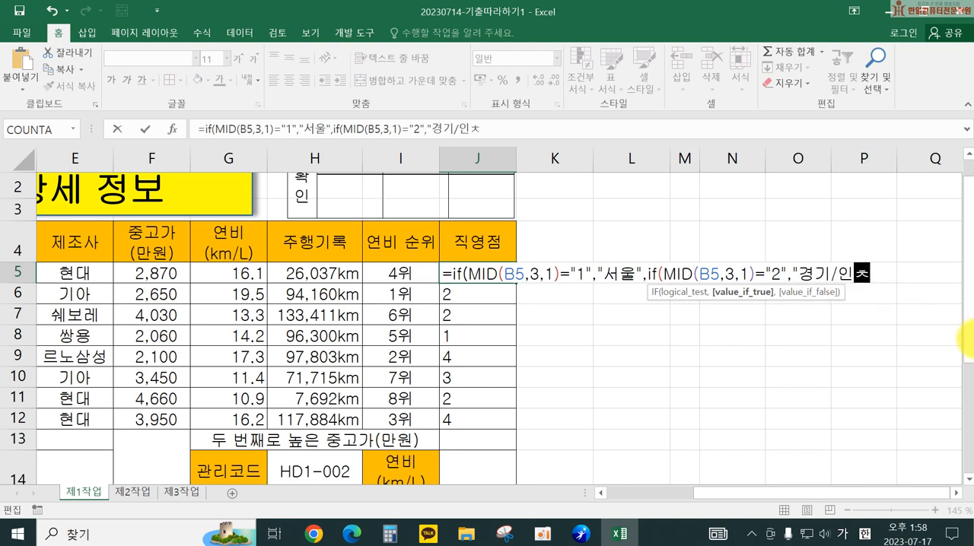
type("\",")
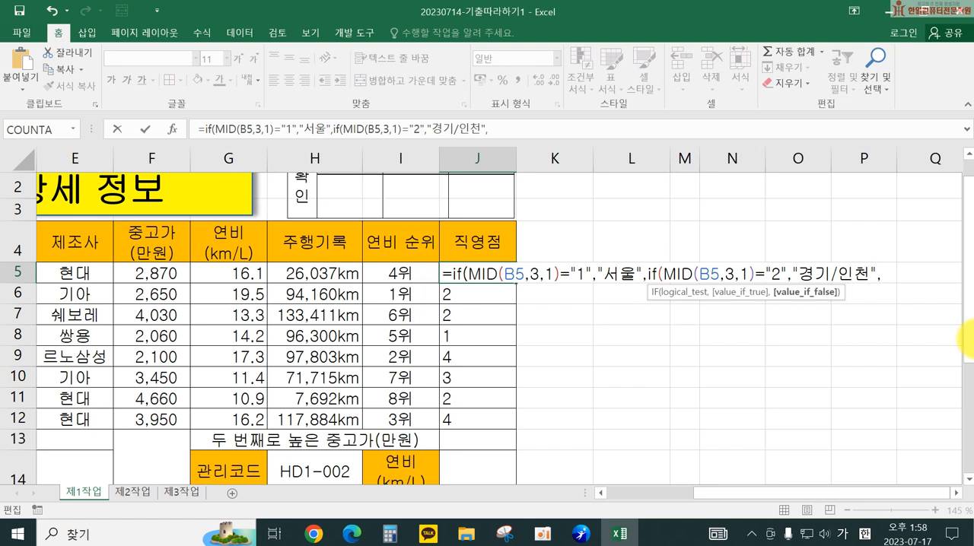
type("\"기타")
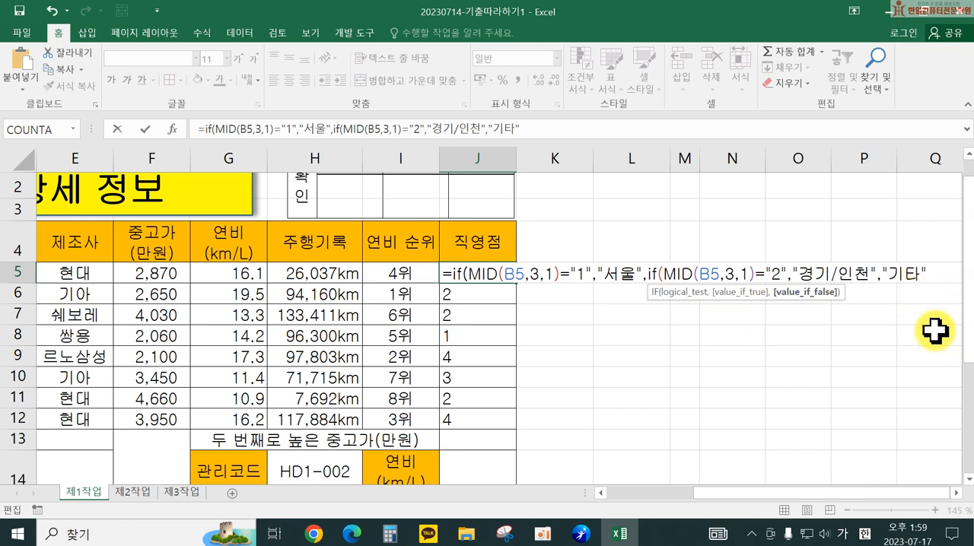
key("Return")
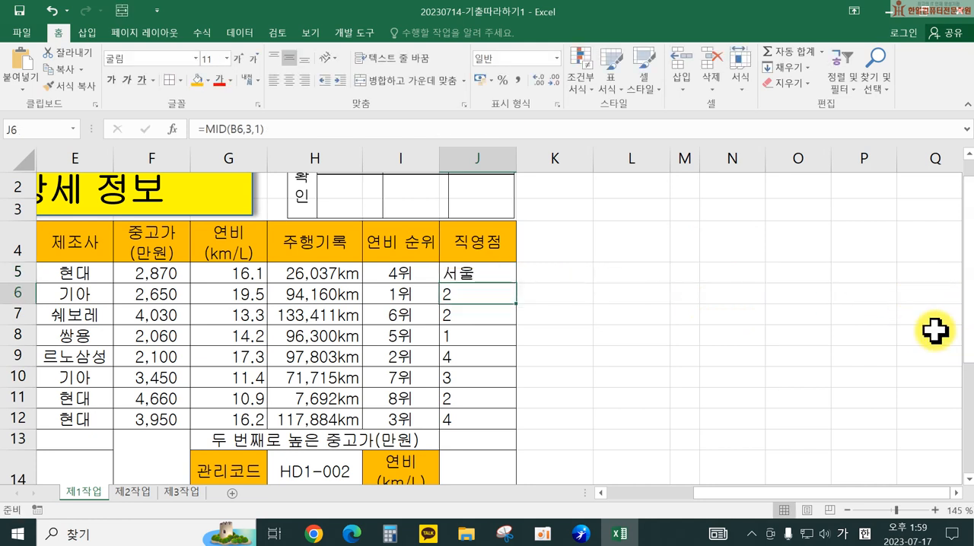
Step: Fill the nested IF formula from J5 down to J12 and center the results horizontally
left_click(451, 272)
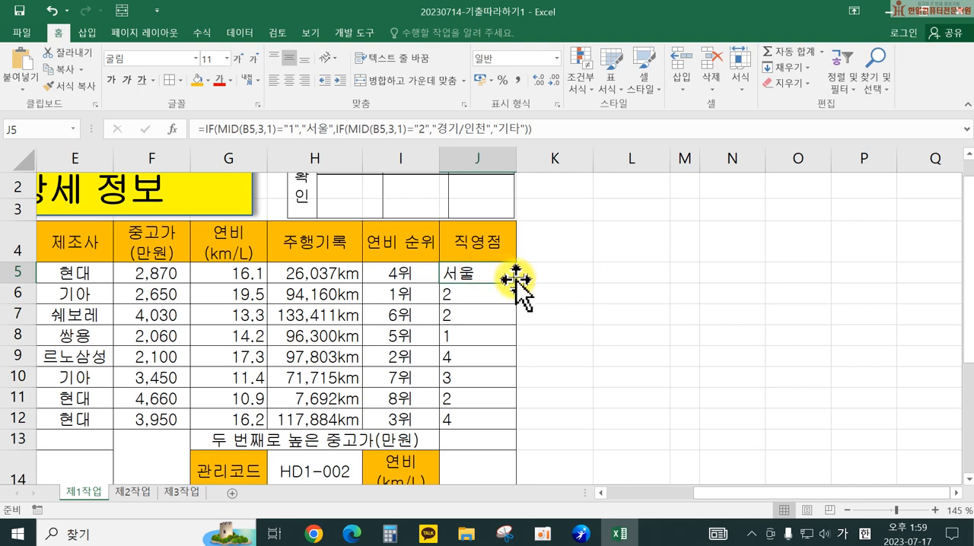
left_click_drag(514, 280, 526, 424)
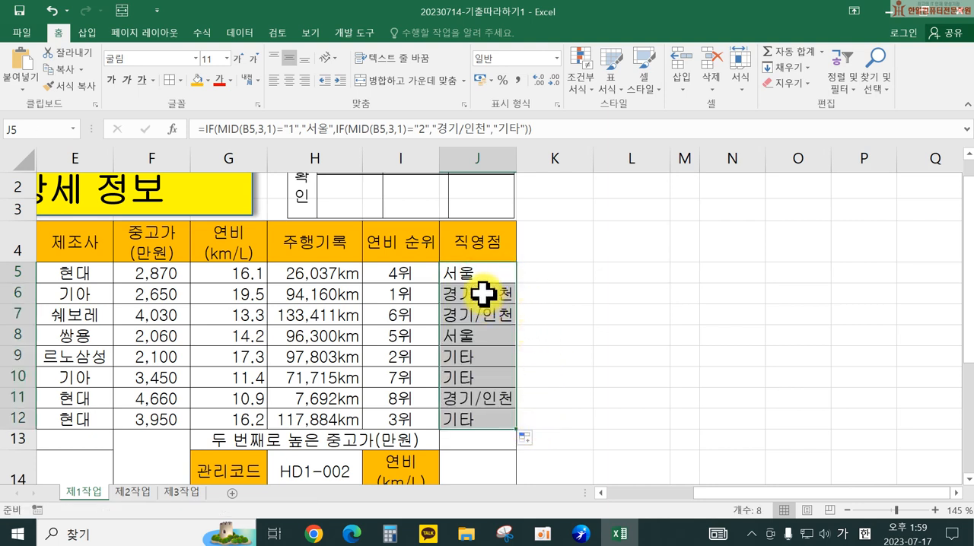
left_click(290, 79)
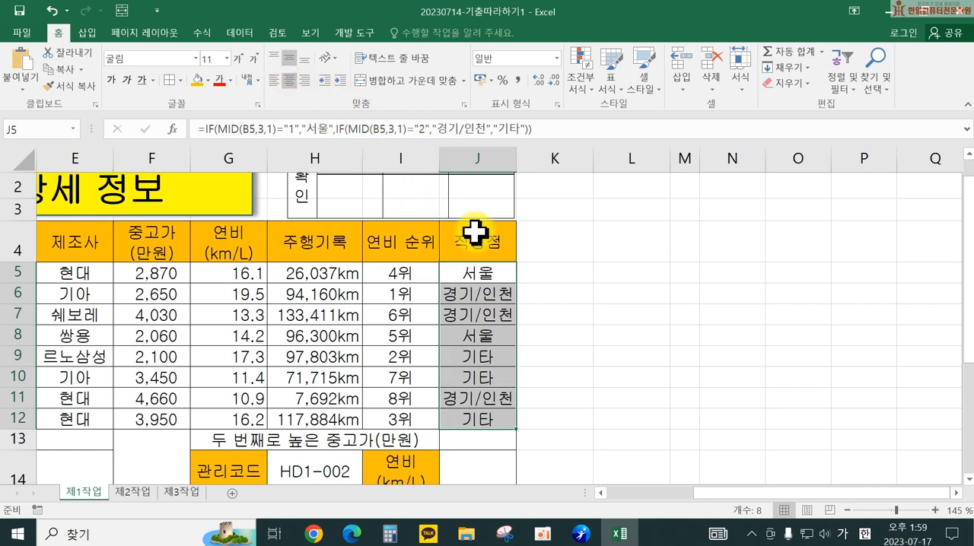
Step: Review the finished nested IF formula in J5
left_click(501, 276)
double_click(500, 275)
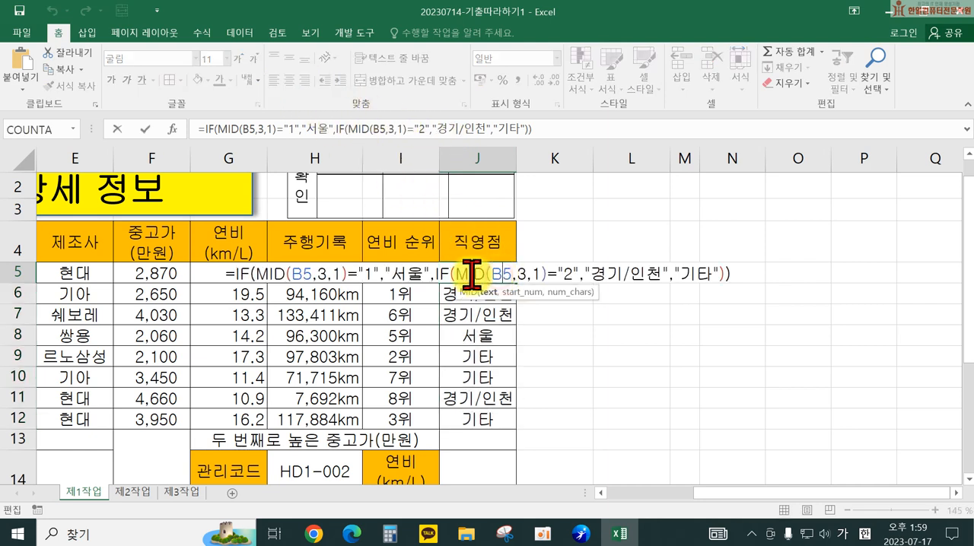
left_click_drag(224, 271, 764, 282)
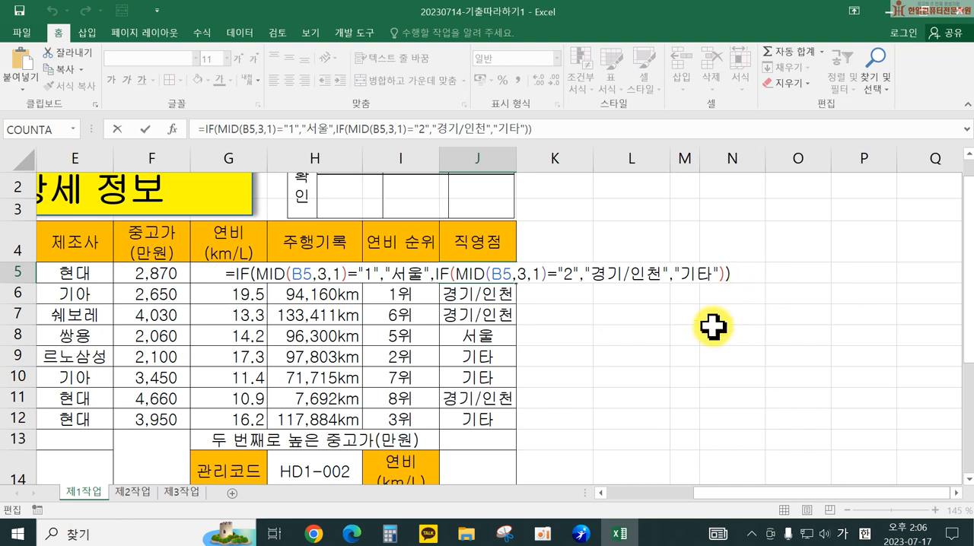
left_click(624, 359)
Step: Start a SUMIF formula in E13 for the hybrid fuel economy average, with the 연료 cells D5:D12 as its range
left_click_drag(698, 493, 608, 496)
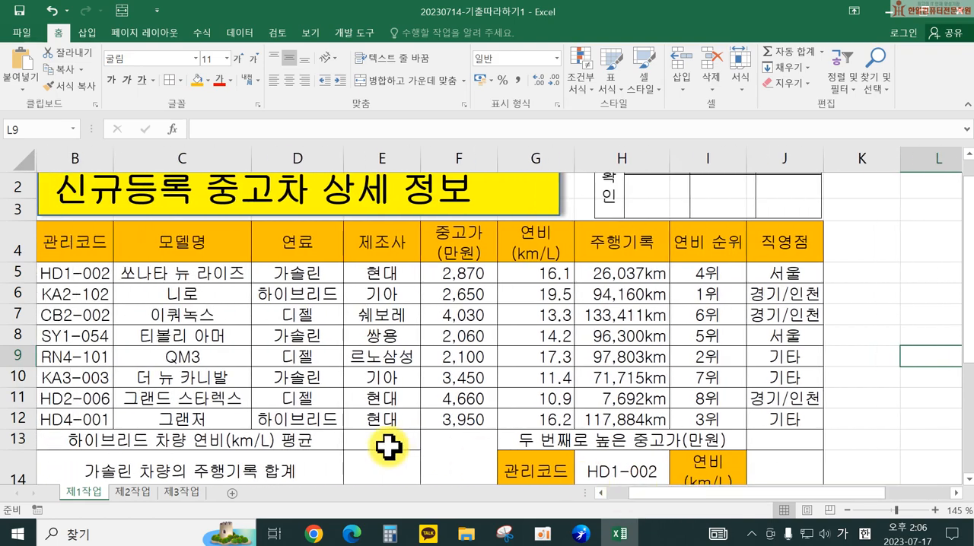
scroll(384, 433, "down", 2)
scroll(380, 348, "up", 1)
left_click(373, 354)
scroll(416, 365, "up", 1)
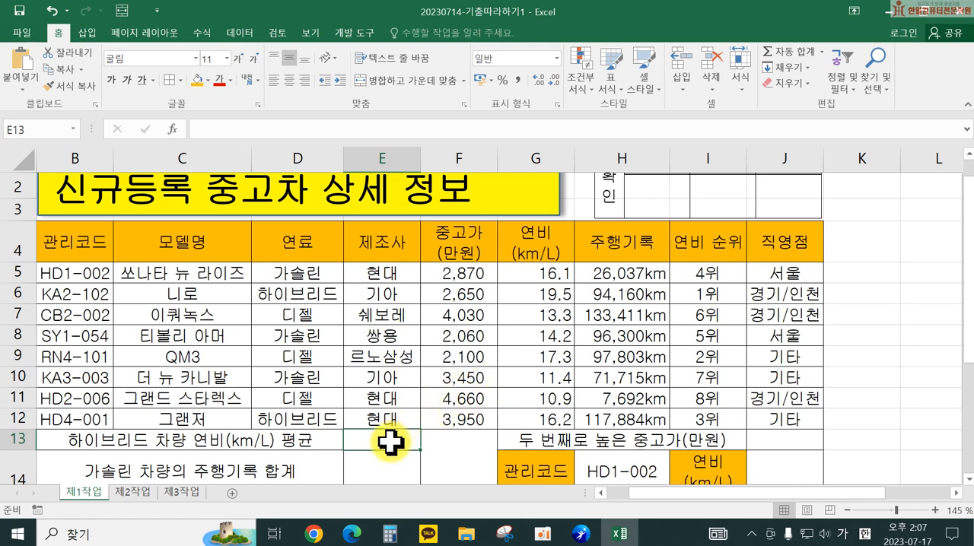
type("=")
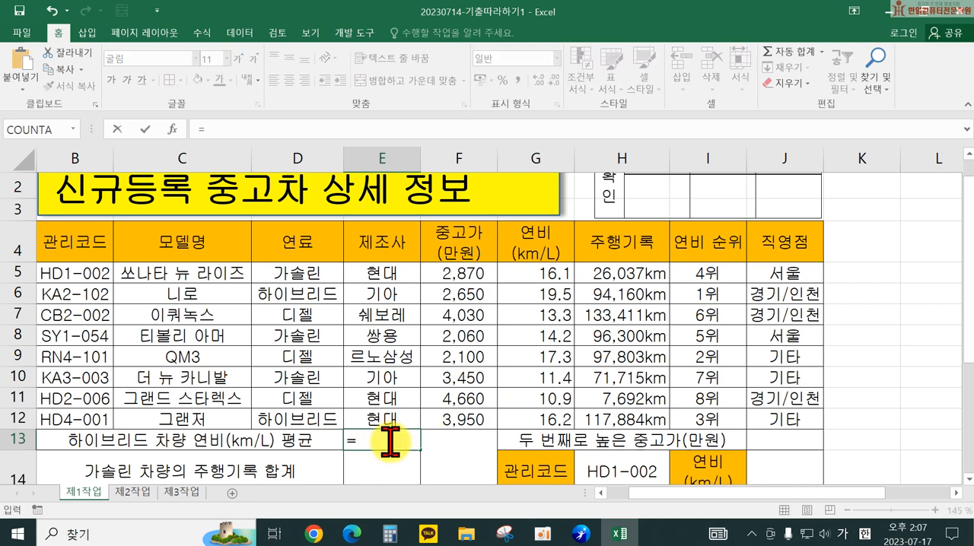
key("Hangul")
type("sum")
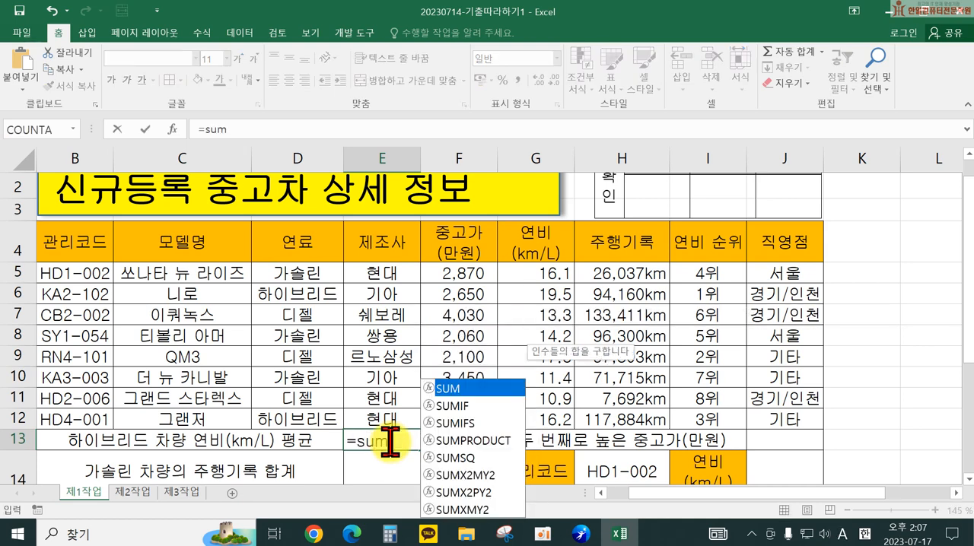
type("if(")
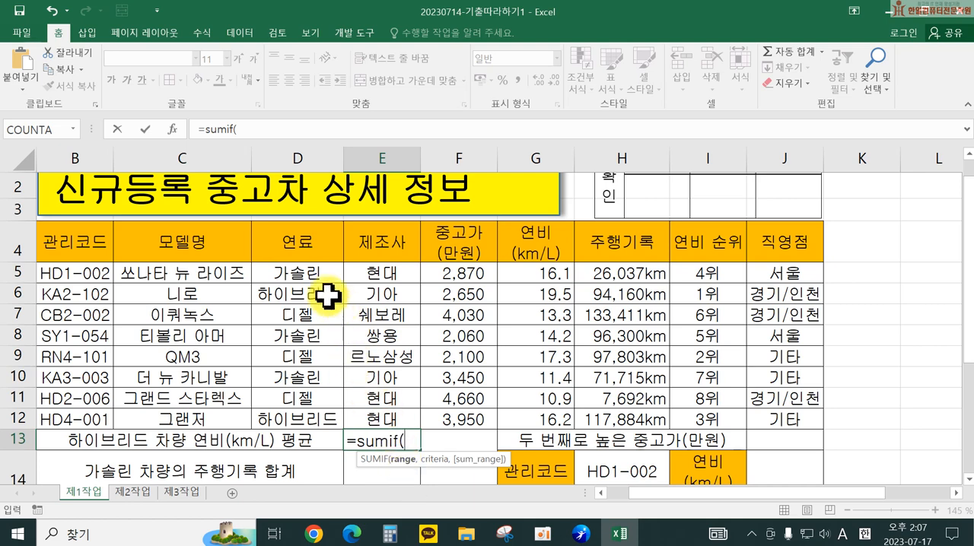
left_click_drag(316, 278, 298, 414)
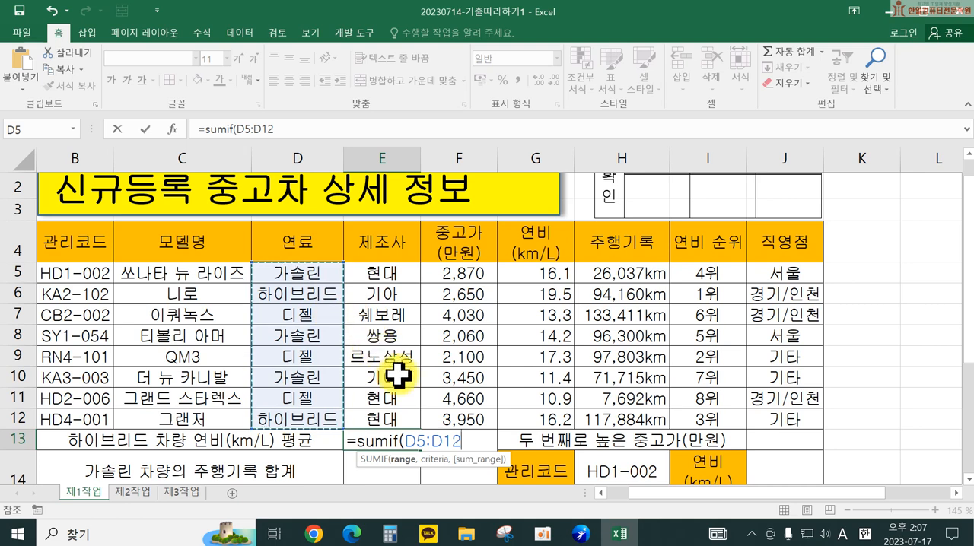
Step: Complete the SUMIF in E13 with the criterion "하이브리드" and the 연비 cells G5:G12 as the sum range
type(",")
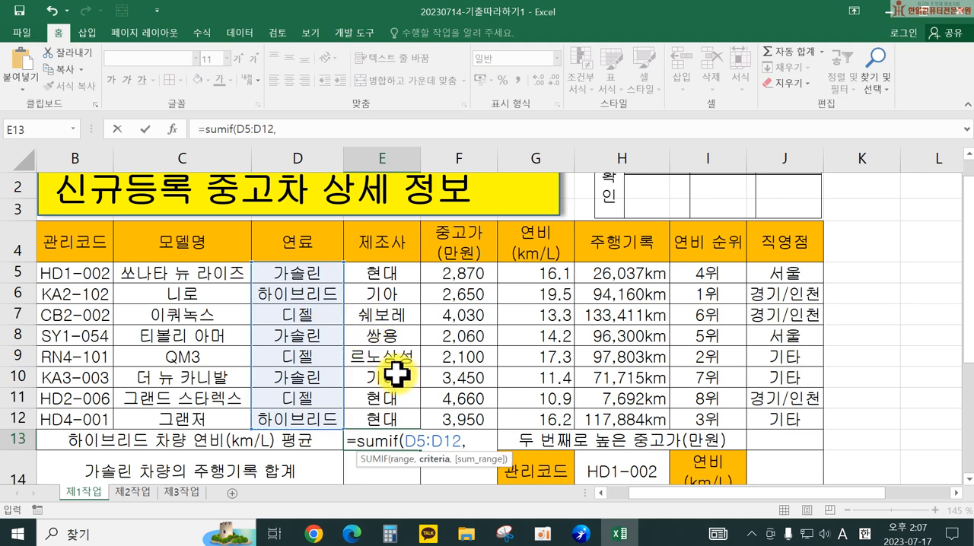
type("\"하이")
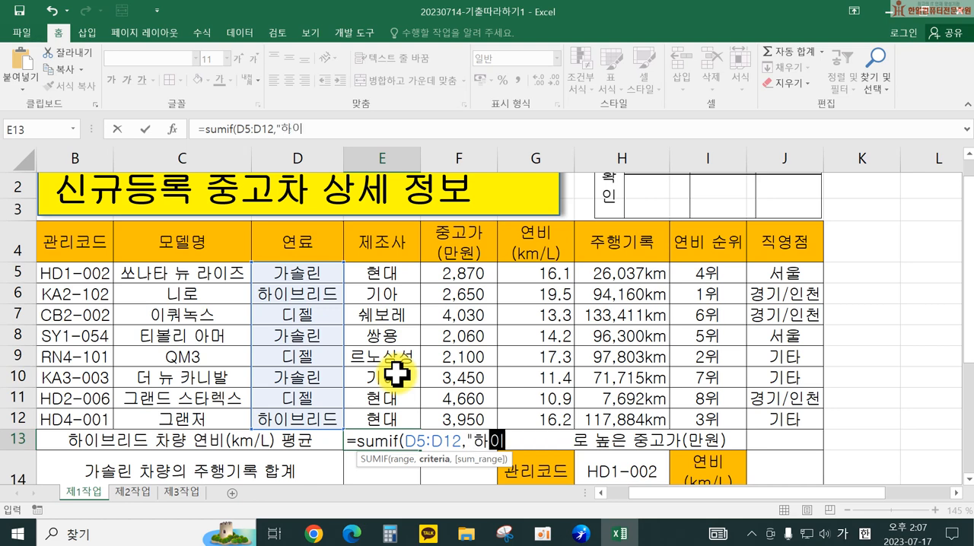
type("블리드\",")
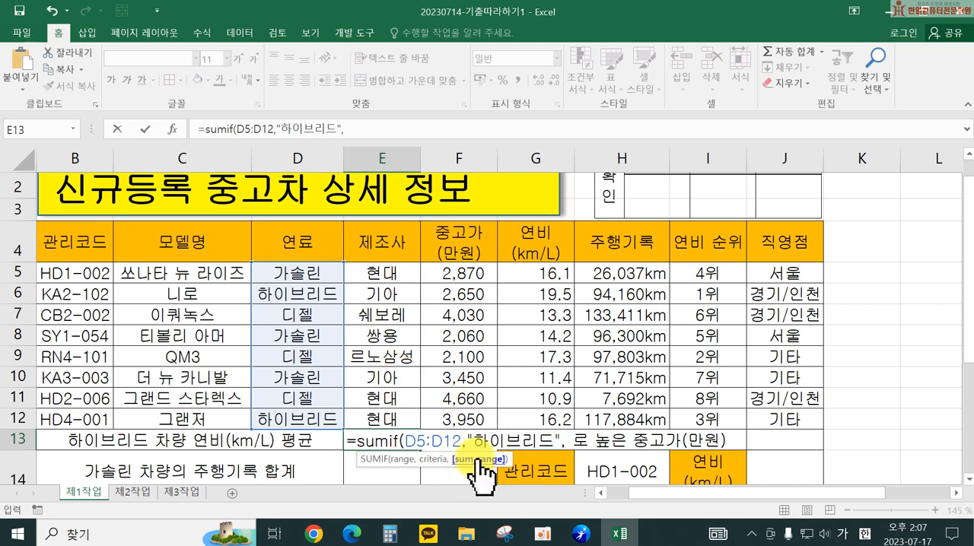
left_click_drag(516, 275, 509, 417)
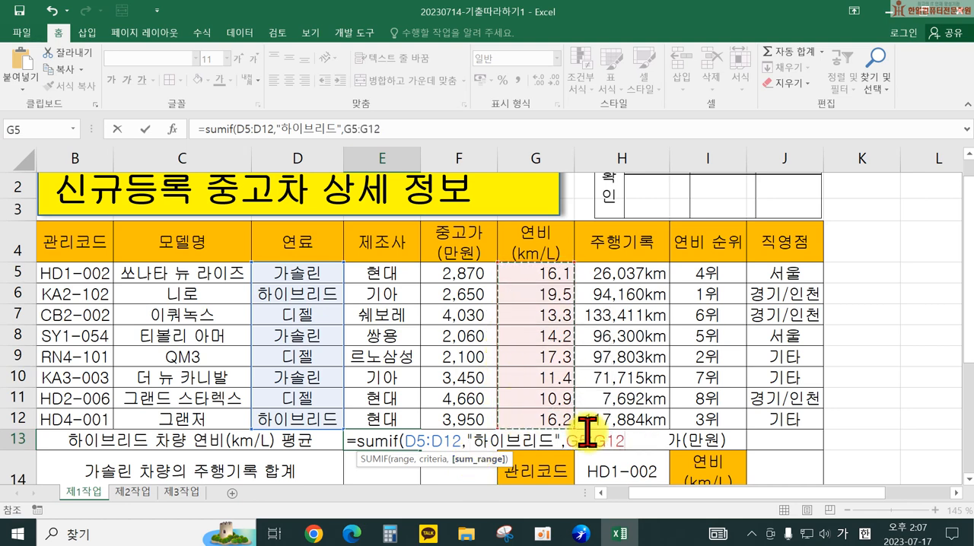
type(")")
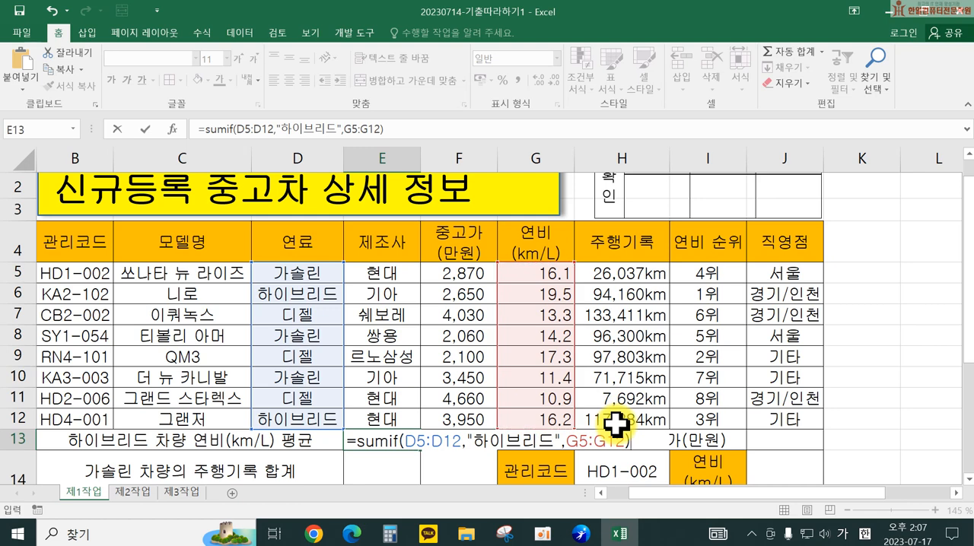
key("Return")
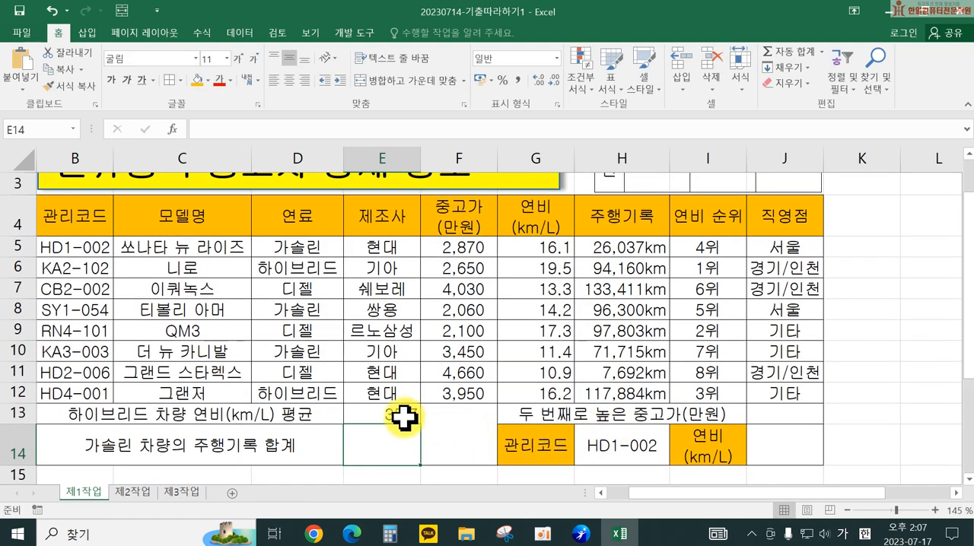
Step: Reopen the E13 formula and append a division by the COUNTIF function after the SUMIF
double_click(404, 417)
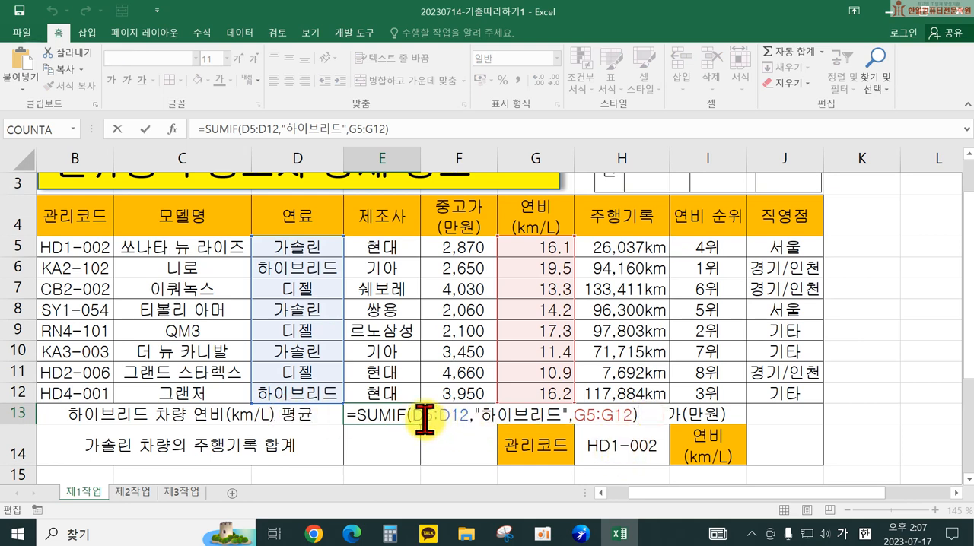
key("Return")
left_click(390, 414)
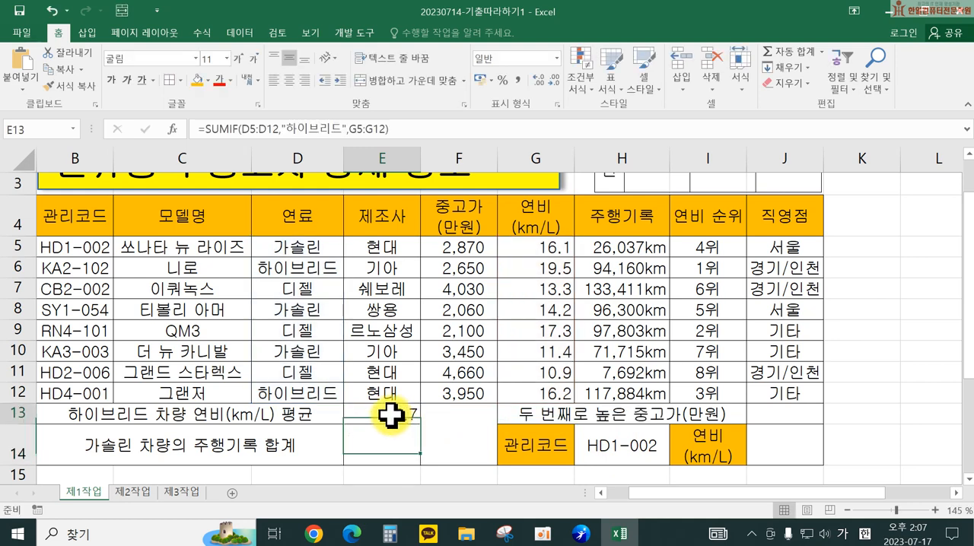
double_click(392, 415)
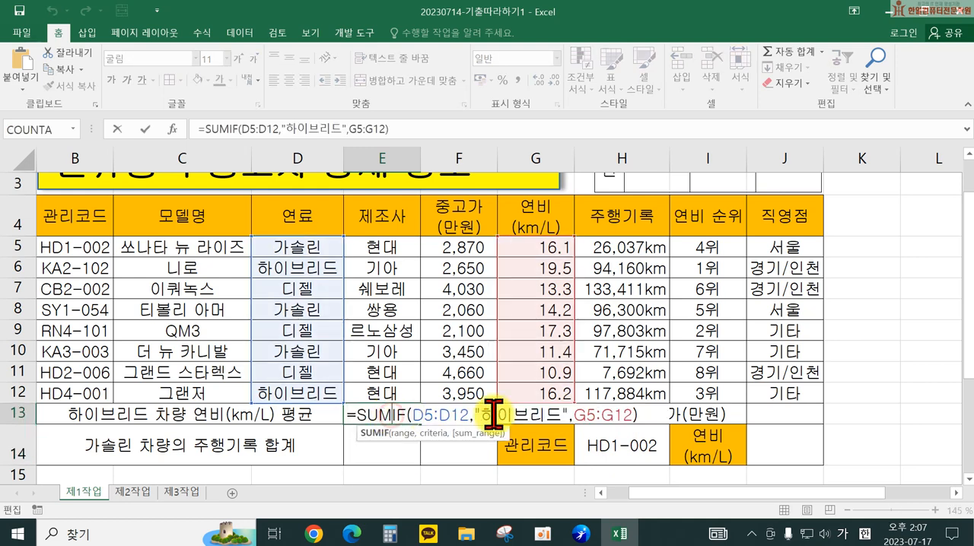
left_click(645, 415)
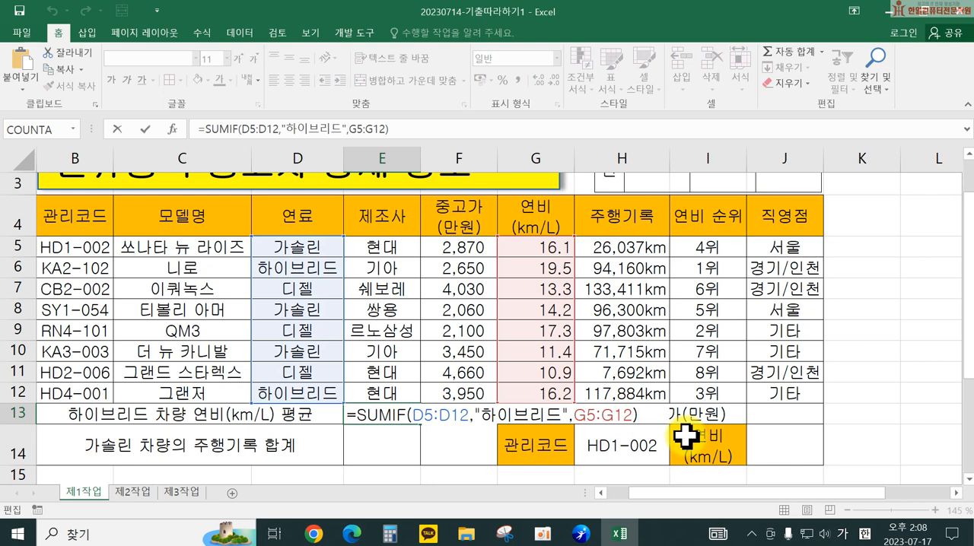
type("/")
type("ㅊ")
key("BackSpace")
key("Hangul")
type("cou")
key("Down")
key("Down")
key("Down")
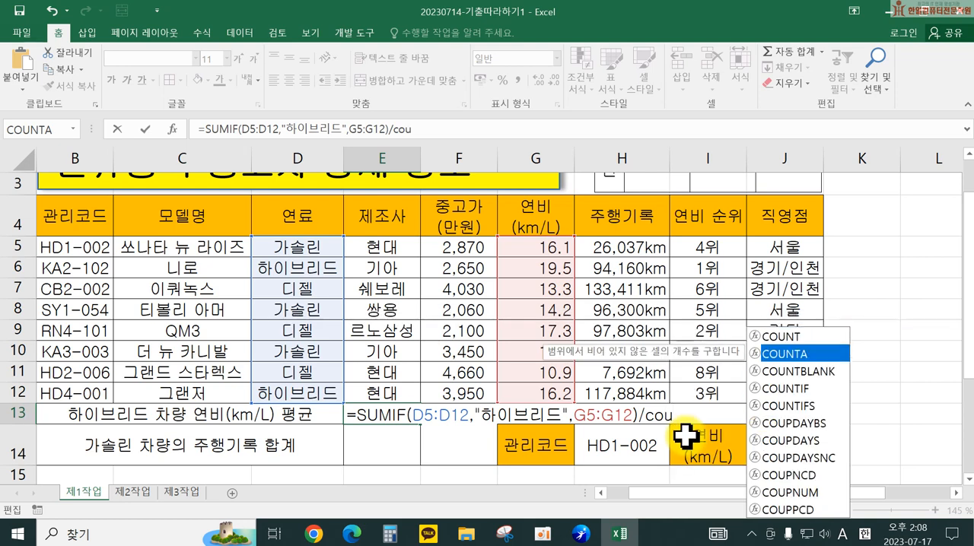
key("Tab")
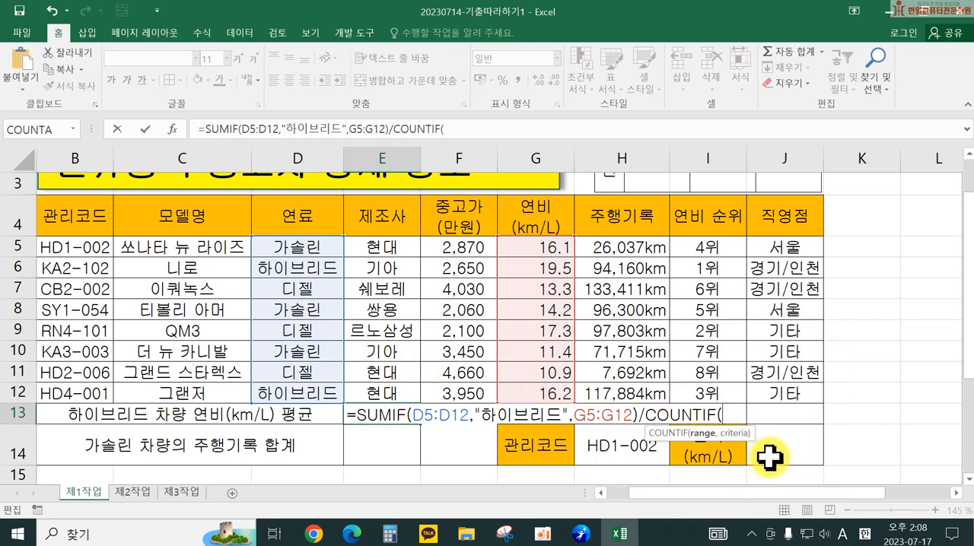
Step: Complete the COUNTIF in E13 with the range D5:D12 and the criterion "하이브리드", and enter the formula
left_click_drag(304, 251, 311, 390)
type(",")
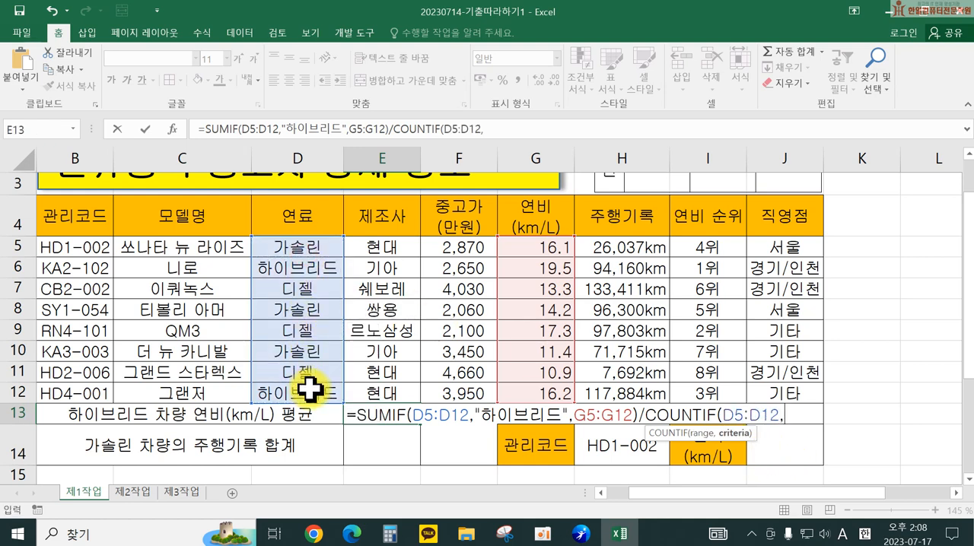
type("\"")
key("Hangul")
type("하이브리드\")")
key("Return")
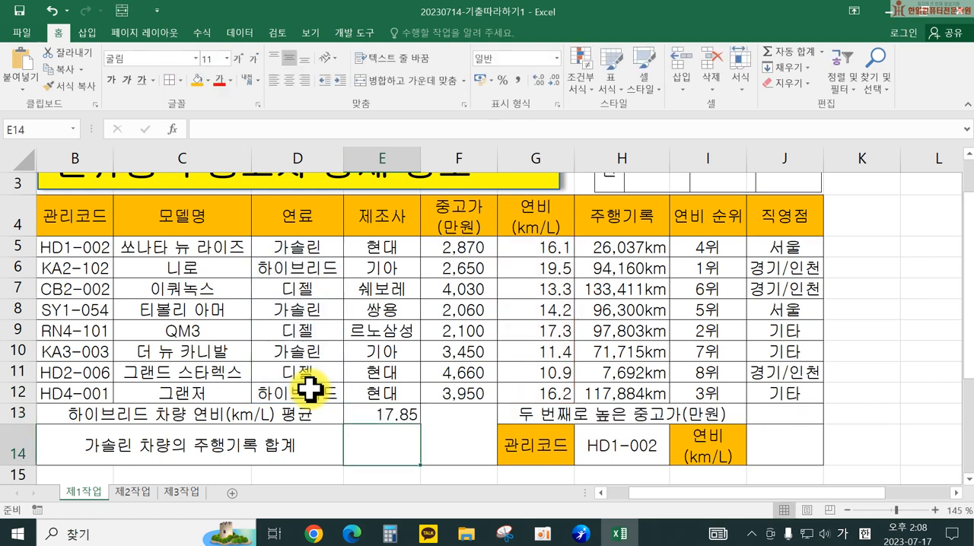
Step: Open the hybrid average formula in E13 to review it, and close it without changes
double_click(436, 409)
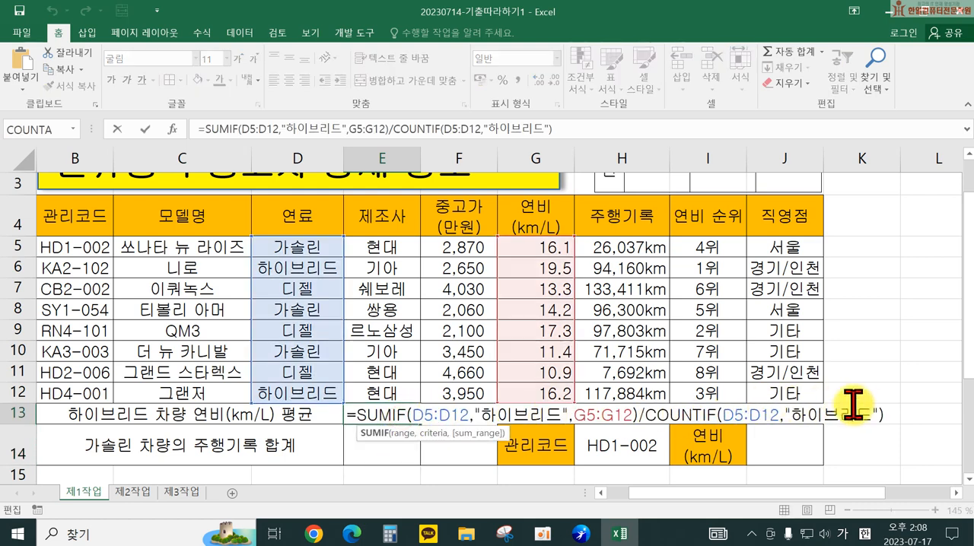
left_click(895, 415)
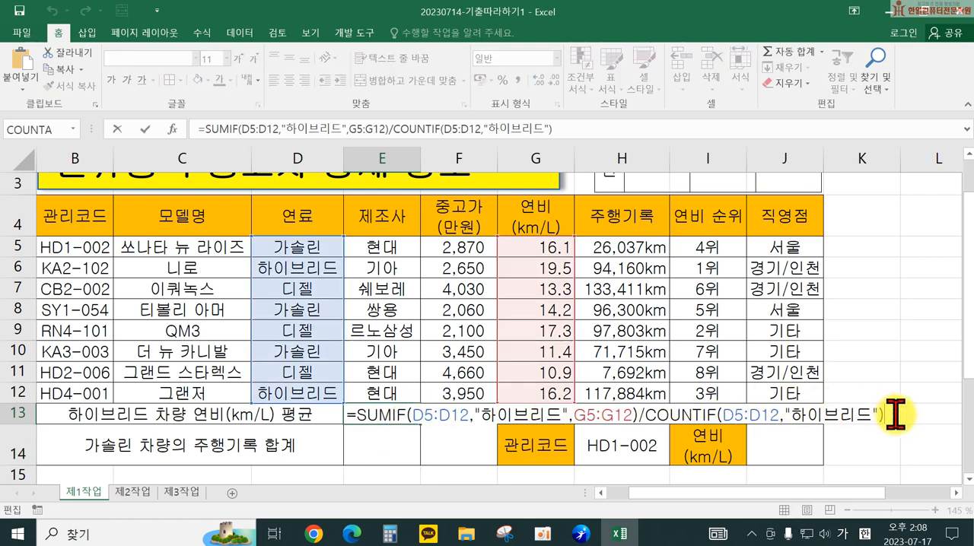
key("Return")
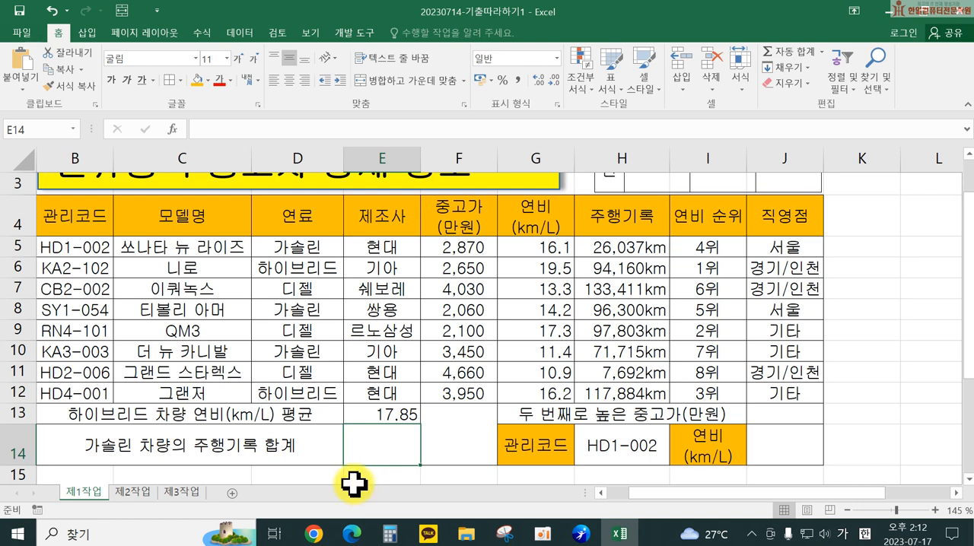
Step: Start a DSUM formula in E14 for the gasoline mileage total, with the table B4:J12 as its database
type("=")
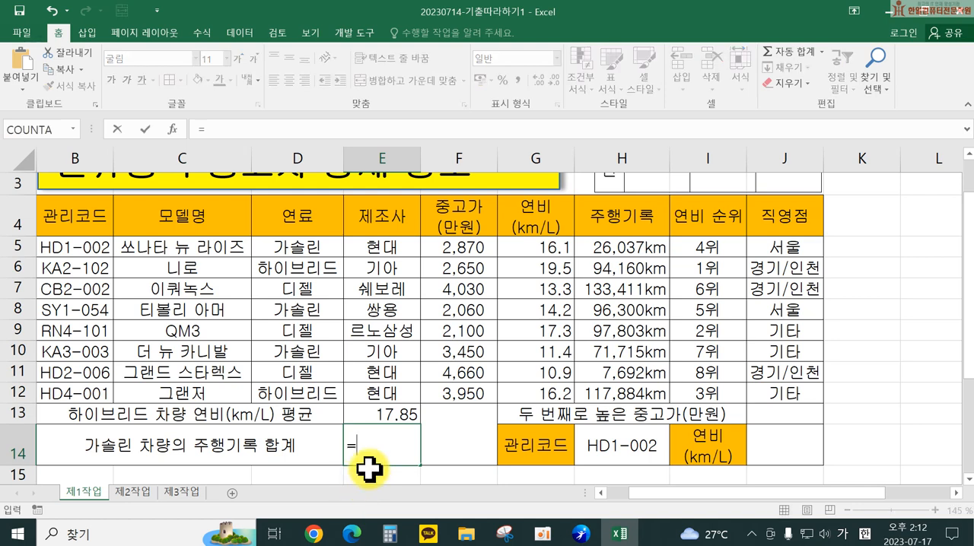
type("dsum")
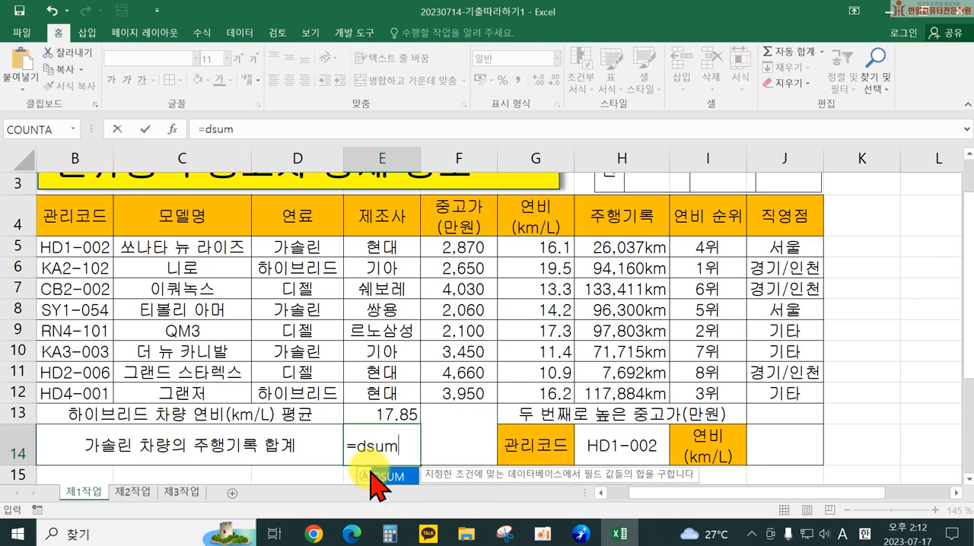
key("Tab")
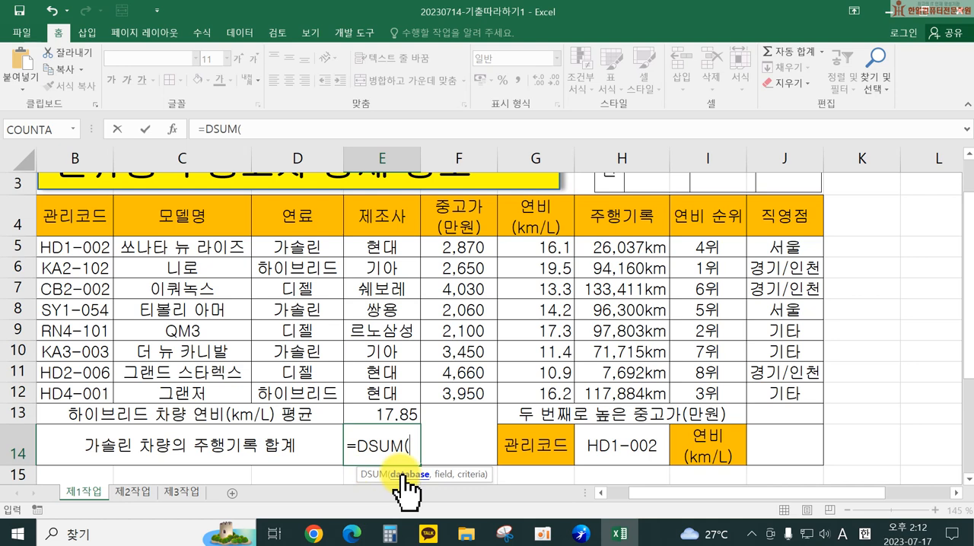
left_click(105, 226)
left_click_drag(105, 226, 784, 391)
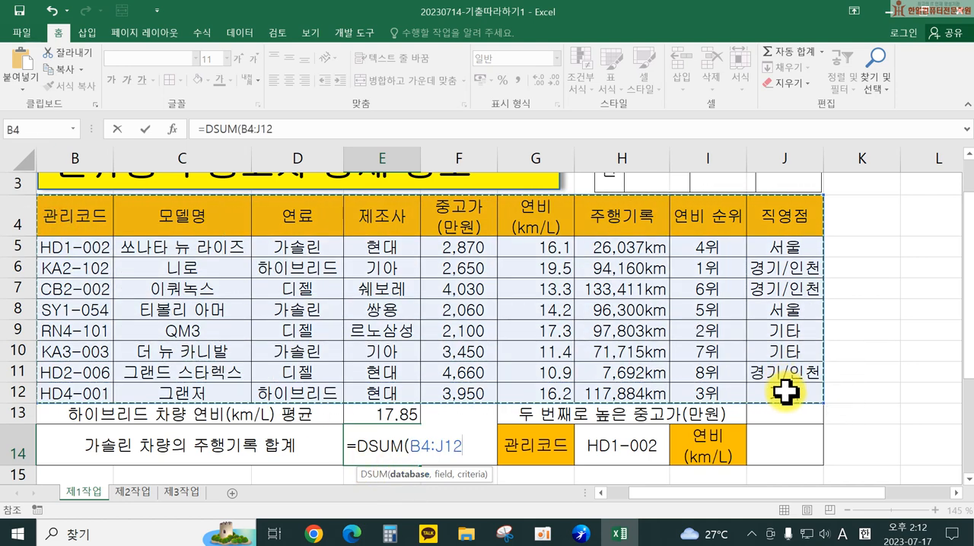
Step: Complete the DSUM in E14 with field 7 and the criteria range D4:D5, enter it, and review the formula
type(",")
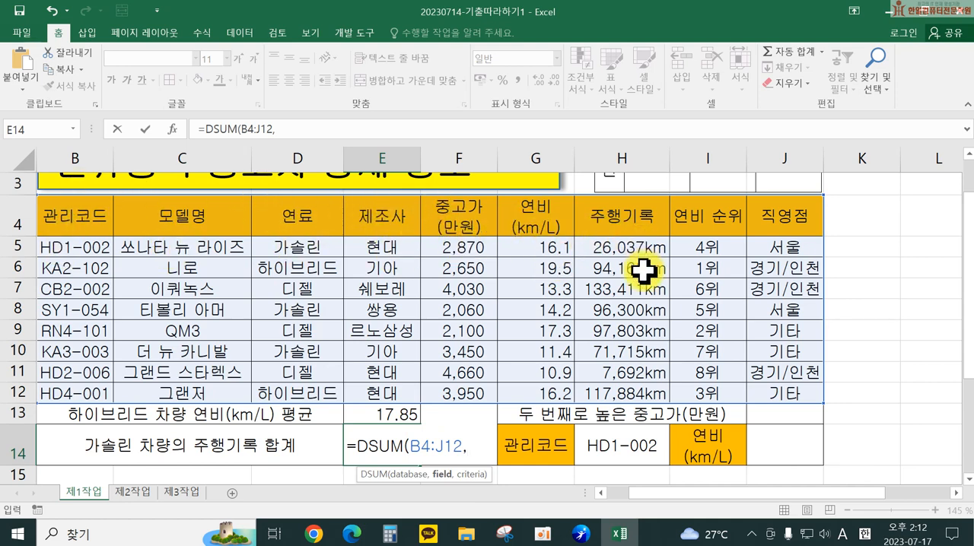
type("7,")
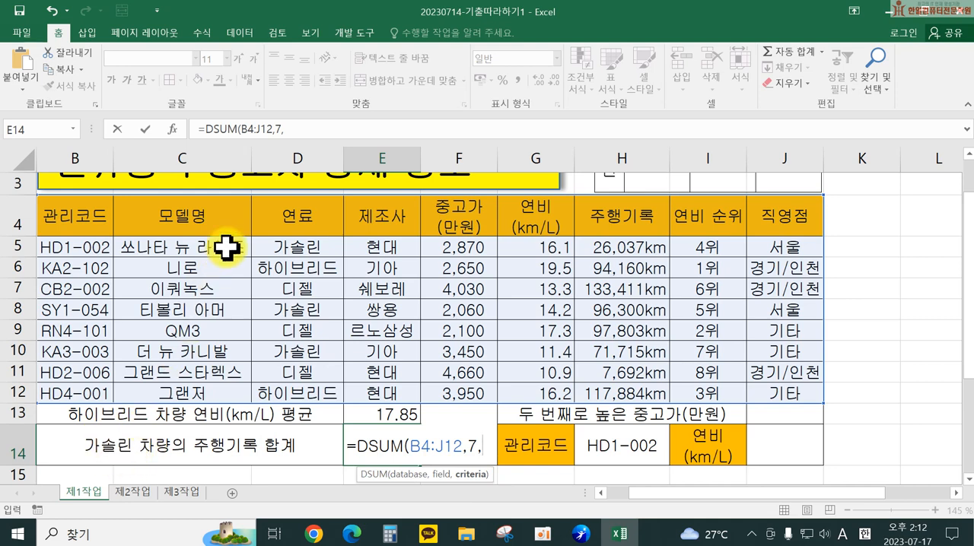
left_click_drag(286, 217, 293, 240)
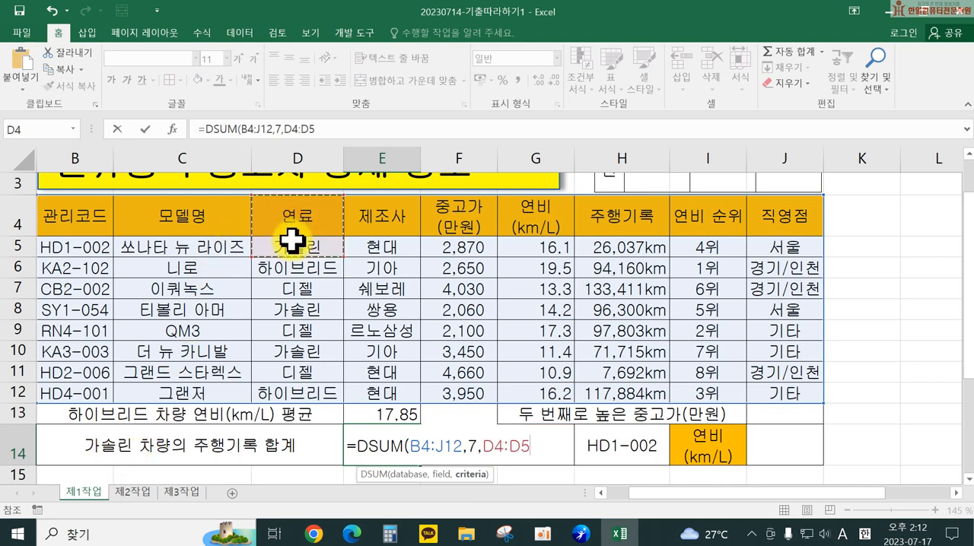
key("Return")
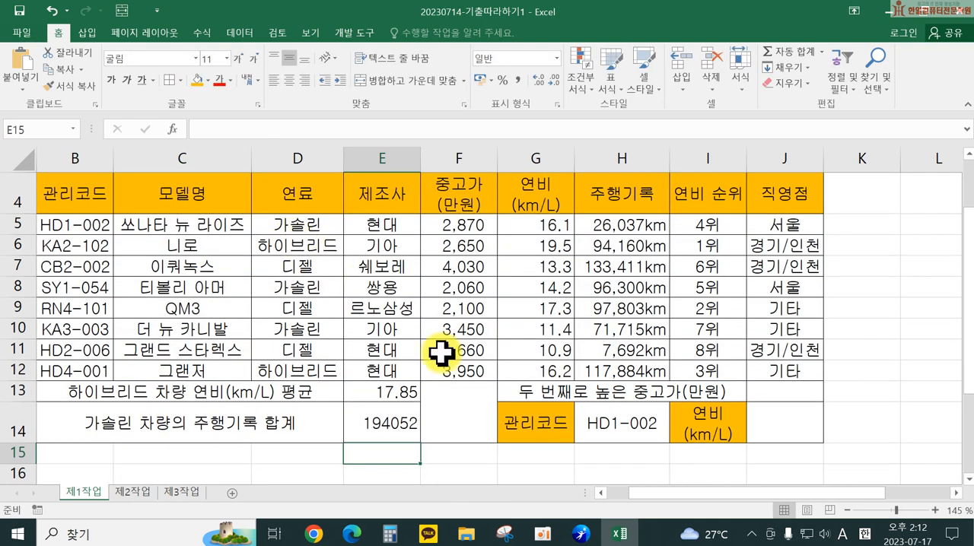
double_click(393, 428)
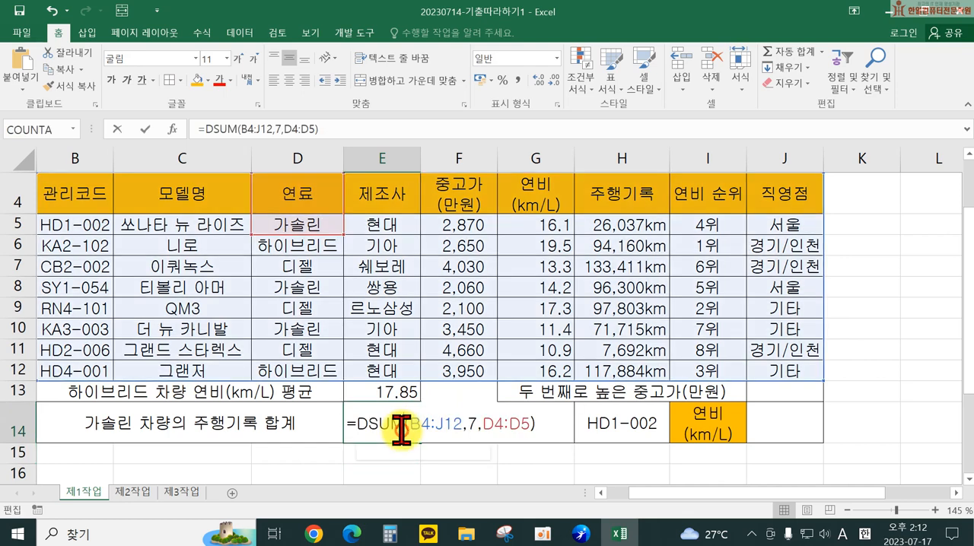
left_click(549, 428)
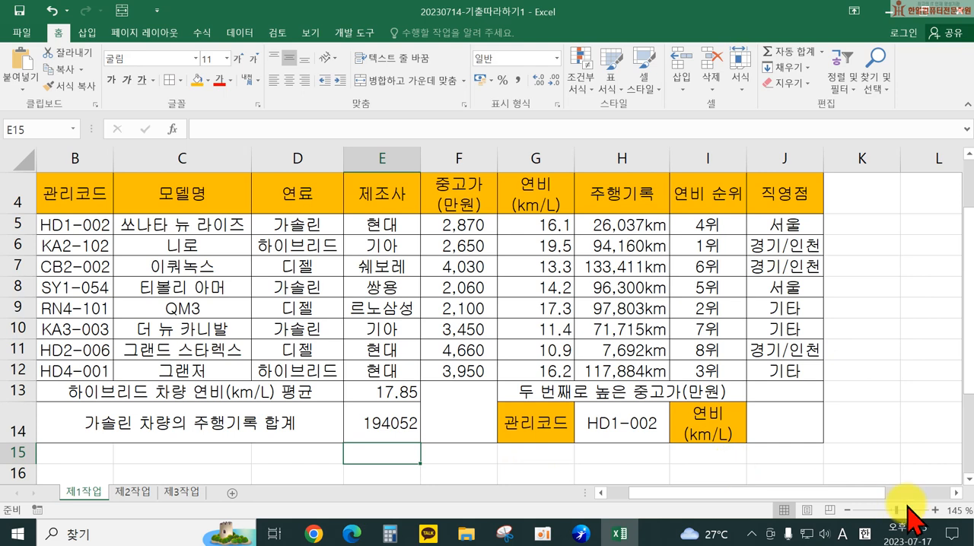
Step: Start a LARGE formula in J13 for the second-highest used-car price
left_click(808, 395)
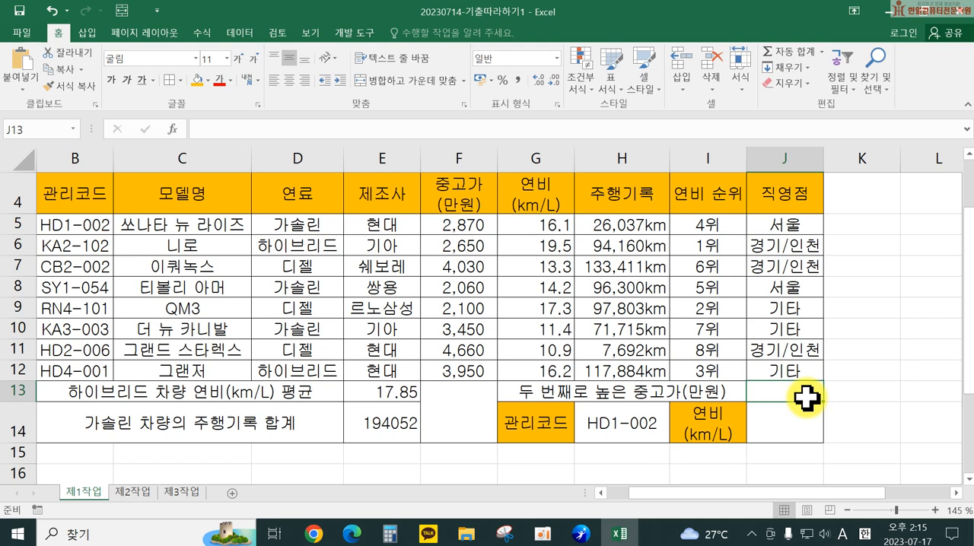
type("=lr")
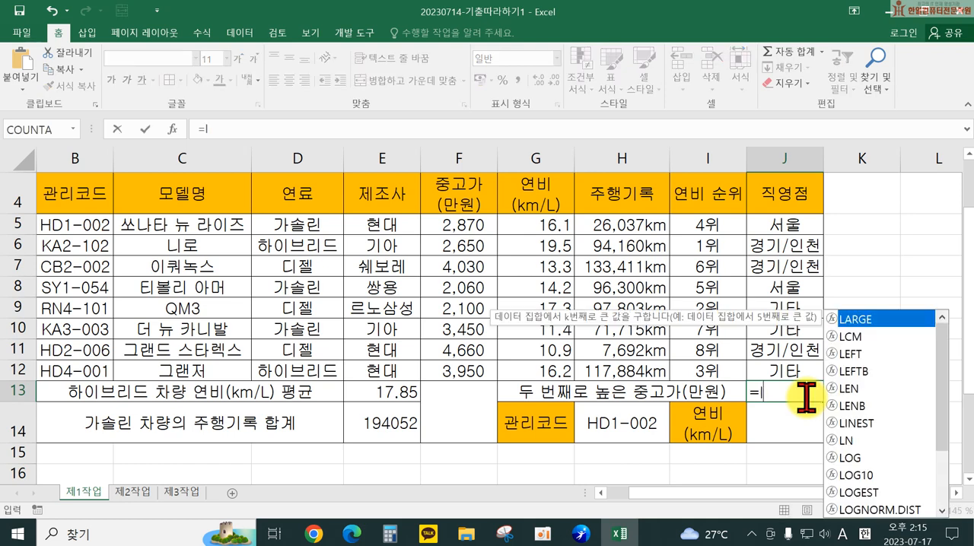
key("BackSpace")
type("ar")
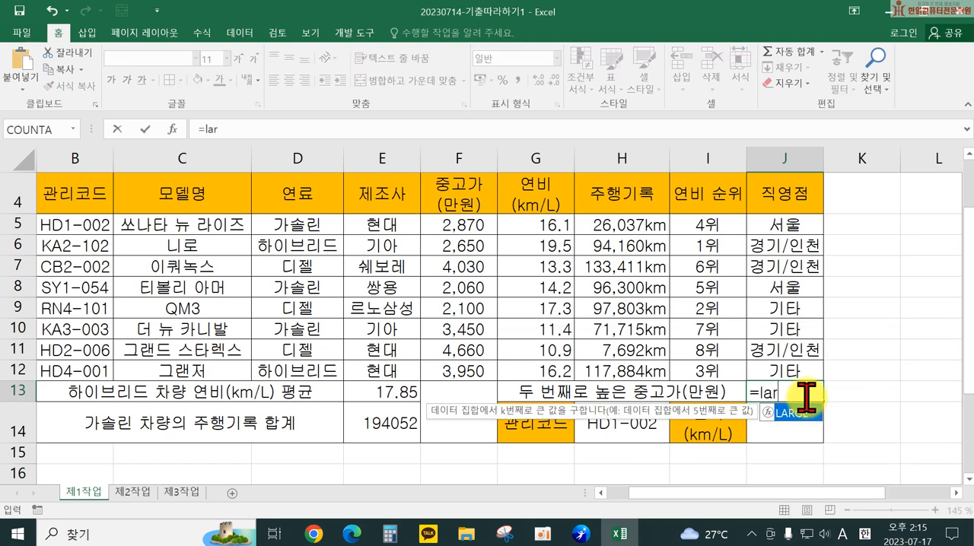
key("Tab")
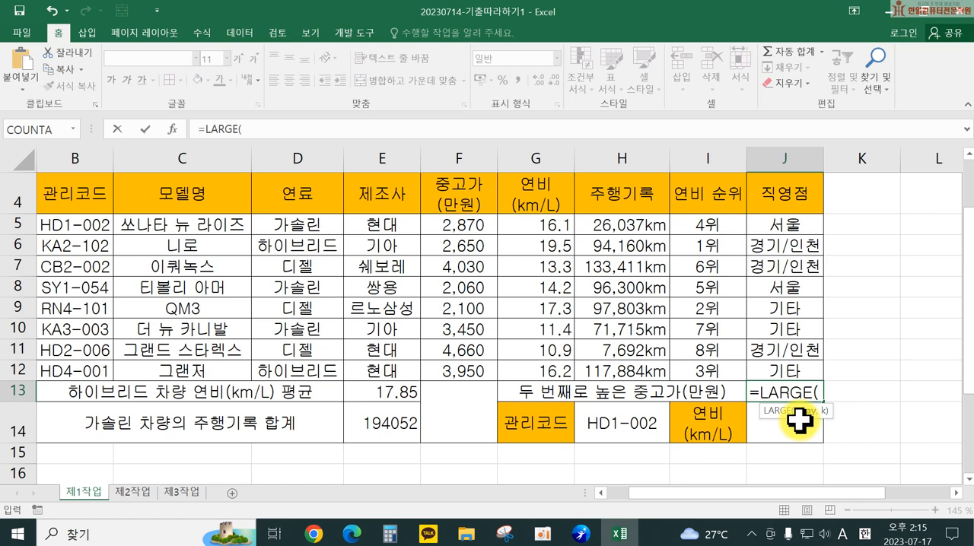
Step: Complete the LARGE in J13 with the range name 중고가 and k set to 2, enter it, and review the formula
type("w")
key("BackSpace")
key("Hangul")
type("ㅈ중고가,")
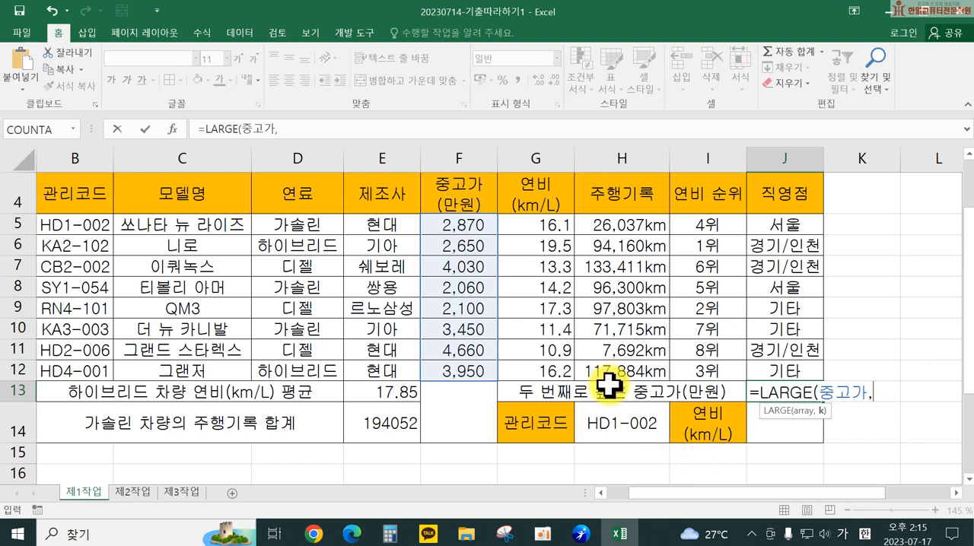
type("2)")
key("Return")
double_click(836, 394)
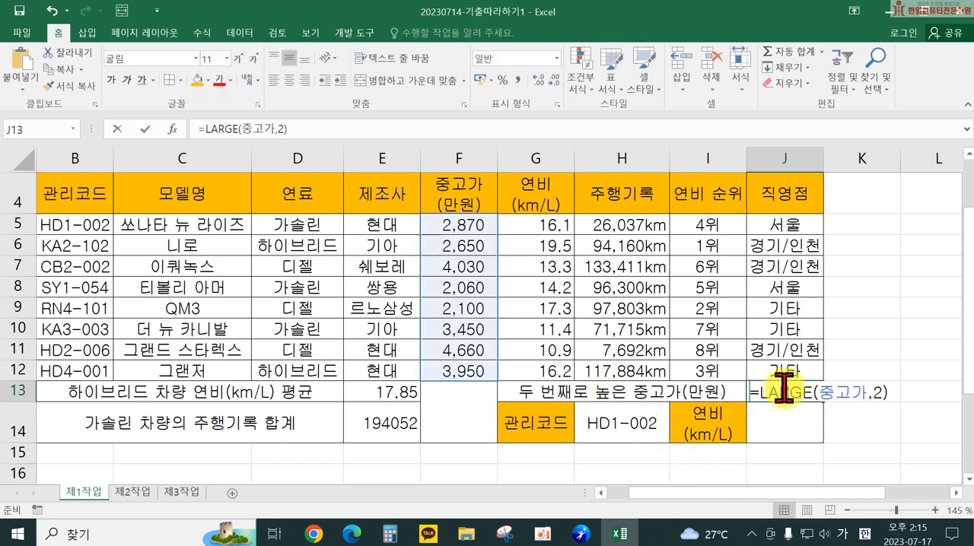
left_click(891, 391)
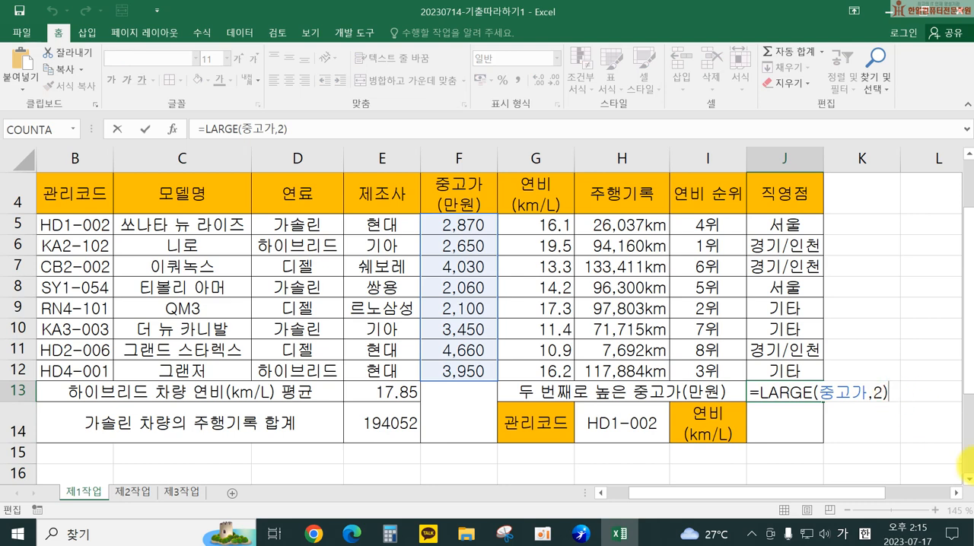
Step: Start a VLOOKUP formula in J14 for the fuel economy, with the 관리코드 value in H14 as the lookup value
left_click(807, 432)
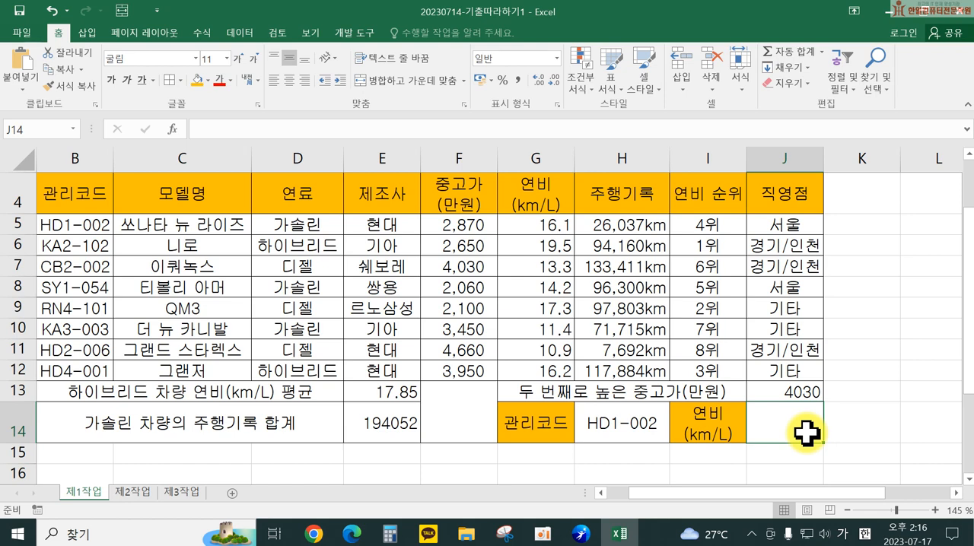
type("=₩")
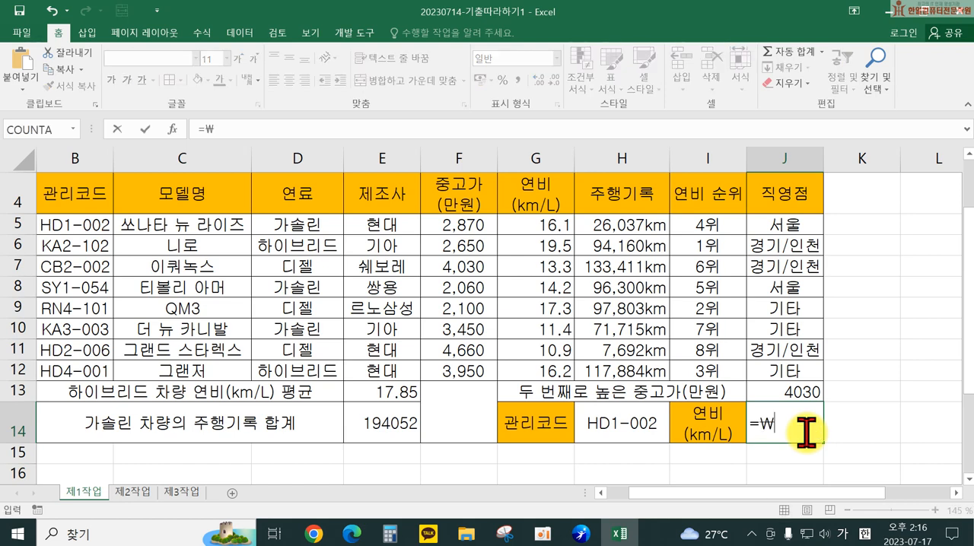
key("BackSpace")
type("v")
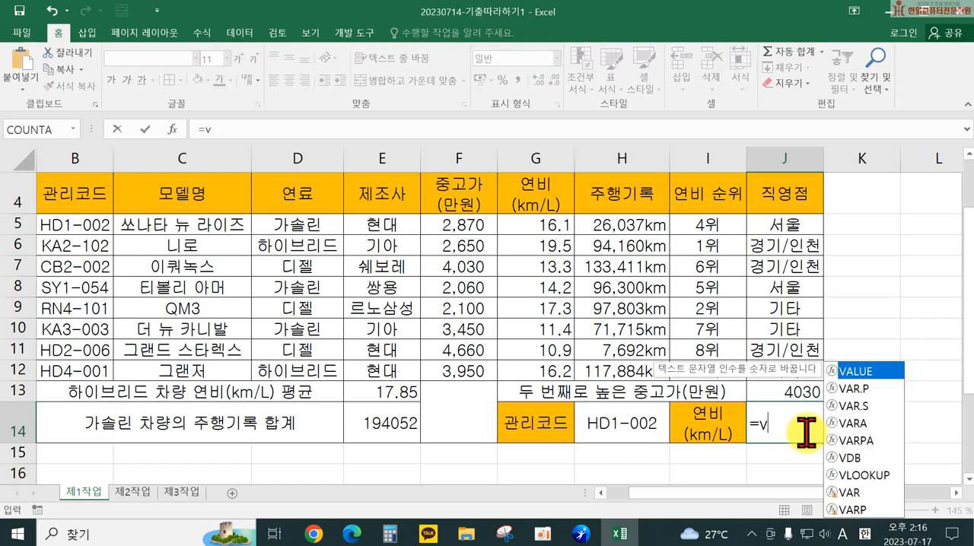
type("l")
key("Tab")
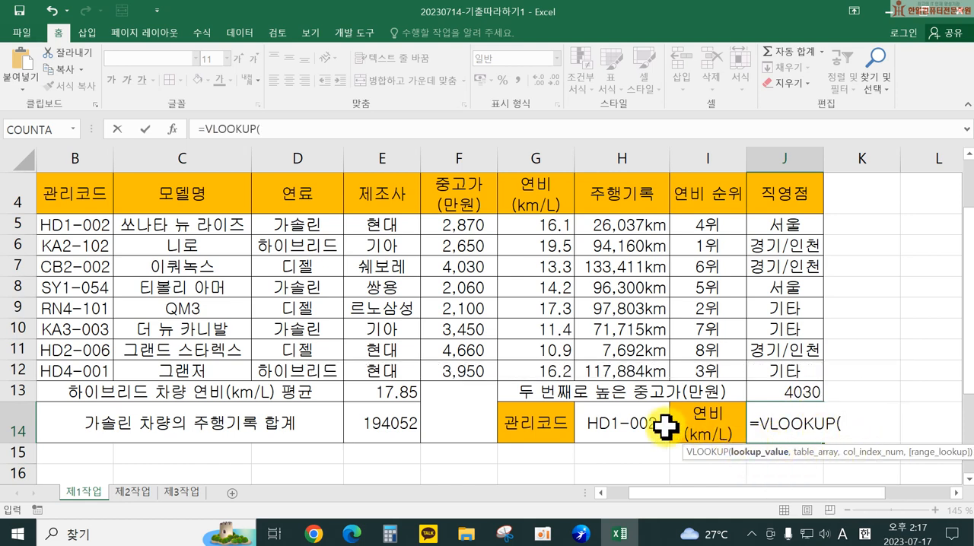
left_click(614, 421)
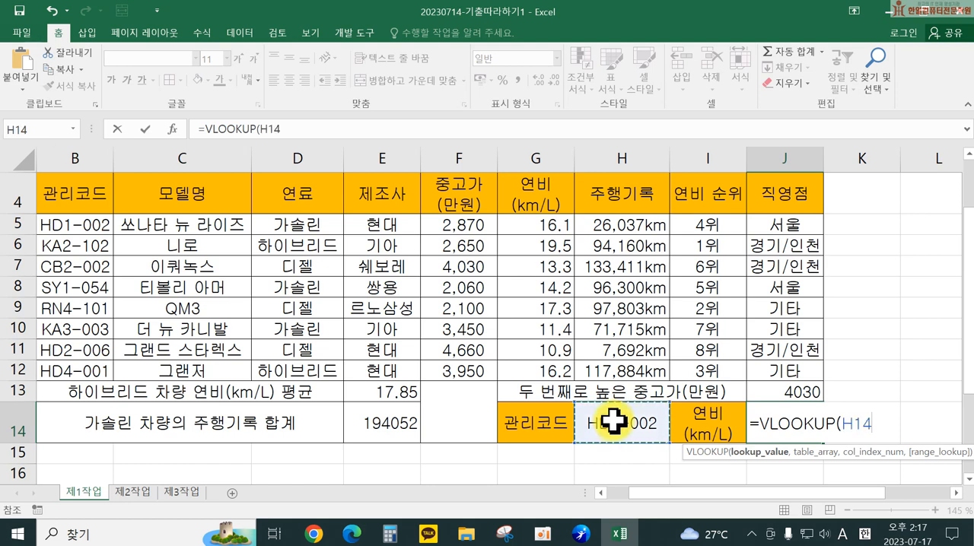
Step: Complete the VLOOKUP in J14 with the table B4:J12, column index 6 and FALSE for an exact match, and enter it
type(",")
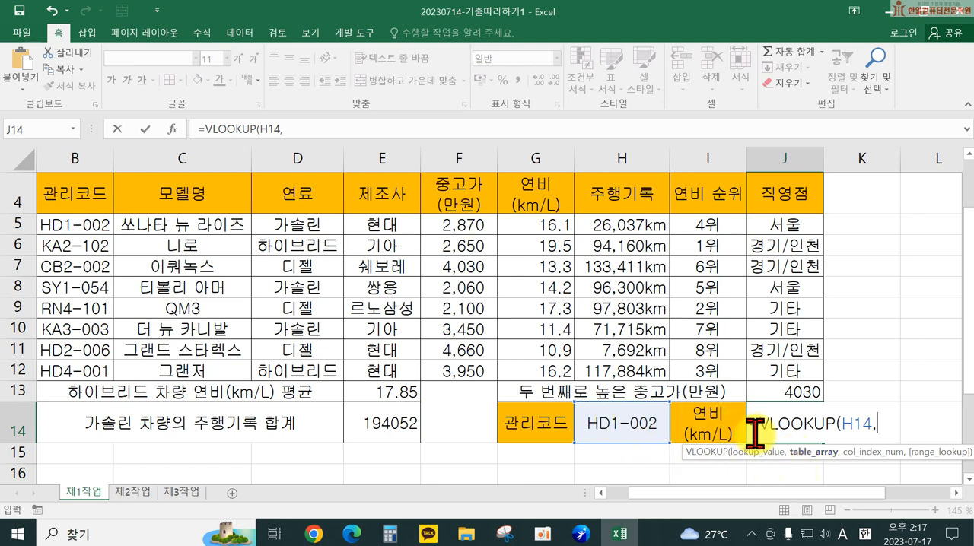
left_click(79, 196)
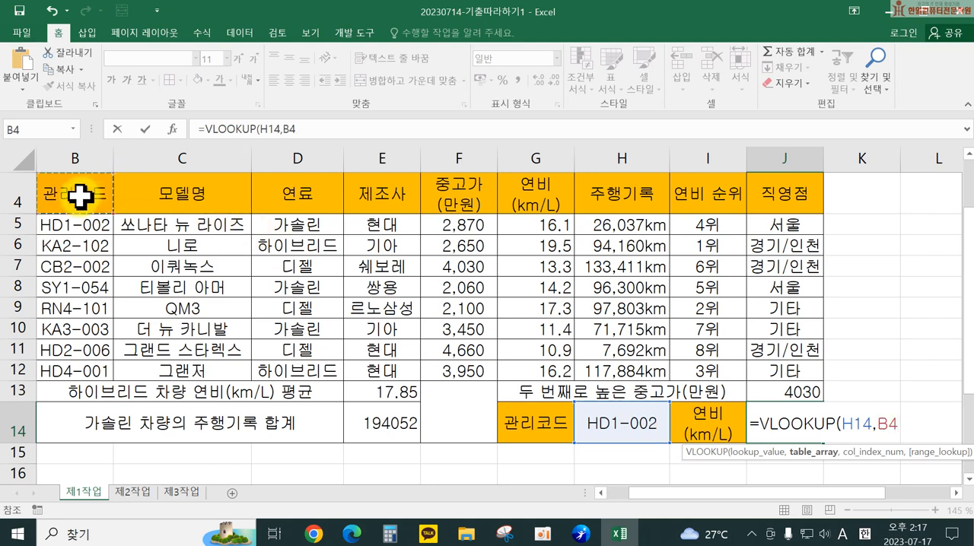
left_click_drag(79, 196, 801, 375)
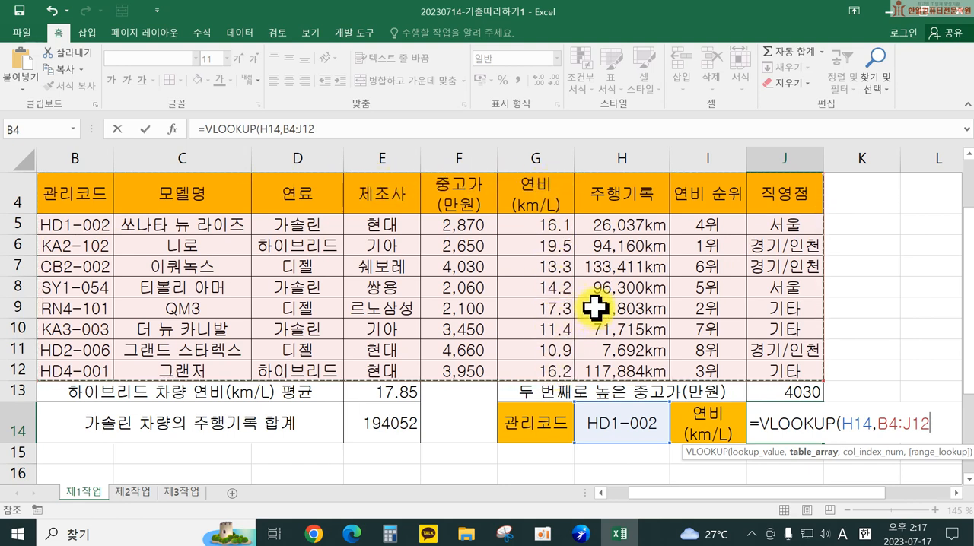
type(",")
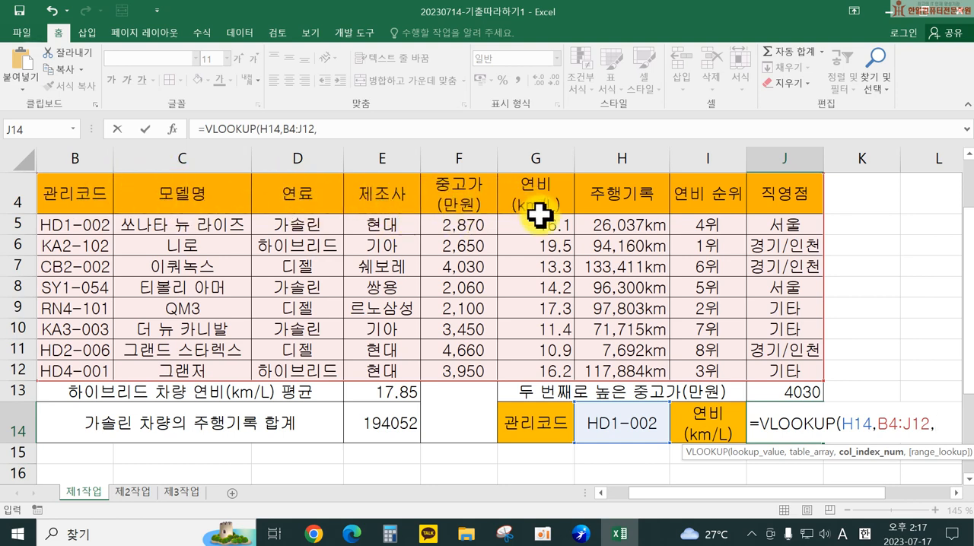
type(",")
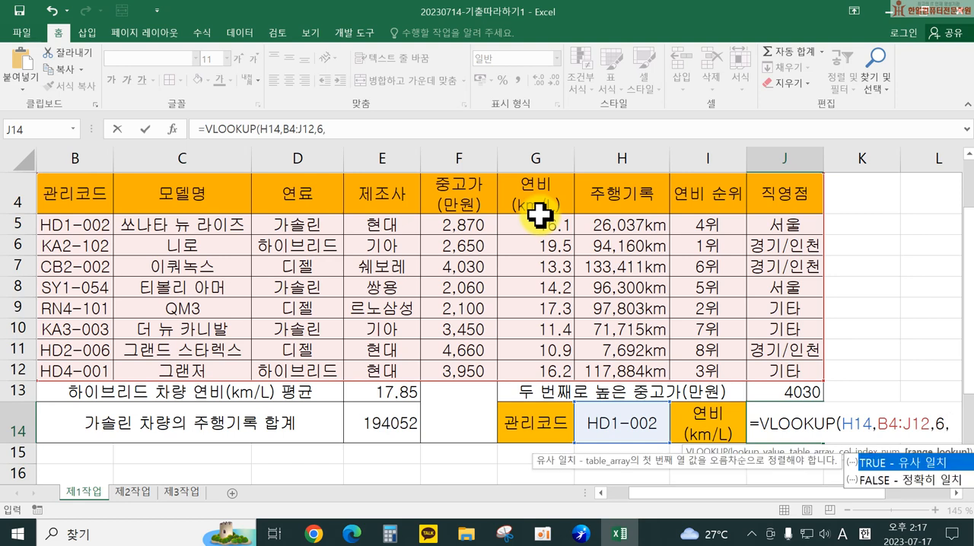
double_click(866, 479)
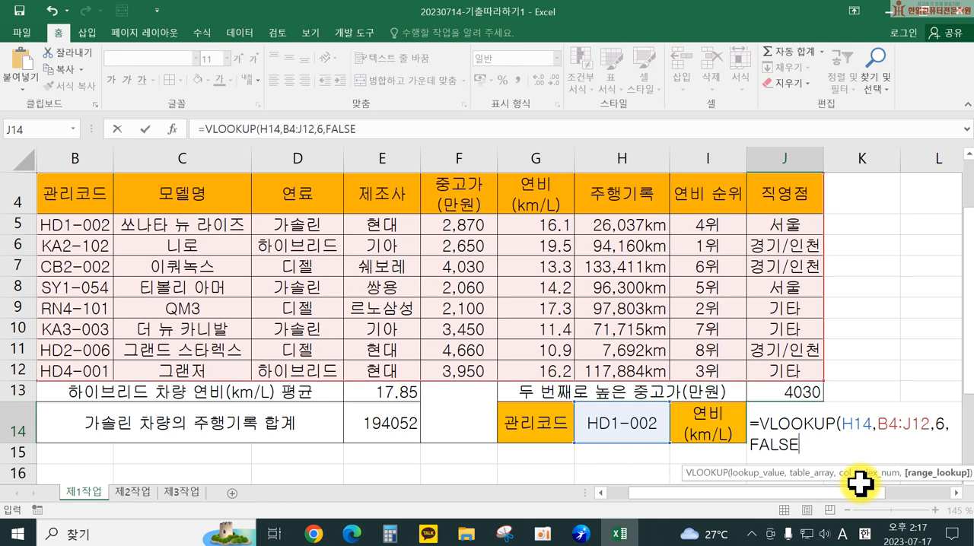
key("Return")
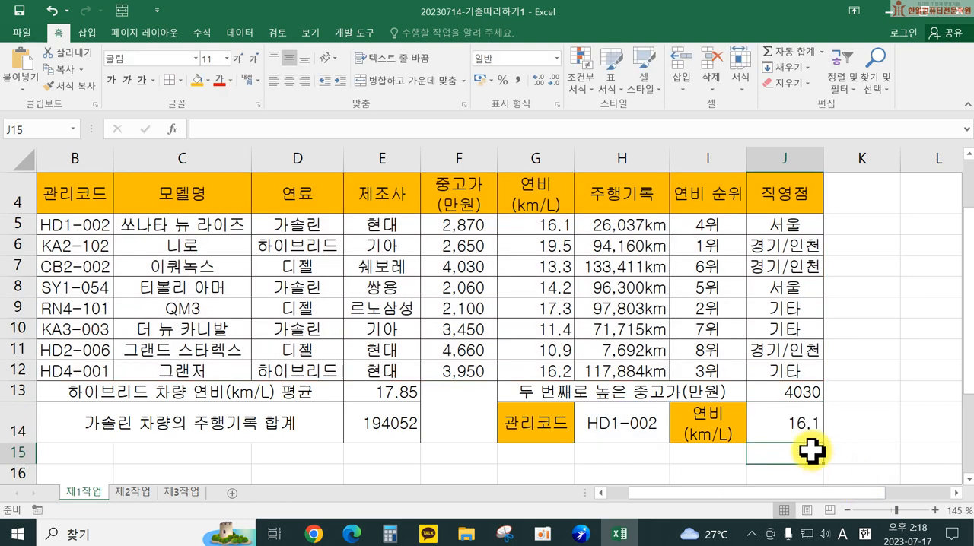
Step: Open the VLOOKUP formula in J14 to review its arguments
left_click(956, 493)
left_click(956, 493)
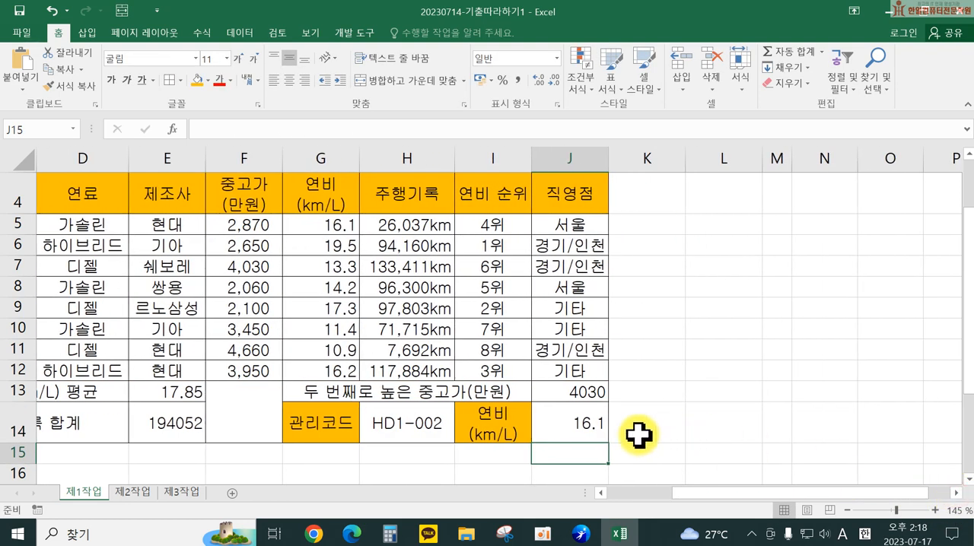
left_click(578, 423)
double_click(579, 423)
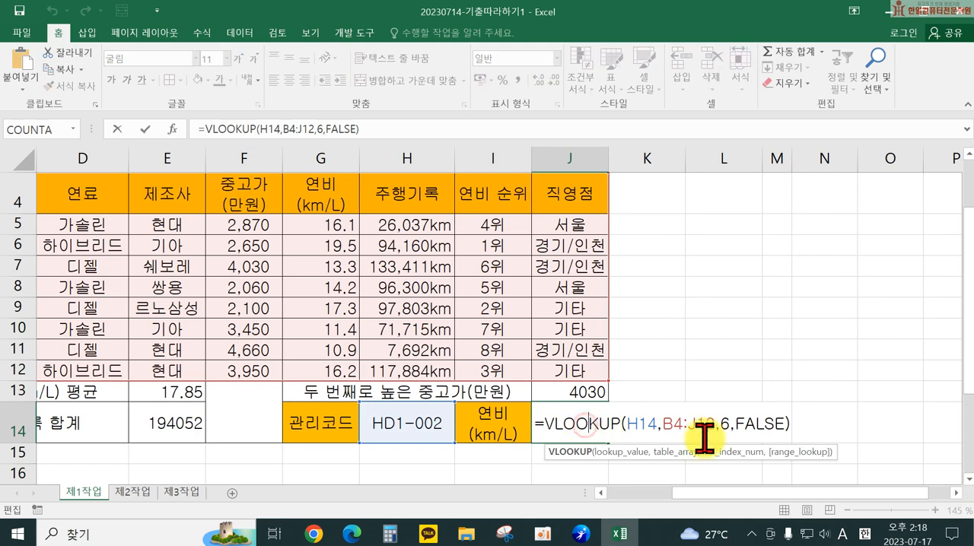
left_click(787, 420)
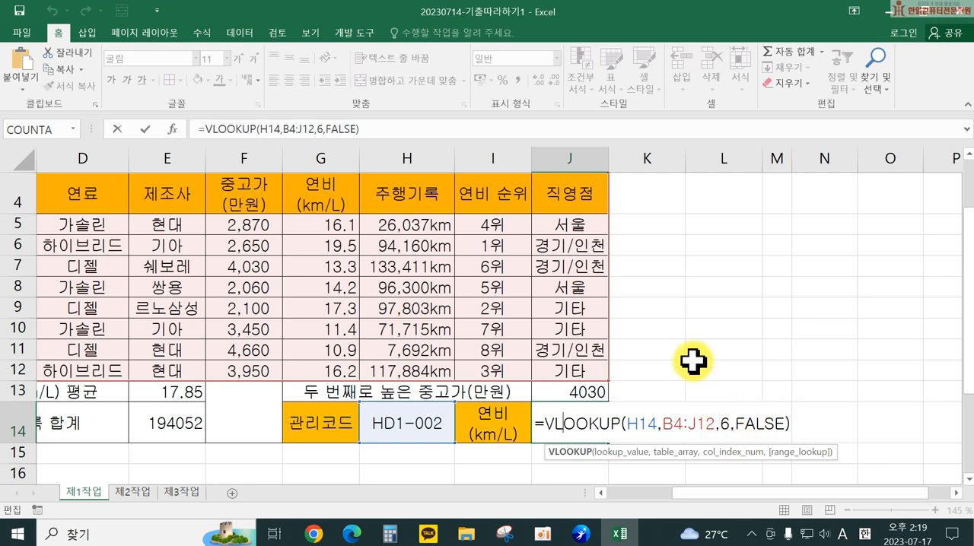
Step: Close the VLOOKUP formula in J14 and start a formula-based conditional formatting rule for B5:J12
key("Return")
left_click_drag(711, 493, 631, 496)
left_click(102, 222)
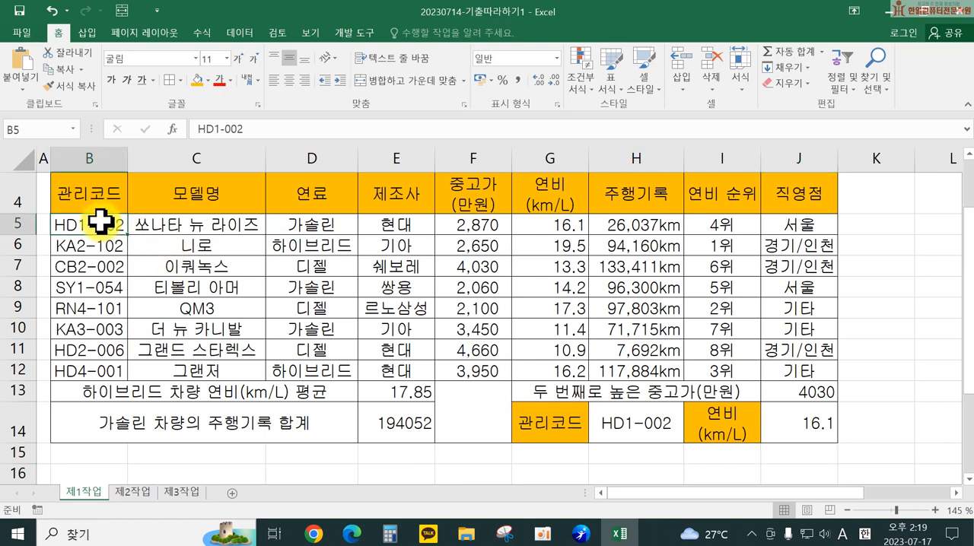
left_click_drag(101, 222, 785, 370)
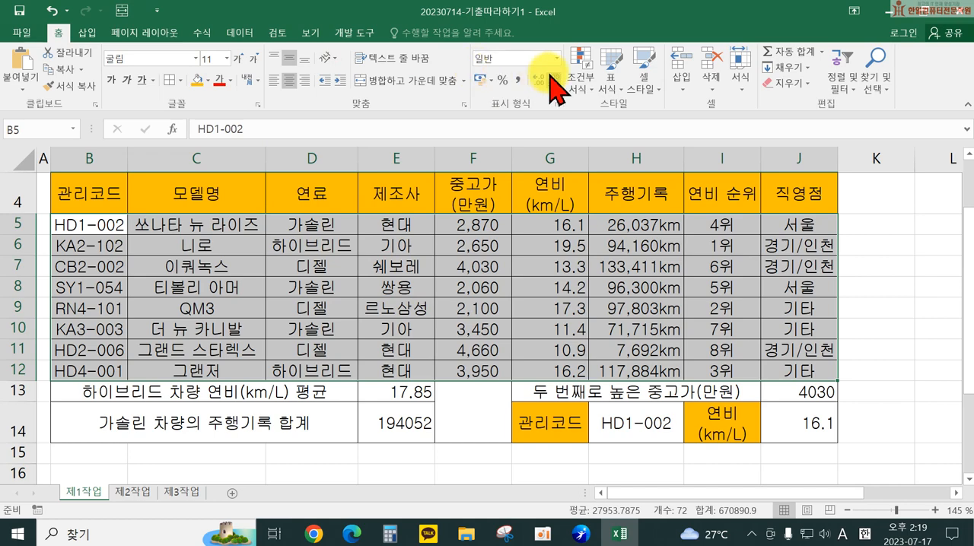
left_click(580, 77)
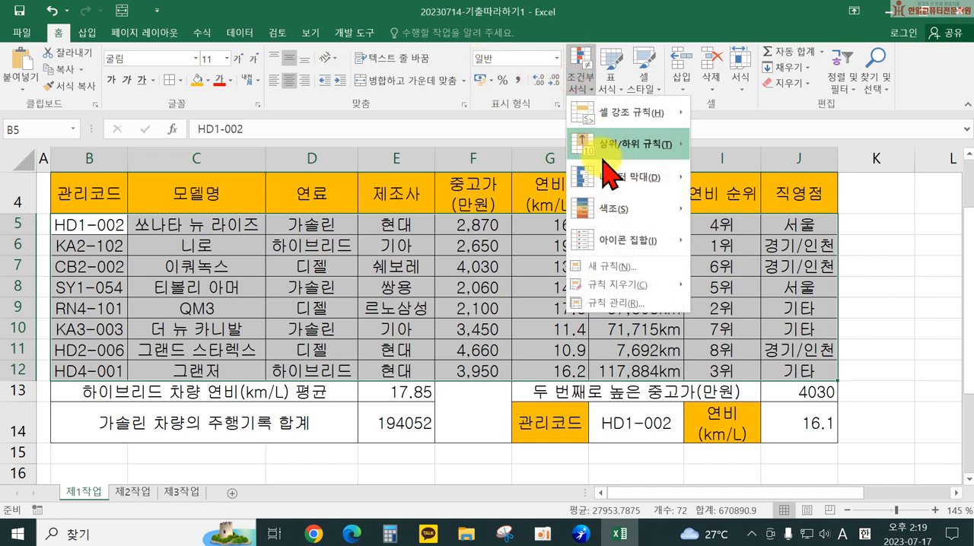
left_click(616, 266)
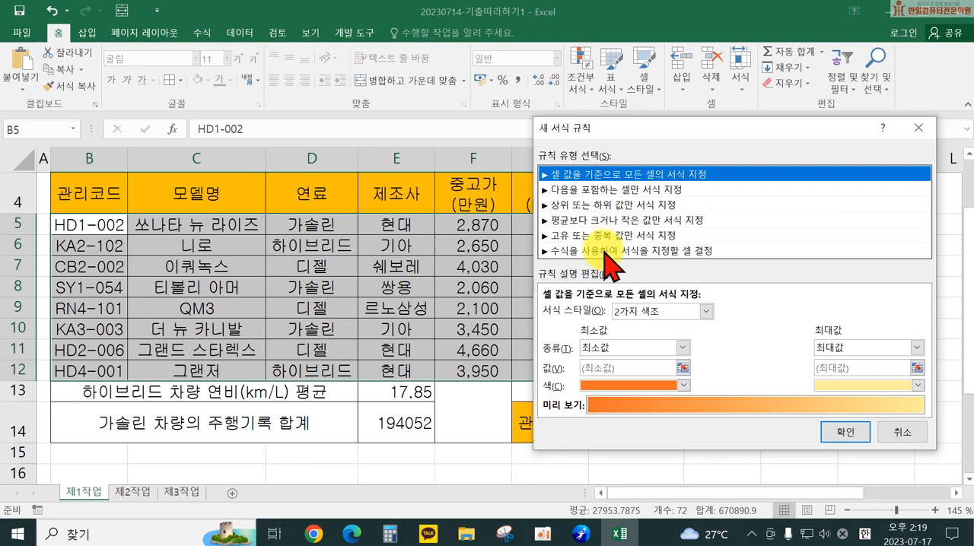
left_click(609, 251)
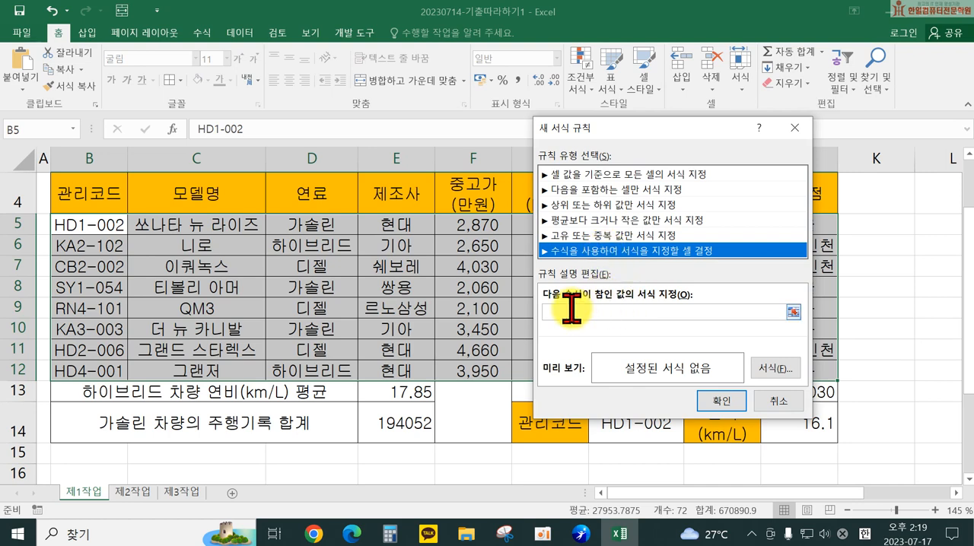
left_click_drag(631, 141, 703, 112)
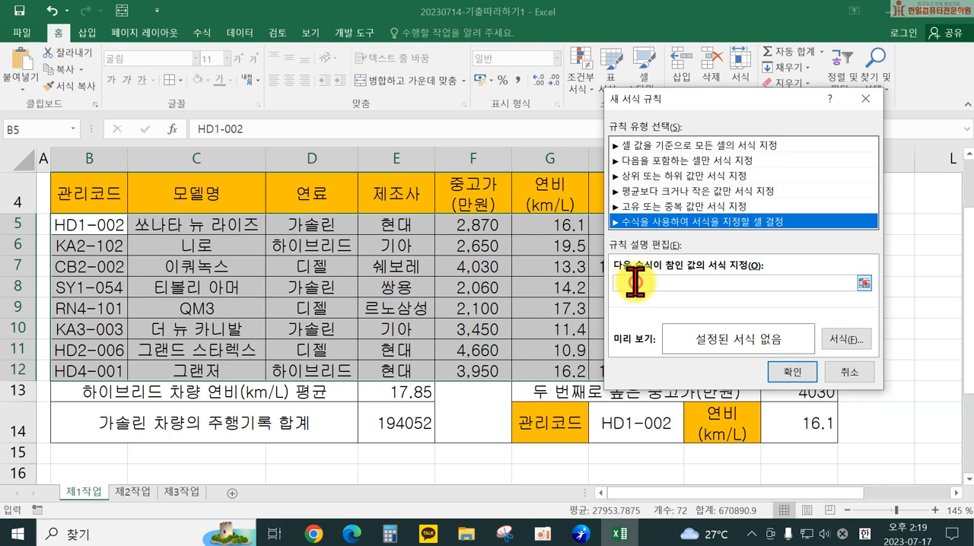
Step: Enter the rule formula =$G5>=16, with only the column of the G5 reference fixed
left_click(636, 282)
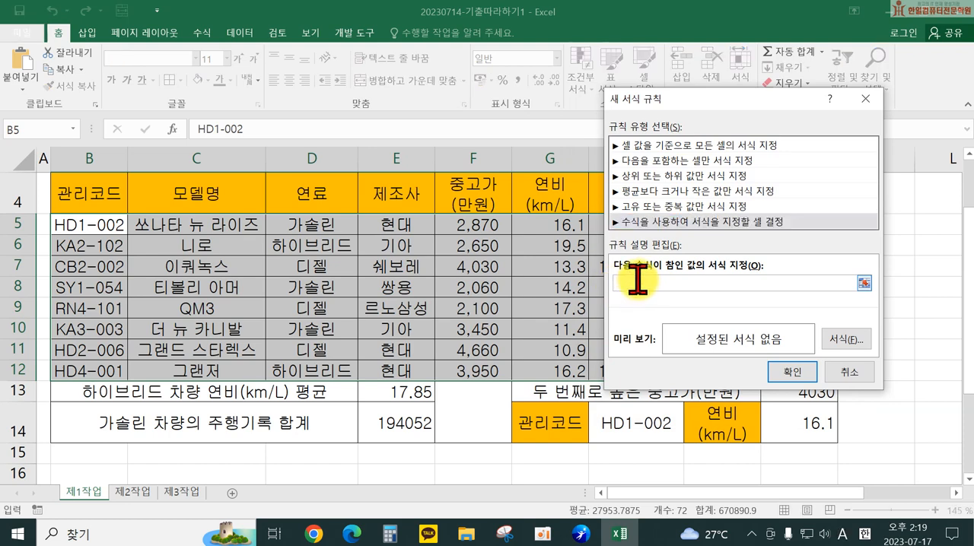
left_click(559, 222)
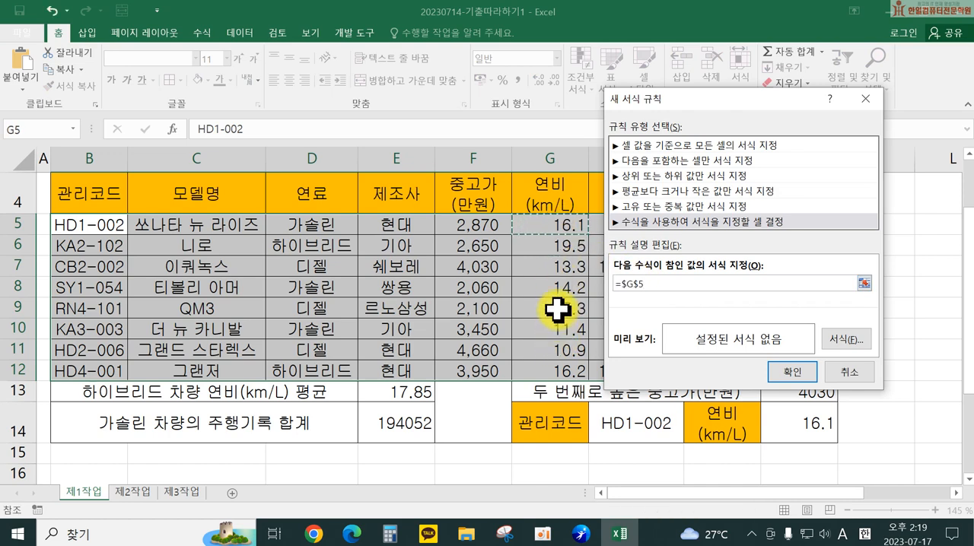
key("F4")
key("F4")
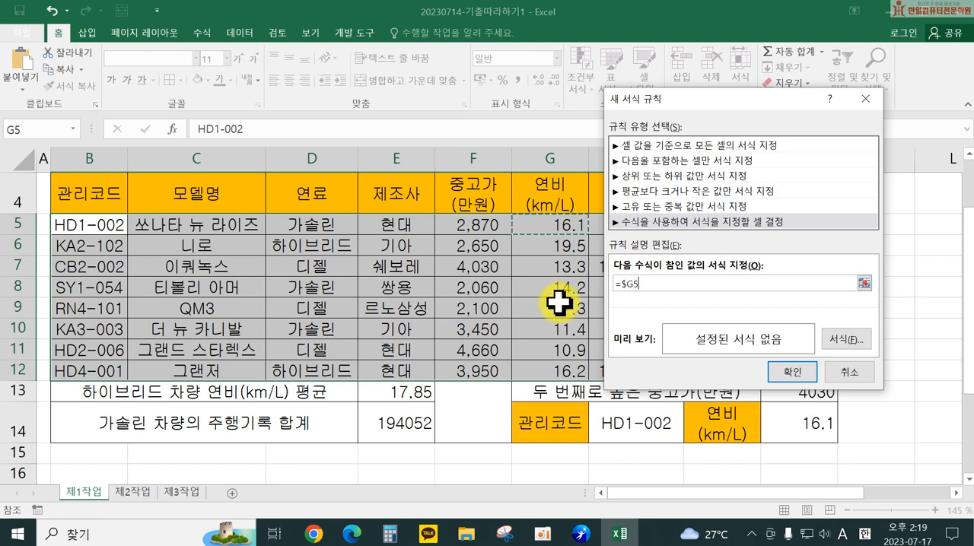
type("<")
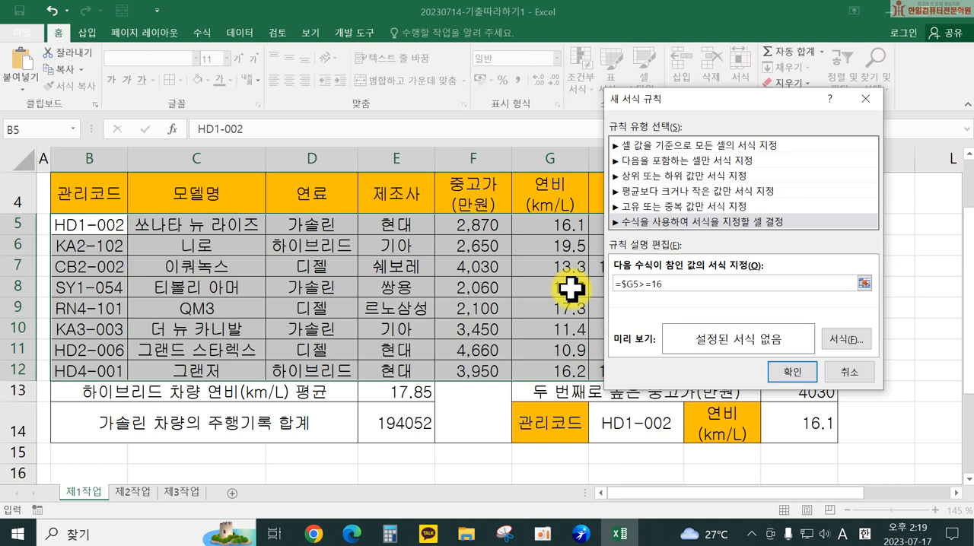
Step: Give the rule a blue, bold font format and apply it to the selected table rows
left_click(845, 340)
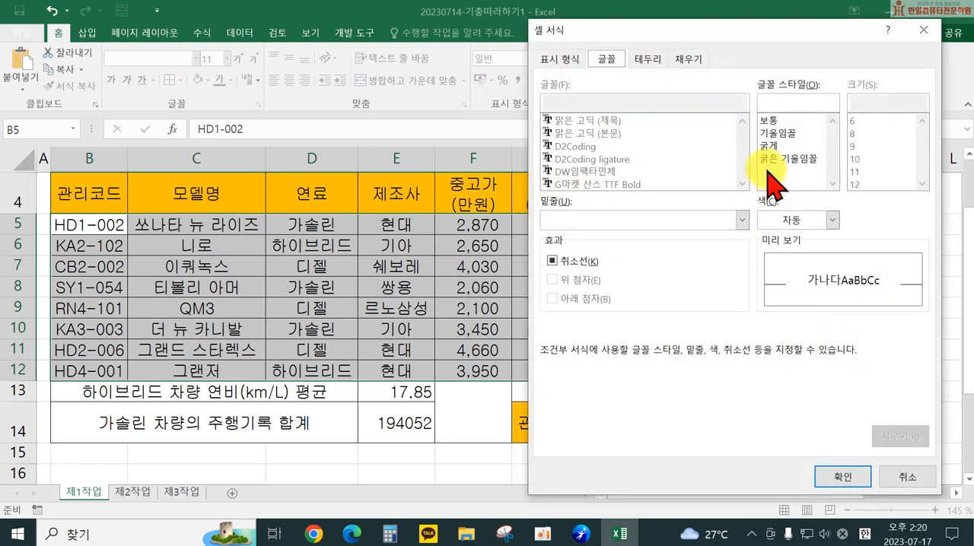
left_click(791, 220)
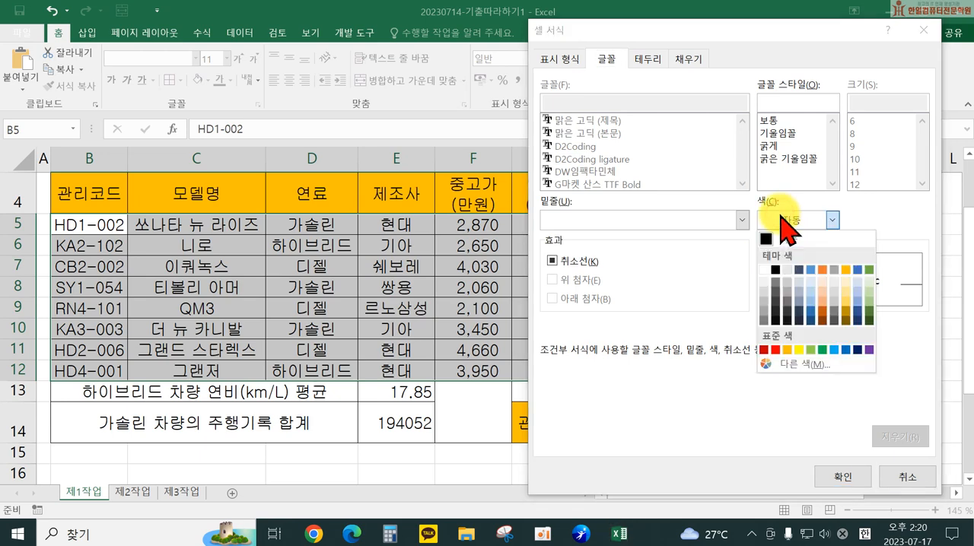
left_click(847, 350)
left_click(767, 145)
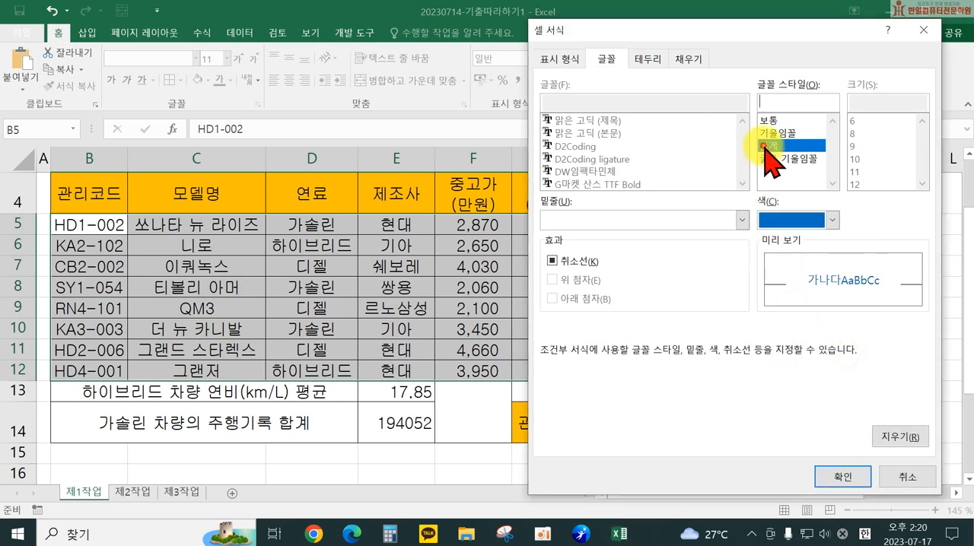
left_click(839, 476)
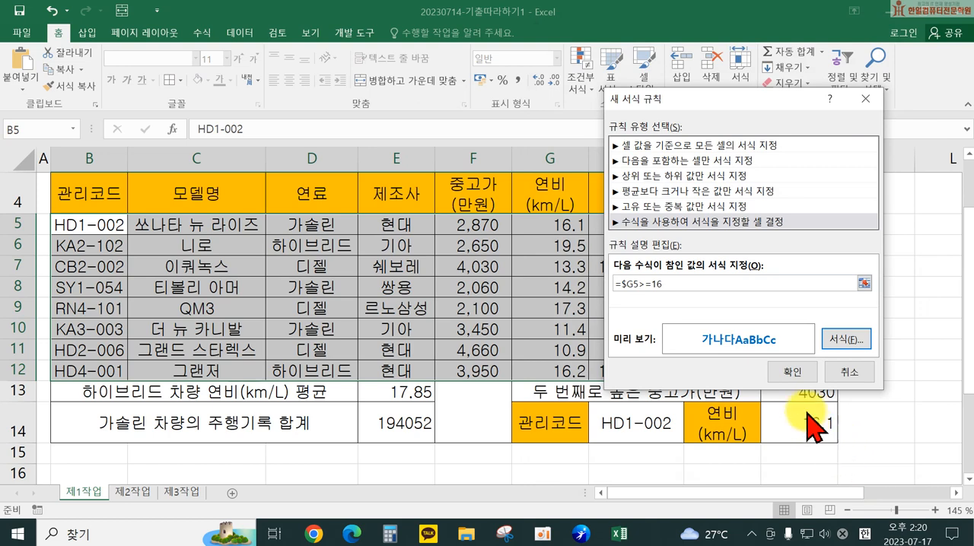
left_click(792, 371)
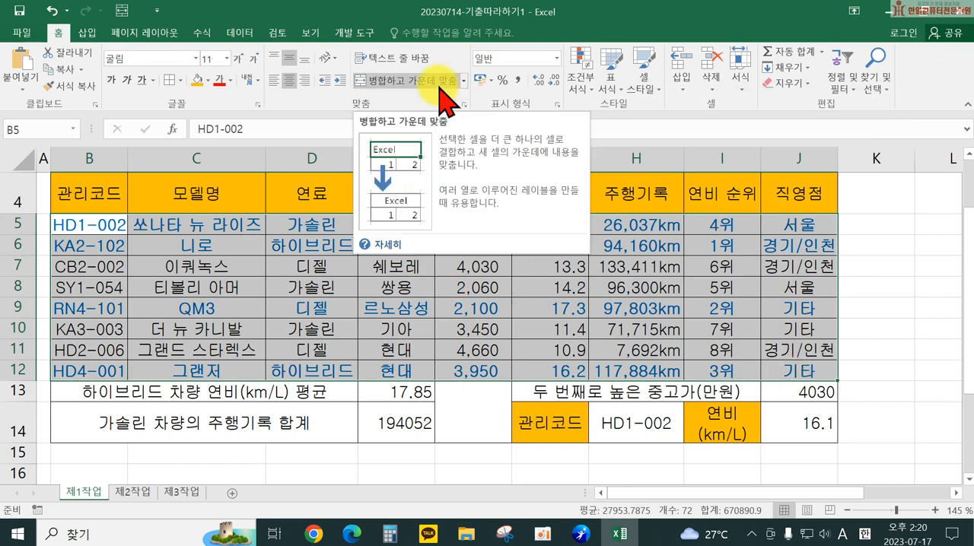
Step: Review the =$G5>=16 rule and its settings in the conditional formatting rules manager
left_click(578, 76)
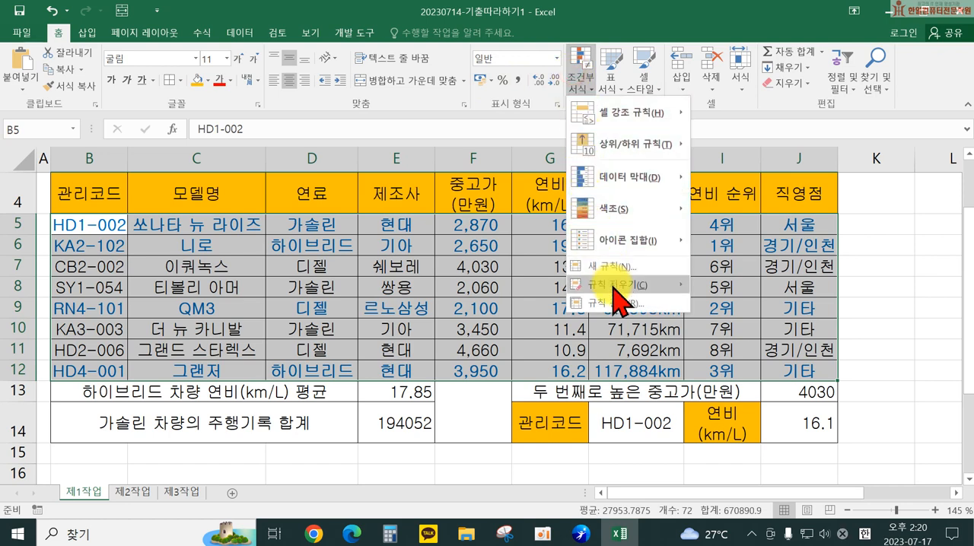
mouse_move(618, 293)
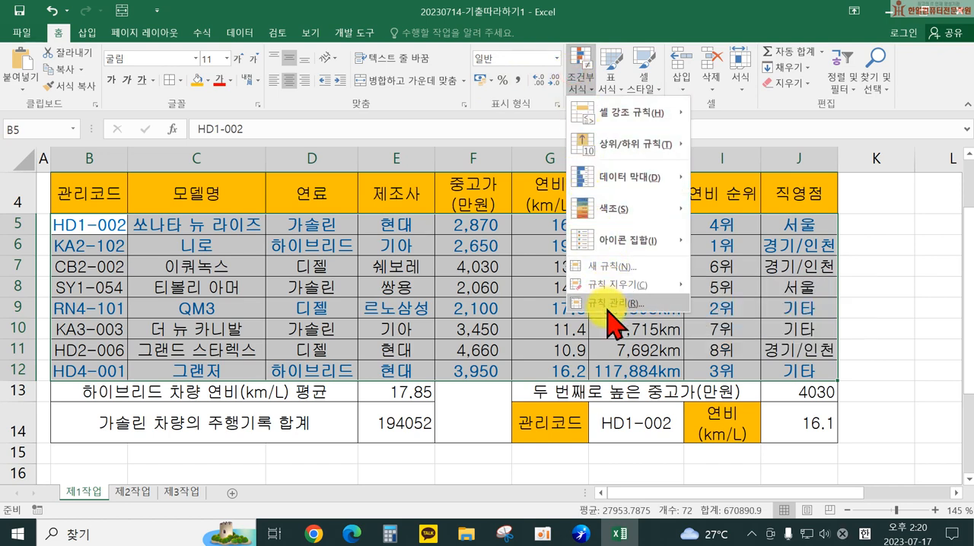
left_click(612, 303)
left_click(540, 225)
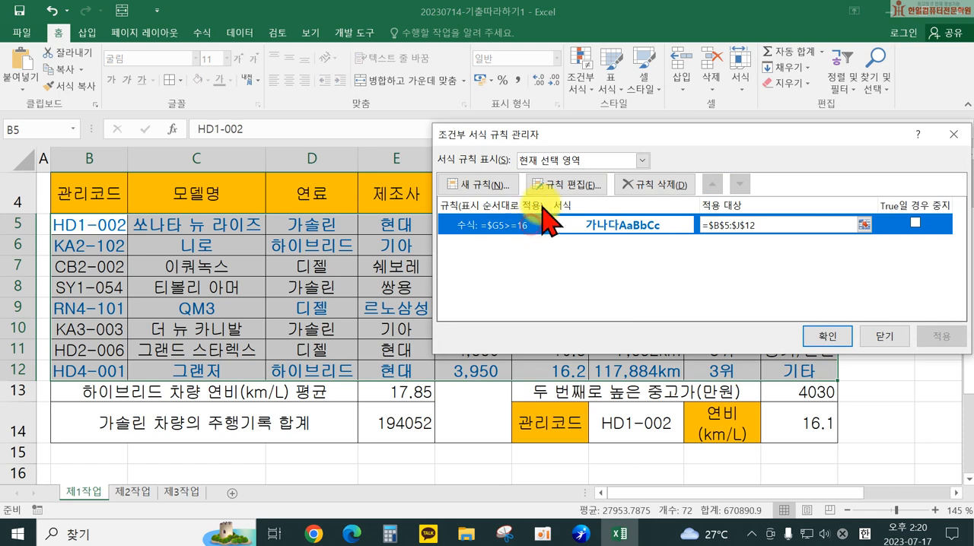
left_click(567, 191)
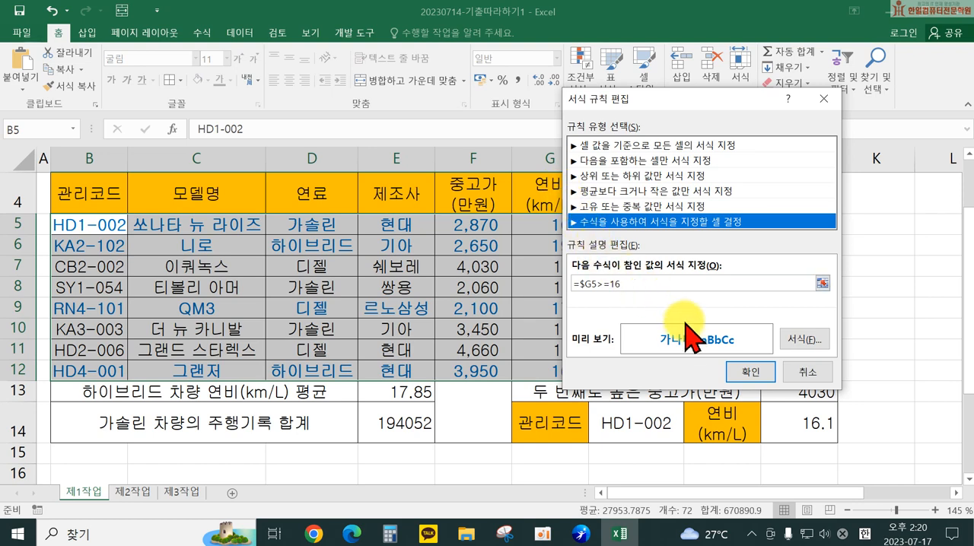
left_click(743, 373)
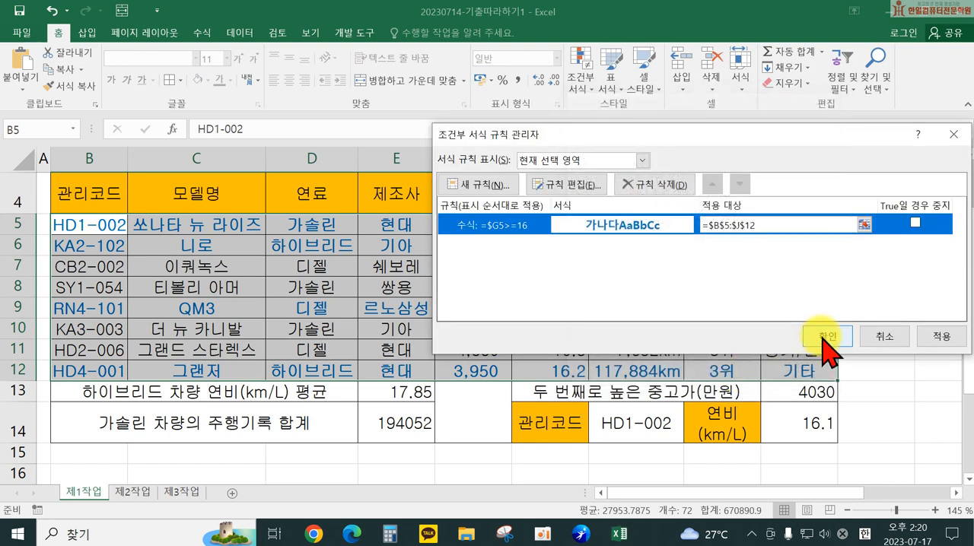
left_click(816, 332)
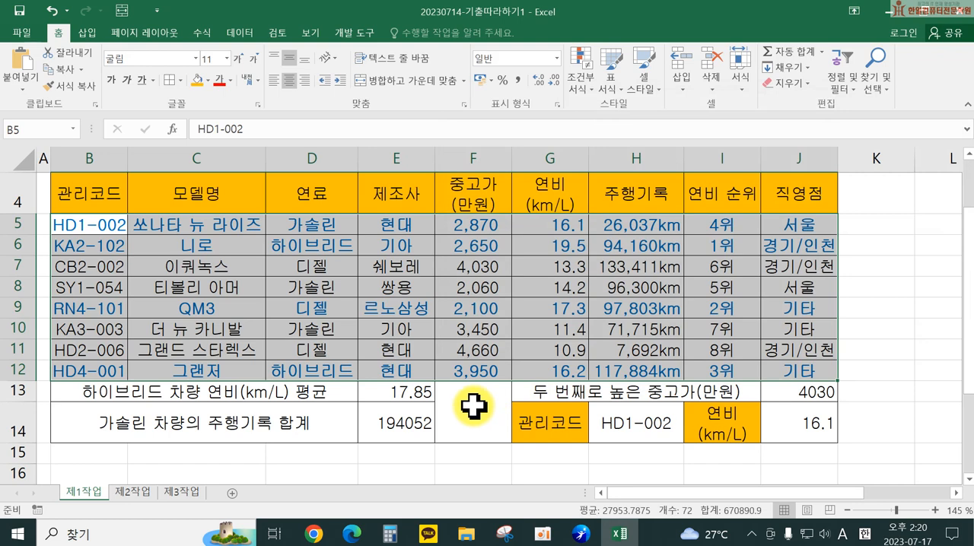
left_click(469, 405)
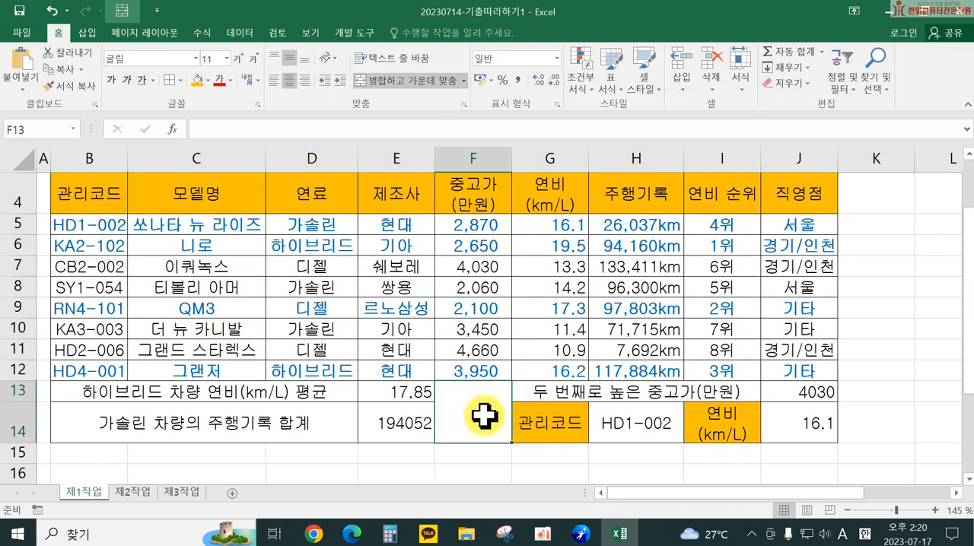
left_click_drag(79, 226, 788, 373)
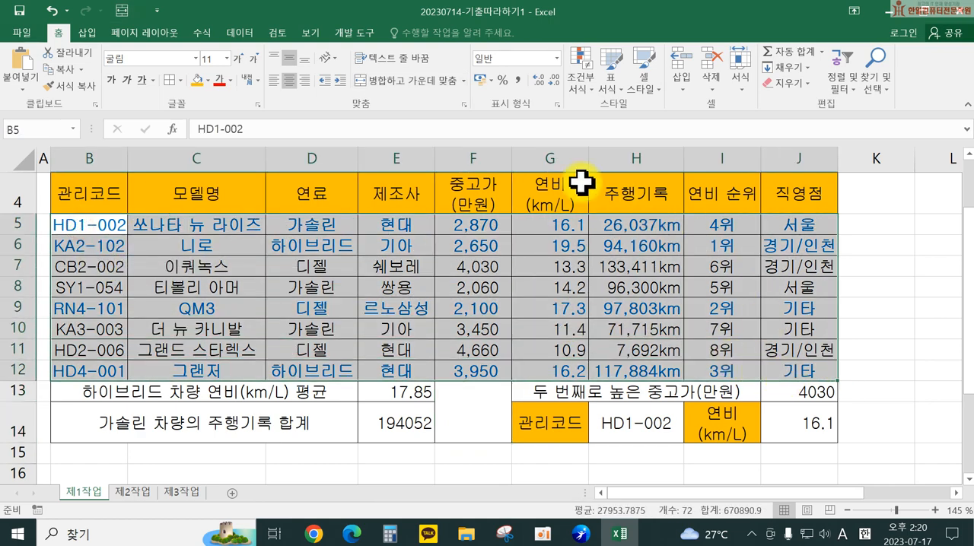
left_click(582, 80)
left_click(627, 279)
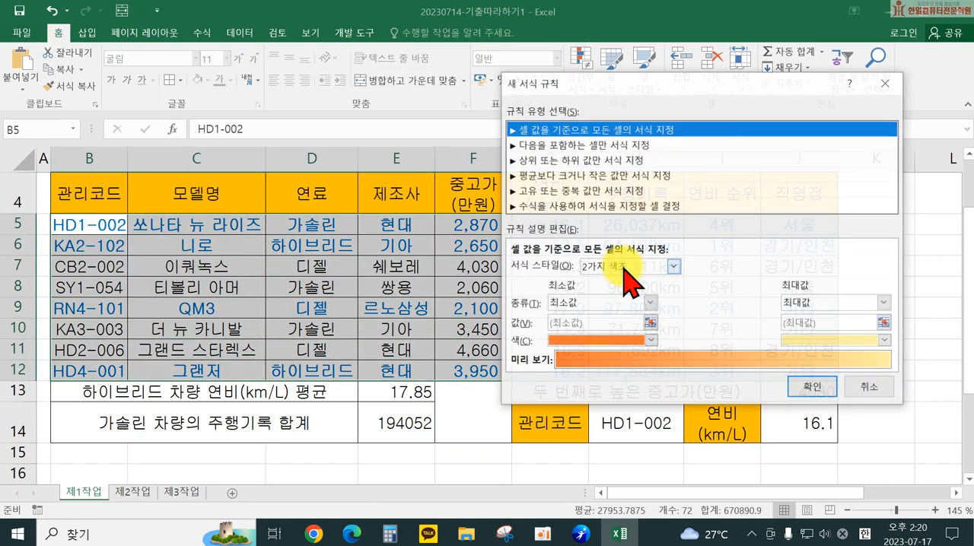
left_click(561, 205)
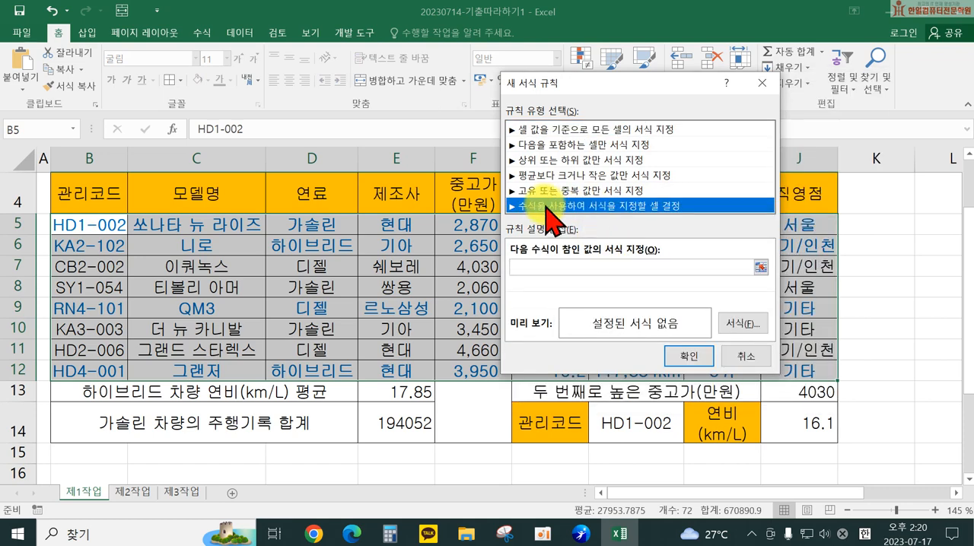
left_click(553, 266)
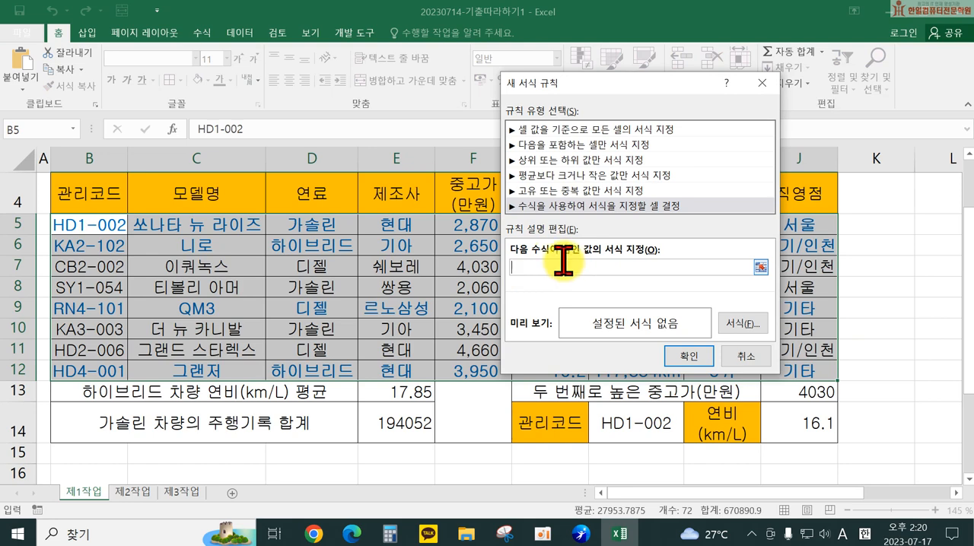
left_click_drag(599, 83, 751, 86)
left_click(537, 225)
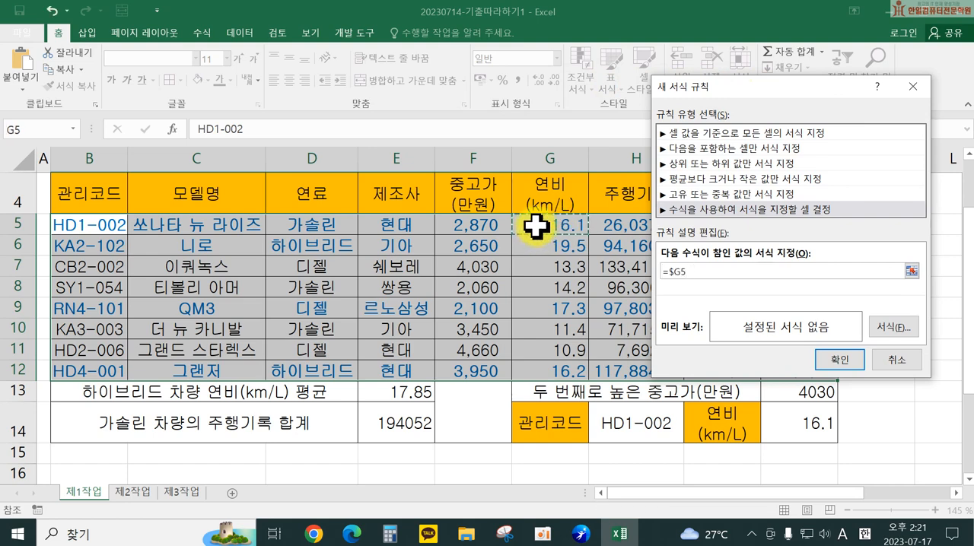
type(">=16")
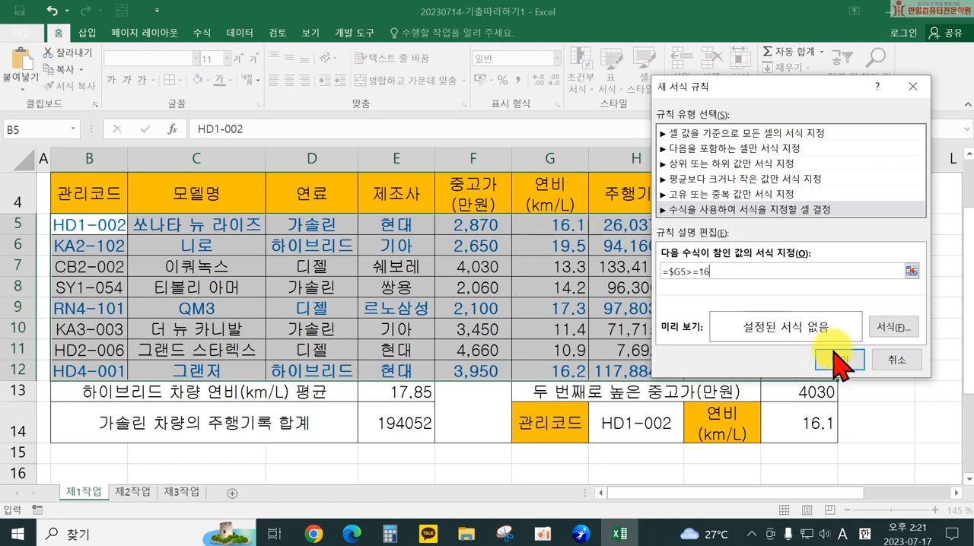
left_click(889, 358)
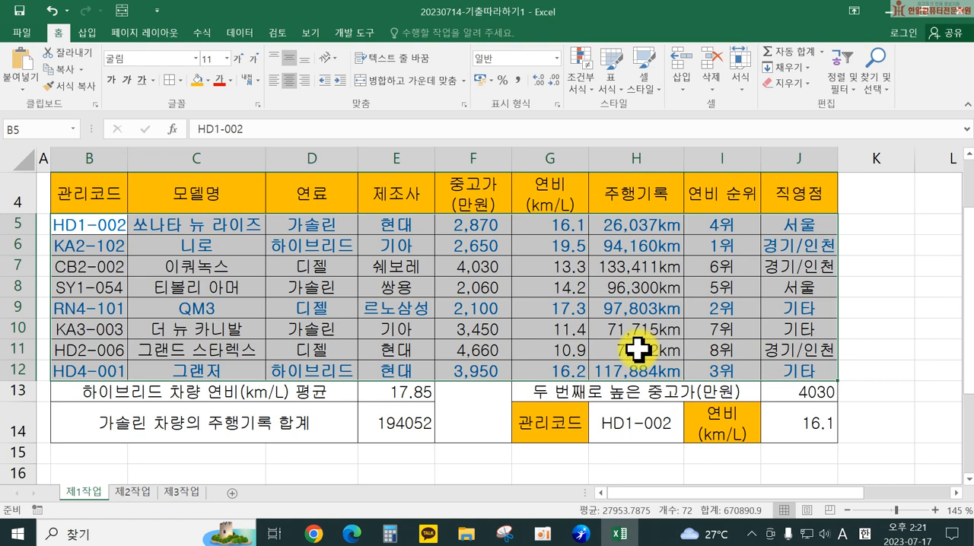
Step: Centre the title text 신규등록 중고차 상세 정보 horizontally within its yellow shape
scroll(609, 320, "up", 3)
scroll(590, 301, "down", 2)
scroll(578, 320, "down", 1)
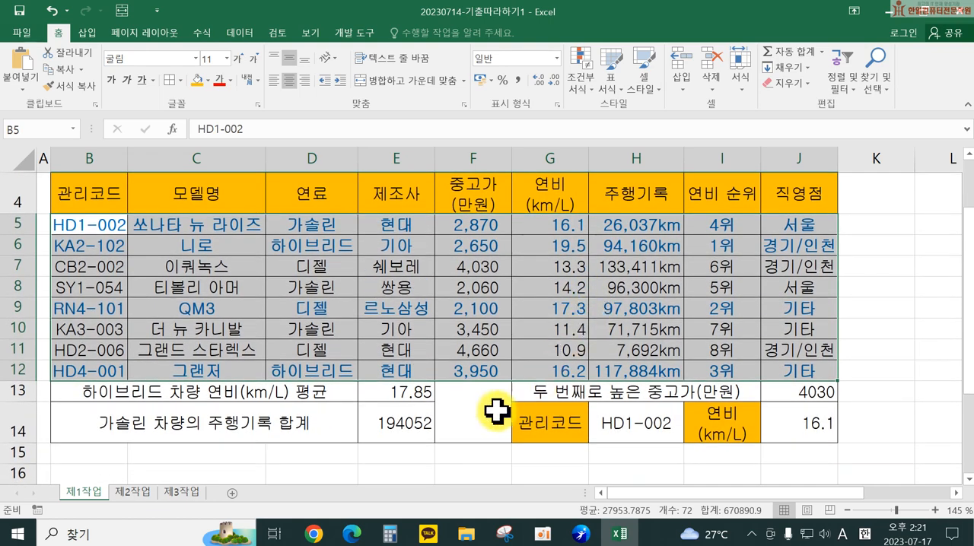
scroll(465, 411, "up", 1)
scroll(464, 413, "up", 1)
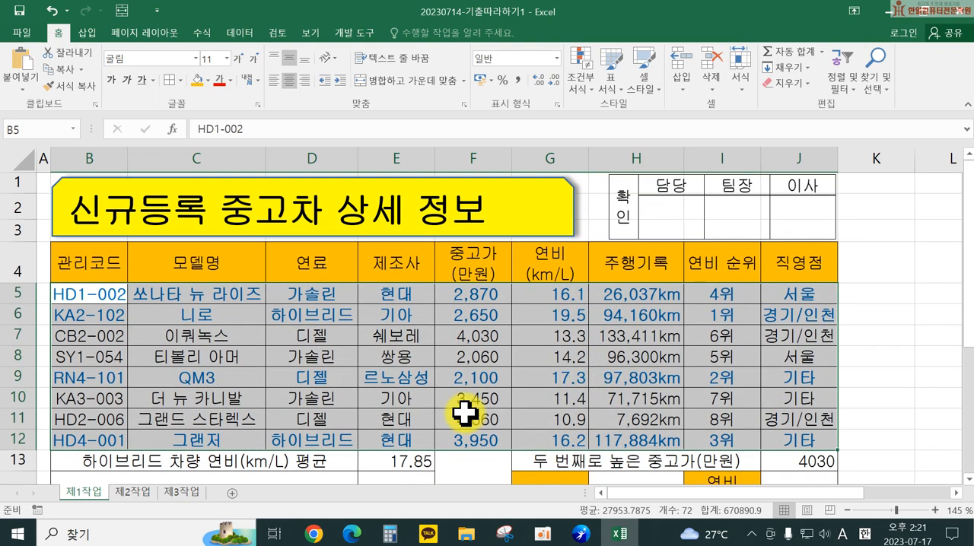
left_click(313, 212)
left_click(290, 79)
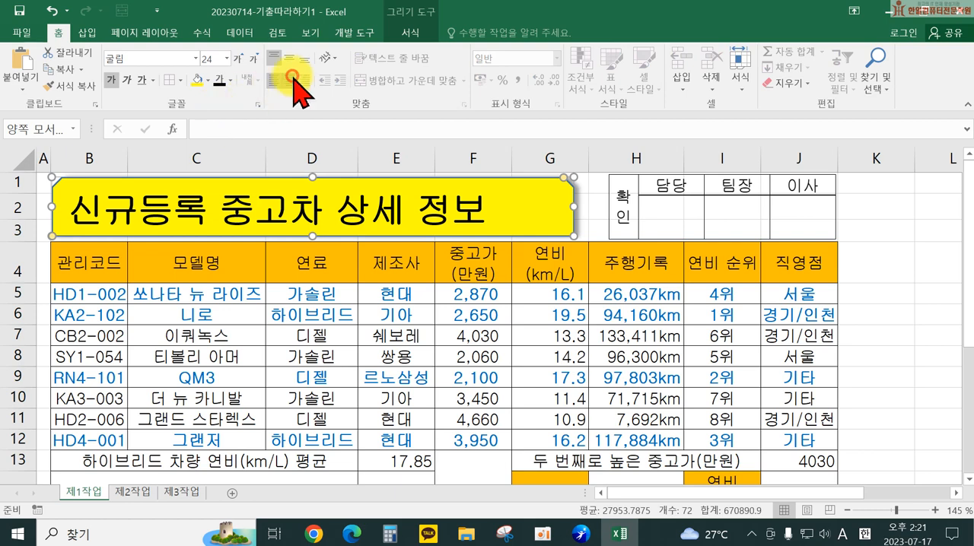
Step: Add both diagonal borders to the empty merged cell F13:F14 so they cross in an X
scroll(509, 388, "down", 2)
left_click(451, 339)
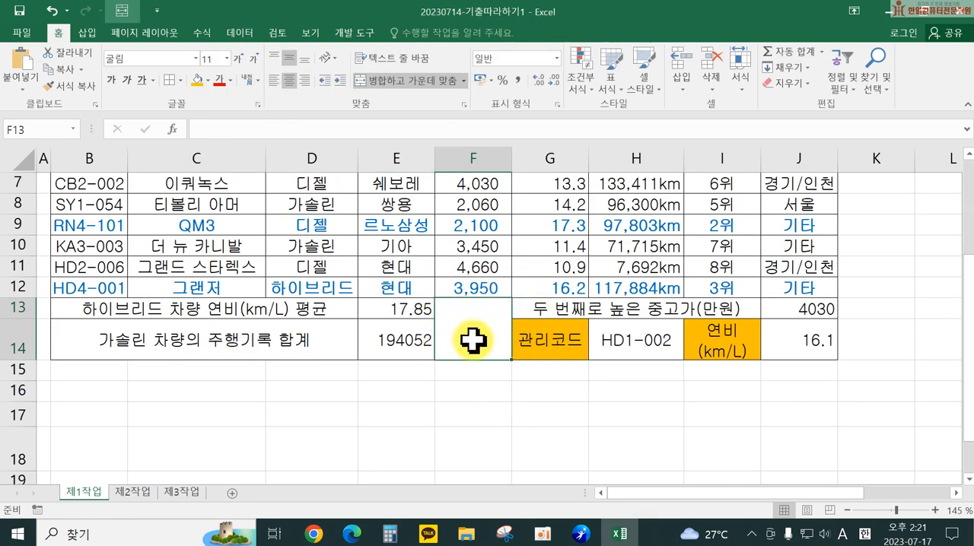
right_click(478, 330)
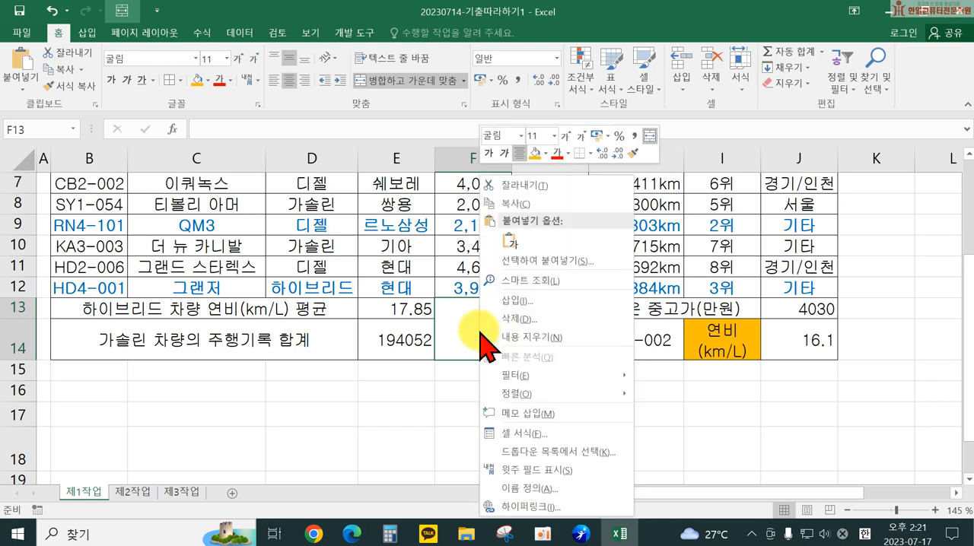
left_click(524, 432)
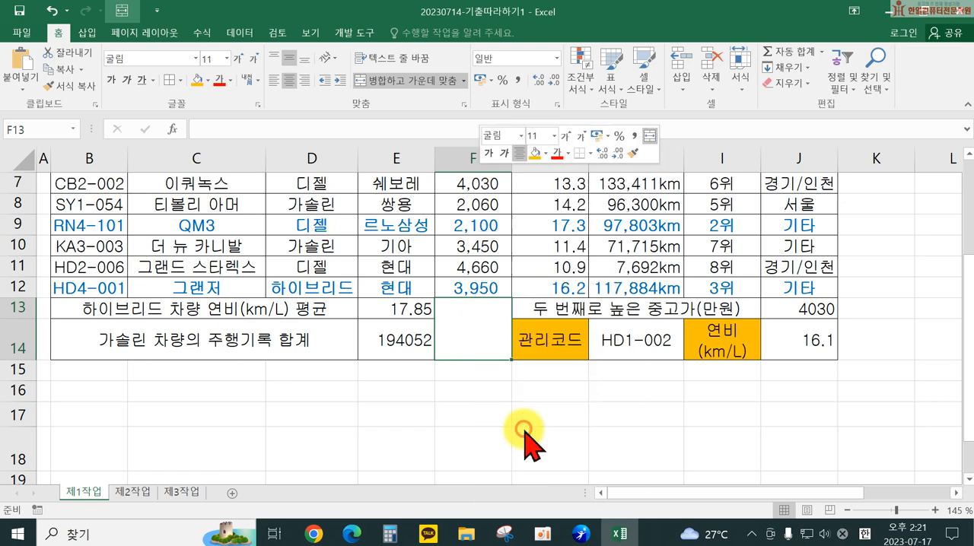
left_click(485, 110)
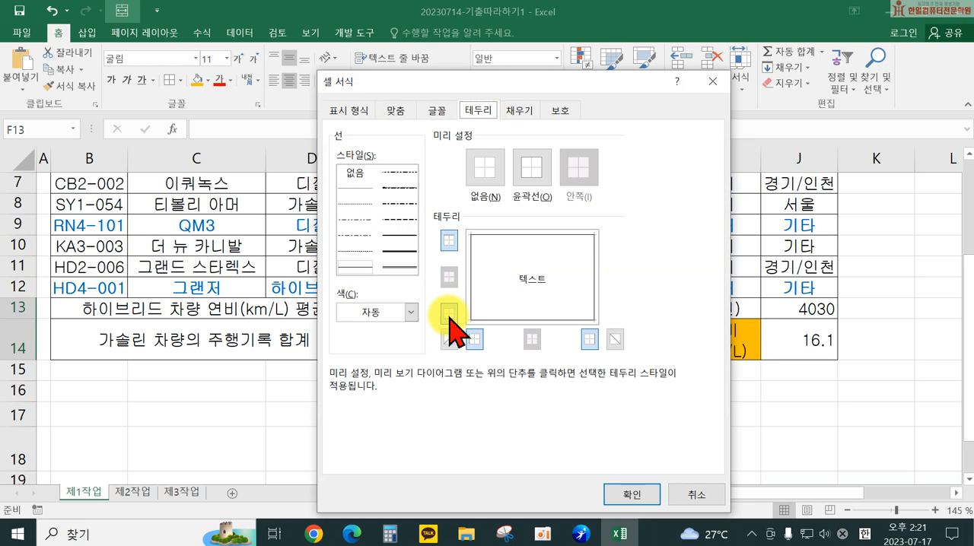
left_click(449, 339)
left_click(611, 339)
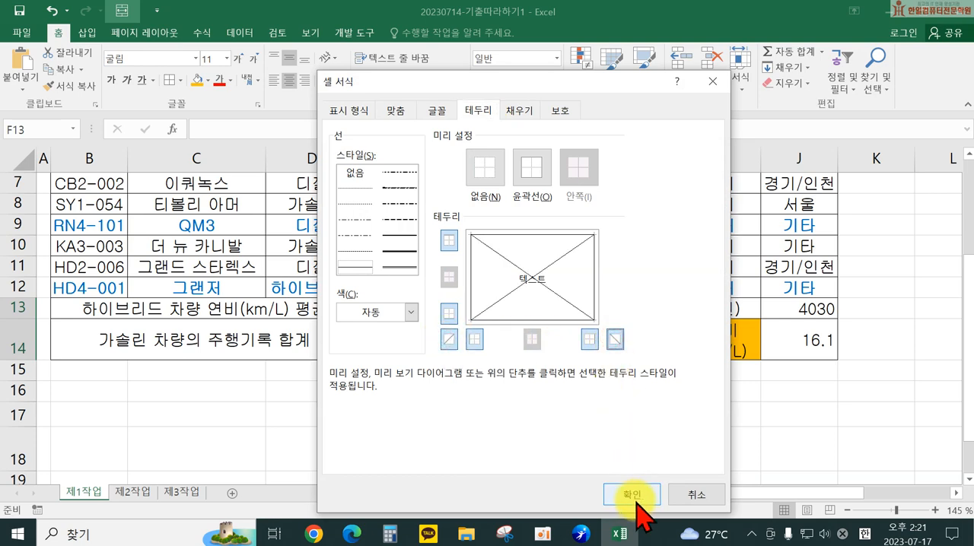
left_click(631, 495)
left_click(565, 407)
Step: Apply a thick outside border around the whole table, B4:J14
scroll(518, 407, "up", 2)
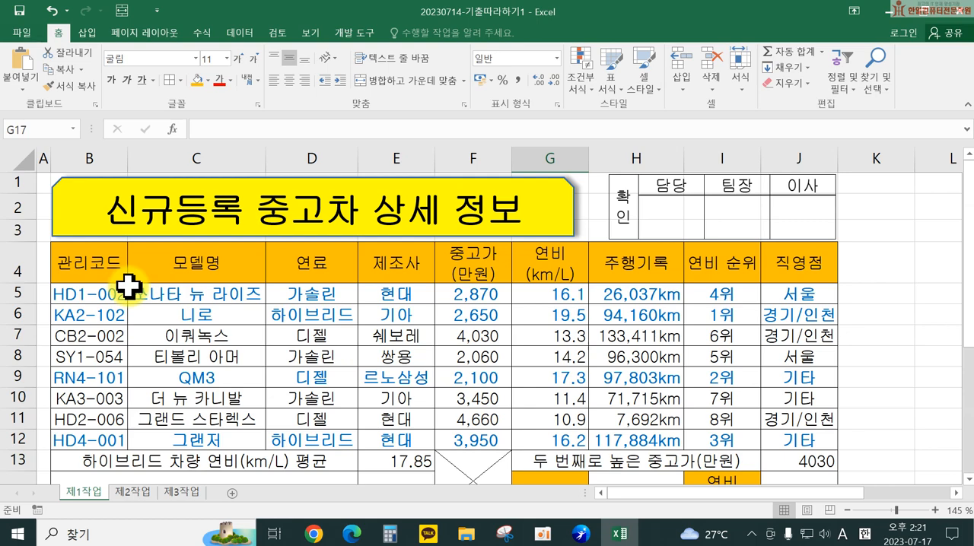
left_click_drag(115, 264, 773, 383)
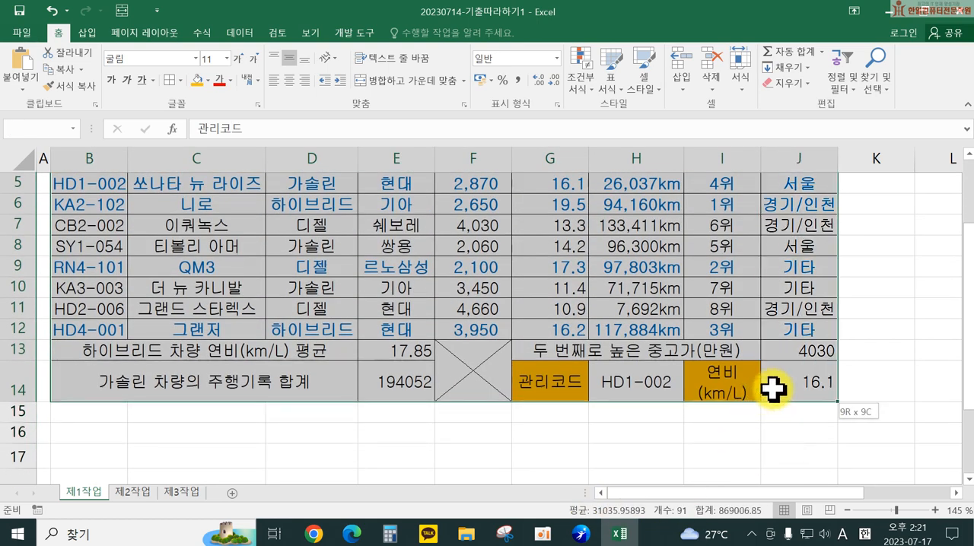
left_click(182, 83)
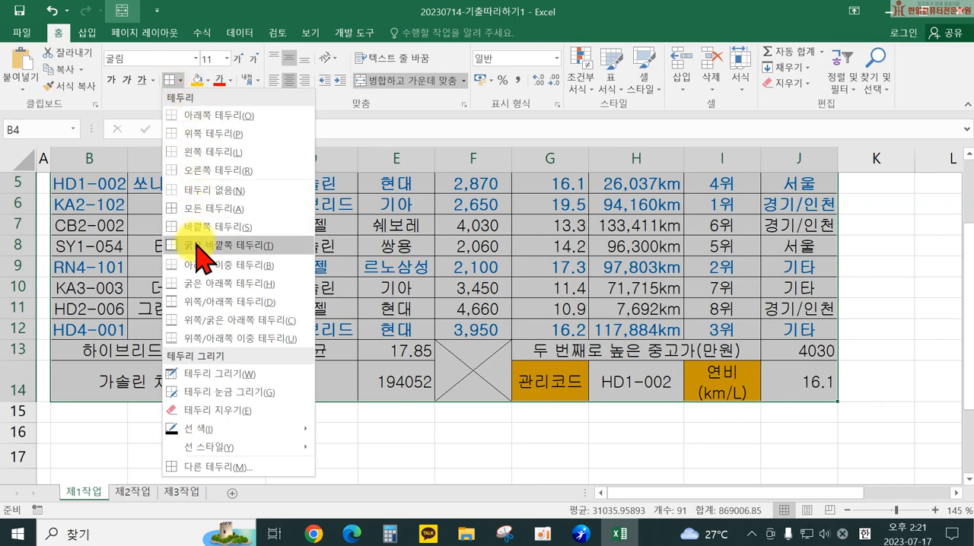
left_click(197, 245)
scroll(211, 252, "up", 2)
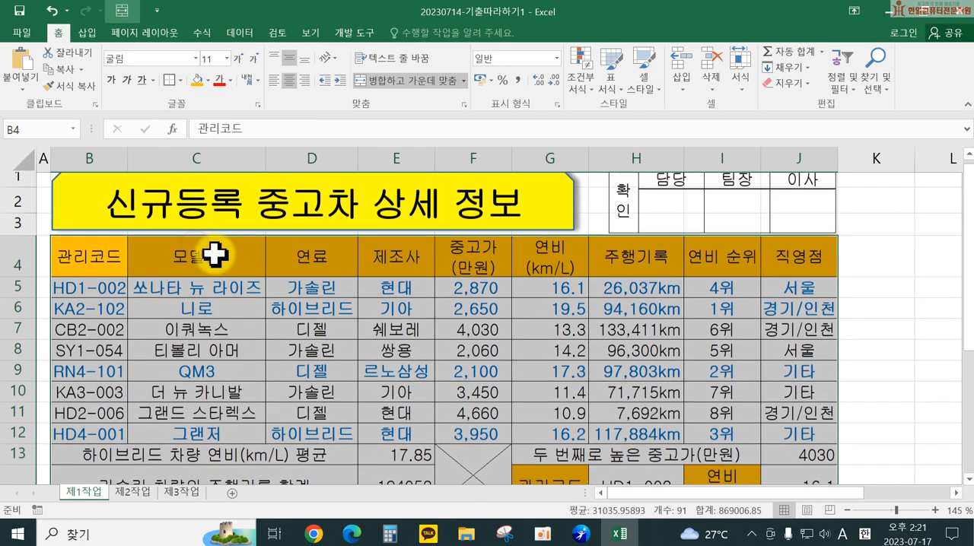
left_click(374, 315)
Step: Apply the same thick outside border around the car data rows, B5:J12
left_click_drag(93, 291, 808, 444)
left_click(172, 82)
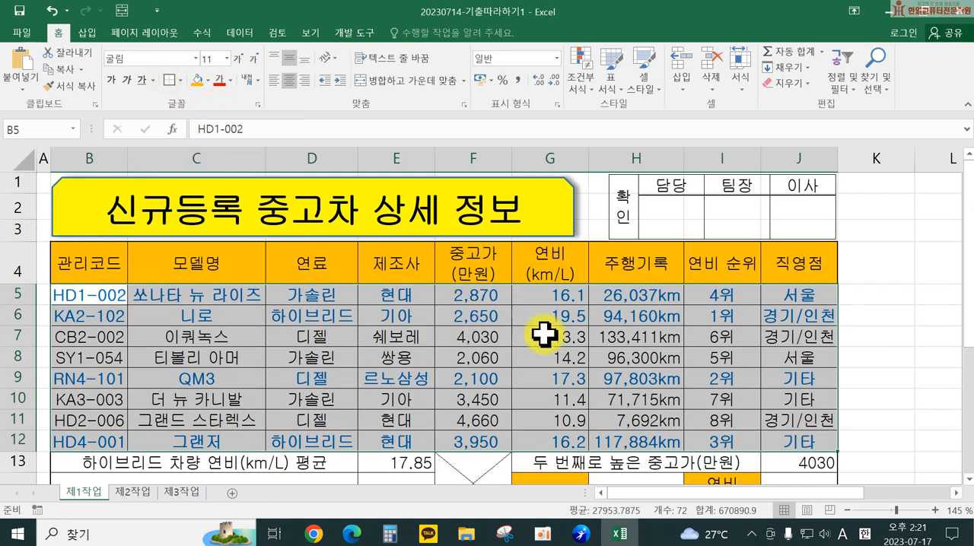
left_click(634, 357)
scroll(867, 312, "down", 1)
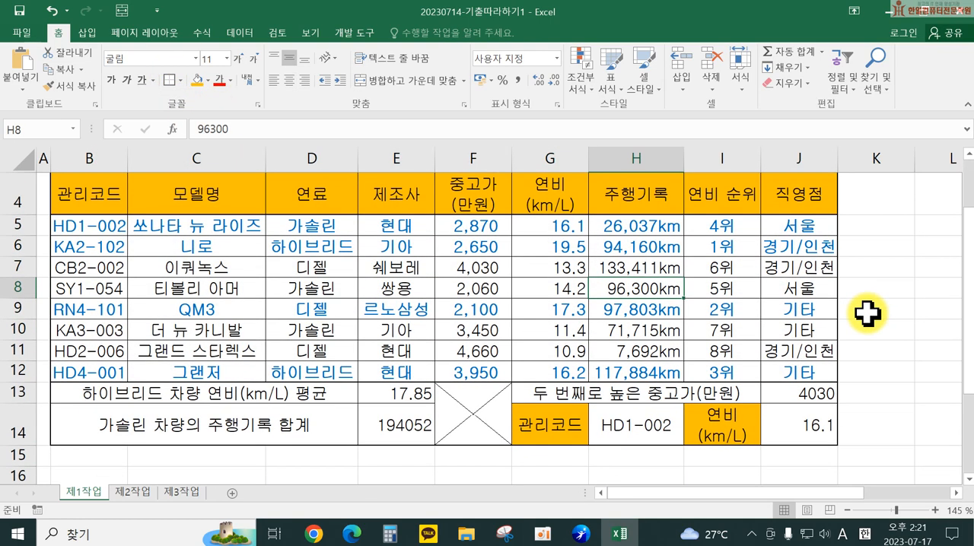
scroll(867, 312, "up", 1)
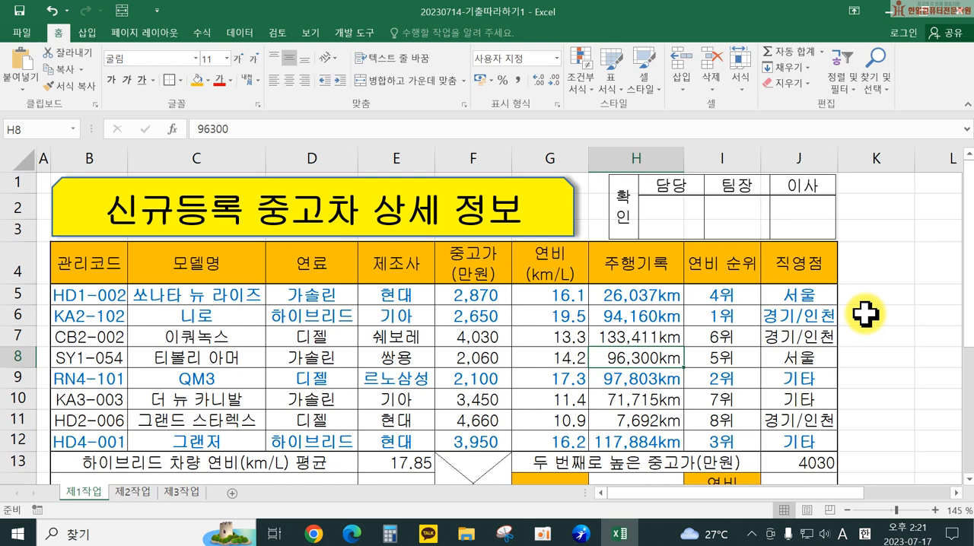
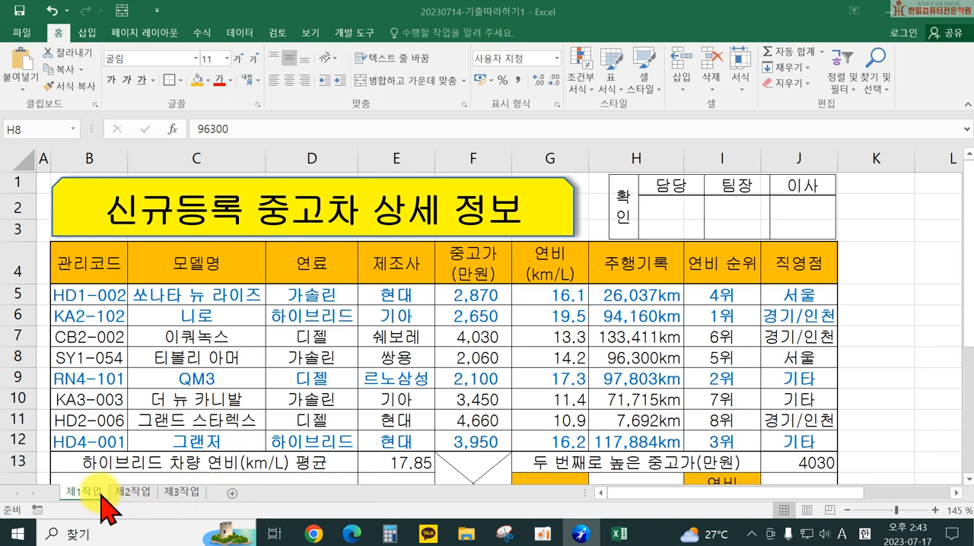
Step: Copy B4:H12 from sheet 제1작업 to cell B2 of sheet 제2작업, pasting the column widths as well as the full contents
left_click(87, 260)
left_click_drag(88, 260, 626, 435)
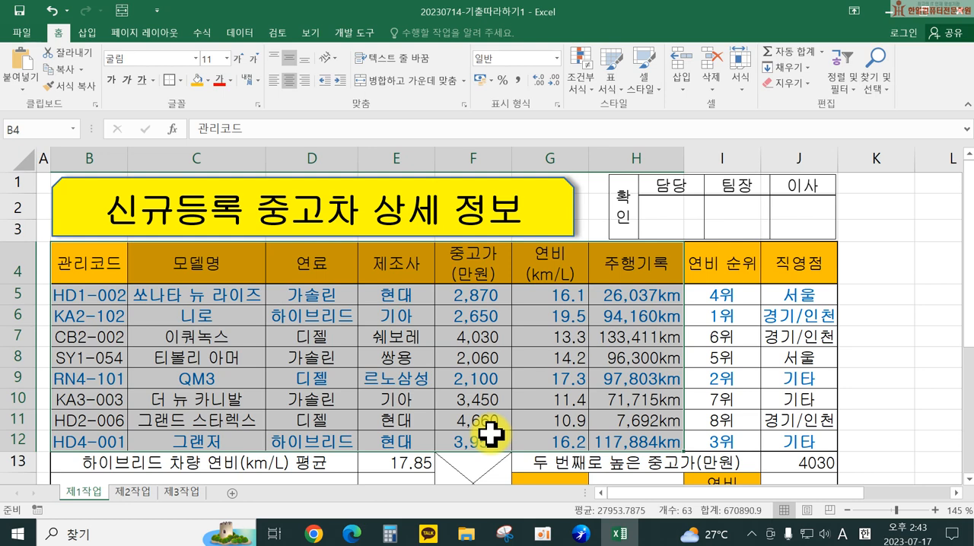
key("ctrl+c")
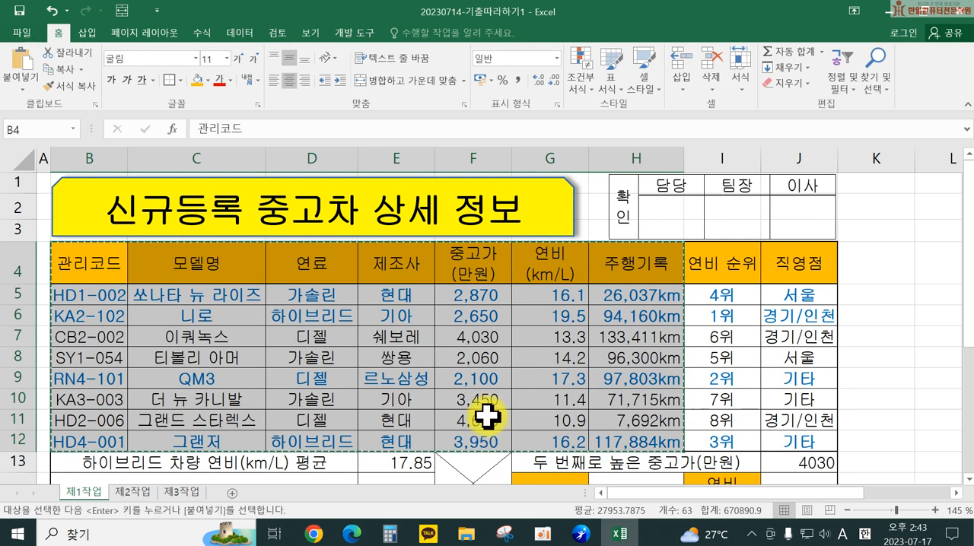
left_click(134, 493)
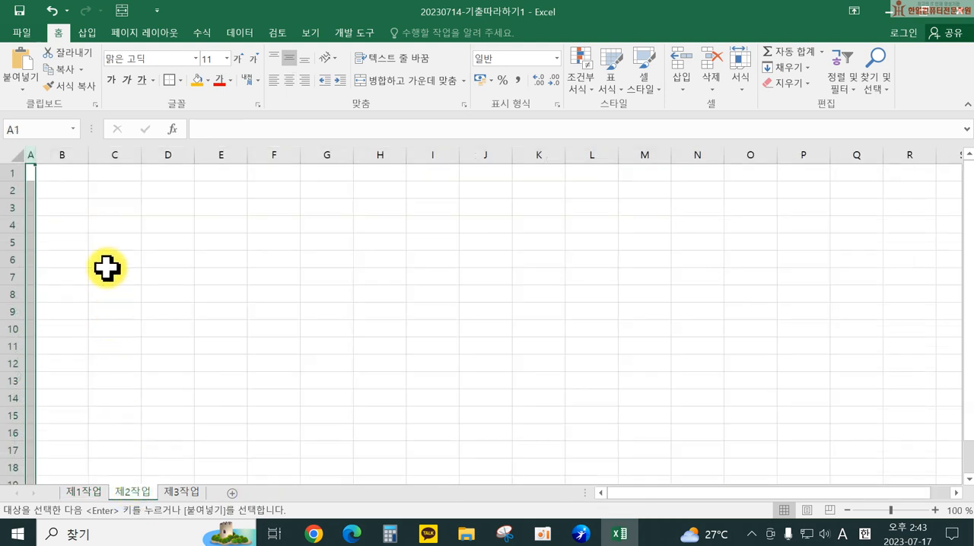
left_click(68, 195)
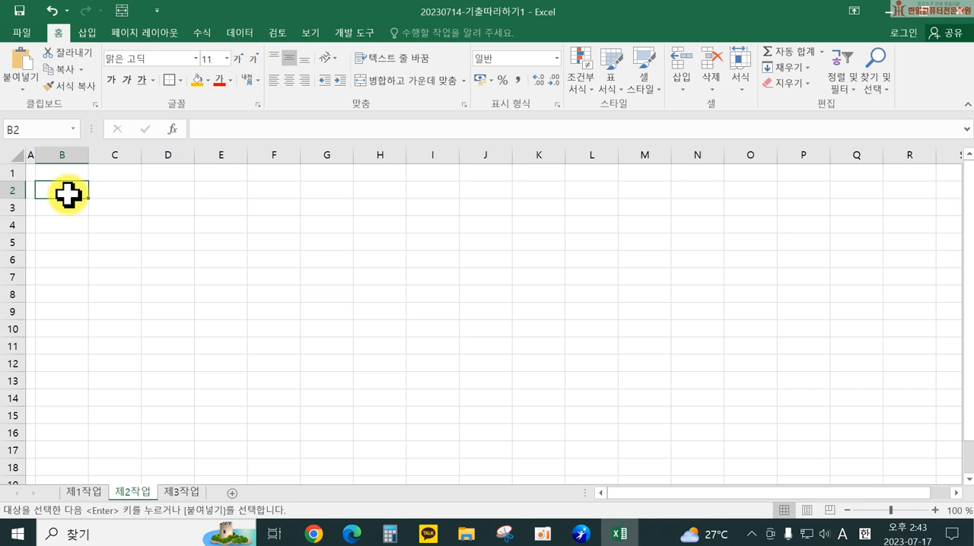
right_click(68, 195)
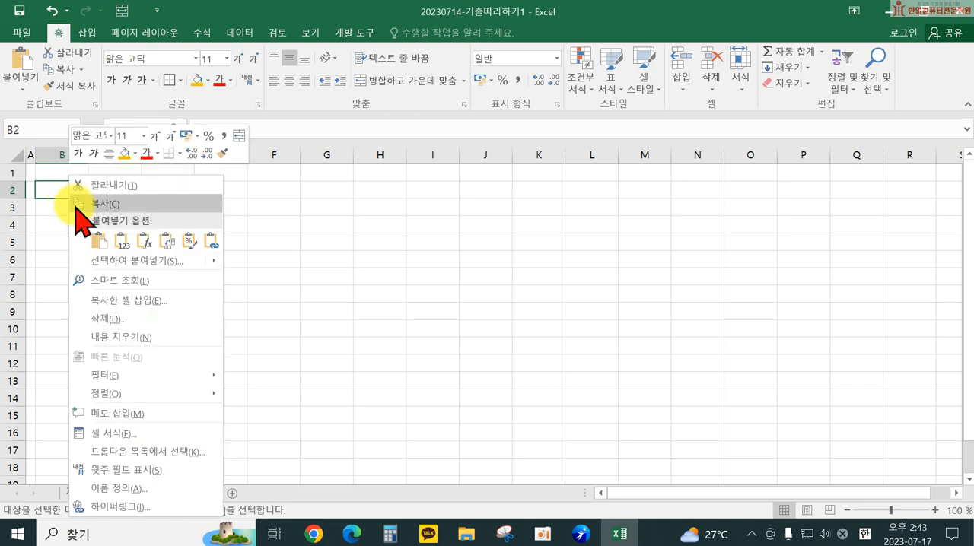
left_click(128, 261)
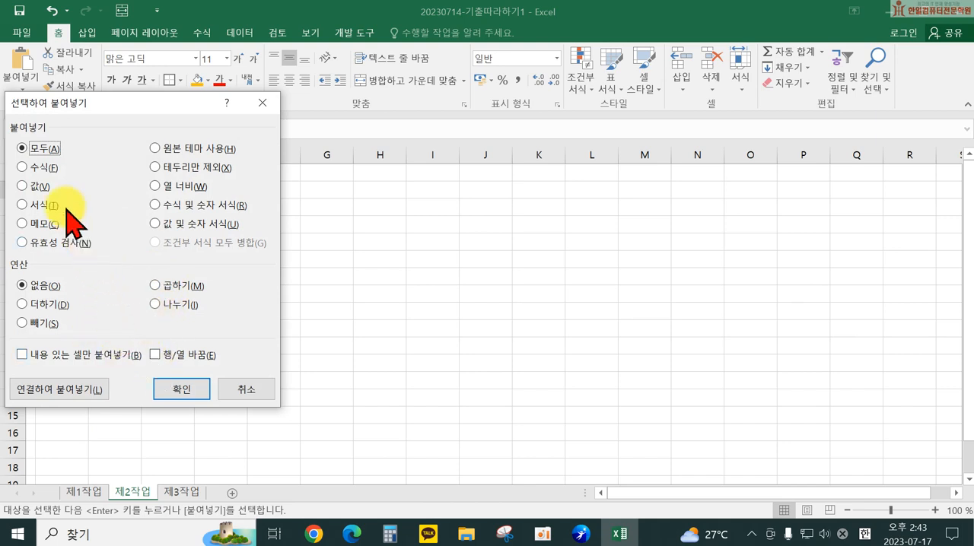
left_click(156, 187)
left_click(183, 390)
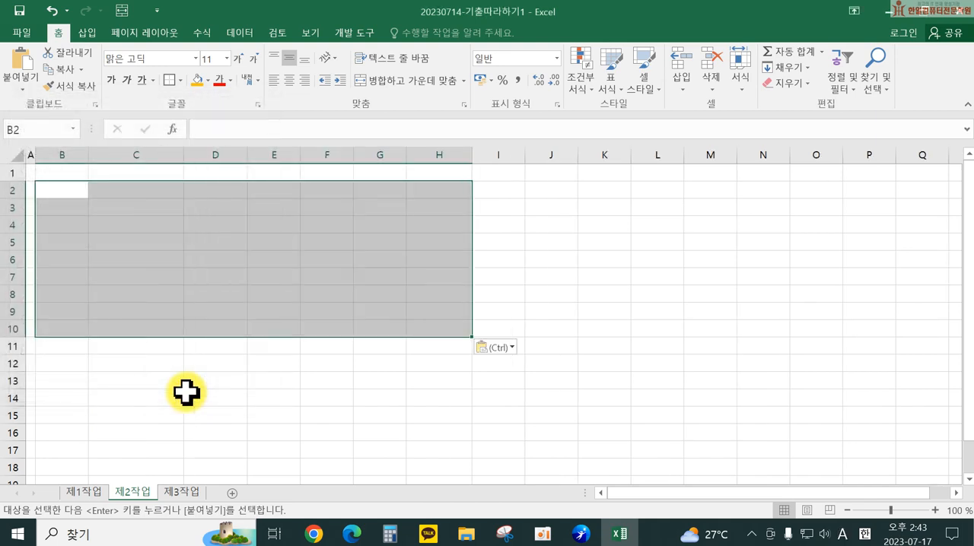
key("Return")
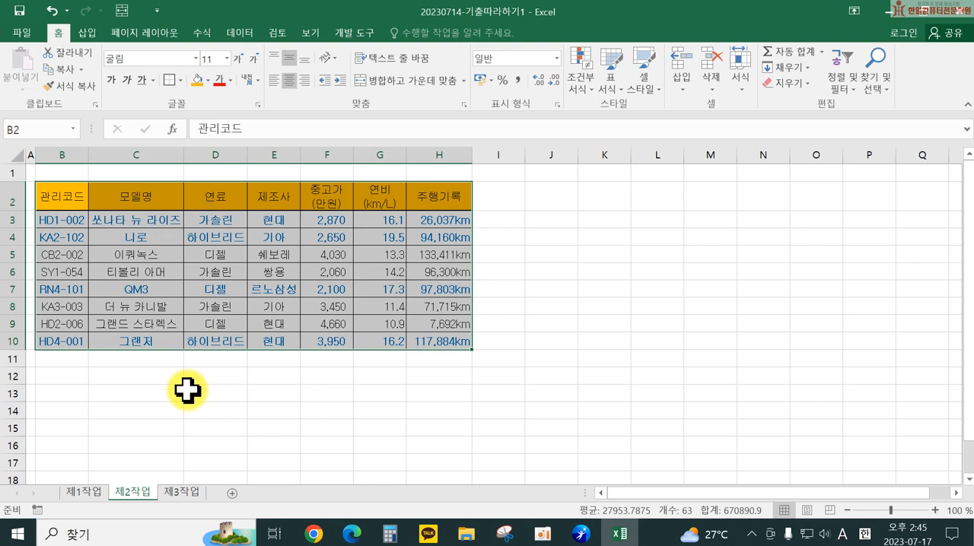
Step: Merge and centre B11:G11 below the copied table and enter the label 현대 자동차의 연비(km/L) 평균
left_click_drag(62, 360, 372, 363)
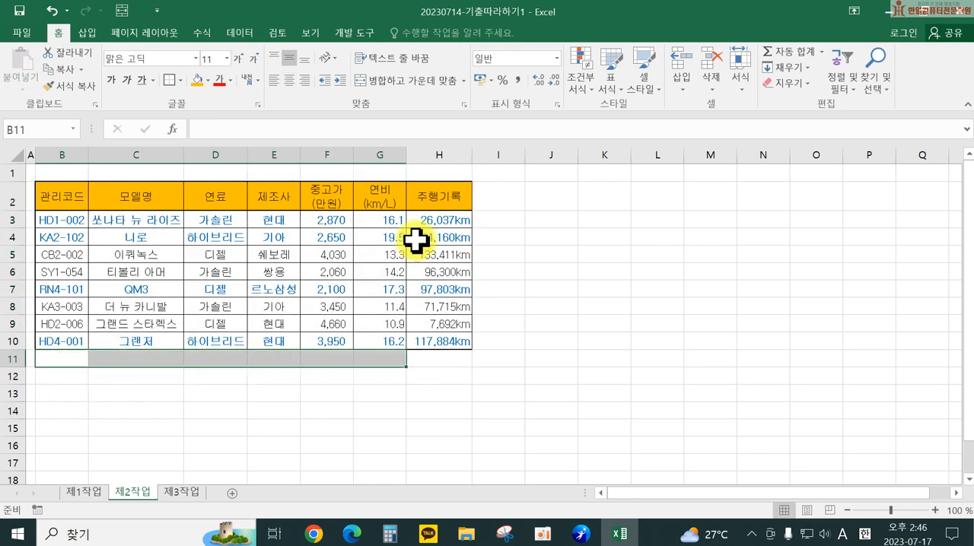
left_click(414, 85)
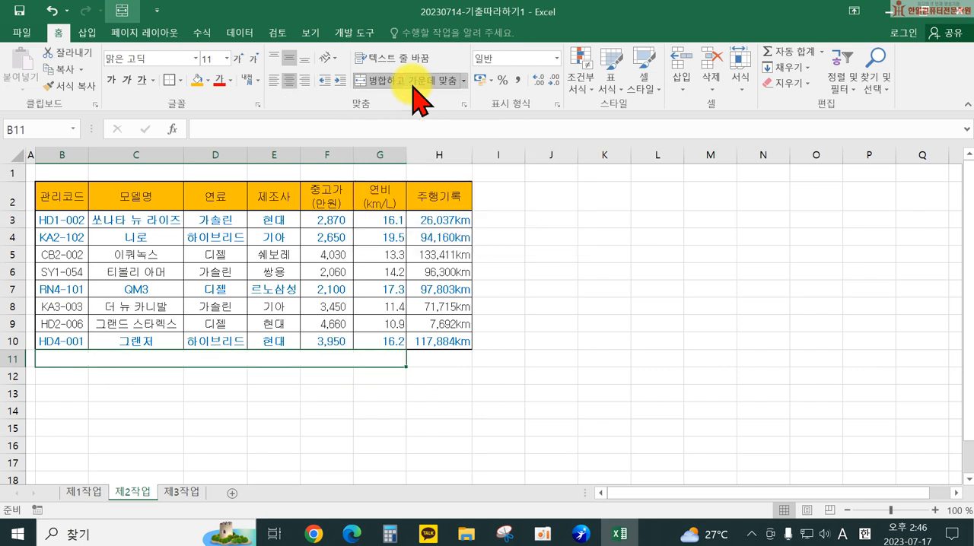
type("g")
type("useo wkehdckdml")
key("Left")
key("Right")
type("guseo")
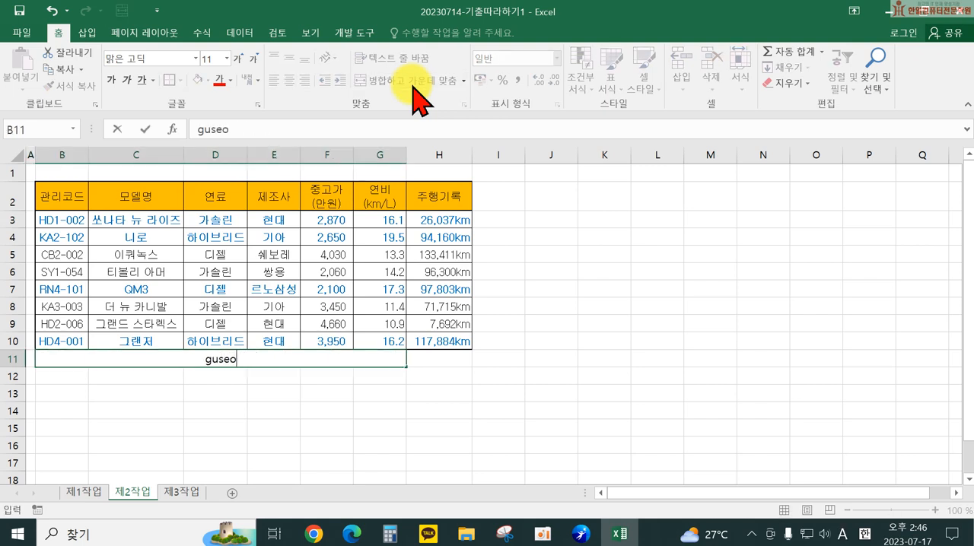
type(" wkehdckdml")
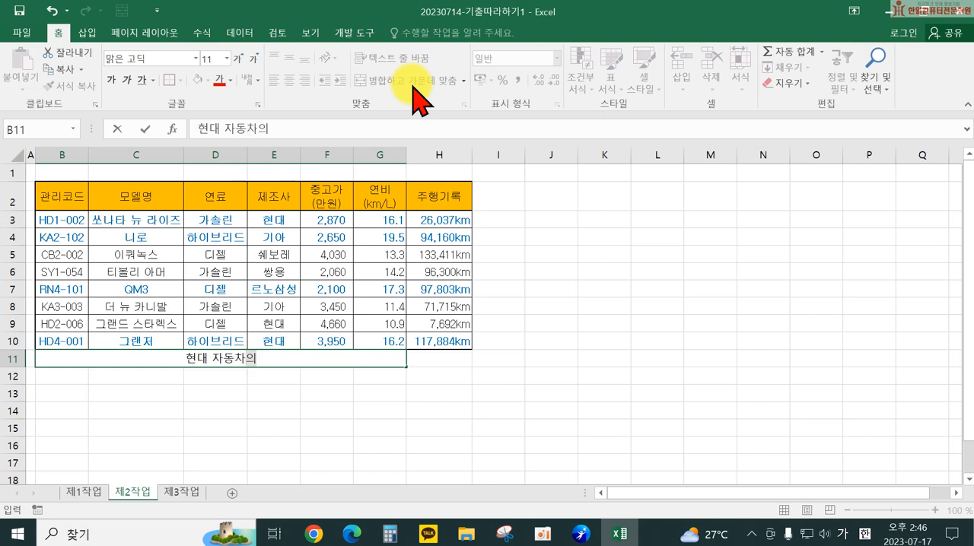
type(" dusql(")
type("km/L")
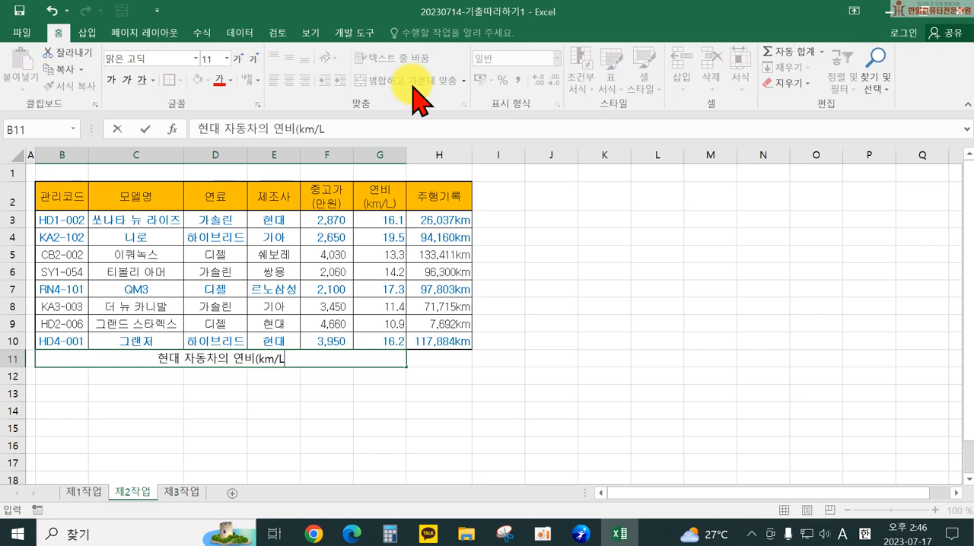
type(")")
key("Hangul")
type("jdrbs")
key("Return")
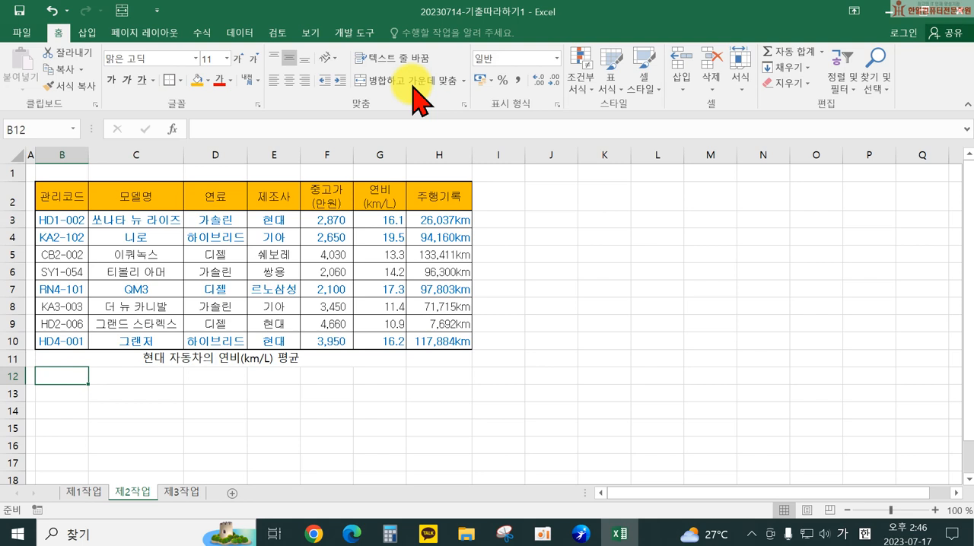
Step: Enter the formula =DAVERAGE(B2:H10,G2,E2:E3) in H11 to average the fuel economy of the 현대 cars
left_click(438, 356)
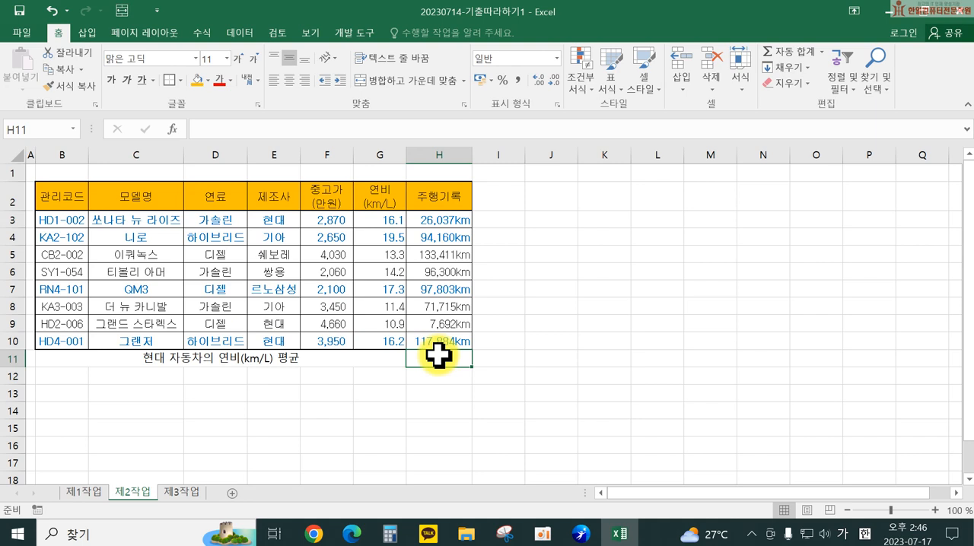
type("=")
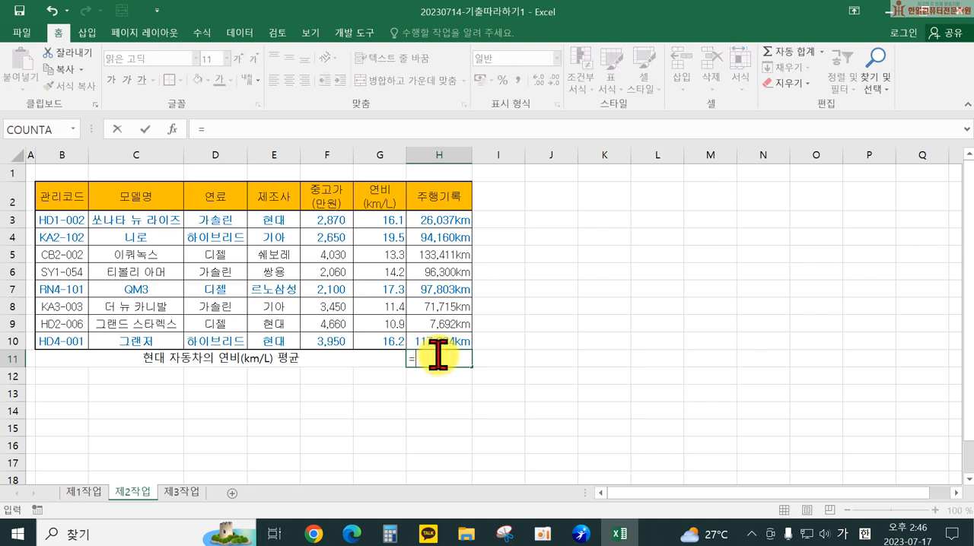
type("dave")
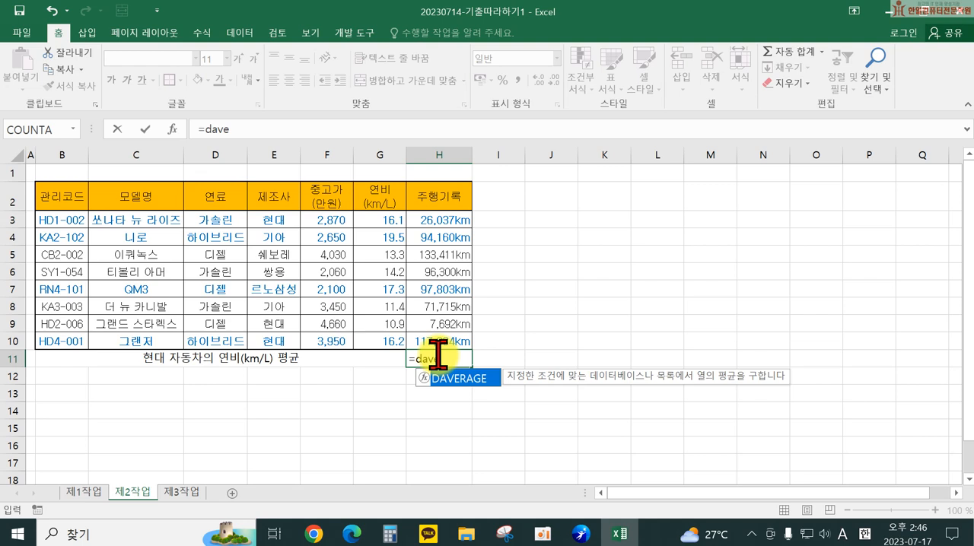
key("Tab")
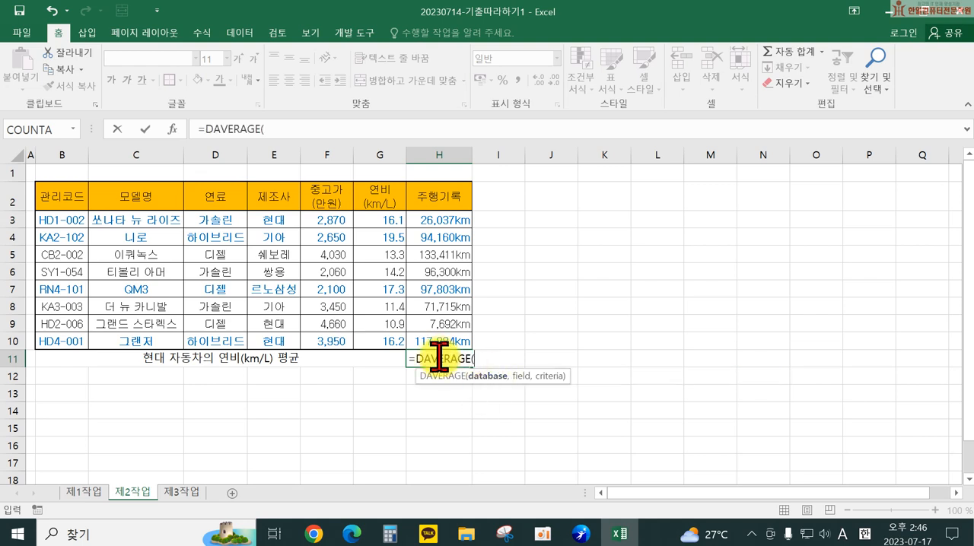
left_click_drag(76, 194, 441, 339)
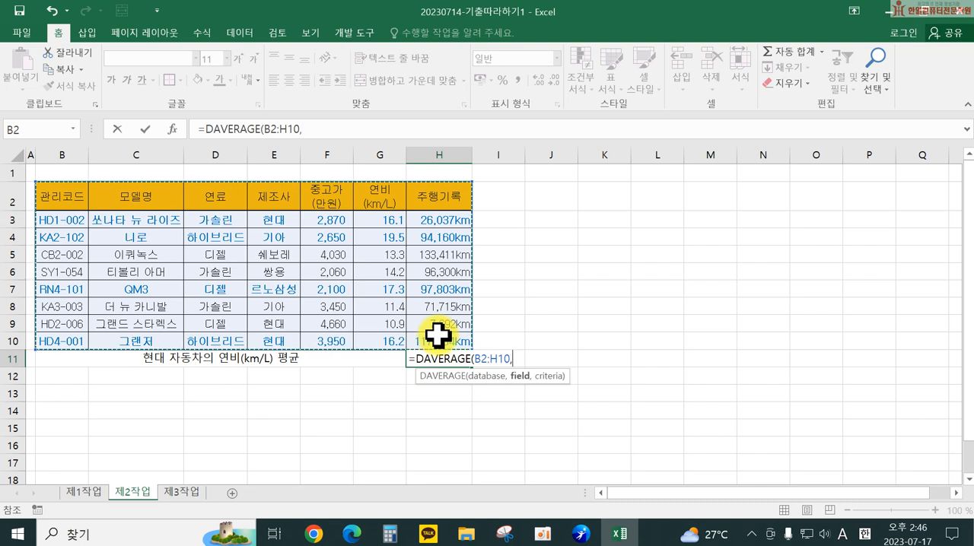
type(",")
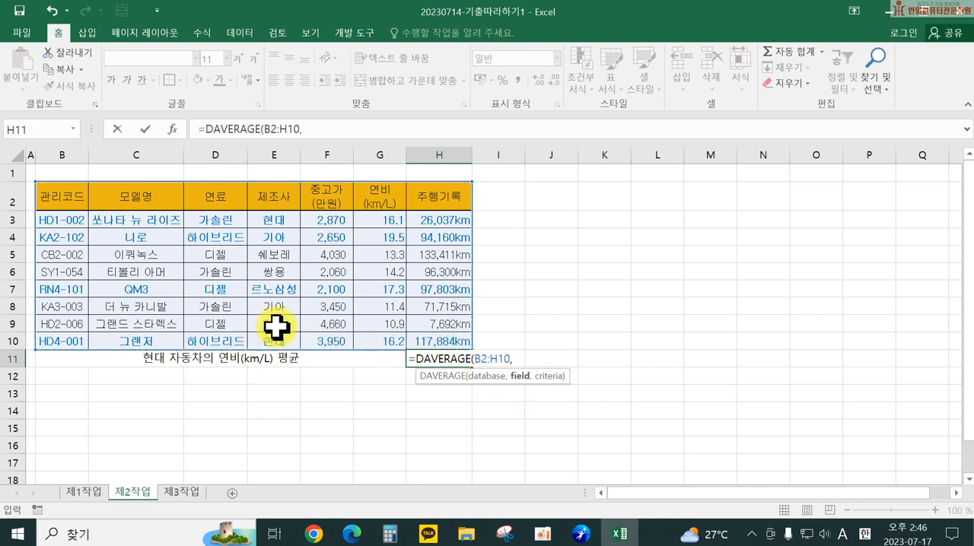
left_click(381, 199)
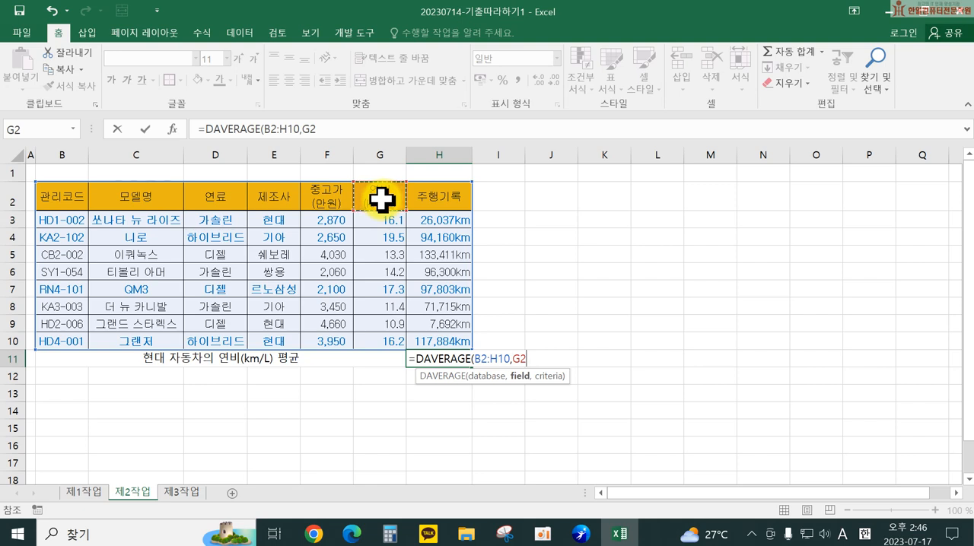
type(",")
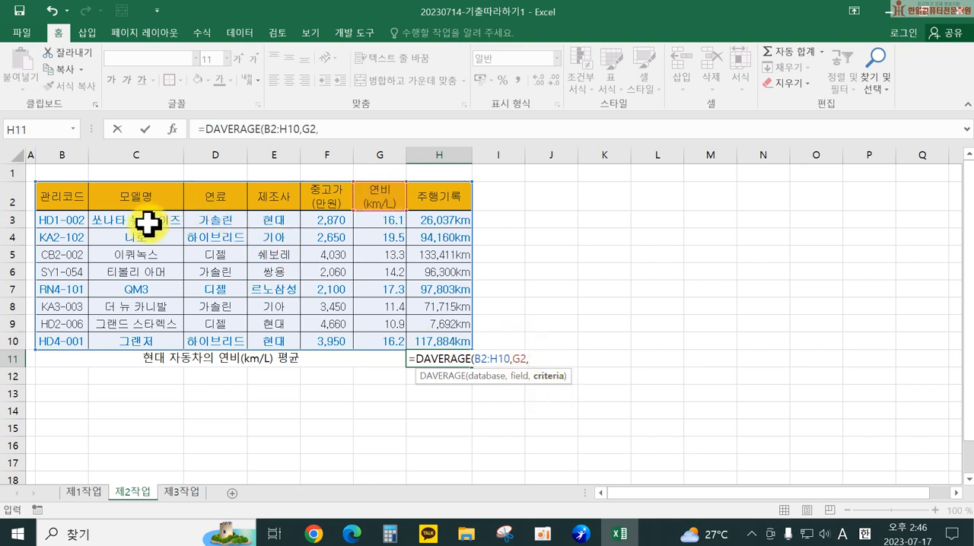
left_click_drag(274, 199, 276, 218)
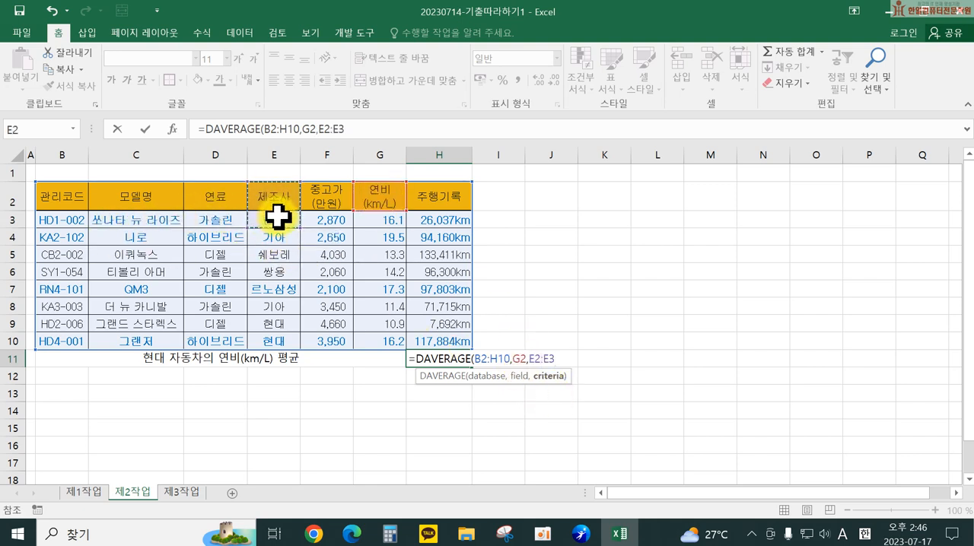
type(")")
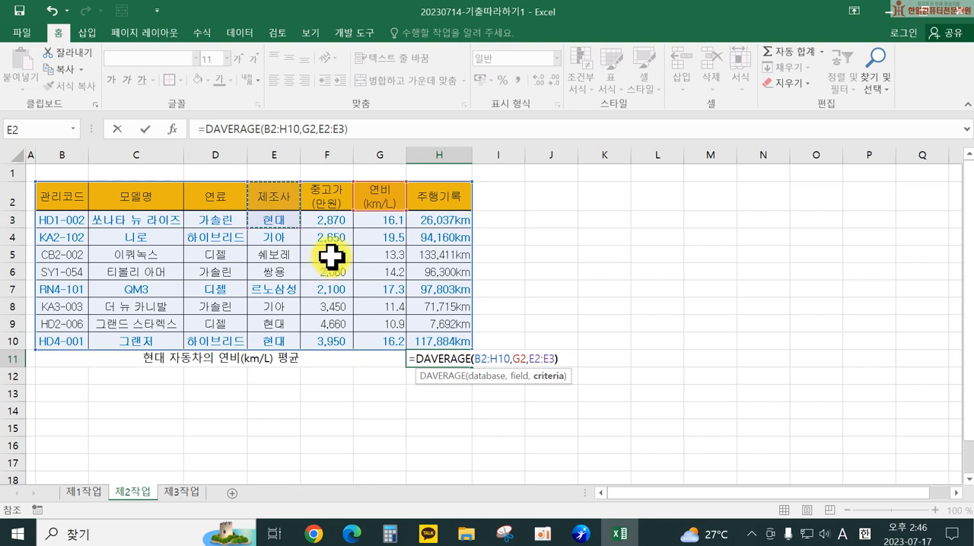
key("Return")
double_click(442, 359)
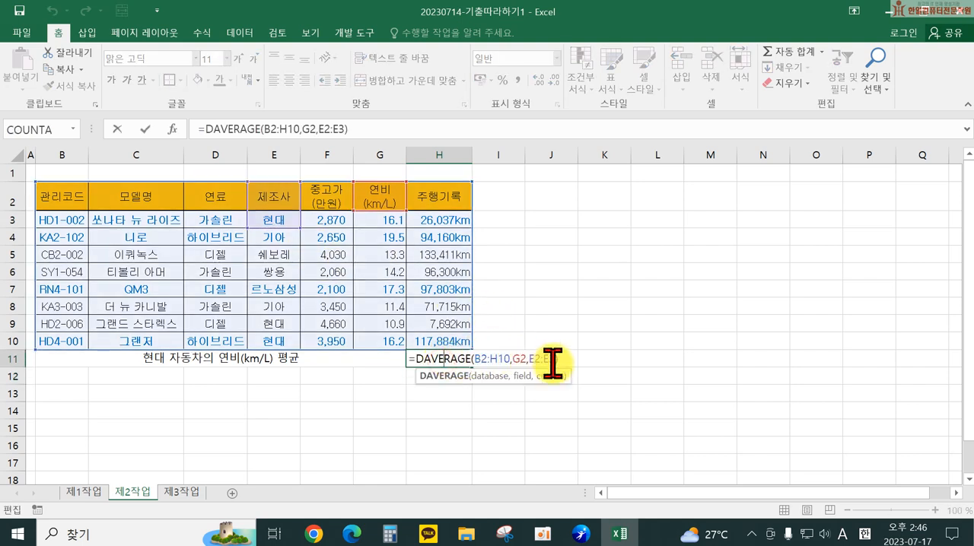
key("Return")
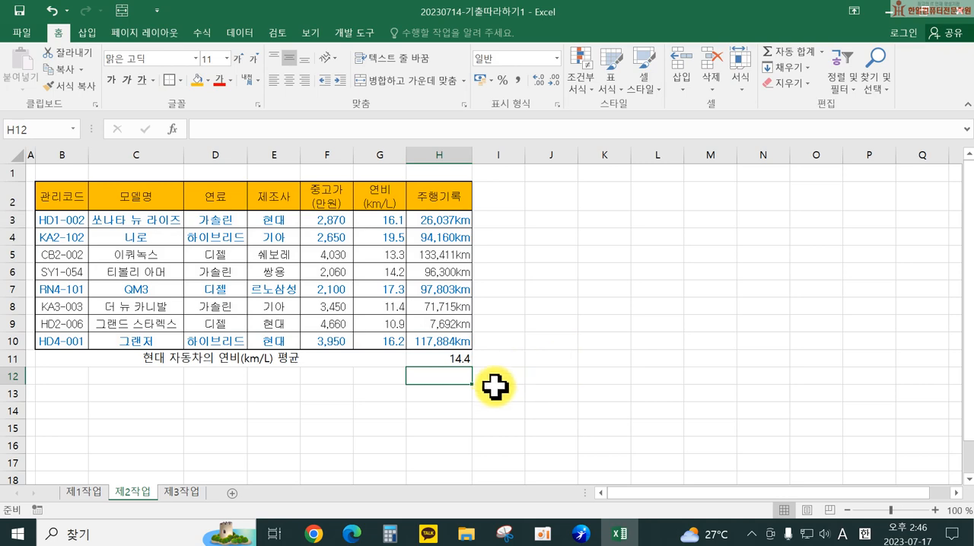
Step: AutoFit the width of column H and review the DAVERAGE formula in H11
scroll(498, 381, "up", 2)
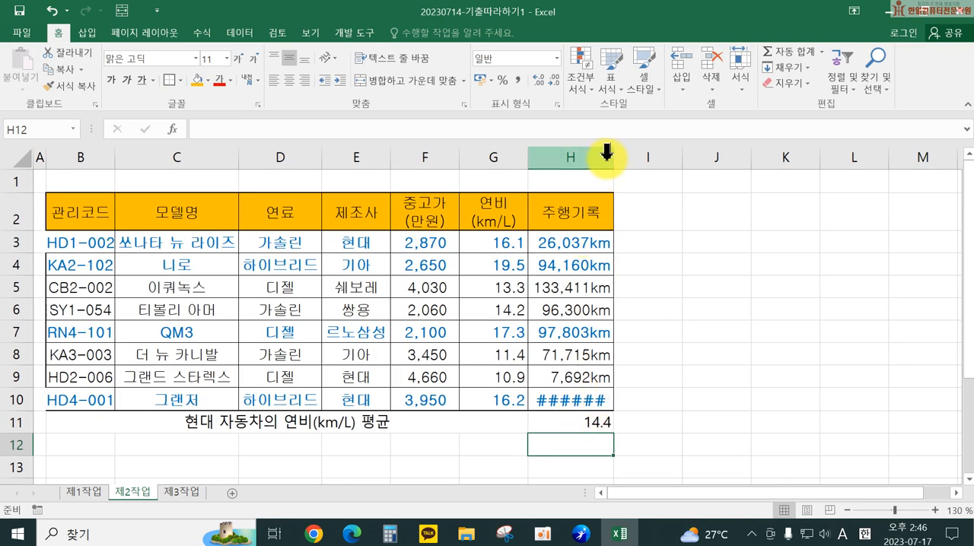
double_click(614, 156)
double_click(590, 420)
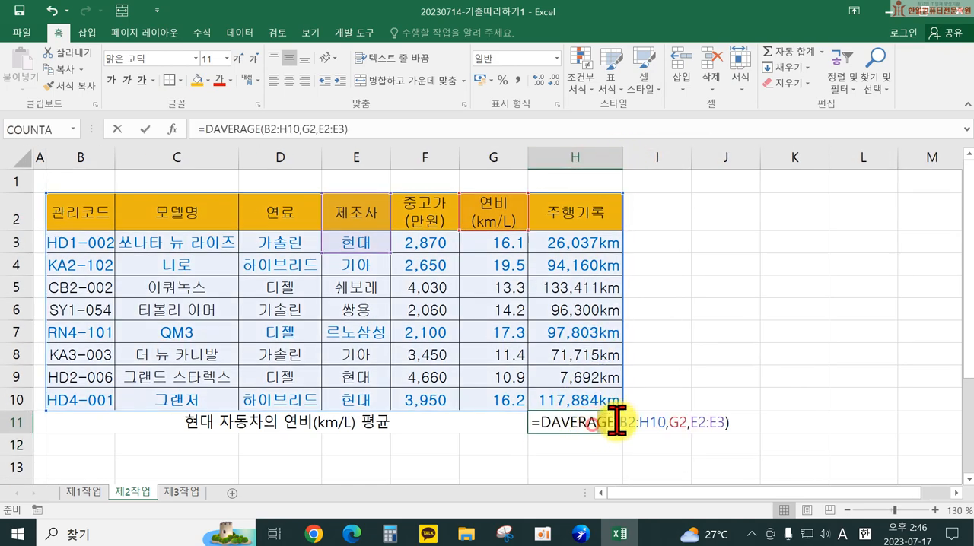
key("Return")
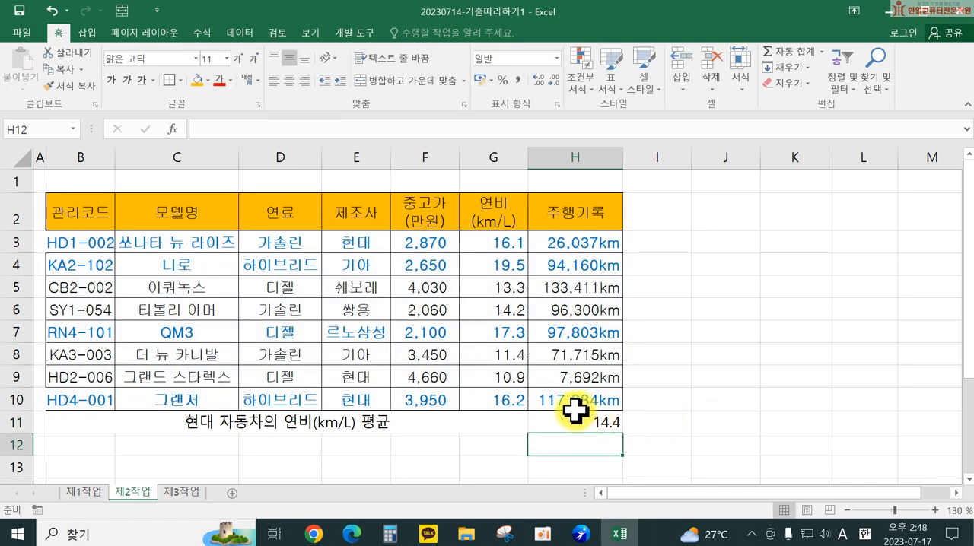
Step: Centre the contents of the average row B11:H11 and apply all borders to it
left_click_drag(302, 417, 554, 420)
left_click(289, 79)
left_click(289, 79)
left_click(181, 79)
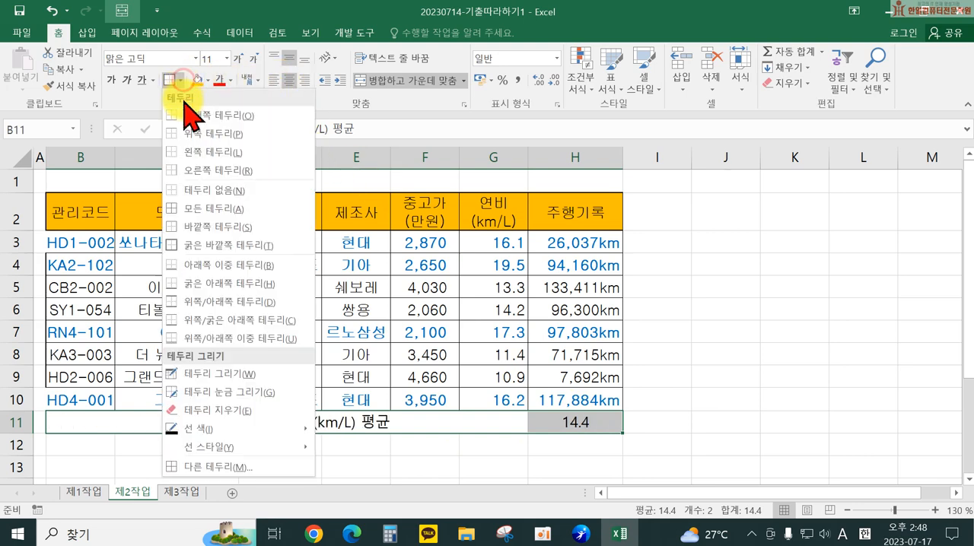
left_click(226, 211)
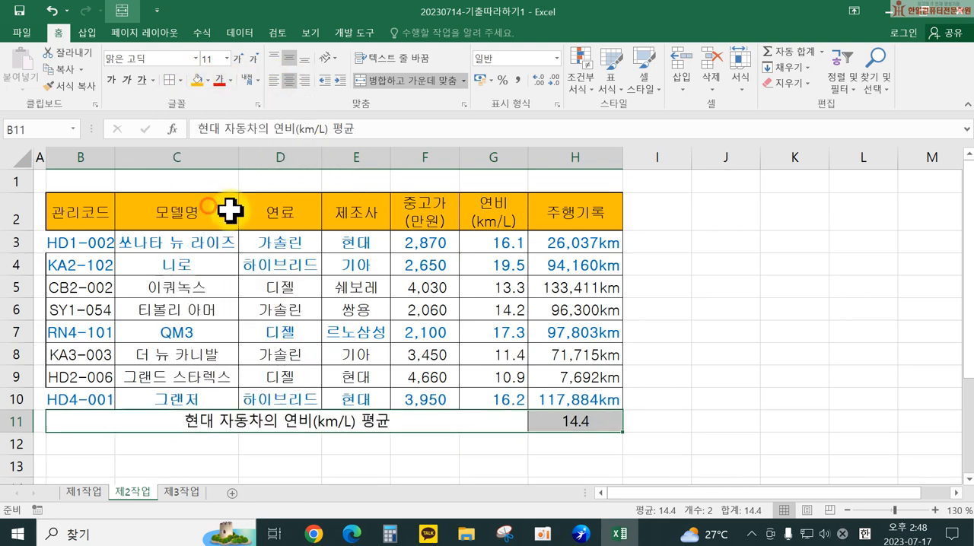
left_click(819, 372)
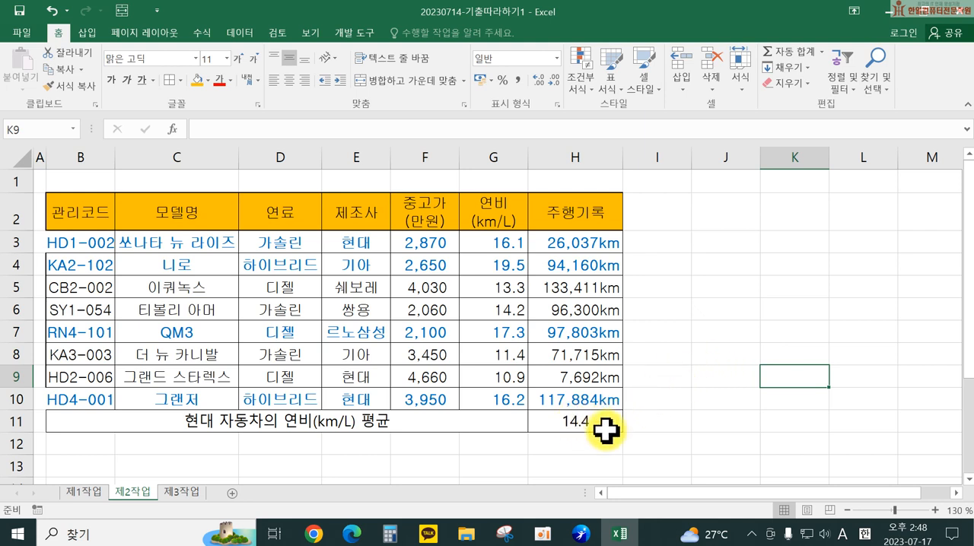
Step: Run Goal Seek on H11 with a target value of 15 by changing cell G3, and accept the solution
left_click(581, 420)
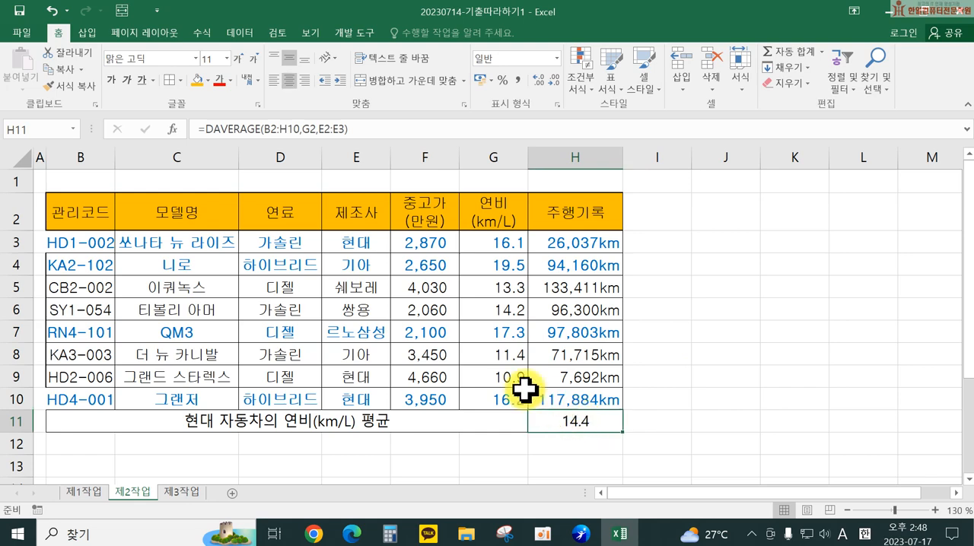
left_click(241, 33)
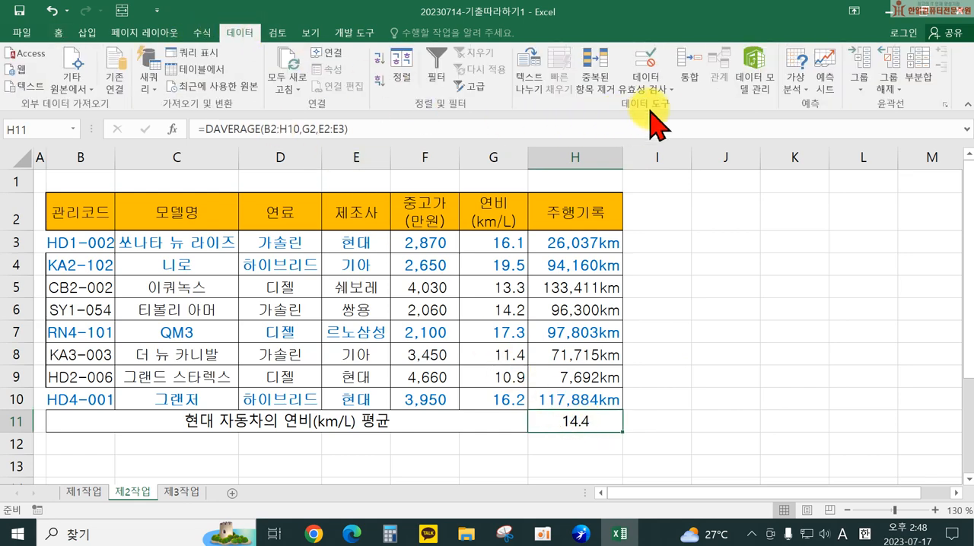
left_click(792, 85)
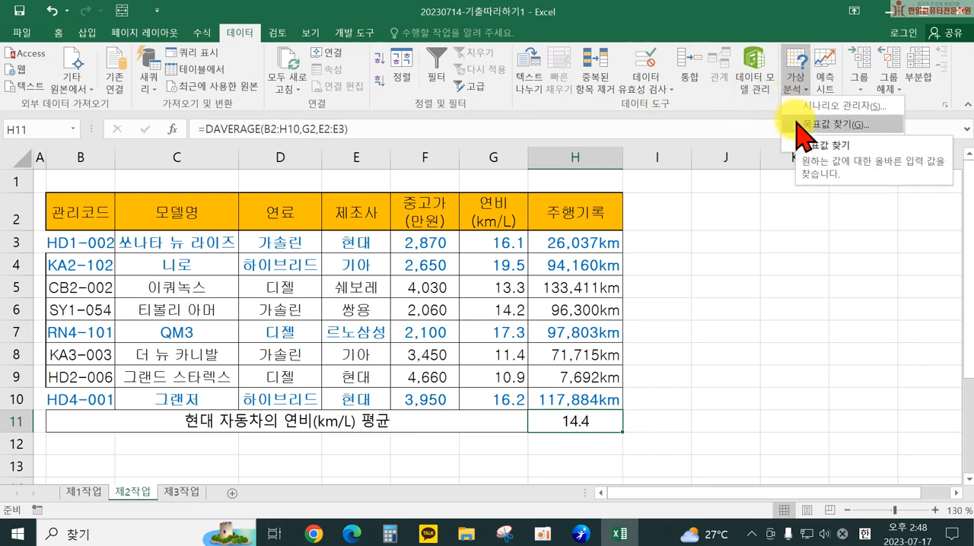
left_click(800, 125)
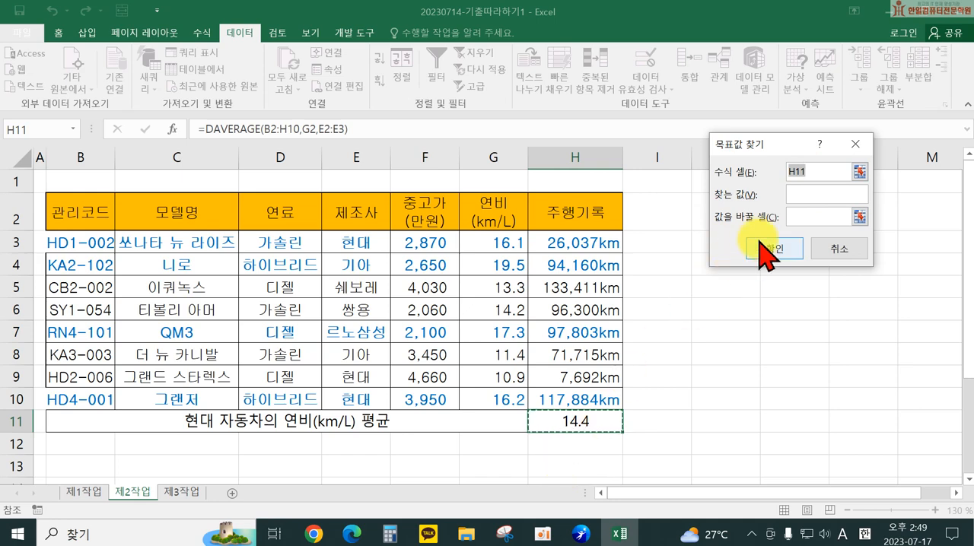
left_click(797, 193)
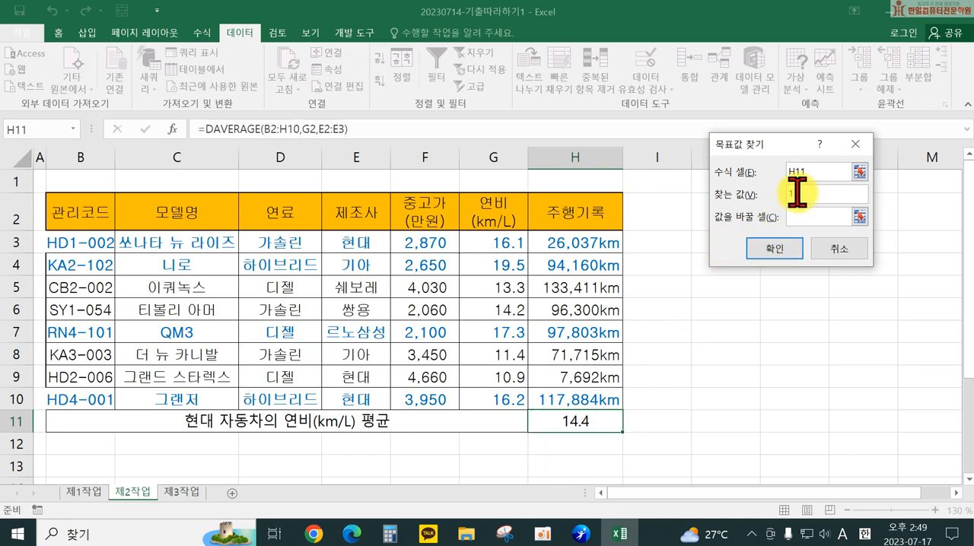
left_click(804, 217)
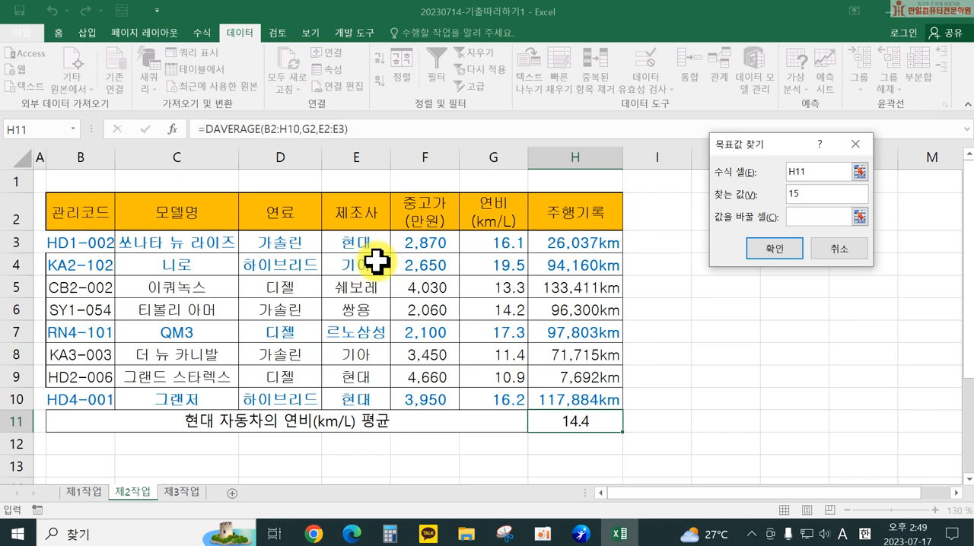
left_click(486, 243)
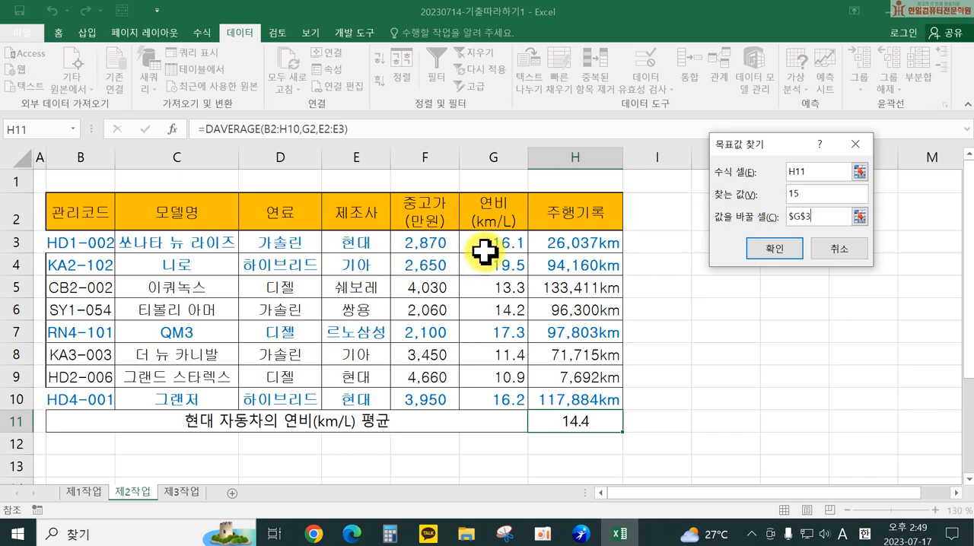
left_click(764, 249)
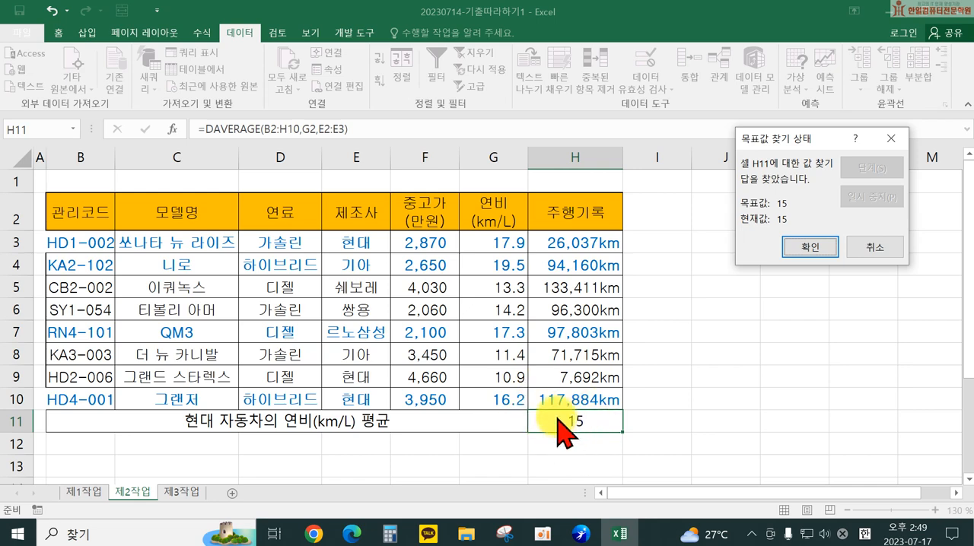
left_click(810, 248)
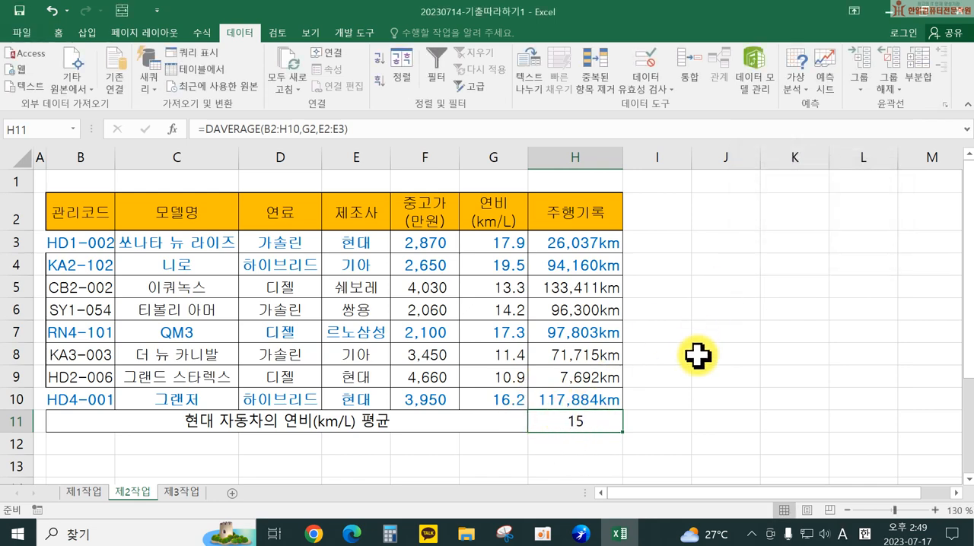
left_click_drag(764, 373, 753, 374)
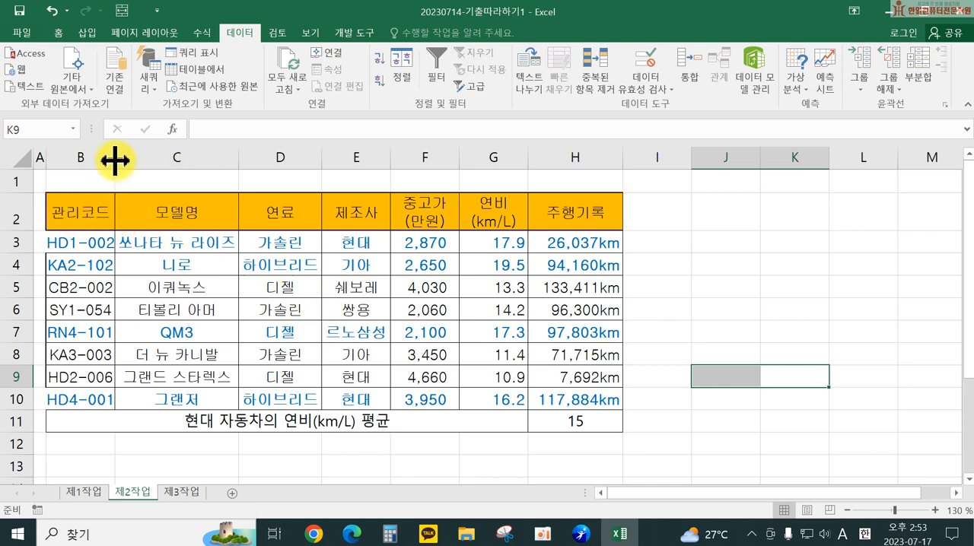
Step: Widen column B slightly and copy the 관리코드 and 주행기록 headers to B14:C14 as the criteria headings
left_click_drag(115, 157, 124, 157)
left_click(84, 216)
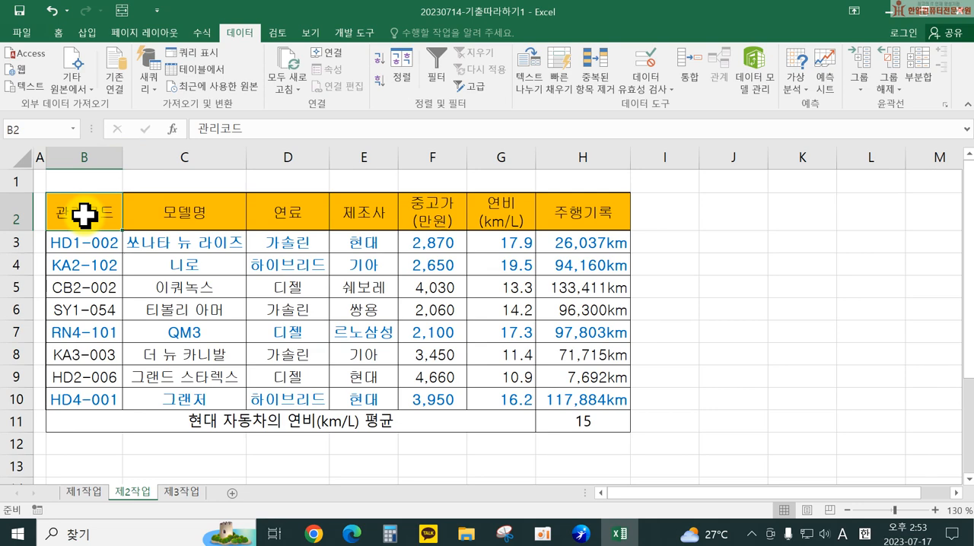
left_click(563, 217, "ctrl")
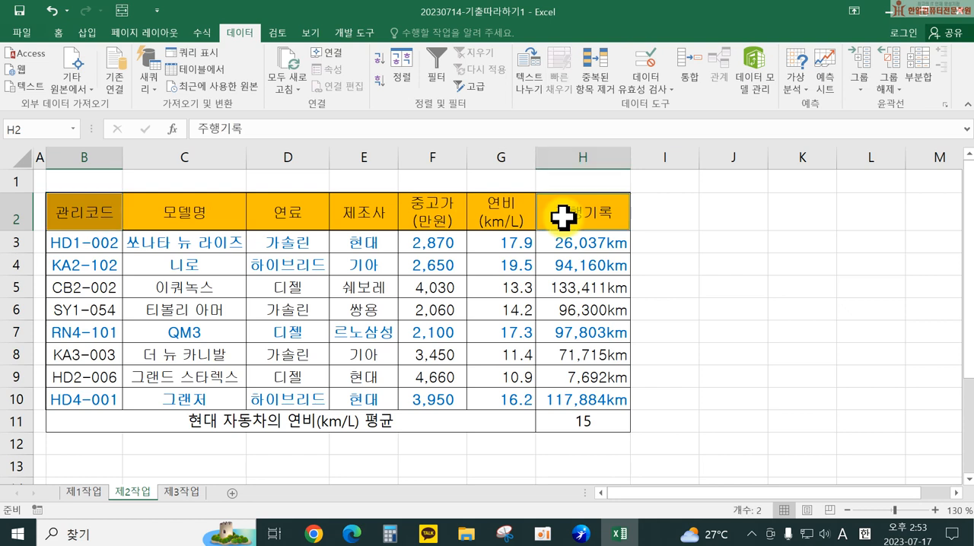
key("ctrl+c")
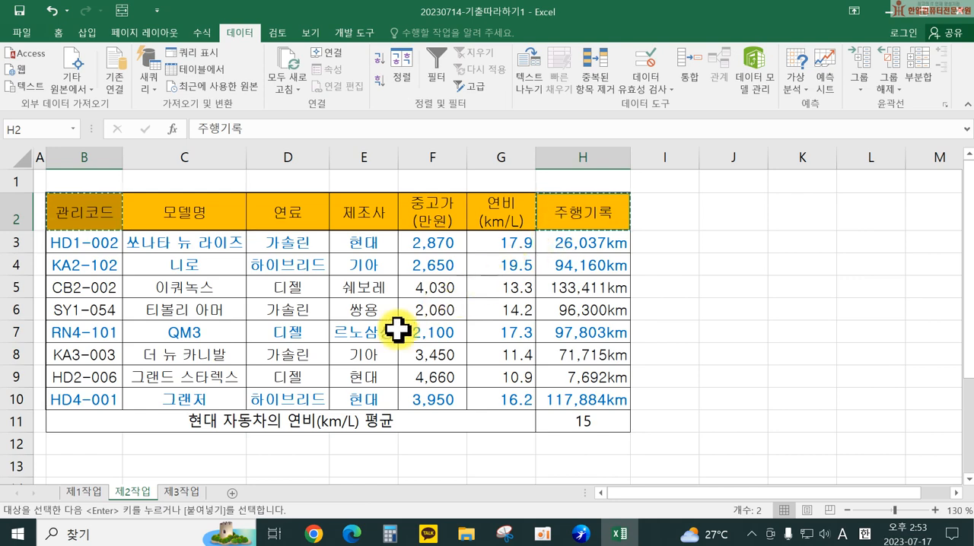
scroll(109, 413, "down", 1)
left_click(91, 407)
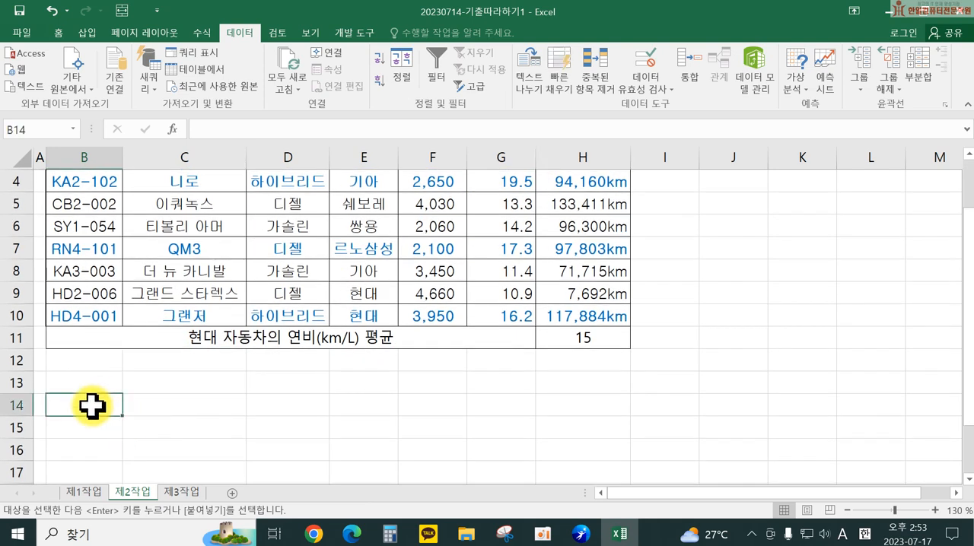
key("Return")
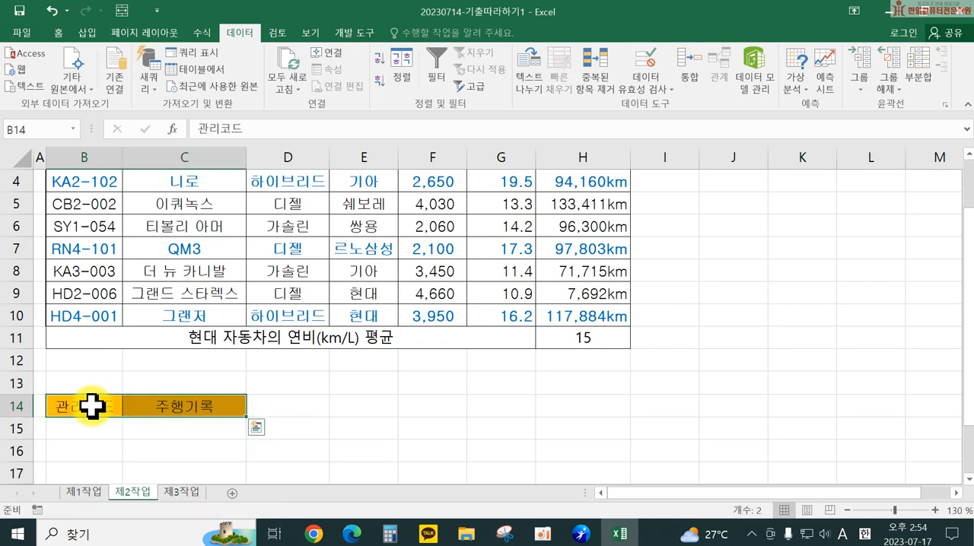
Step: Enter the filter criteria k* in B15 under 관리코드 and >=100000 in C16 under 주행기록
left_click(87, 426)
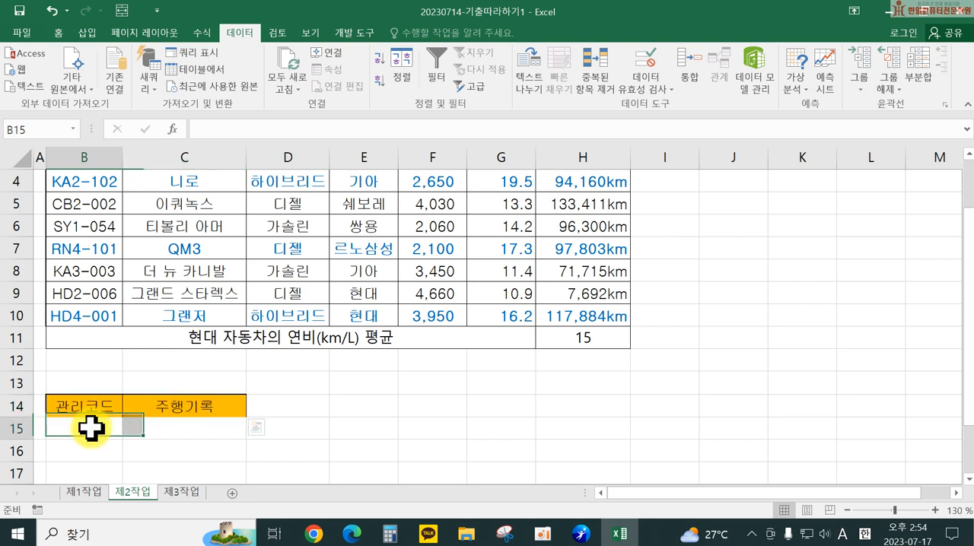
type("k*")
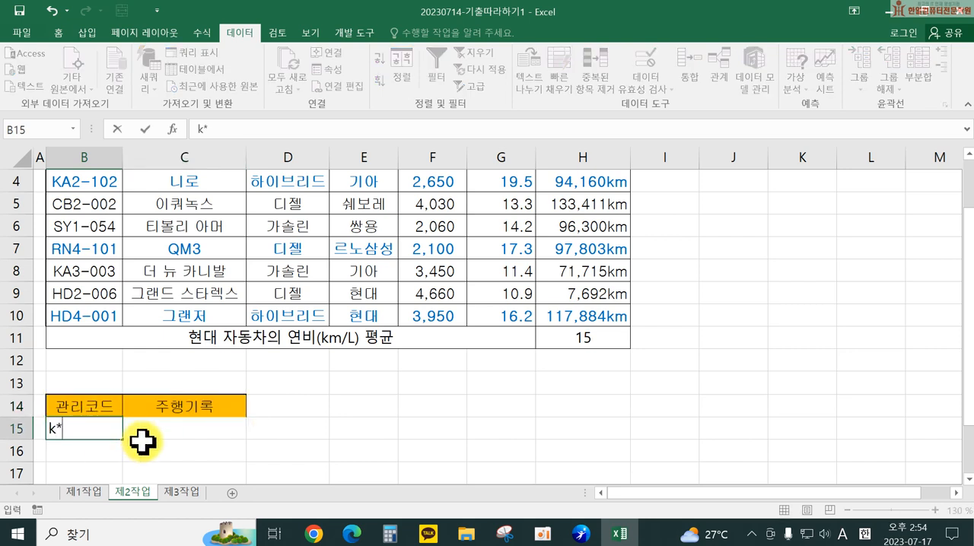
key("Return")
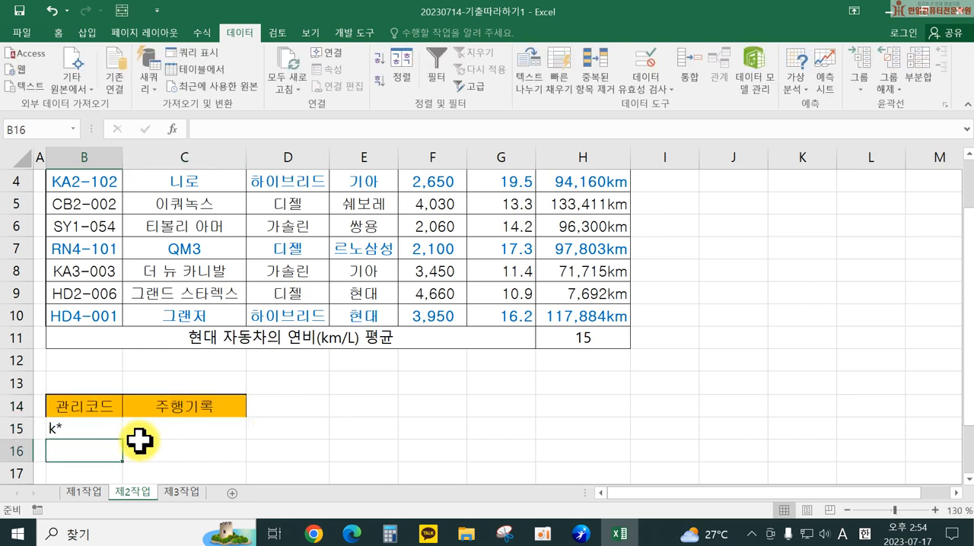
left_click(183, 451)
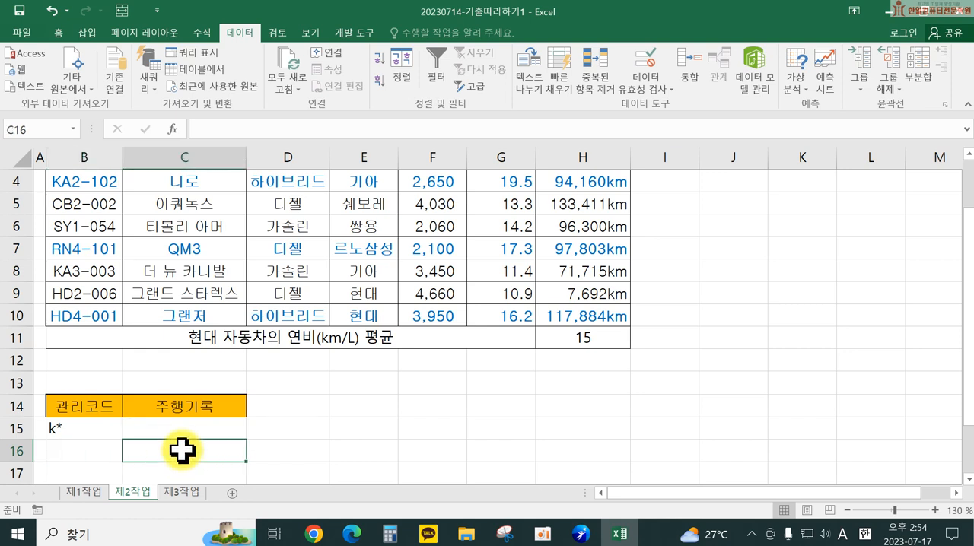
type(">=10")
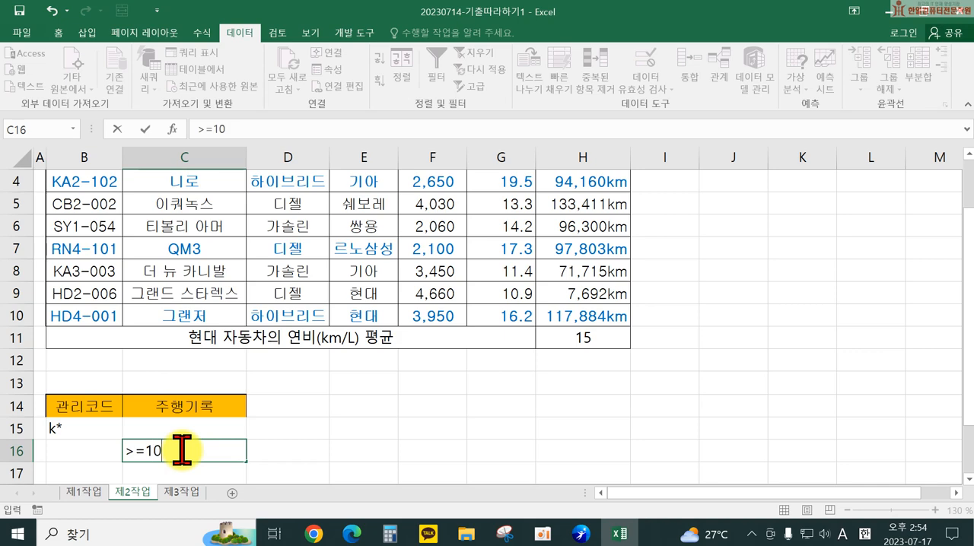
type("0000")
key("Return")
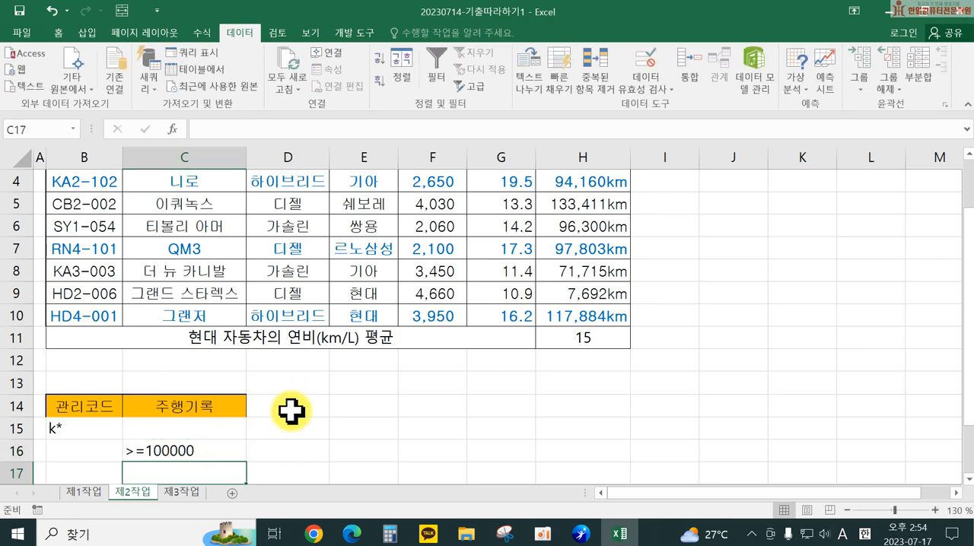
Step: Copy the 모델명, 연료, 중고가(만원) and 연비(km/L) headers to B18:E18 for the filter output
scroll(376, 422, "down", 1)
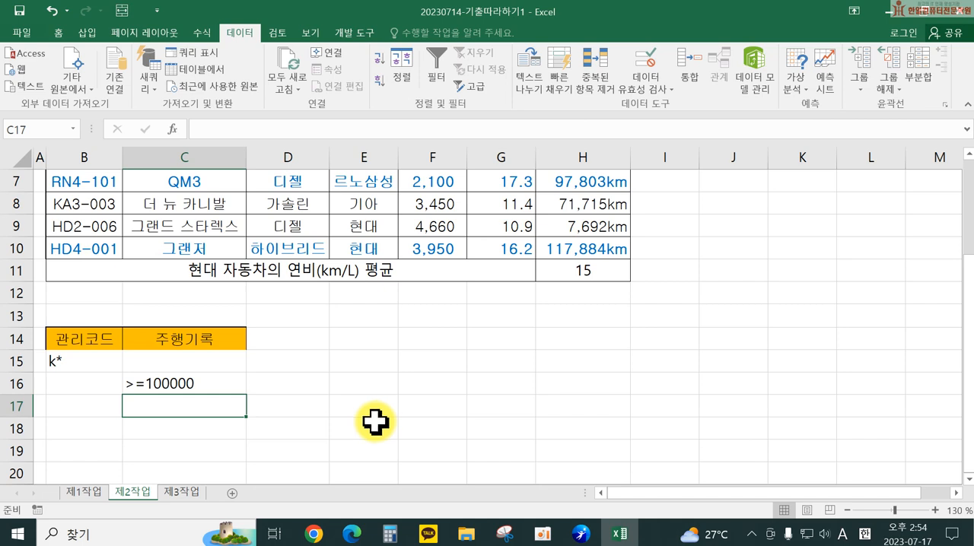
scroll(375, 422, "up", 2)
left_click(183, 215)
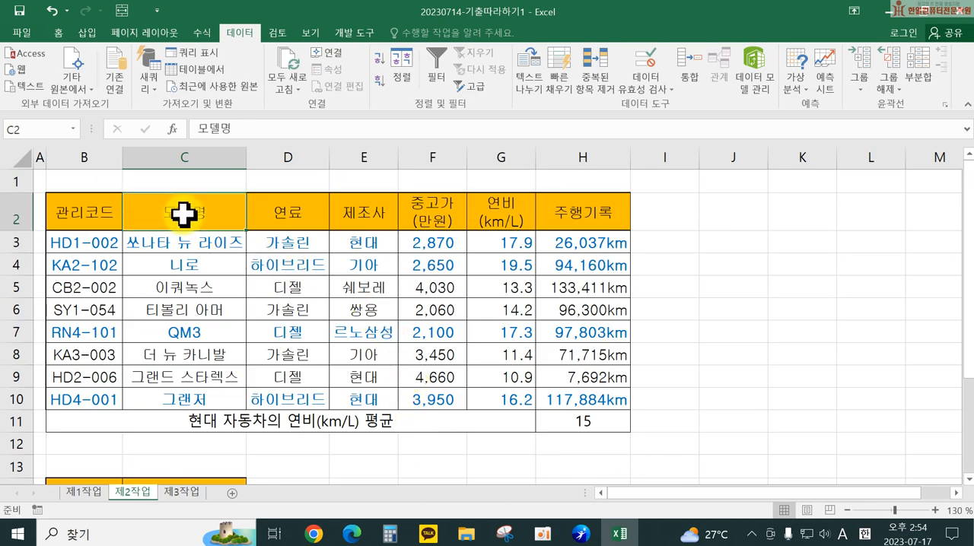
left_click_drag(184, 216, 291, 215)
left_click_drag(434, 210, 490, 210)
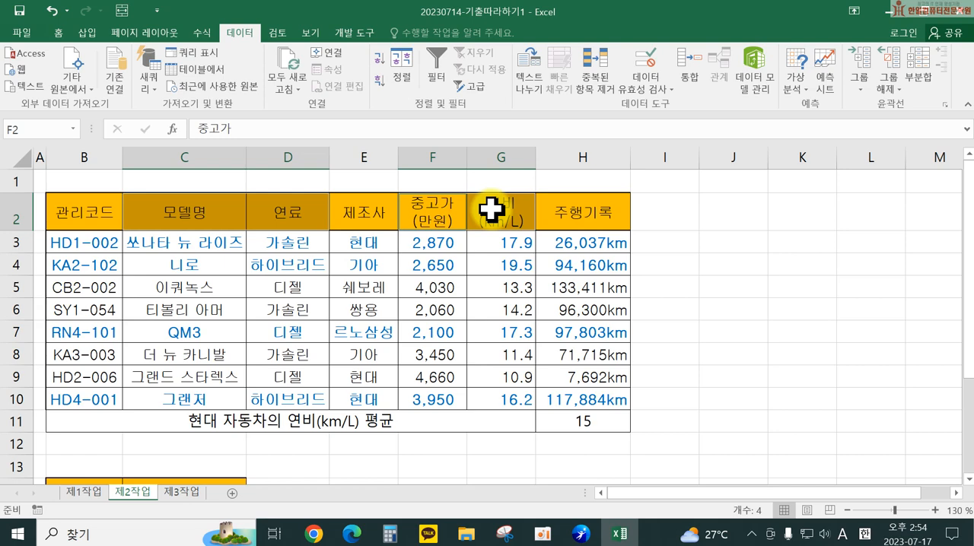
key("ctrl+c")
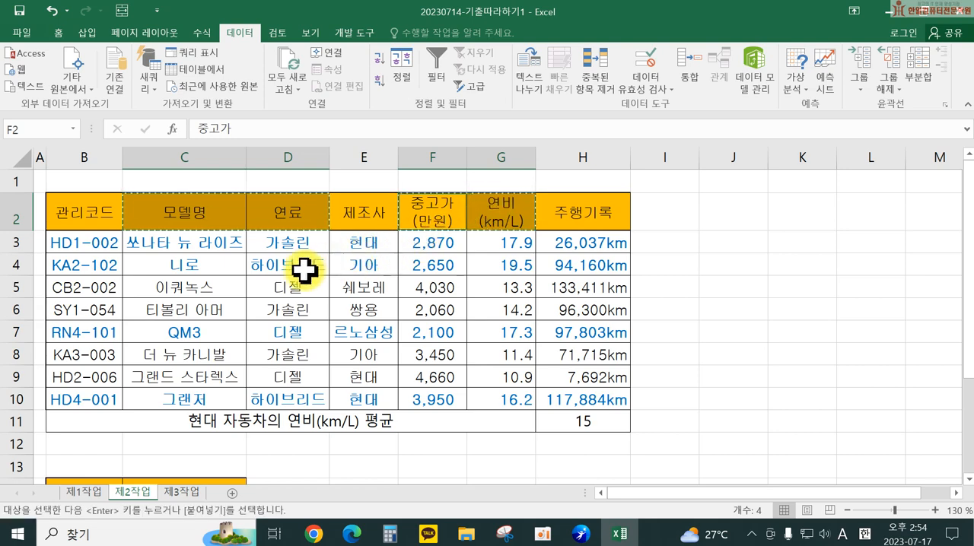
scroll(272, 309, "down", 3)
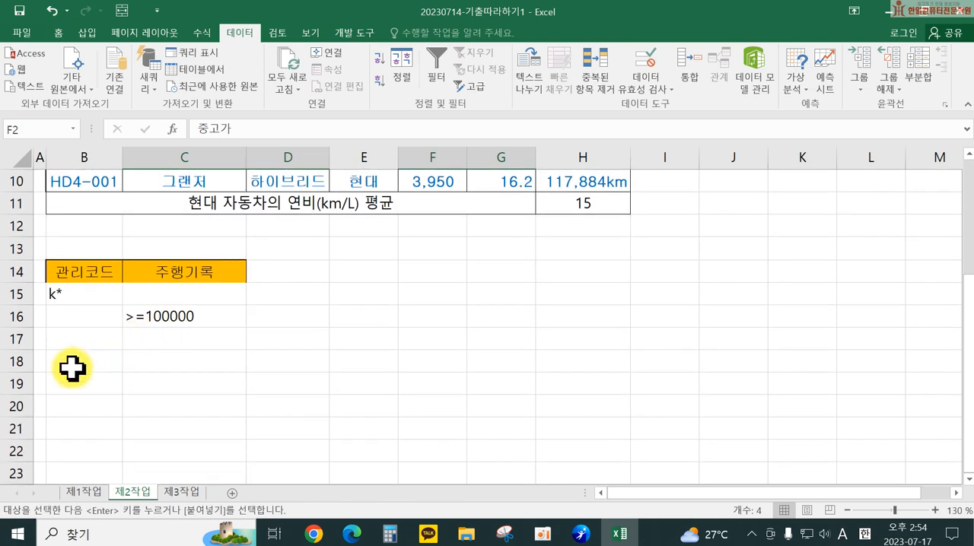
left_click(70, 365)
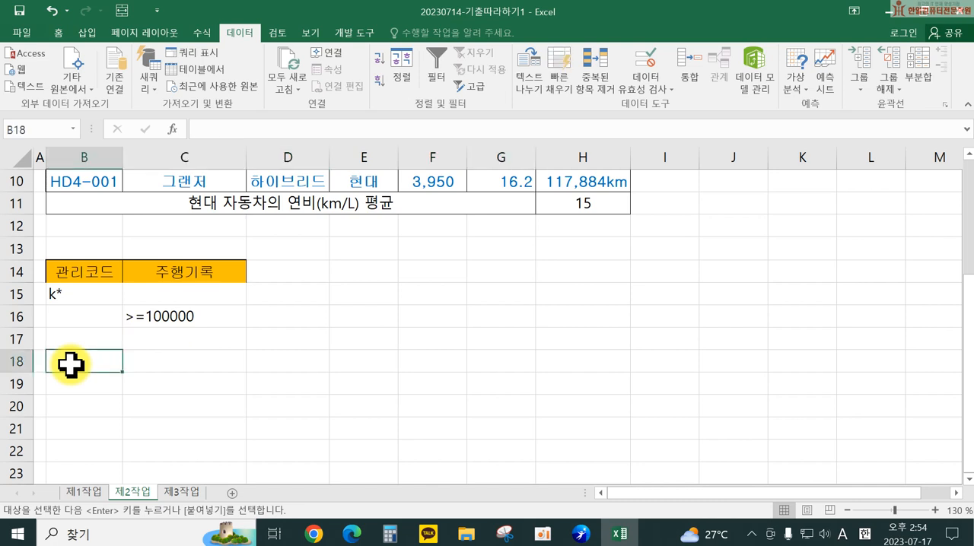
key("Return")
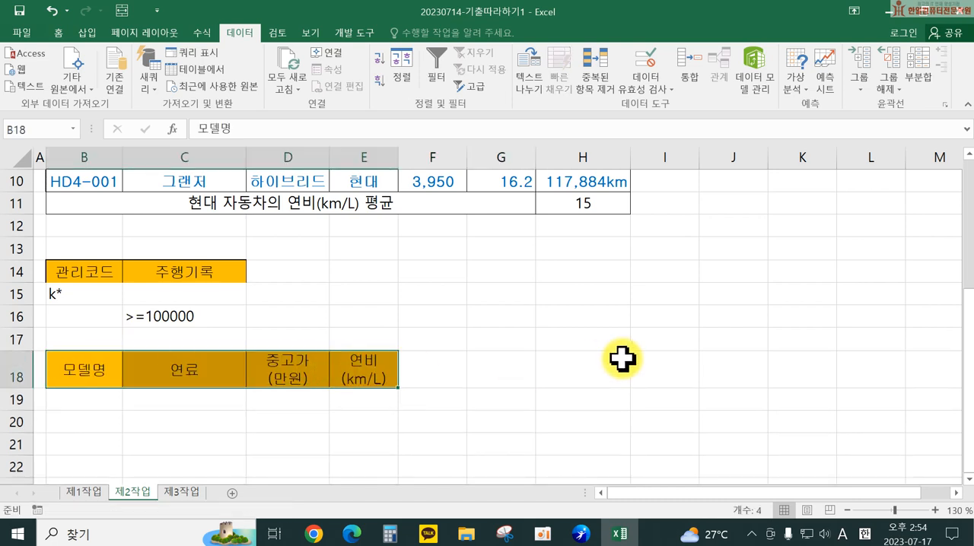
Step: Set up an Advanced Filter that copies results to another location, using B2:H10 as the list range
left_click(613, 363)
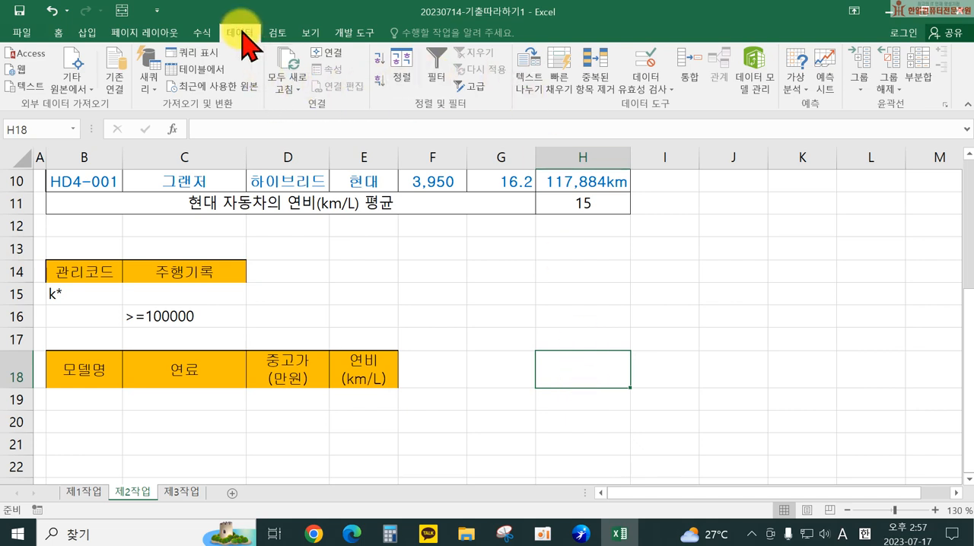
left_click(472, 88)
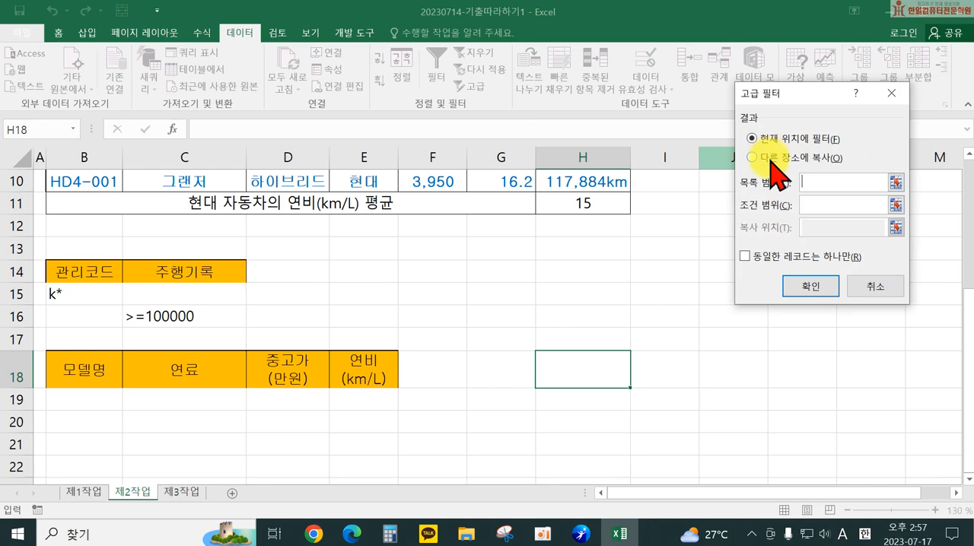
left_click(770, 159)
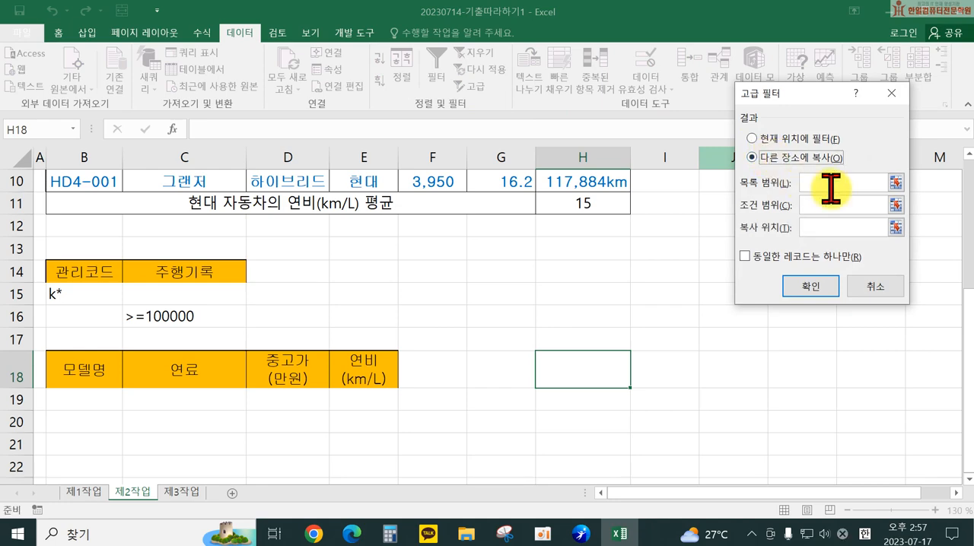
scroll(409, 235, "up", 3)
left_click_drag(83, 207, 572, 388)
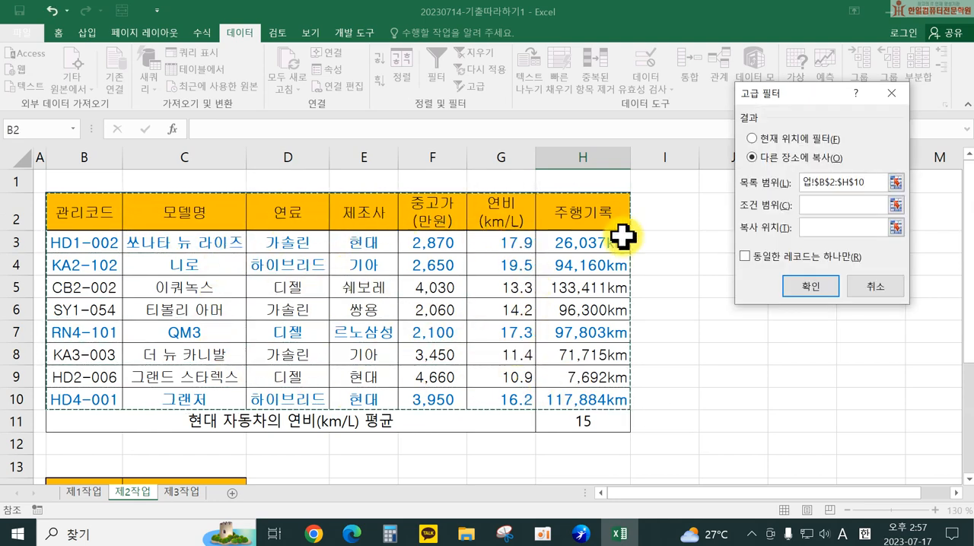
Step: Set the filter's criteria range to B14:C16 and its copy destination to B18:E18, and run it
left_click(812, 204)
scroll(304, 356, "down", 2)
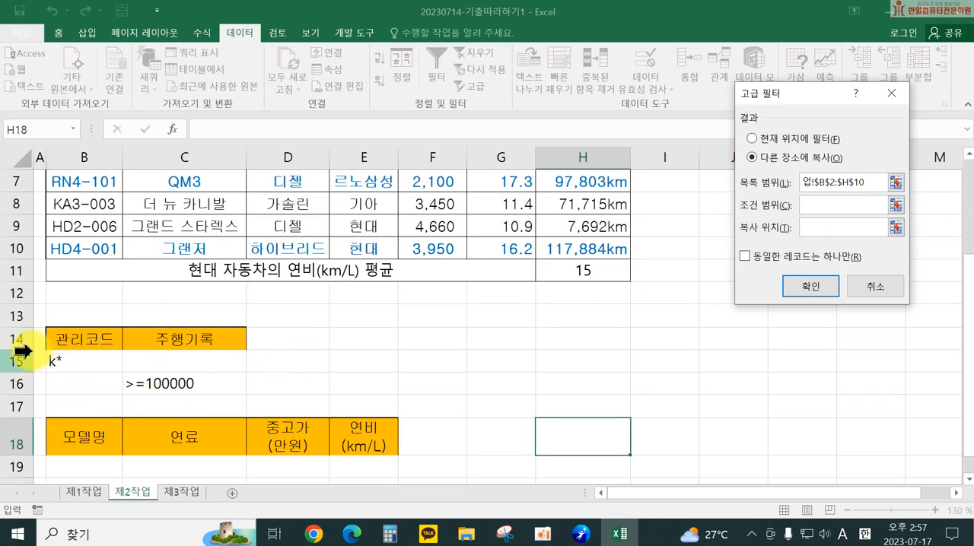
left_click_drag(81, 335, 178, 380)
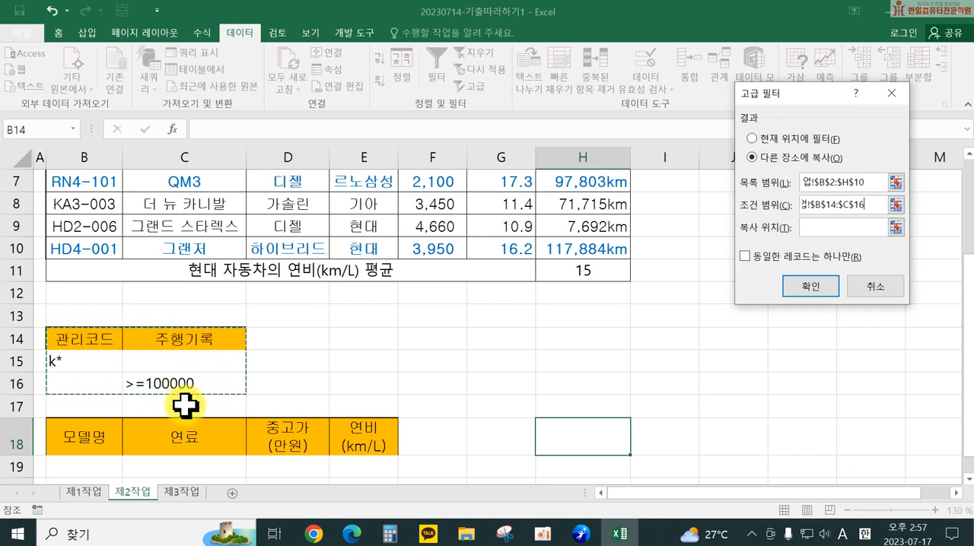
left_click(813, 227)
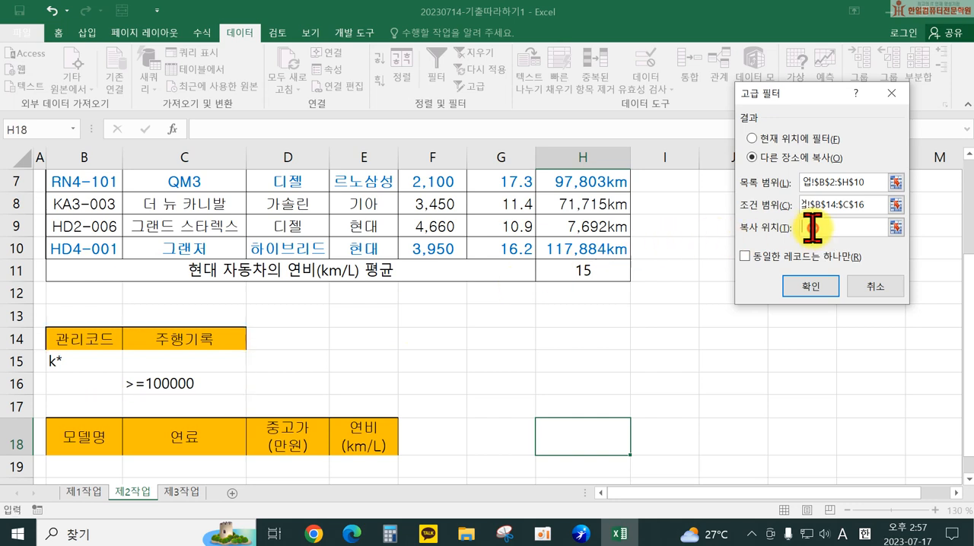
left_click_drag(66, 440, 360, 435)
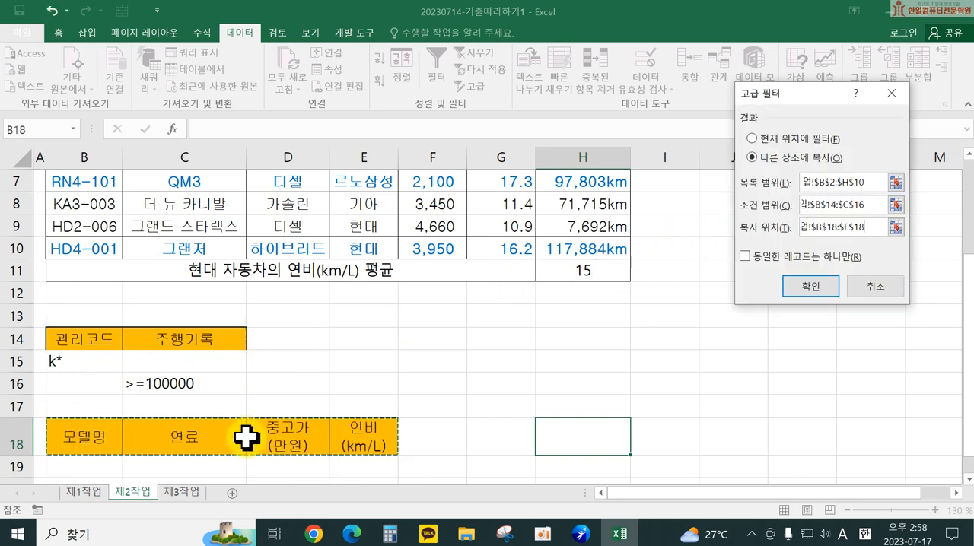
left_click(809, 287)
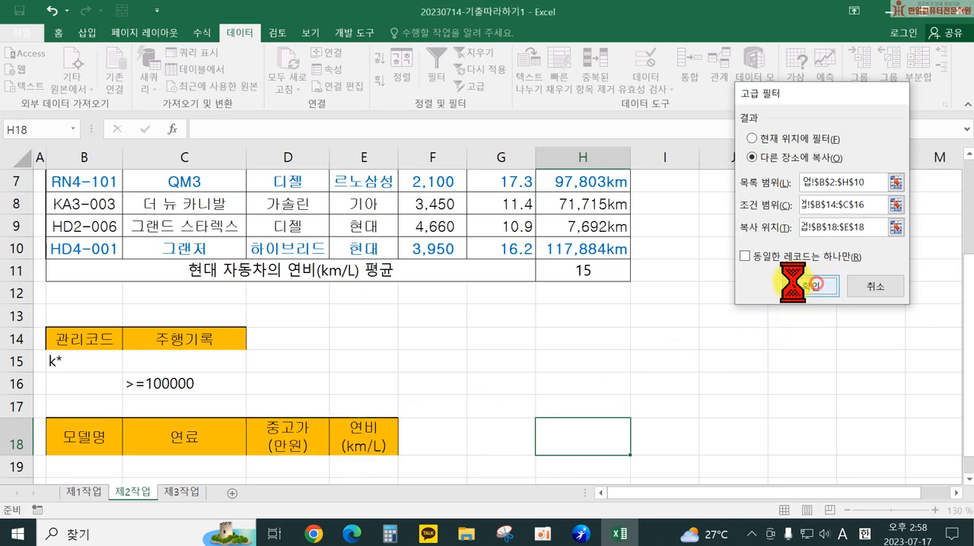
scroll(478, 360, "down", 2)
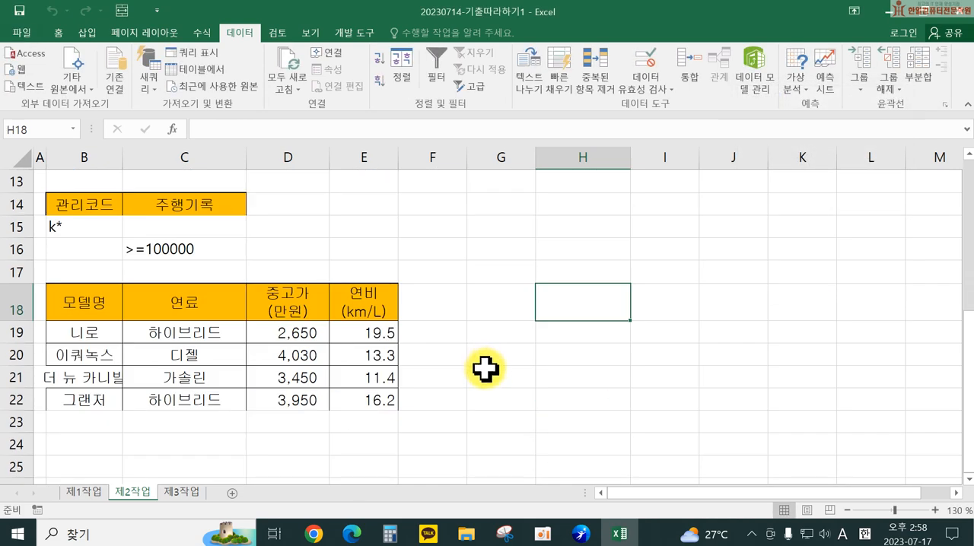
scroll(484, 369, "up", 1)
scroll(483, 370, "down", 1)
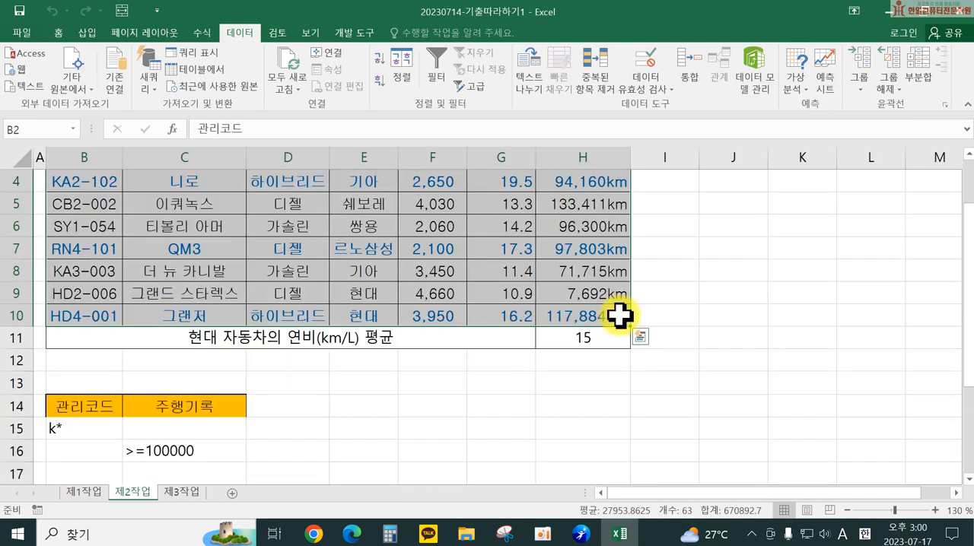
Step: Copy the B4:H12 table from sheet 제1작업 to B2 on sheet 제3작업, keeping the source column widths
left_click(182, 492)
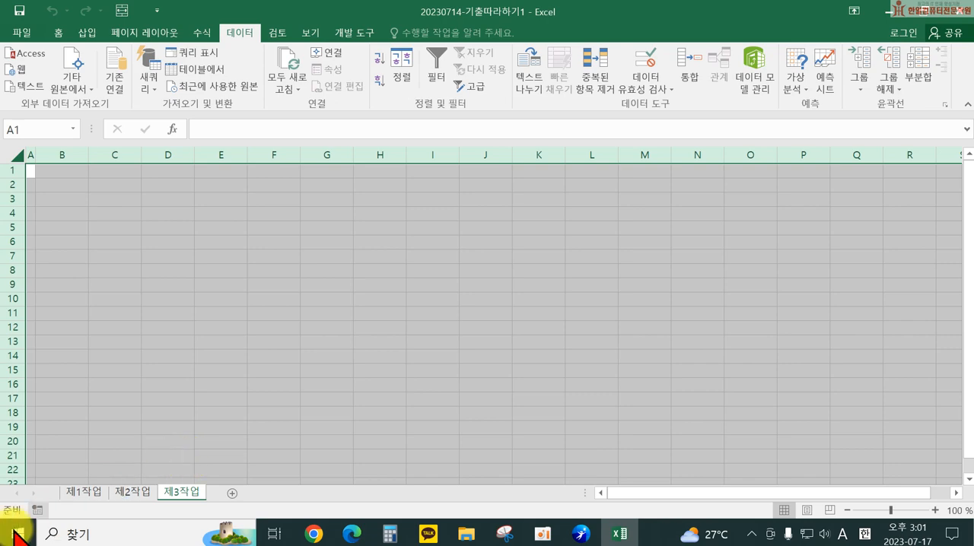
left_click(85, 493)
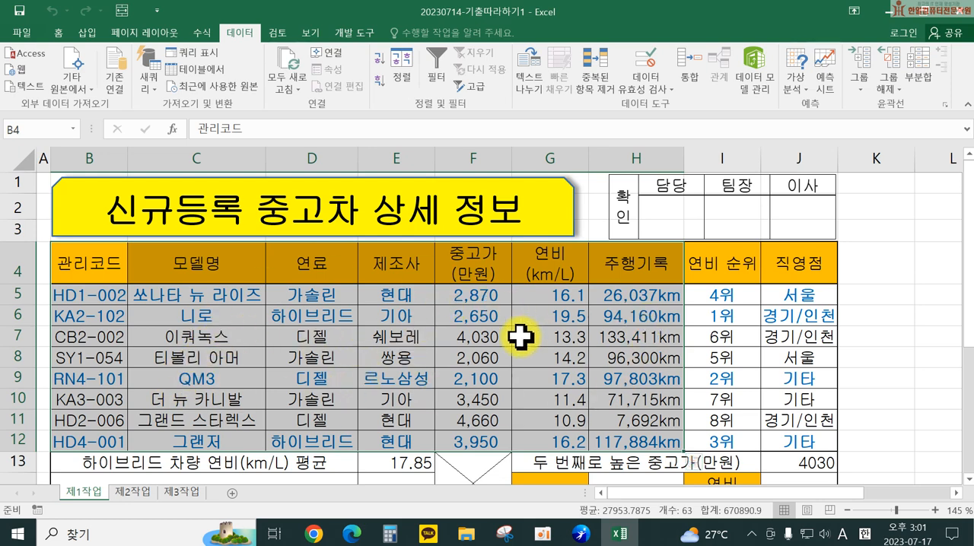
key("ctrl+c")
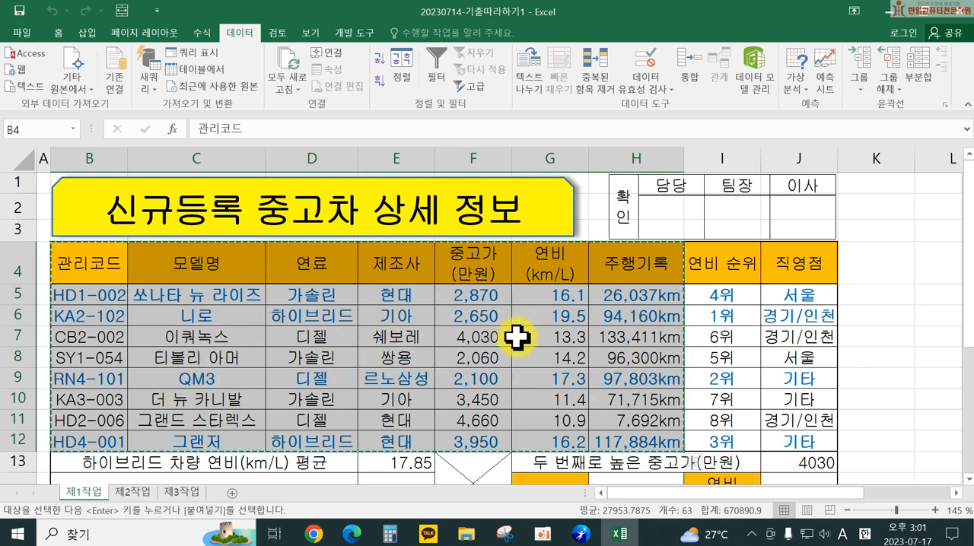
left_click(193, 494)
left_click(71, 190)
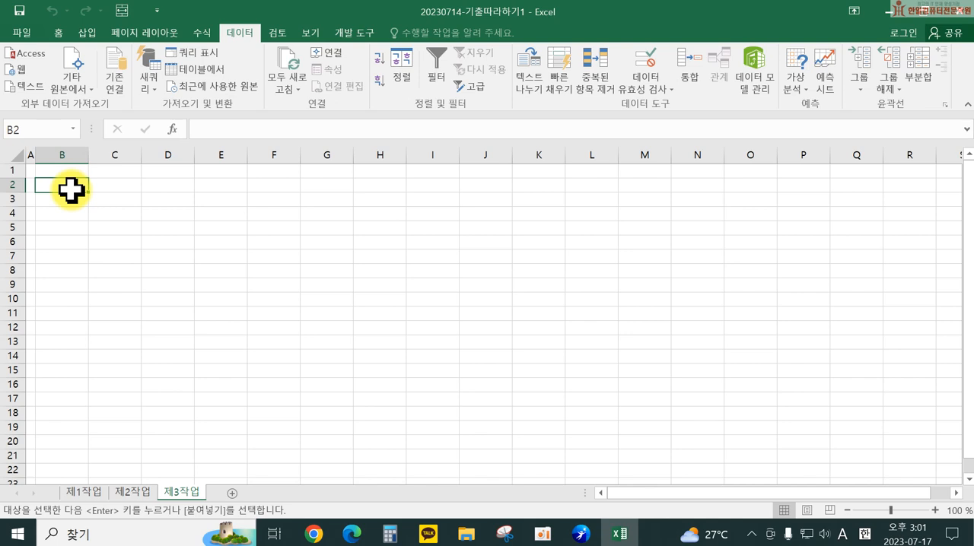
right_click(71, 190)
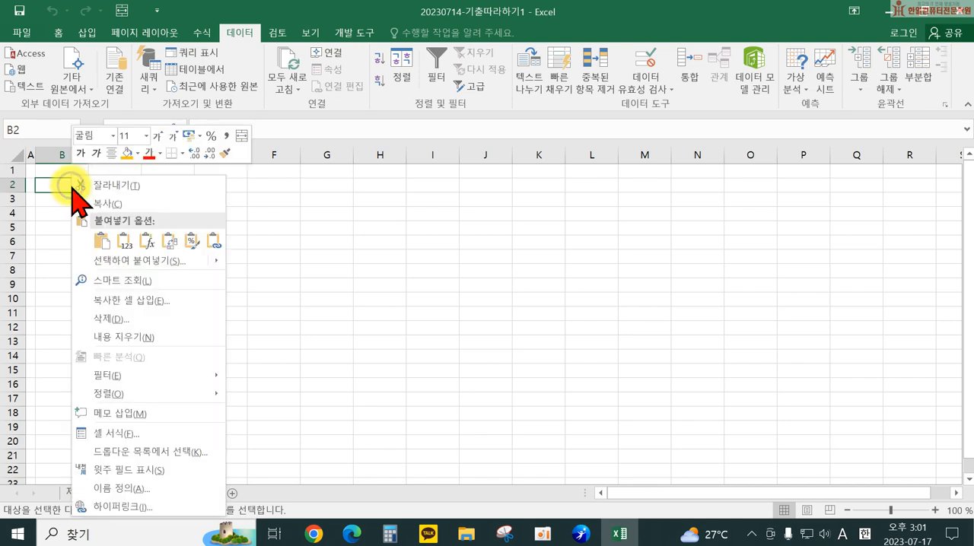
left_click(102, 261)
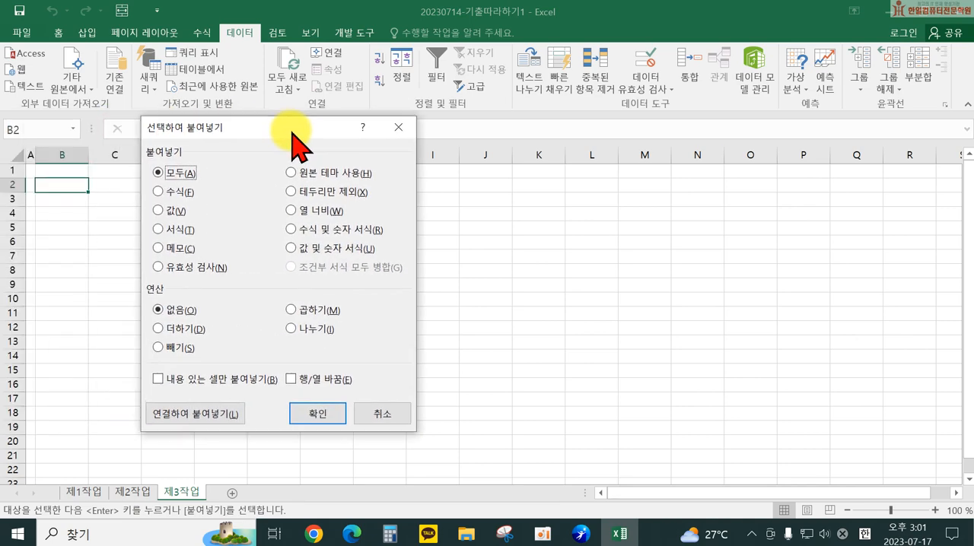
left_click(316, 217)
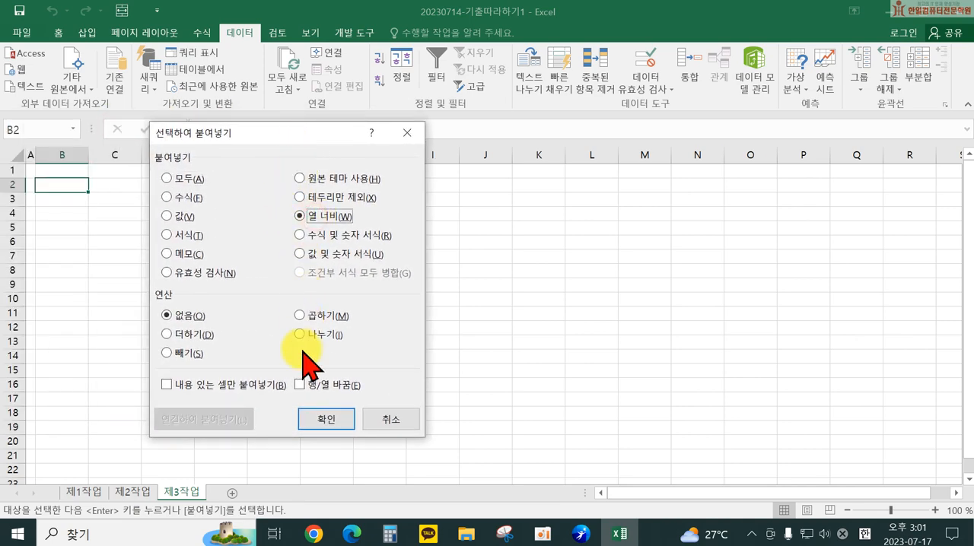
left_click(335, 418)
key("Return")
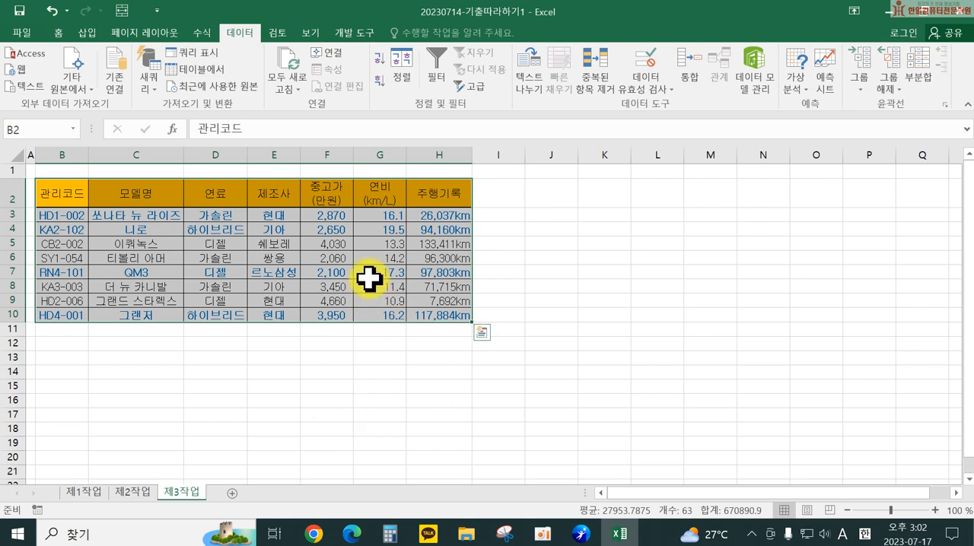
Step: Sort the copied table on sheet 제3작업 by the 연료 values in descending order (내림차순)
left_click(402, 67)
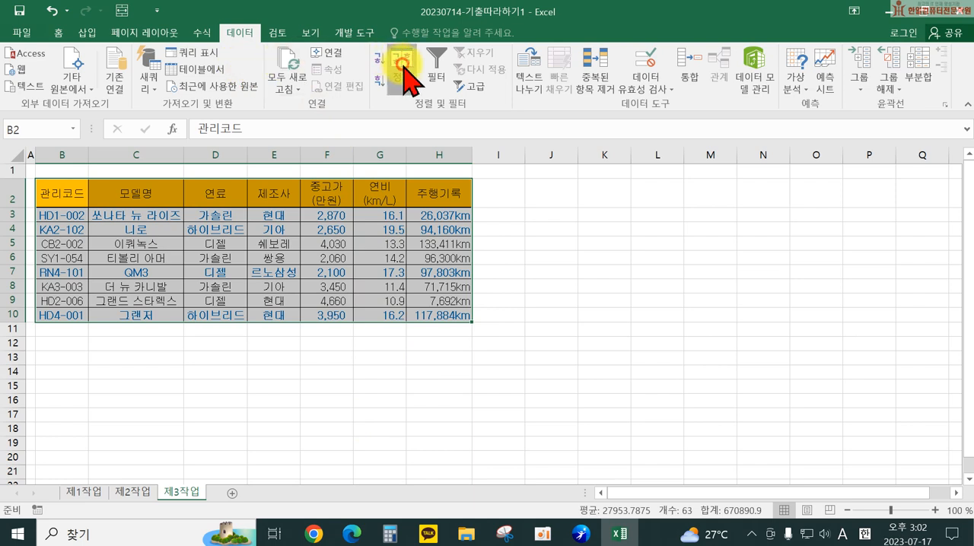
left_click(597, 184)
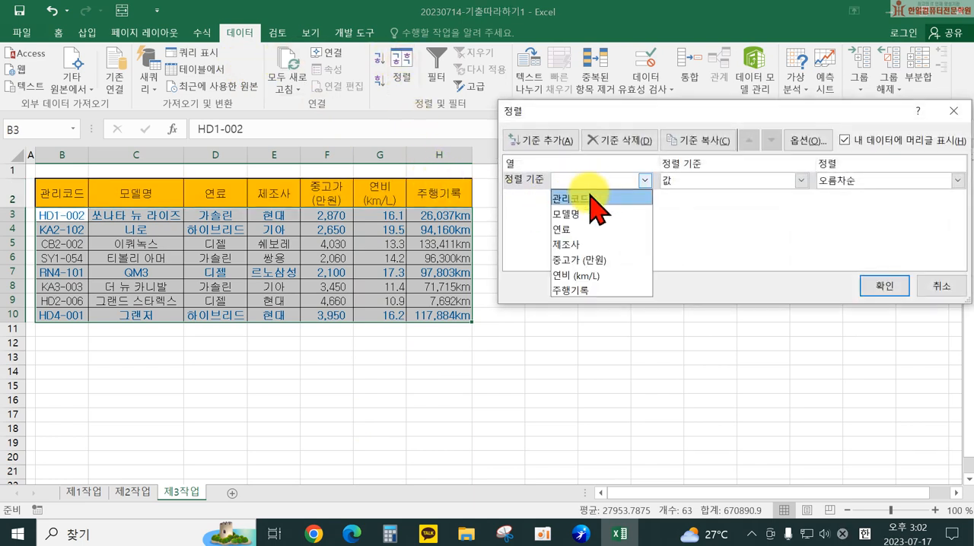
left_click(586, 228)
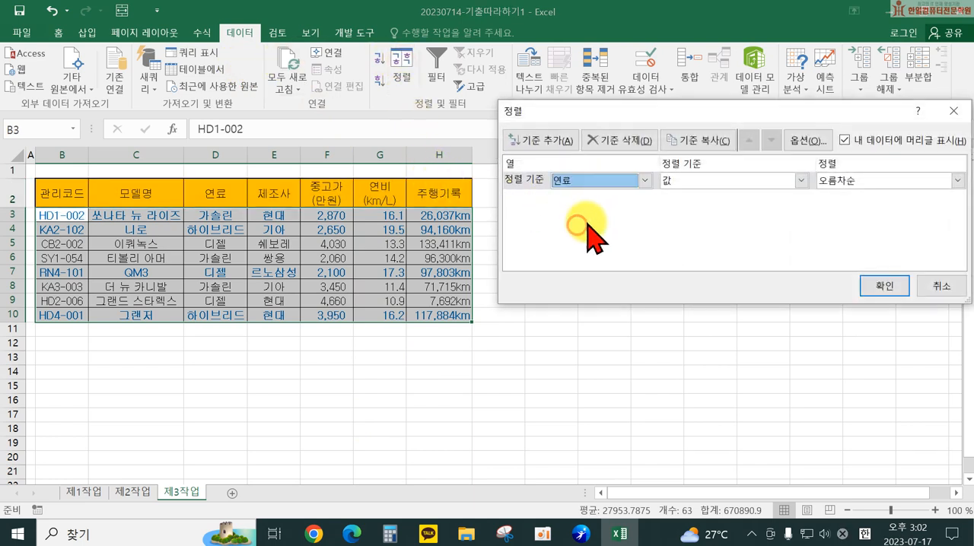
left_click(833, 182)
left_click(831, 214)
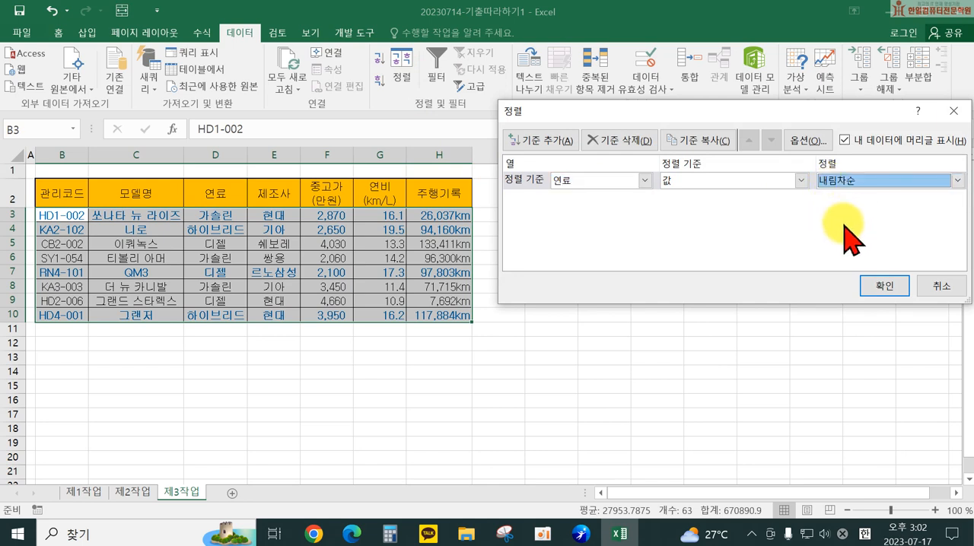
left_click(878, 283)
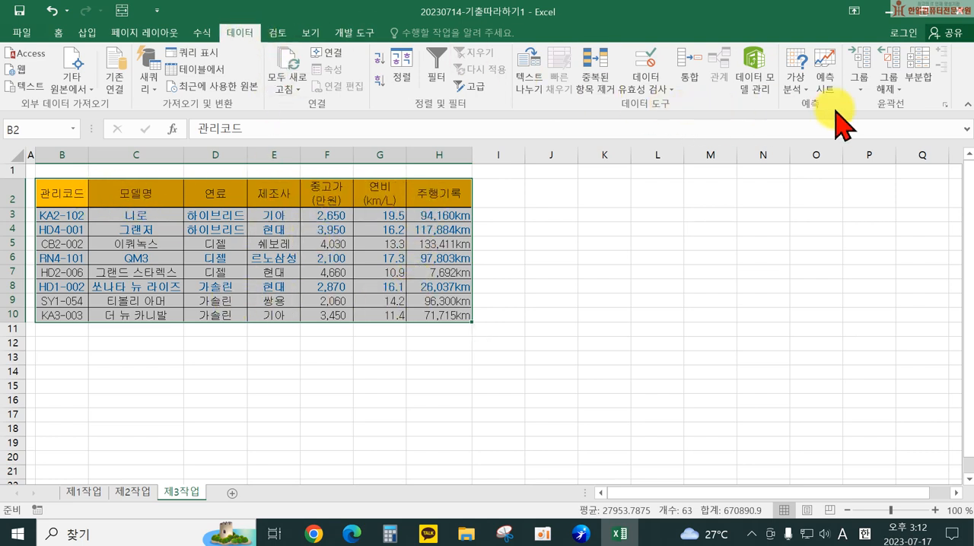
Step: Add subtotals grouped by 연료 that count (개수) only 제조사, and widen column D to fit the subtotal labels
left_click(923, 76)
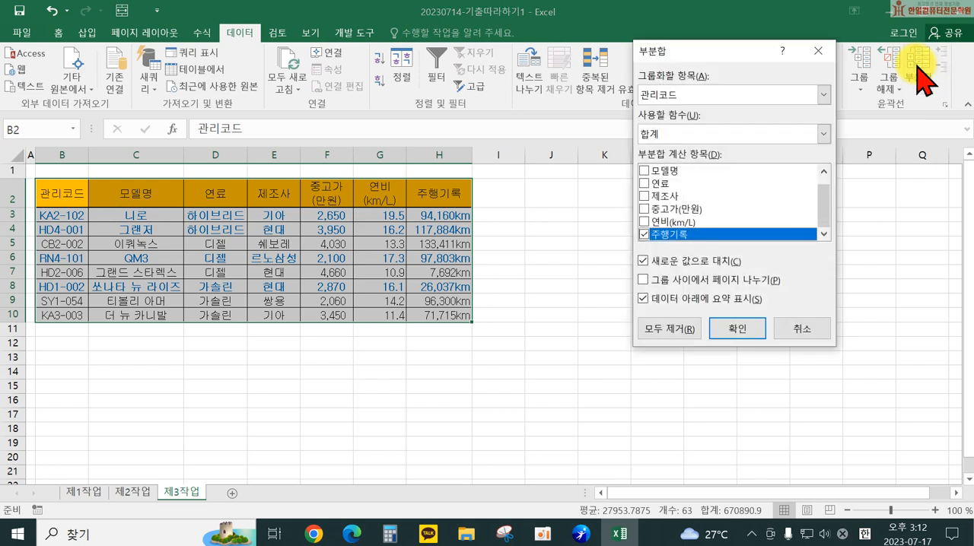
left_click(684, 97)
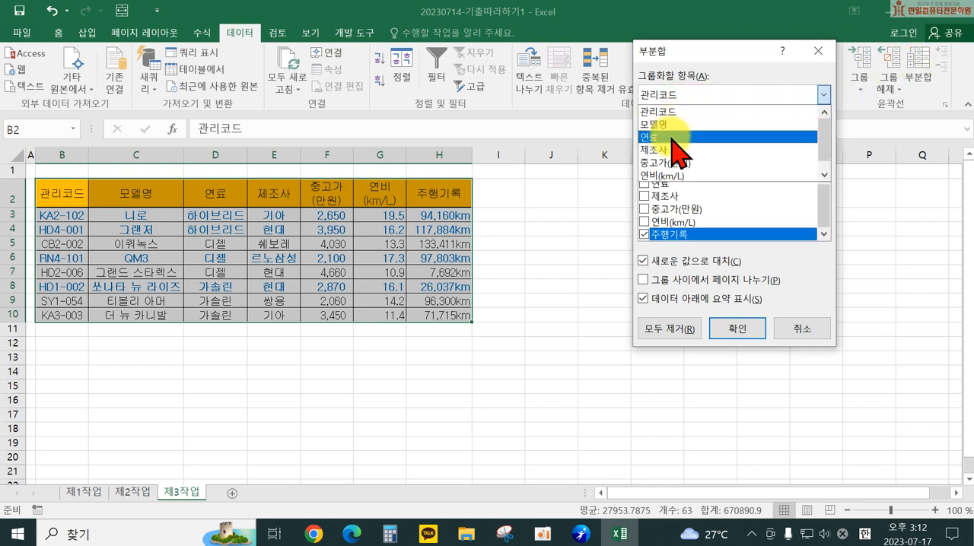
left_click(676, 139)
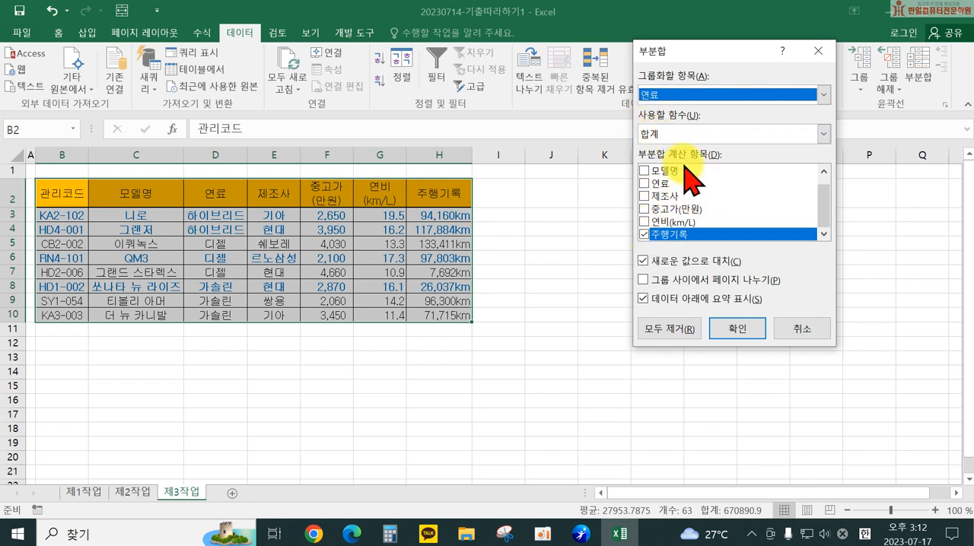
left_click_drag(825, 199, 825, 187)
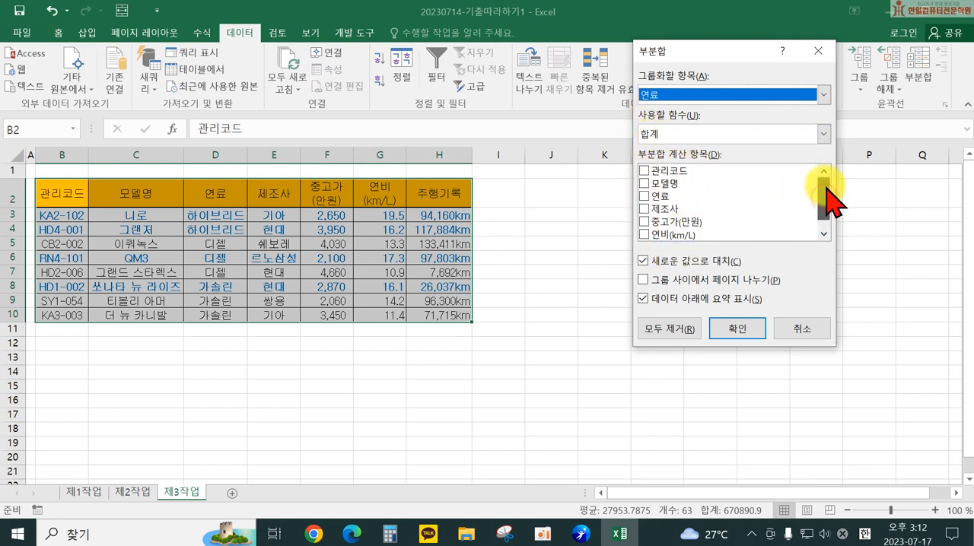
left_click(643, 209)
scroll(698, 225, "down", 1)
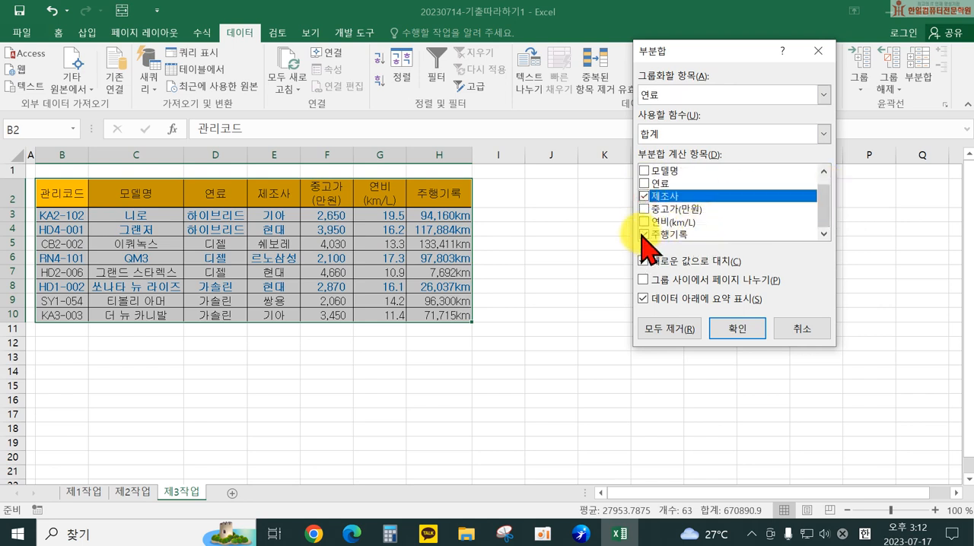
left_click(643, 235)
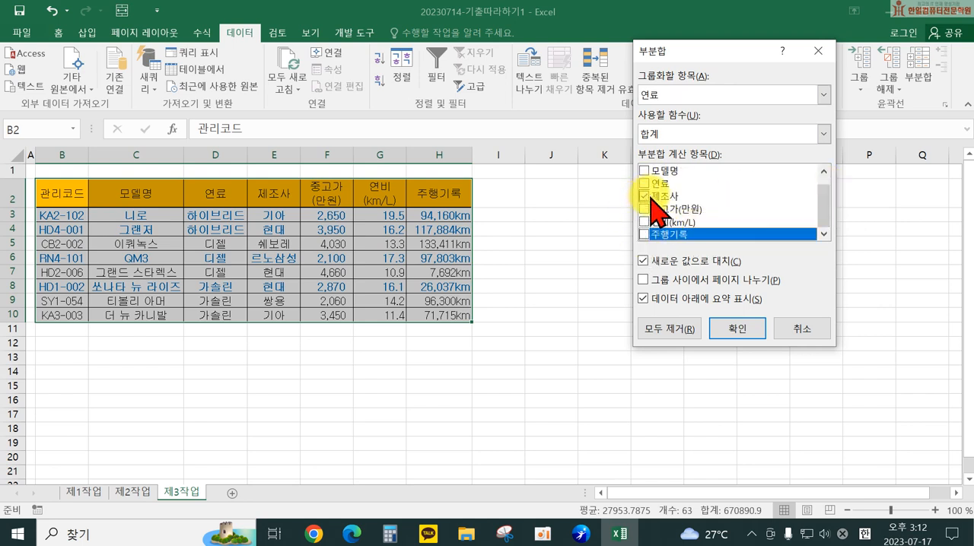
left_click(675, 133)
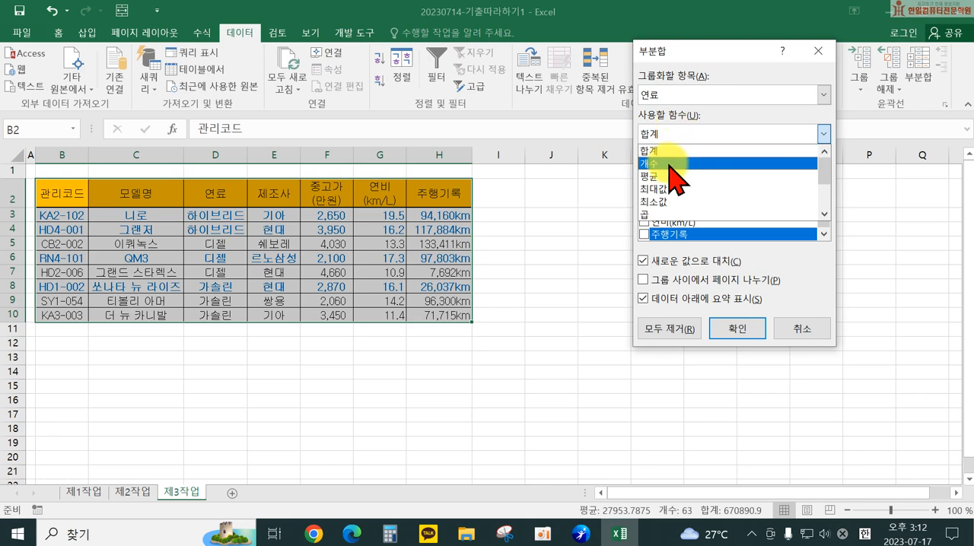
left_click(669, 163)
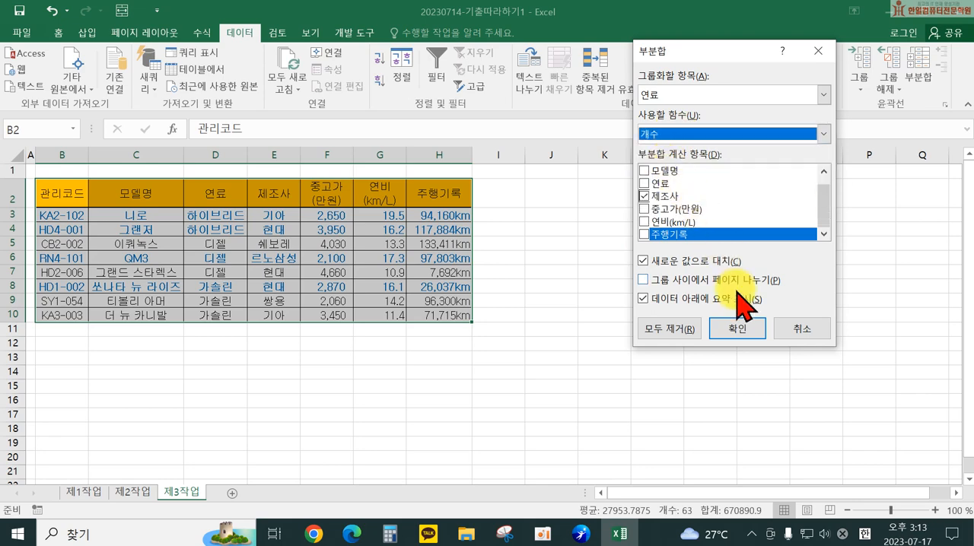
left_click(731, 334)
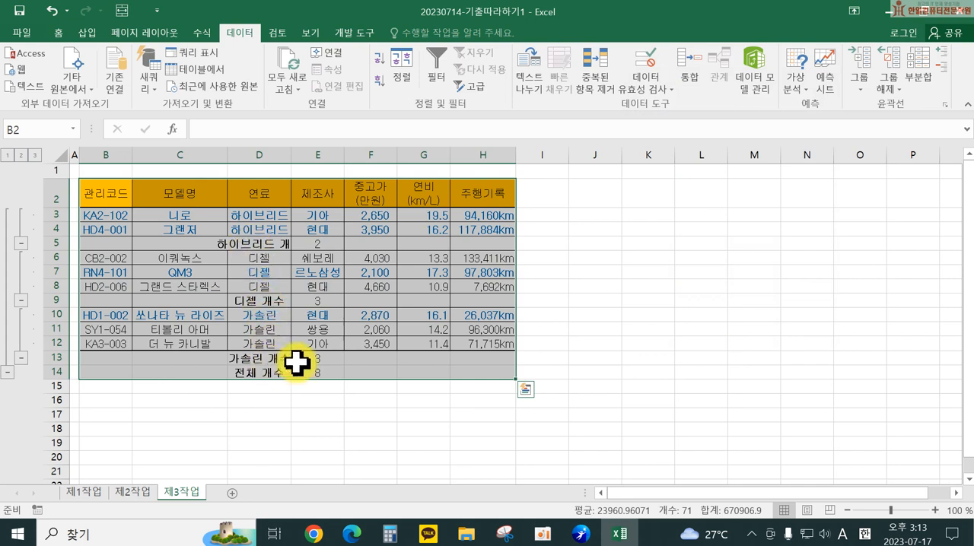
left_click_drag(291, 152, 319, 158)
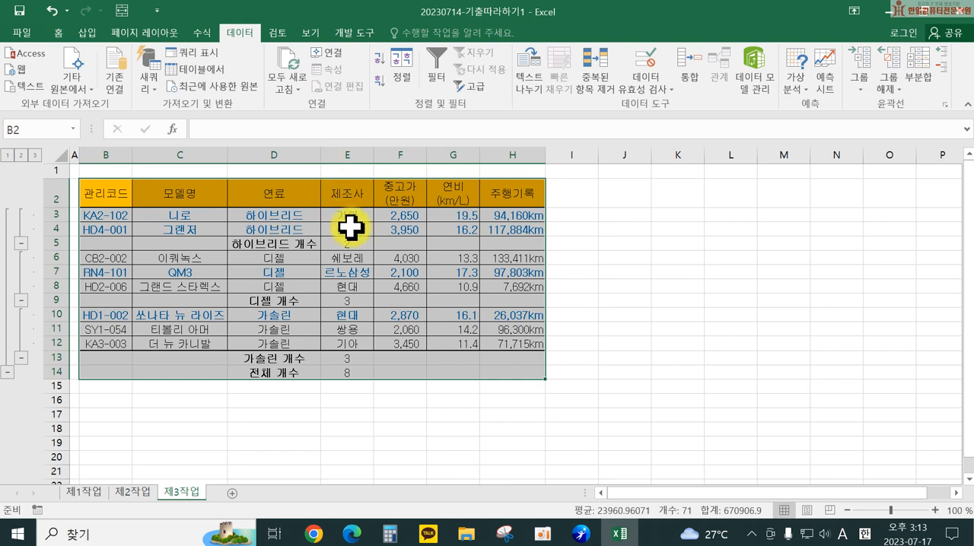
Step: Add a second subtotal grouped by 연료 that averages (평균) only 중고가(만원), without replacing the existing count subtotals
left_click(913, 80)
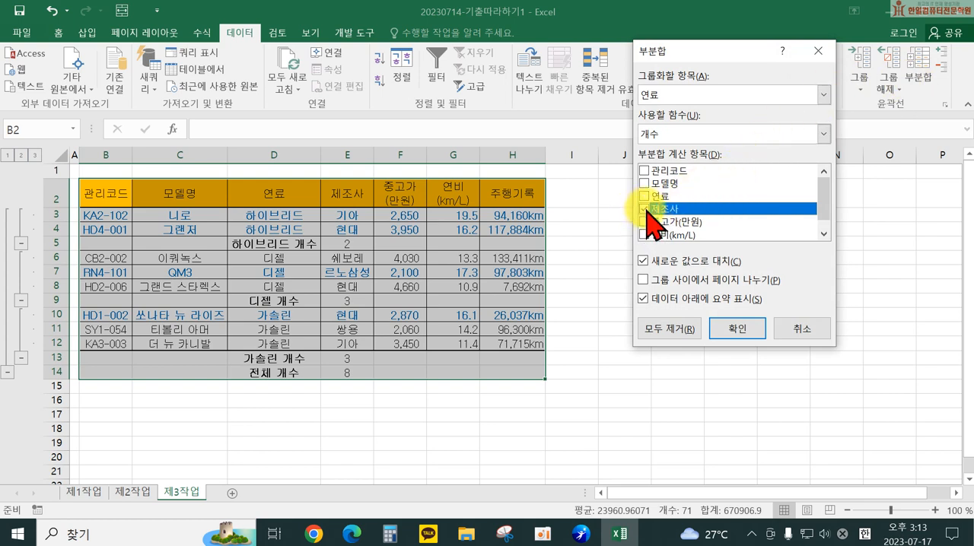
scroll(647, 211, "down", 1)
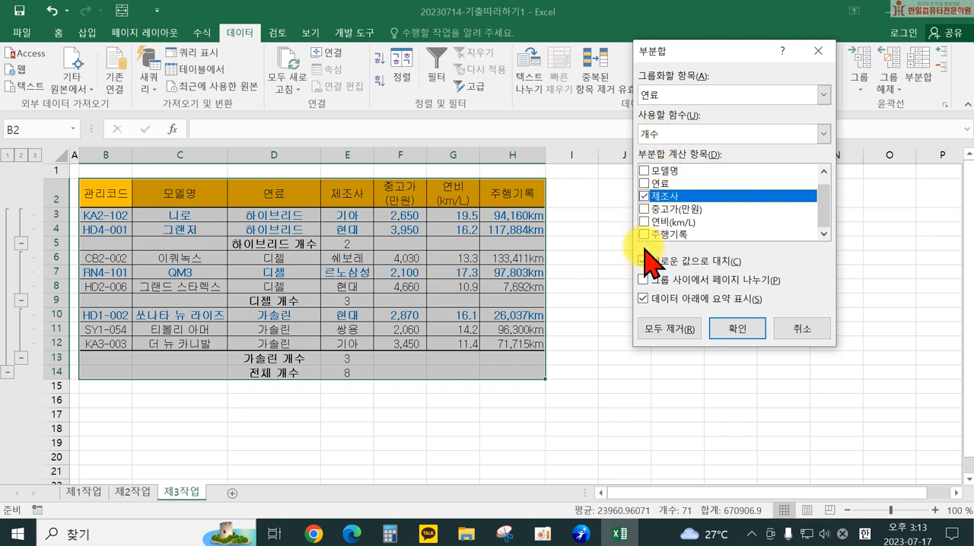
left_click(644, 197)
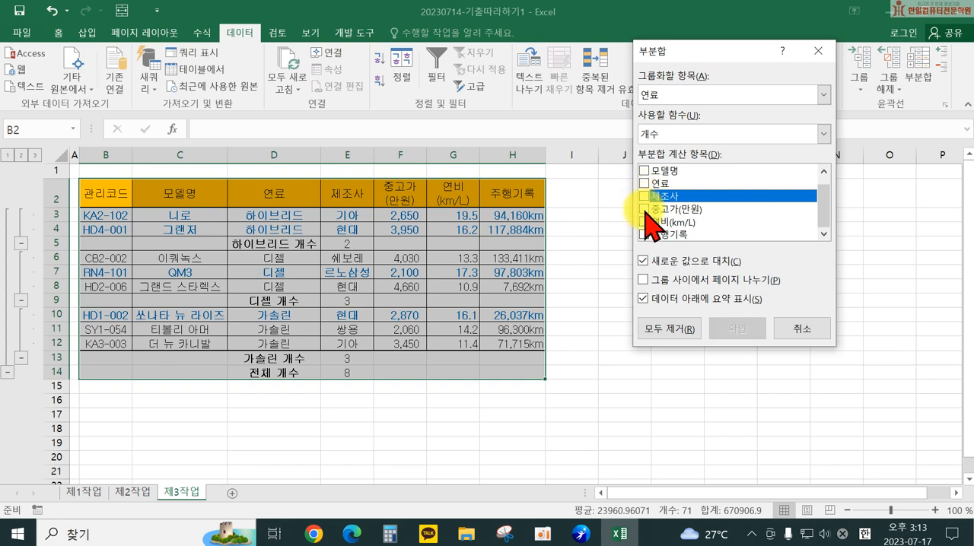
left_click(644, 209)
left_click(651, 134)
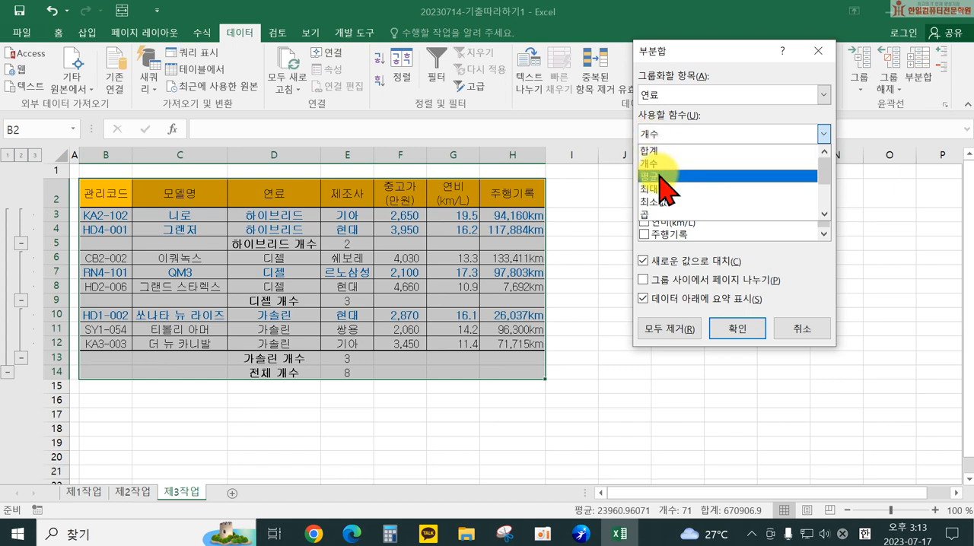
left_click(658, 176)
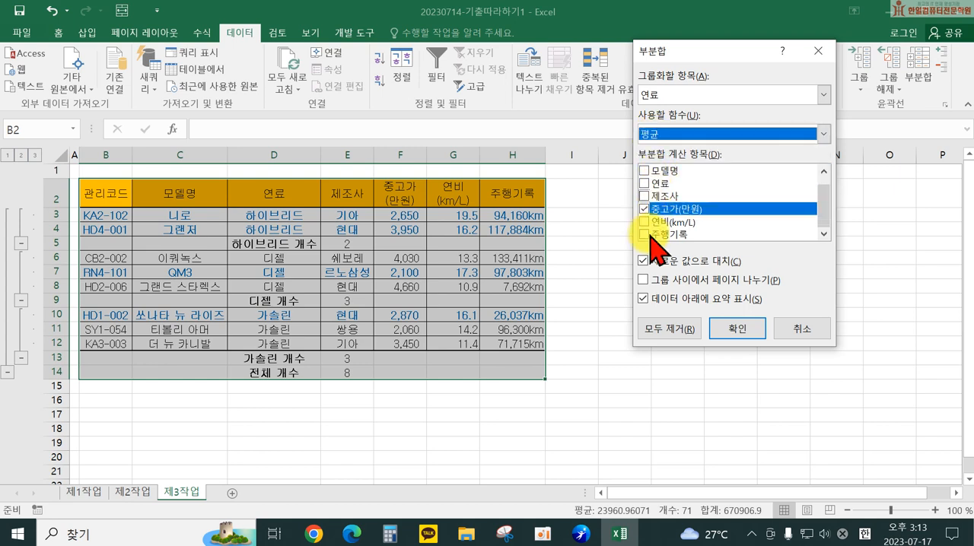
left_click(643, 260)
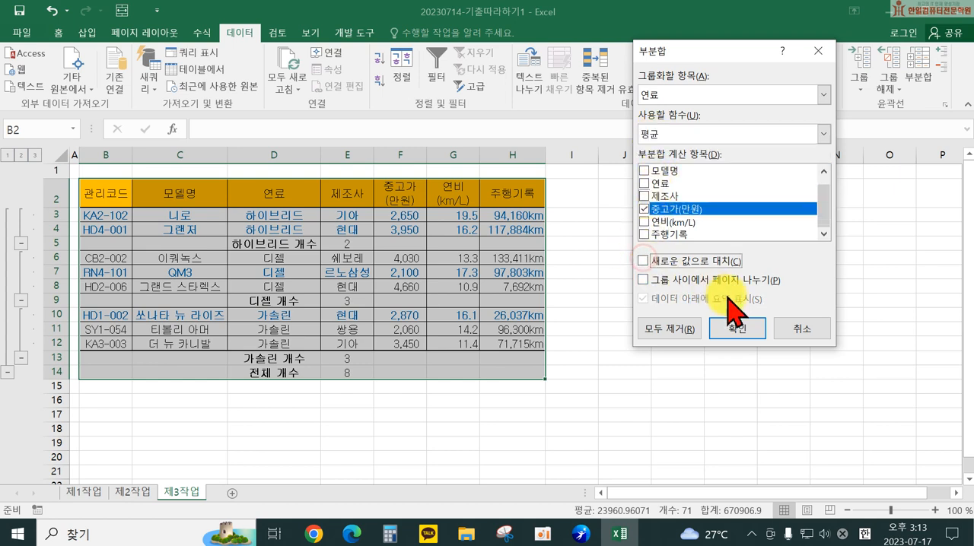
left_click(736, 335)
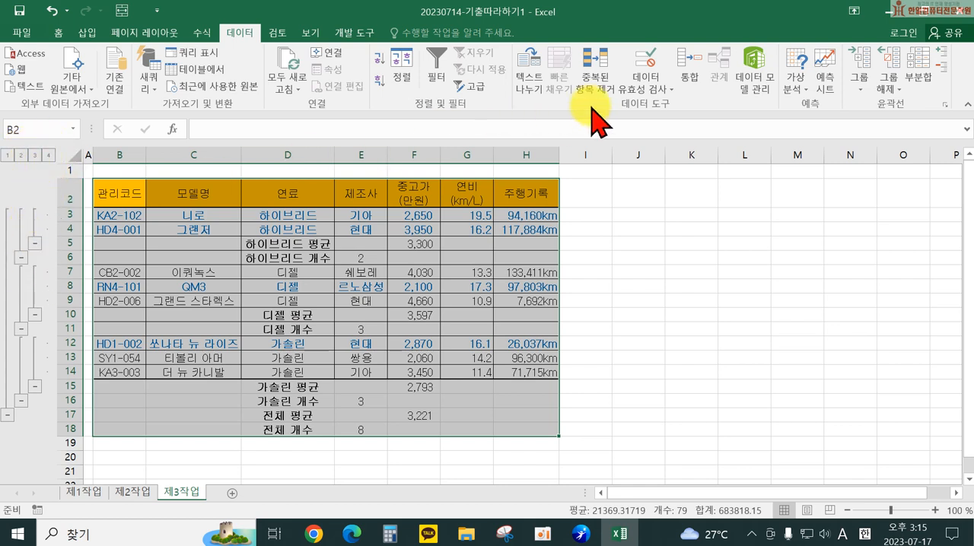
Step: Clear the outline from the subtotaled table on sheet 제3작업, keeping the subtotal rows
left_click(890, 89)
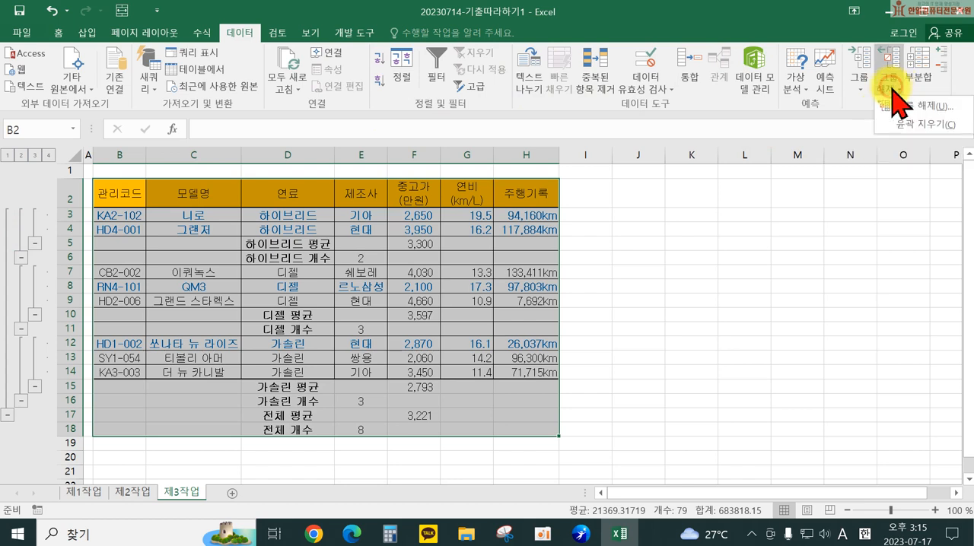
left_click(924, 124)
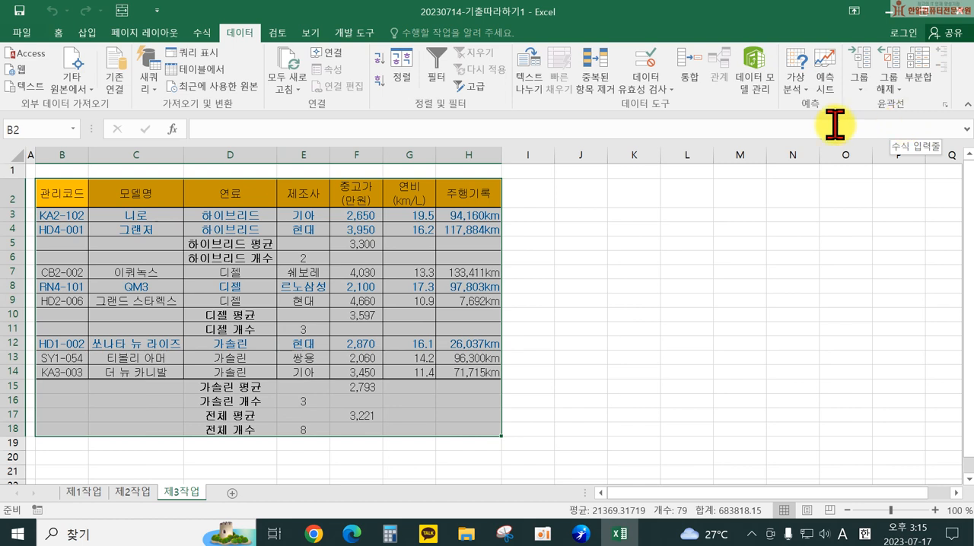
left_click(631, 298)
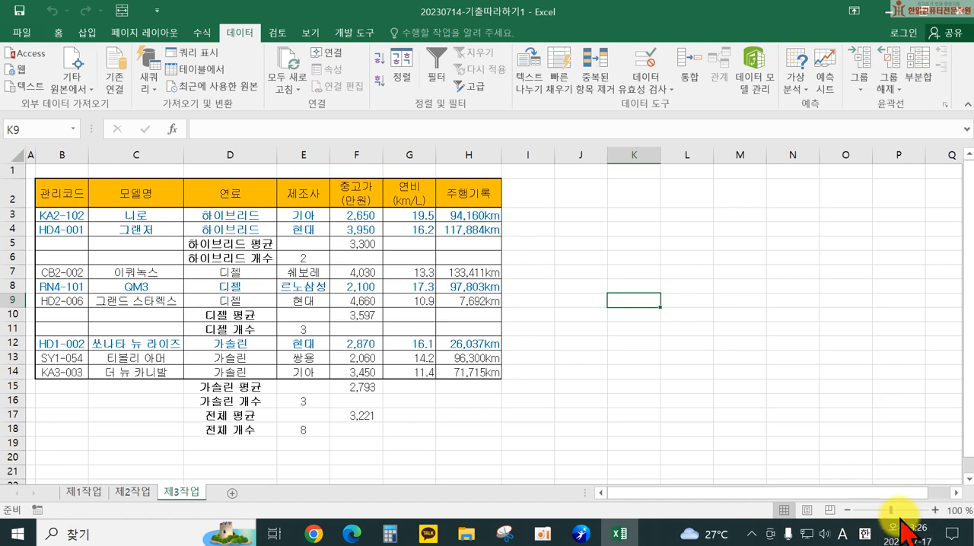
Step: Insert a 2-D clustered column chart on sheet 제1작업 from the 모델명, 연비 and 주행기록 cells in rows 4, 5 and 7 to 11
left_click(82, 493)
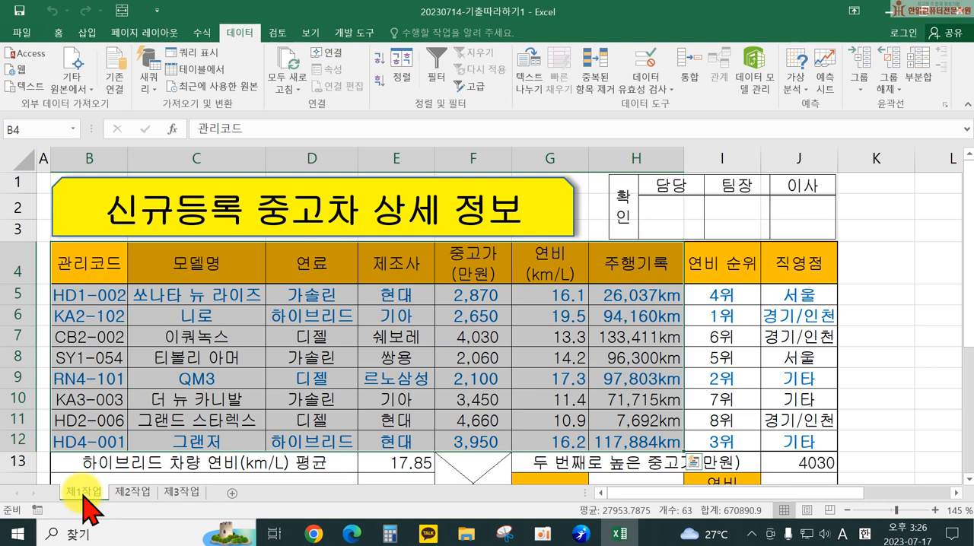
left_click(213, 268)
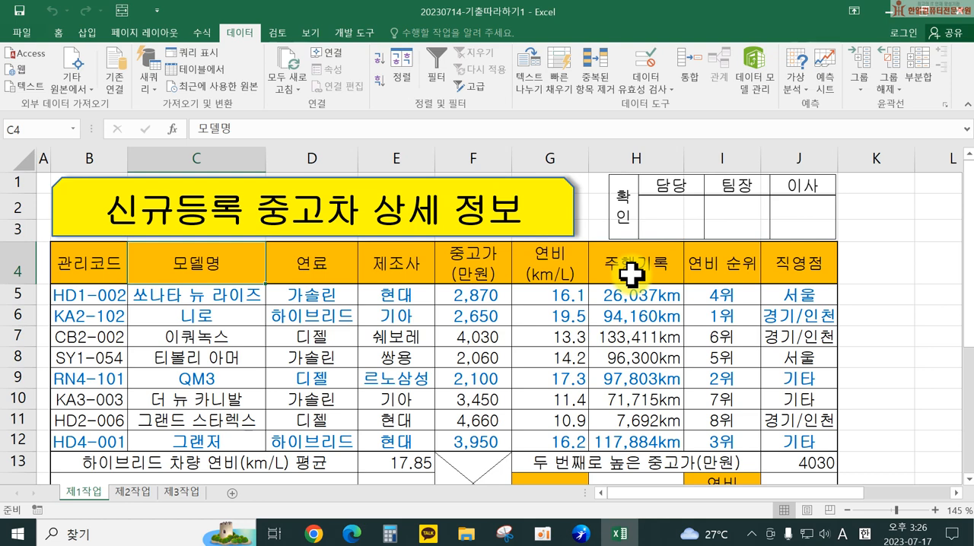
left_click_drag(524, 259, 634, 260)
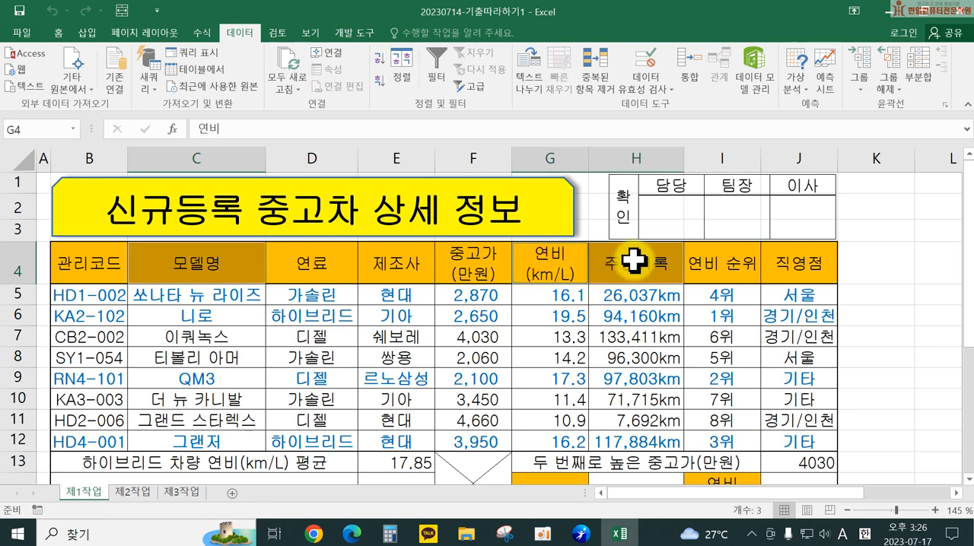
left_click(203, 297, "ctrl")
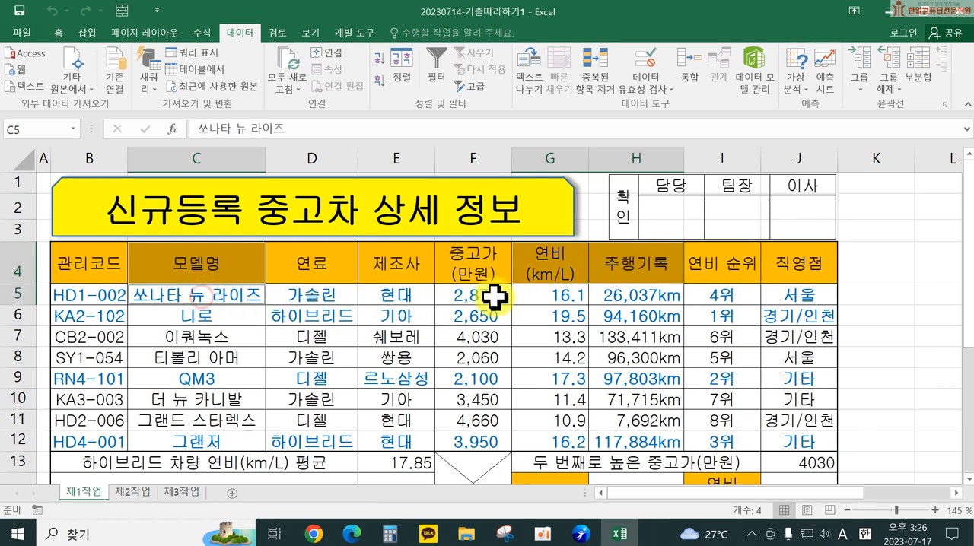
left_click_drag(553, 290, 636, 291)
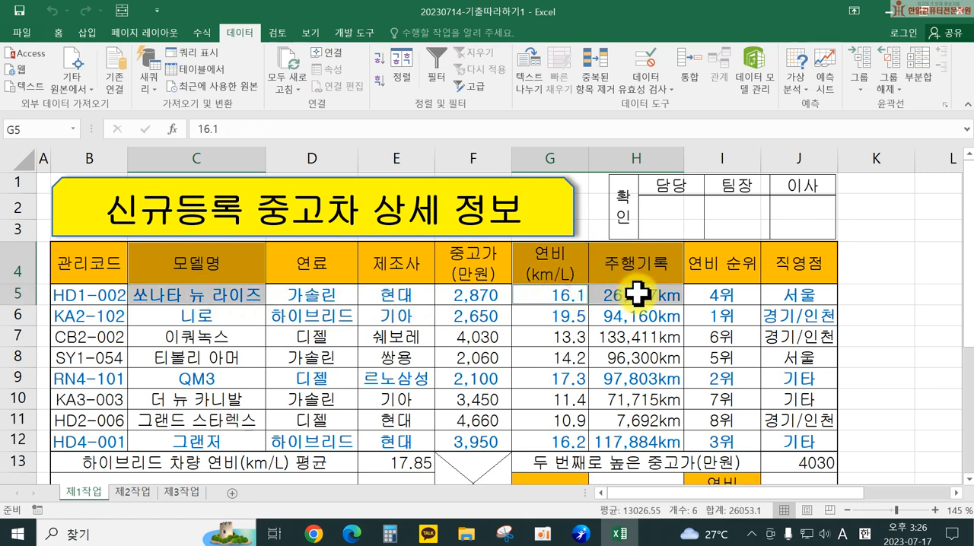
left_click(199, 336, "ctrl")
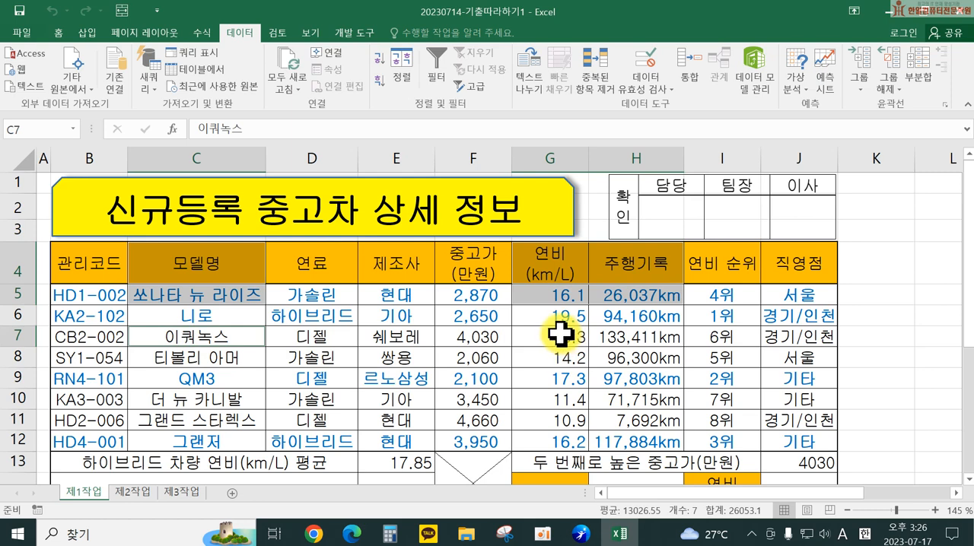
left_click_drag(561, 335, 628, 337)
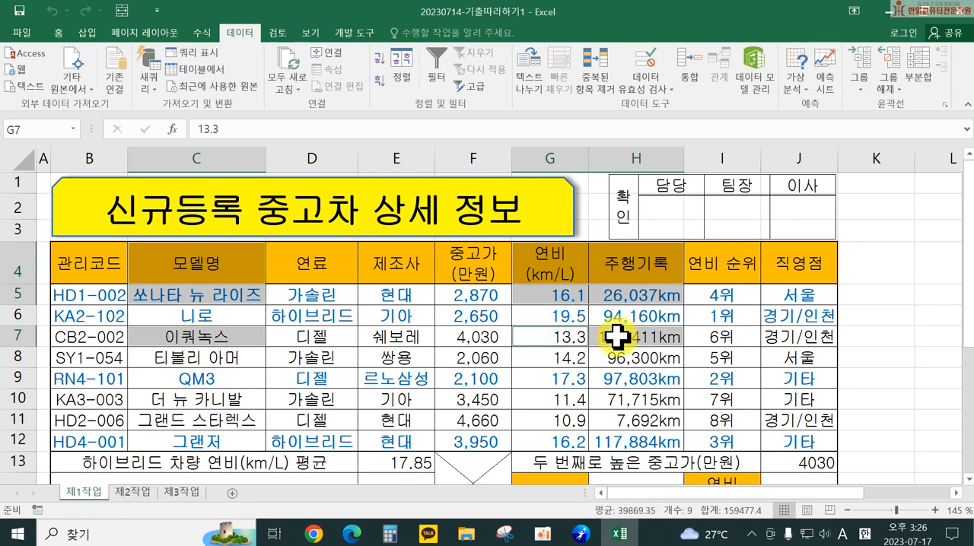
left_click(200, 356, "ctrl")
left_click_drag(559, 358, 658, 359)
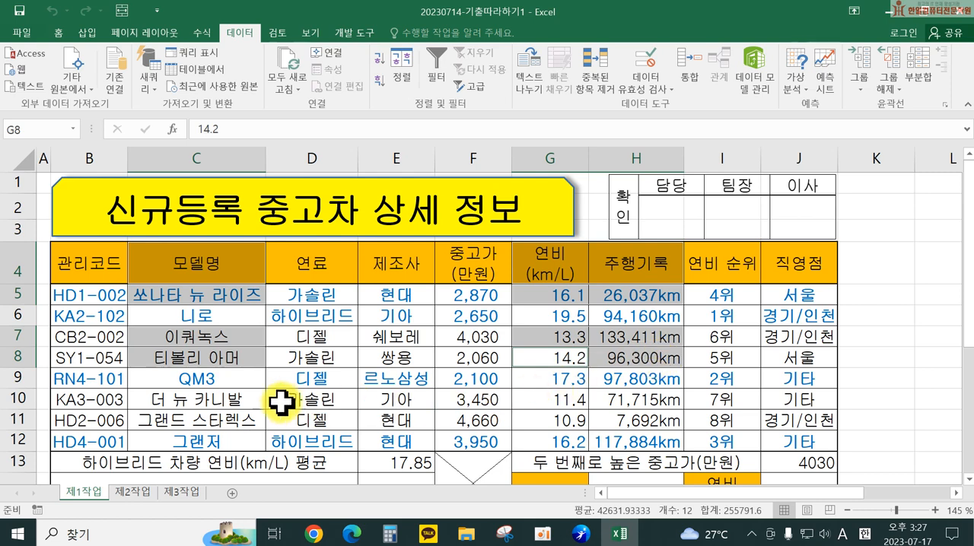
left_click(228, 378, "ctrl")
left_click_drag(536, 379, 618, 376)
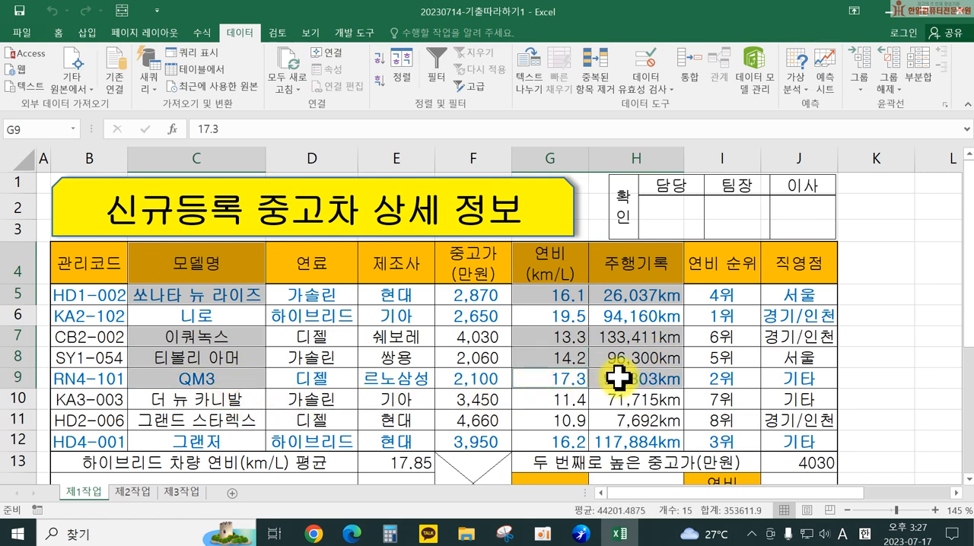
left_click(200, 397, "ctrl")
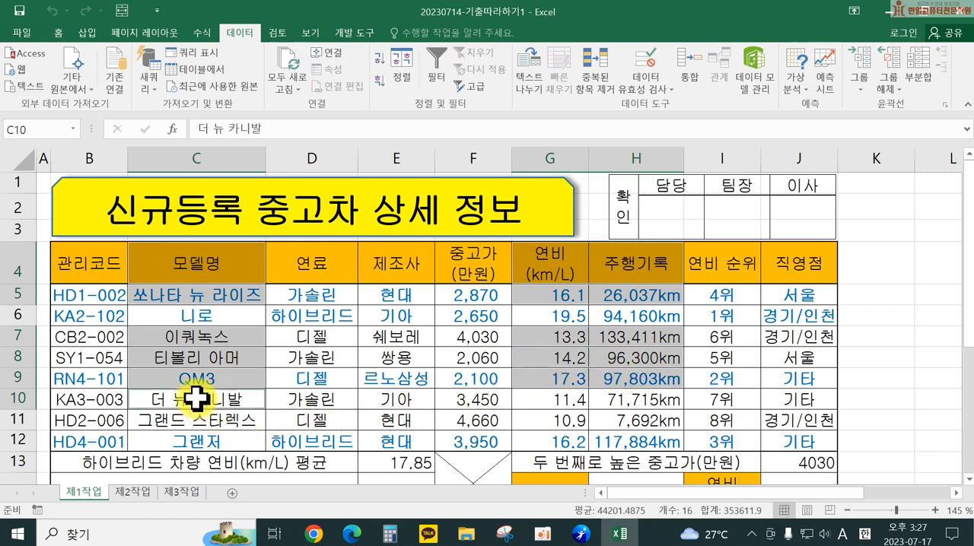
left_click_drag(547, 394, 631, 397)
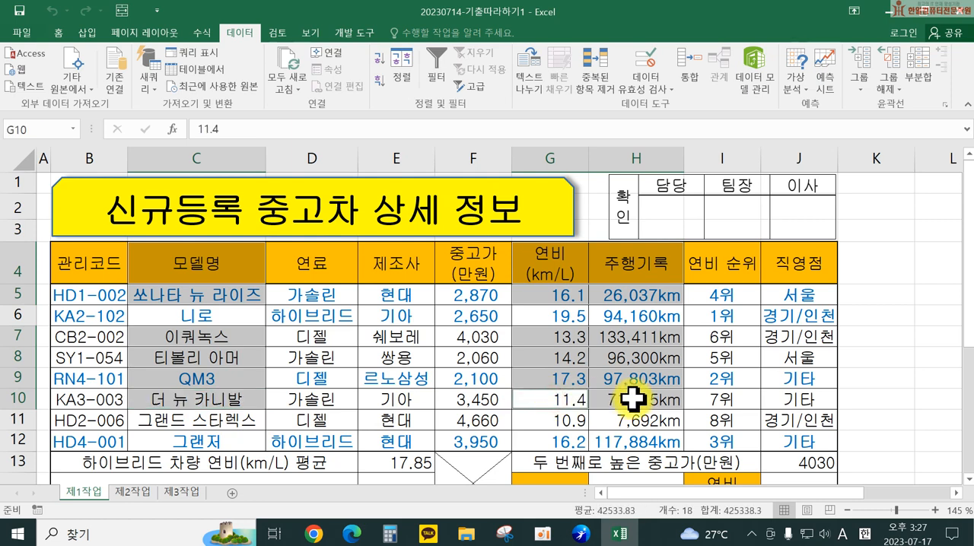
left_click(180, 420, "ctrl")
left_click_drag(560, 416, 632, 410)
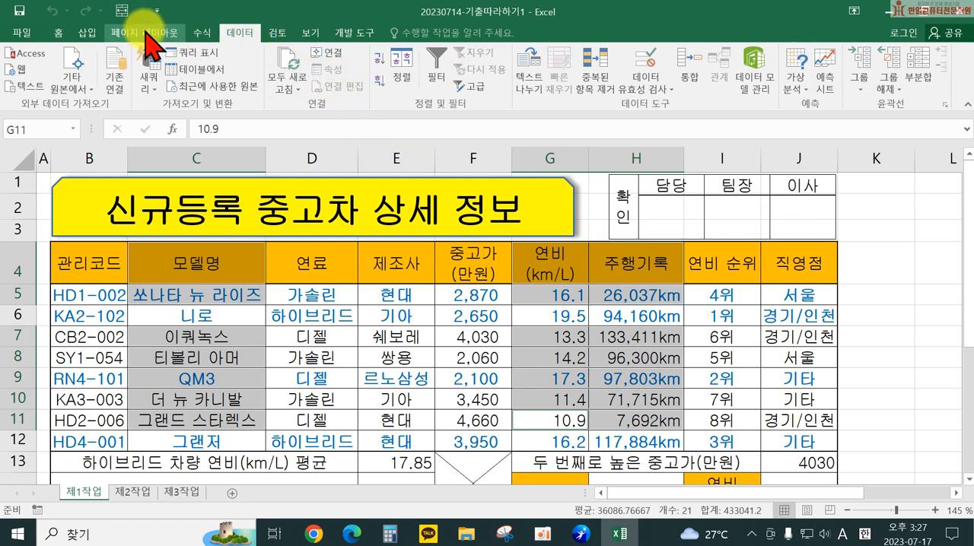
left_click(90, 34)
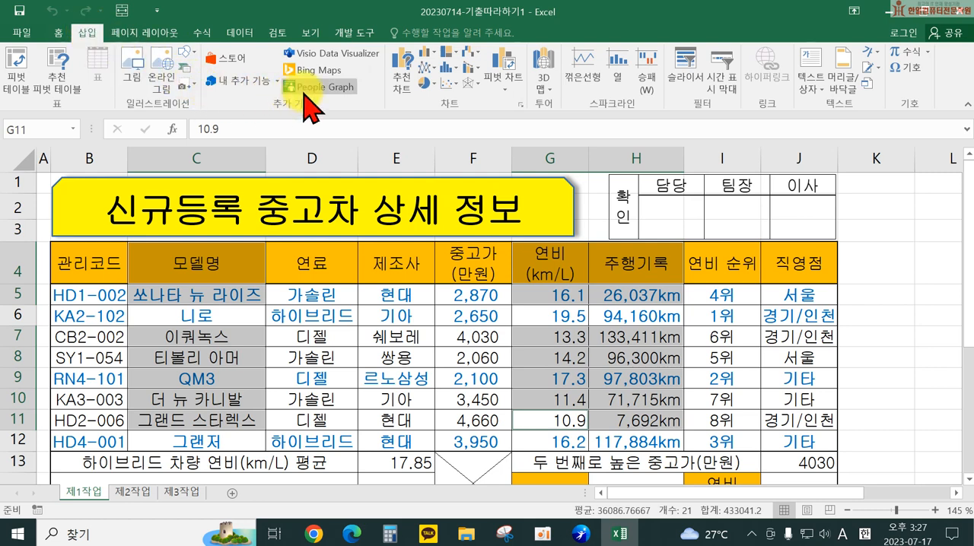
left_click(436, 62)
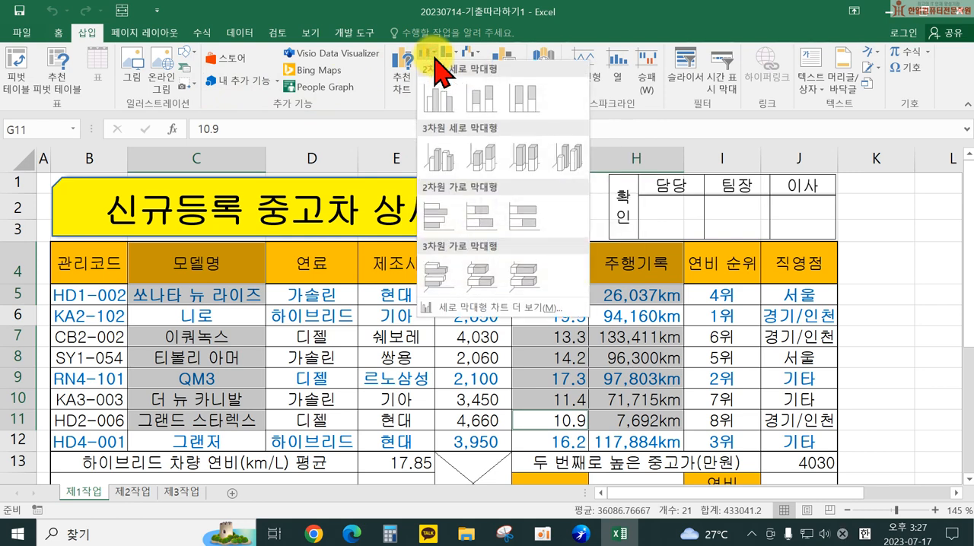
left_click(442, 107)
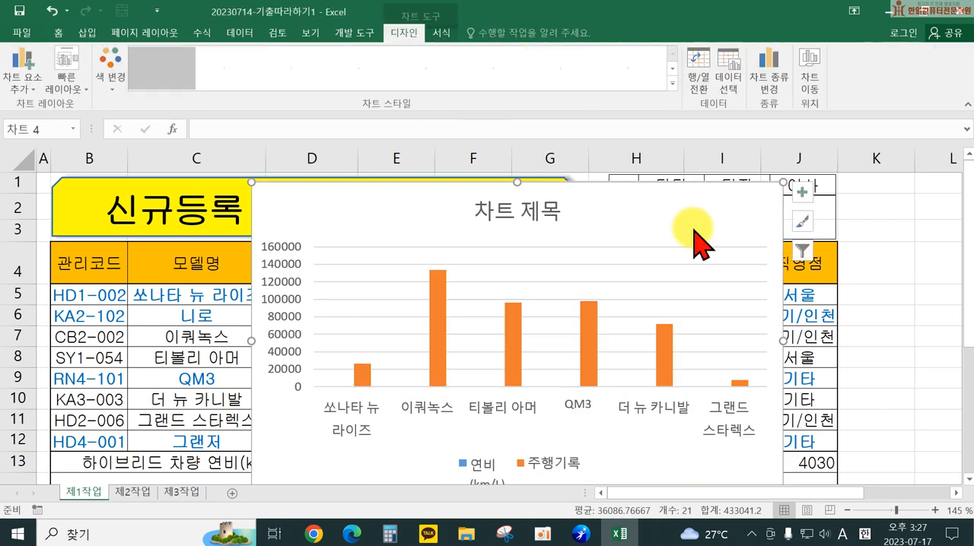
Step: Move the chart to a new chart sheet named 제4작업 and place that sheet after 제3작업
scroll(784, 312, "down", 1)
scroll(791, 318, "up", 1)
scroll(766, 309, "down", 2, "ctrl")
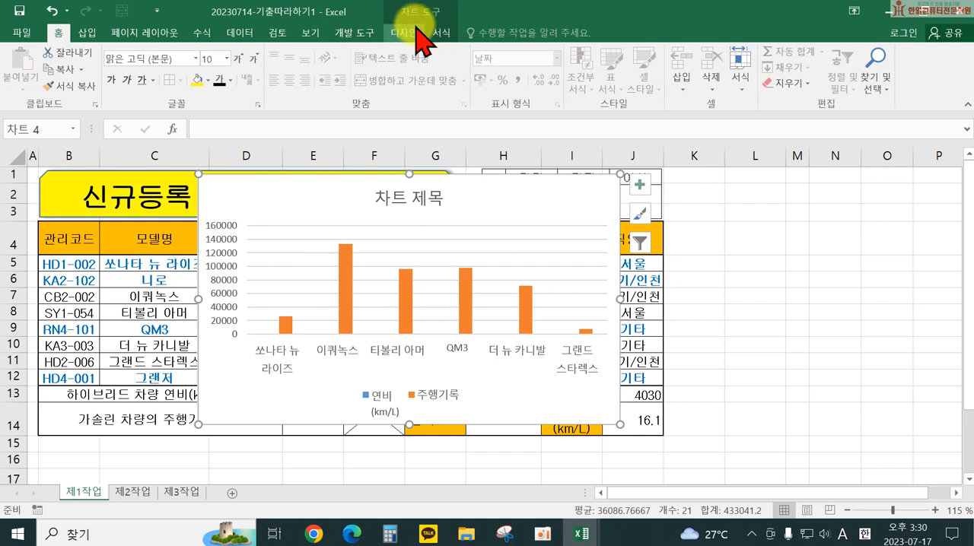
left_click(413, 33)
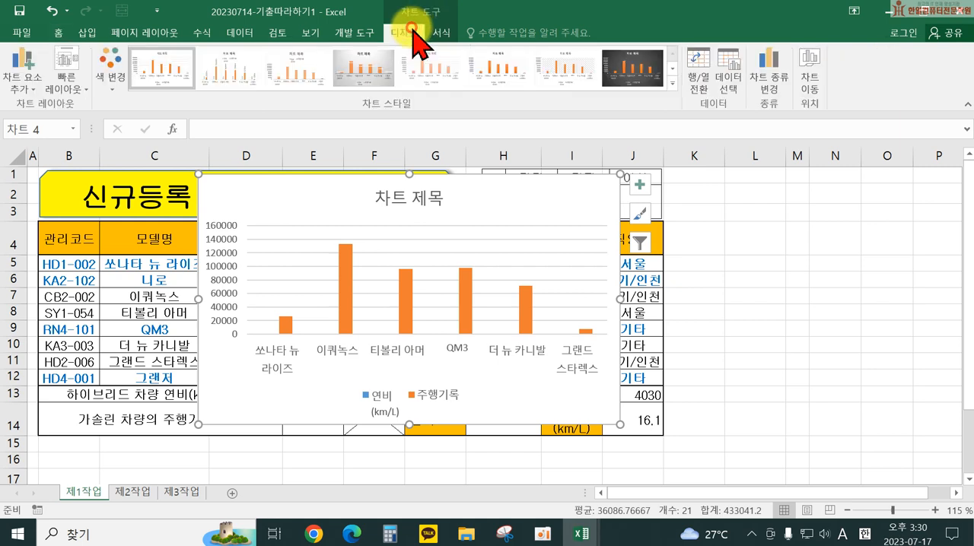
left_click(809, 73)
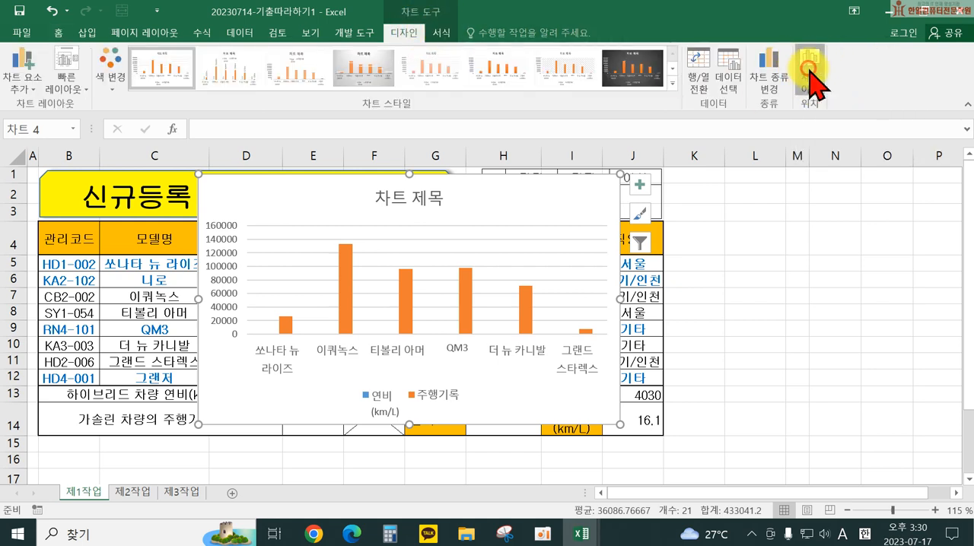
left_click(624, 174)
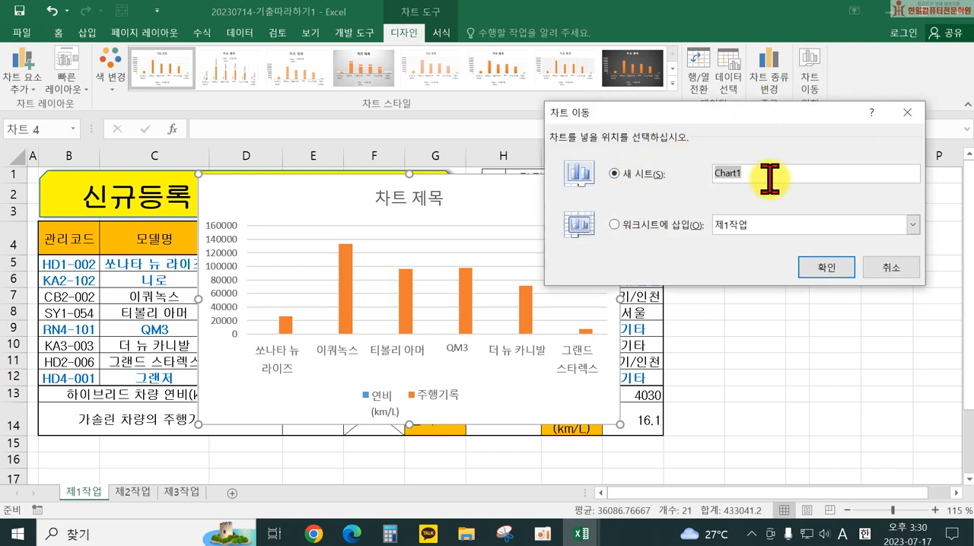
type("w")
key("BackSpace")
key("Hangul")
type("제4자ㄱ업")
key("Return")
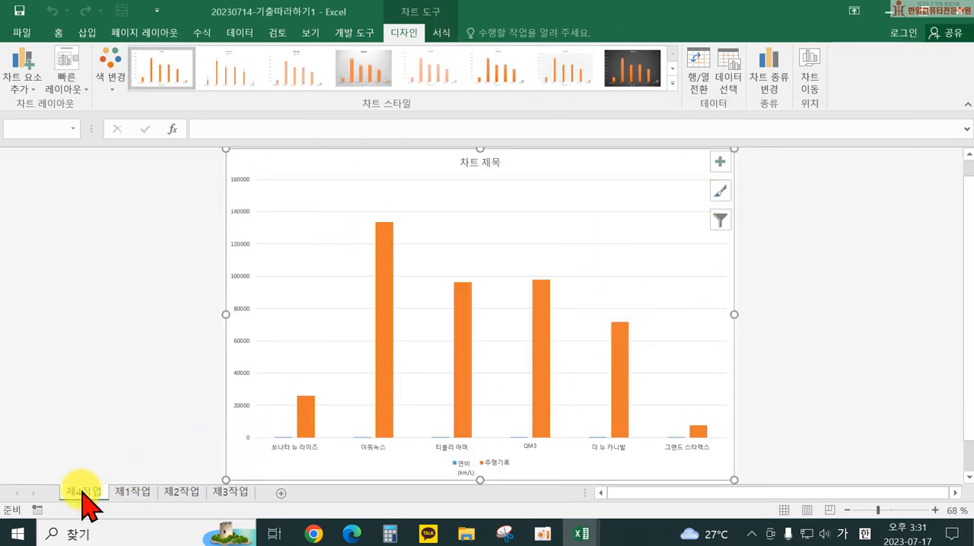
left_click_drag(77, 490, 268, 487)
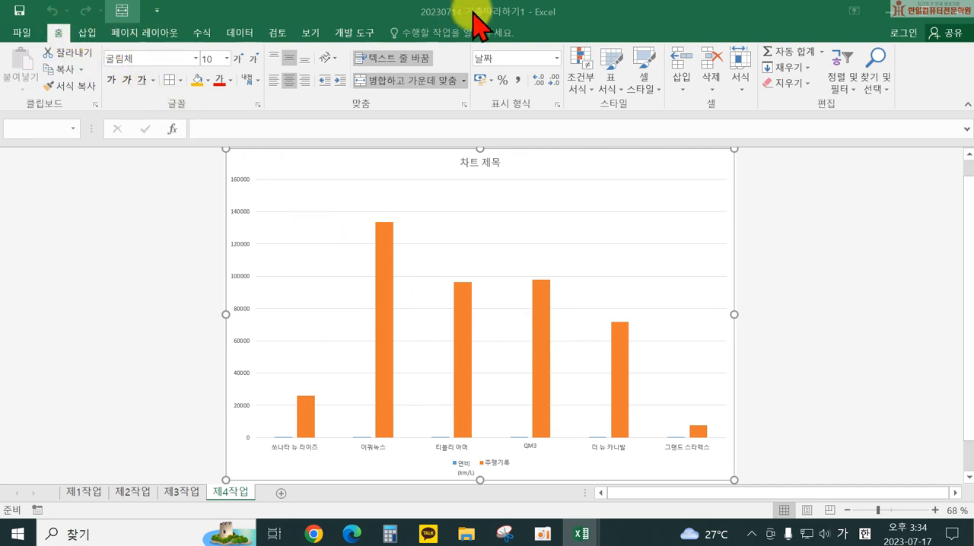
Step: Apply the third quick layout (레이아웃 3) and the first chart style (스타일 1) to the chart on sheet 제4작업
left_click(618, 165)
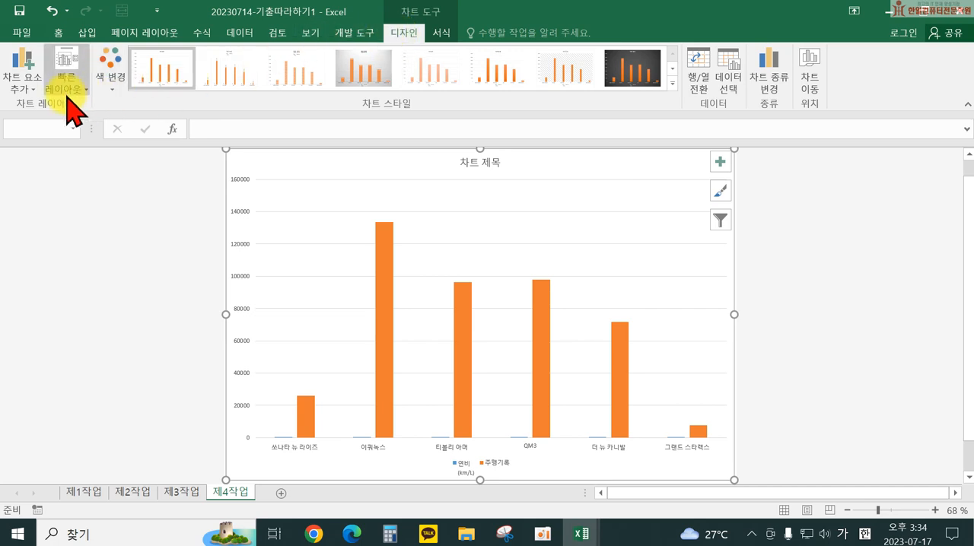
left_click(68, 86)
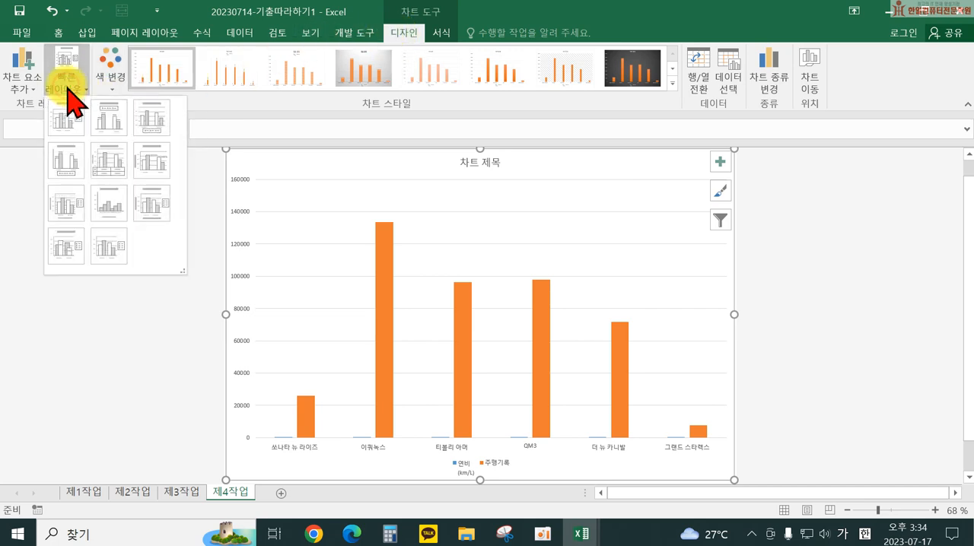
left_click(156, 123)
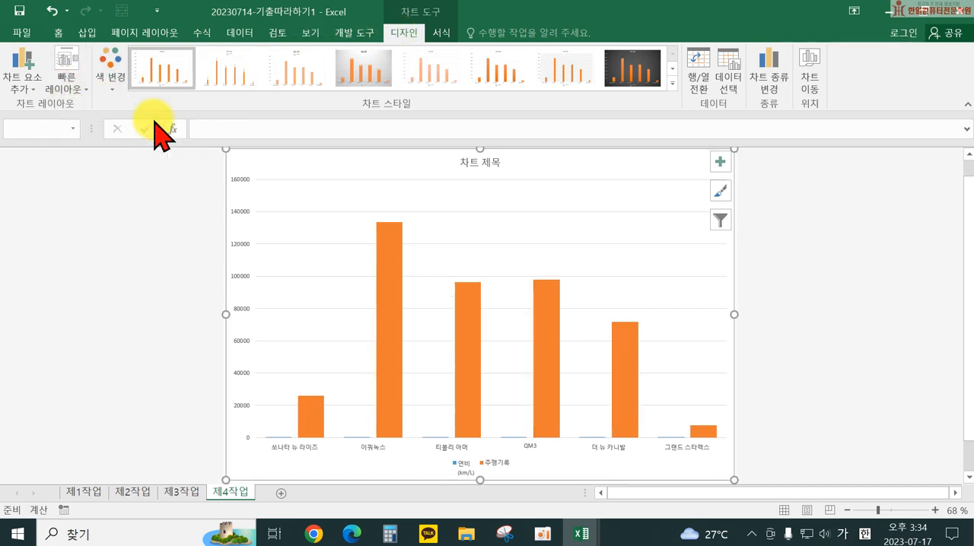
left_click(672, 85)
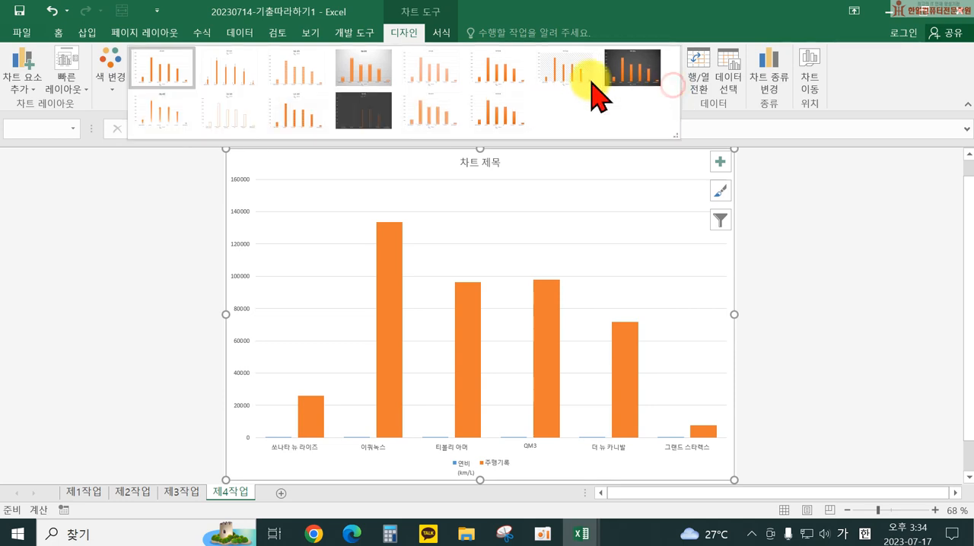
left_click(166, 73)
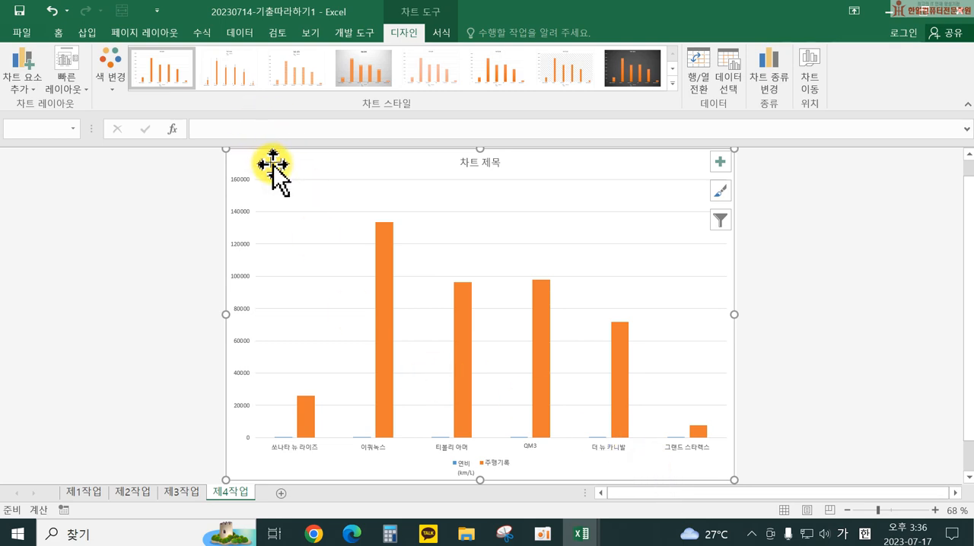
Step: Set the font of the whole chart to 굴림 at size 11
left_click(61, 34)
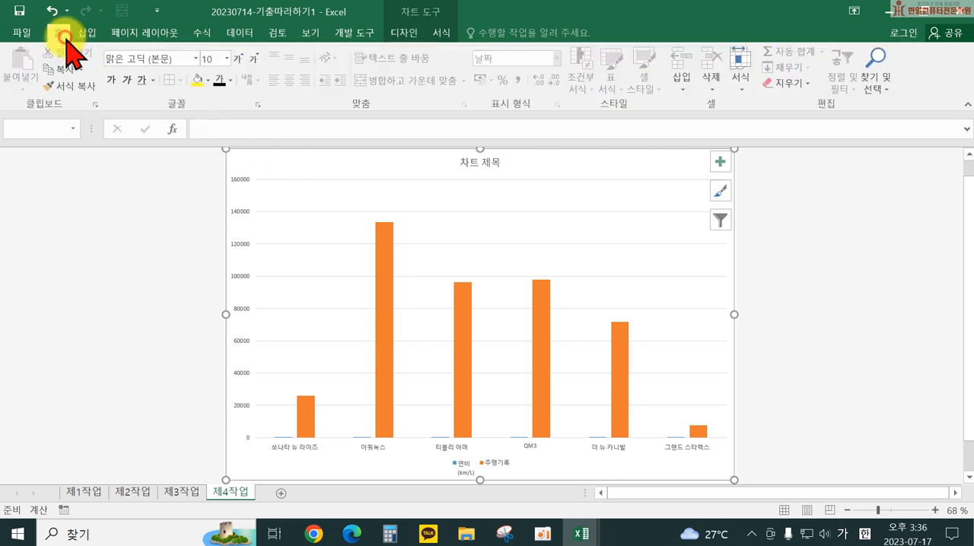
left_click(160, 59)
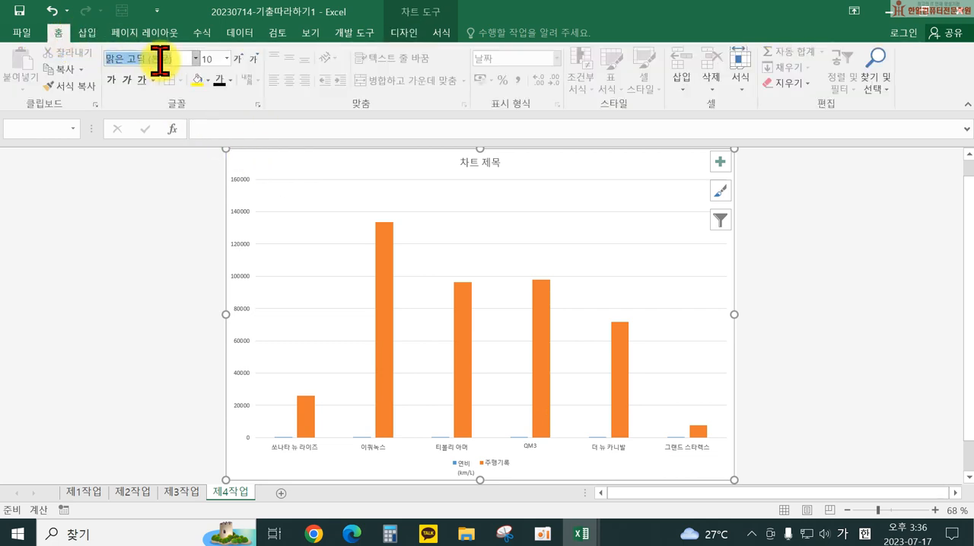
type("ㄱ")
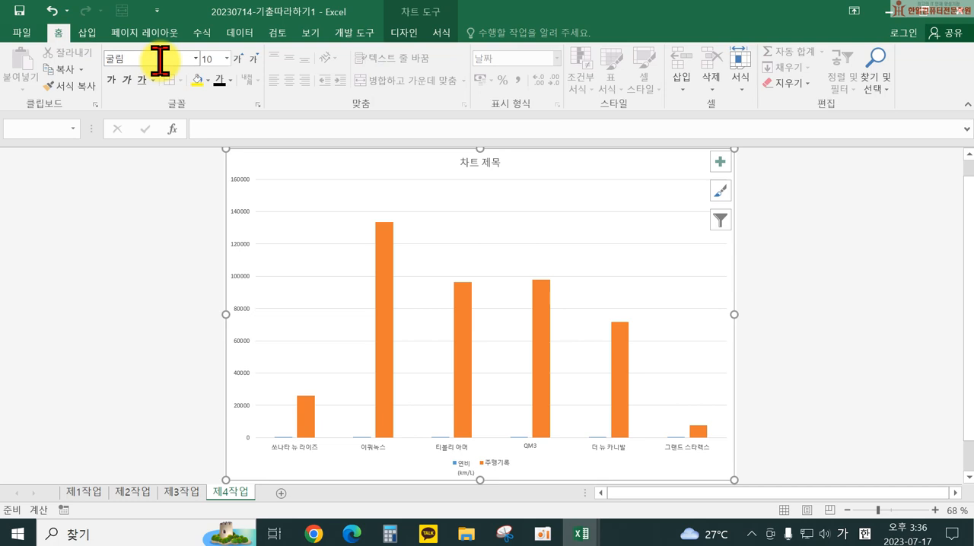
key("Return")
left_click(211, 58)
type("11")
key("Return")
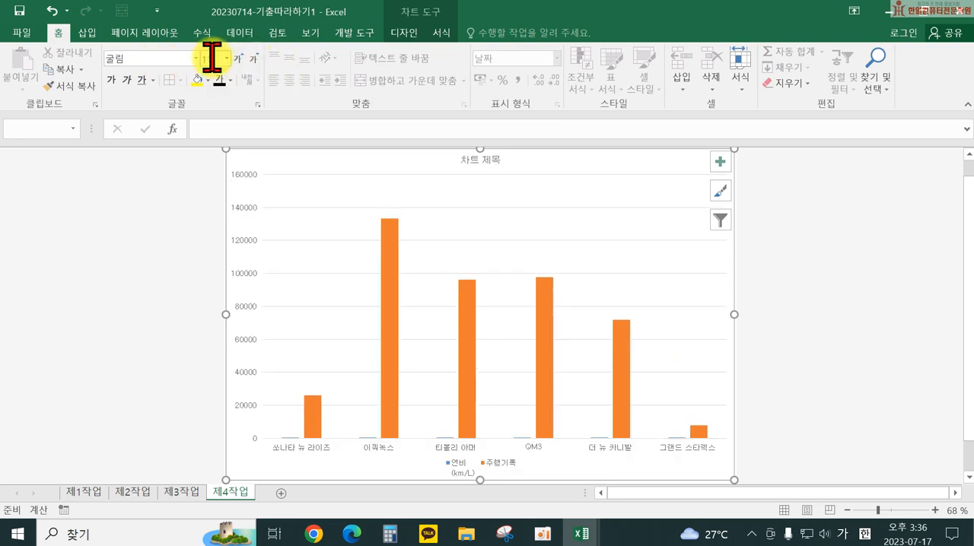
Step: Fill the chart area with the light blue tissue-paper texture
left_click(442, 33)
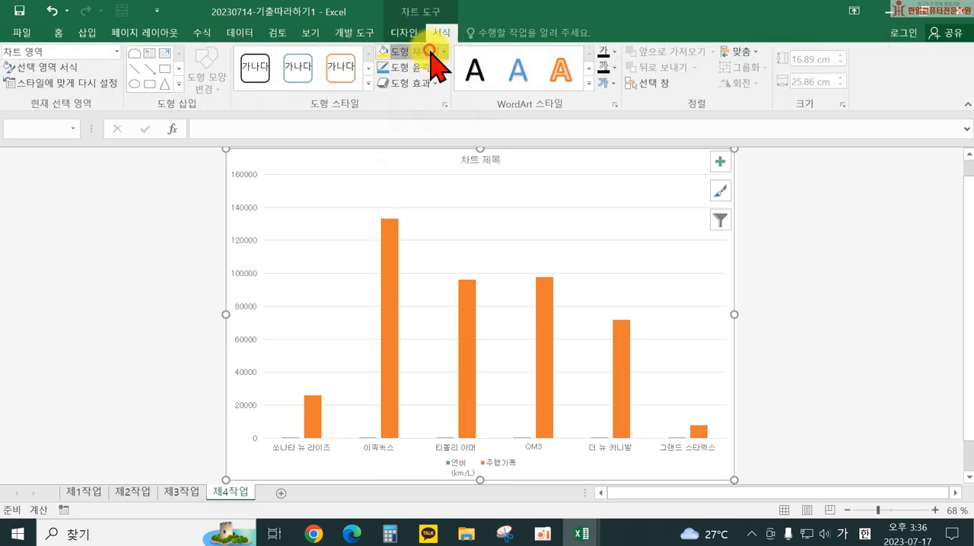
left_click(432, 52)
mouse_move(452, 265)
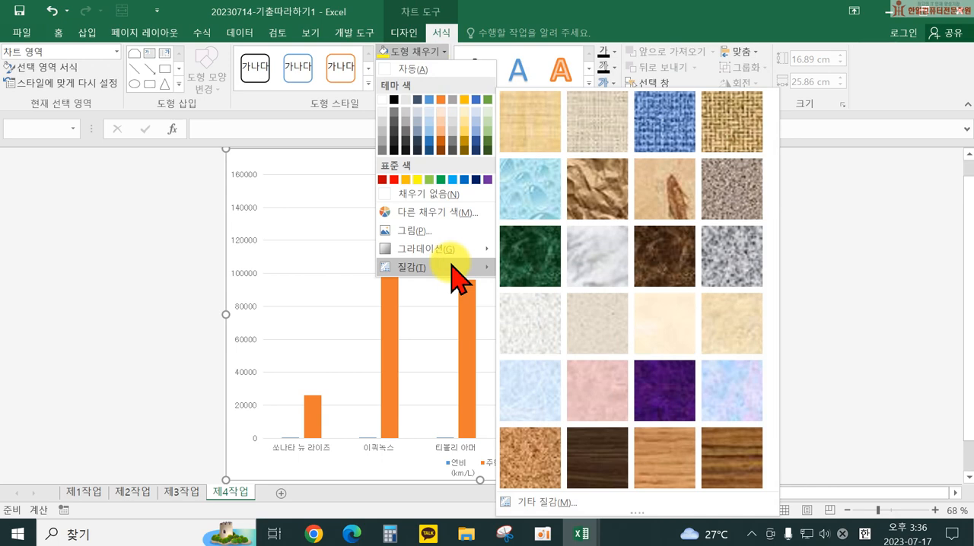
left_click(543, 374)
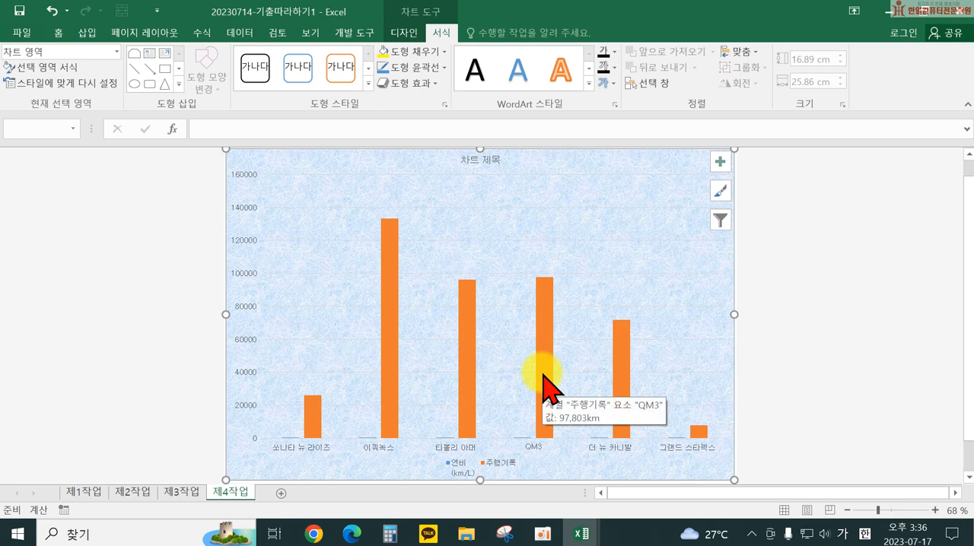
Step: Fill the chart's plot area (그림 영역) with solid white and deselect the chart
left_click(493, 260)
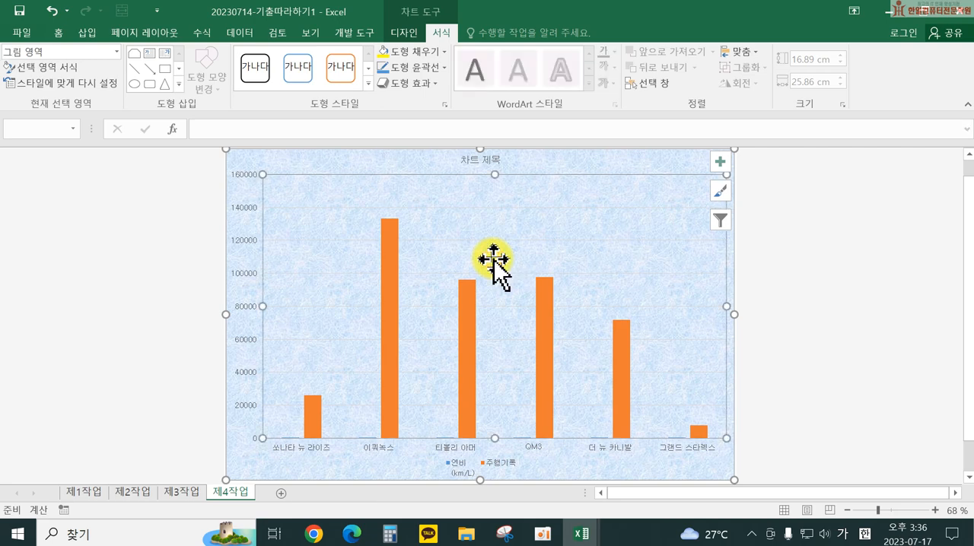
left_click(414, 51)
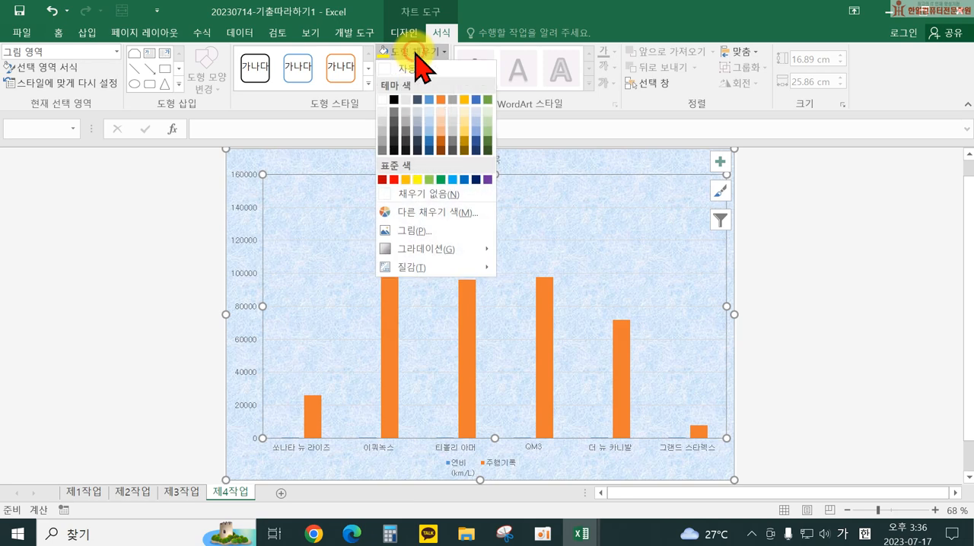
left_click(384, 100)
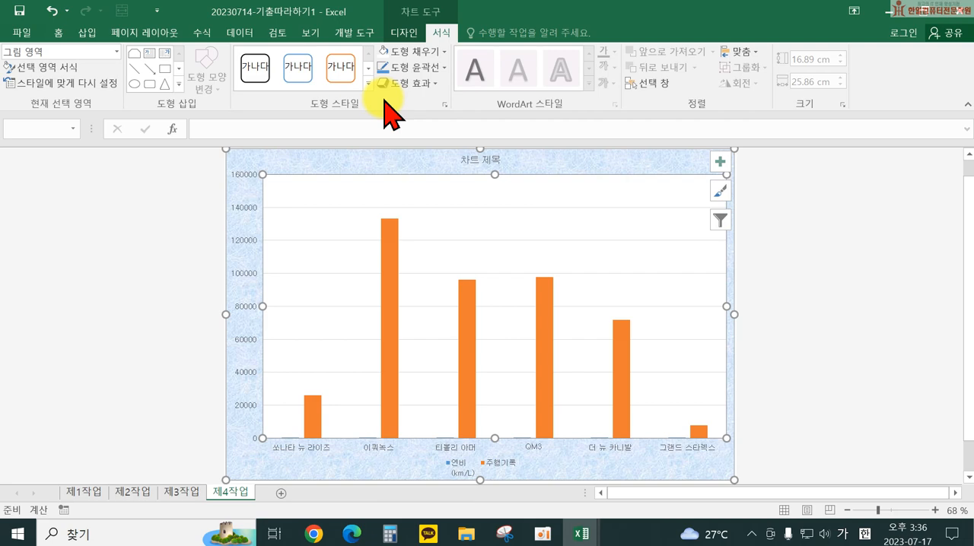
left_click(148, 308)
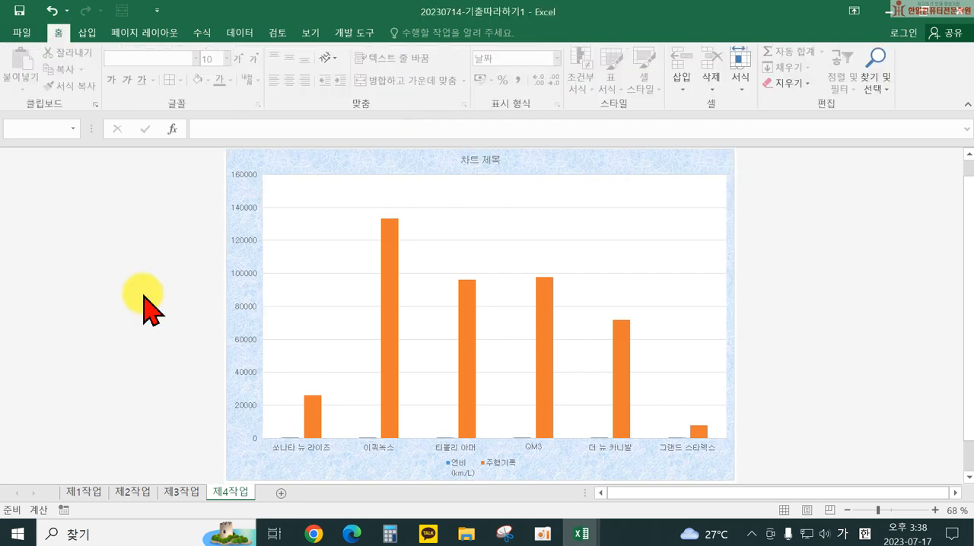
Step: Replace the placeholder chart title with "가솔린 및 디젤 차량 현황"
left_click(483, 161)
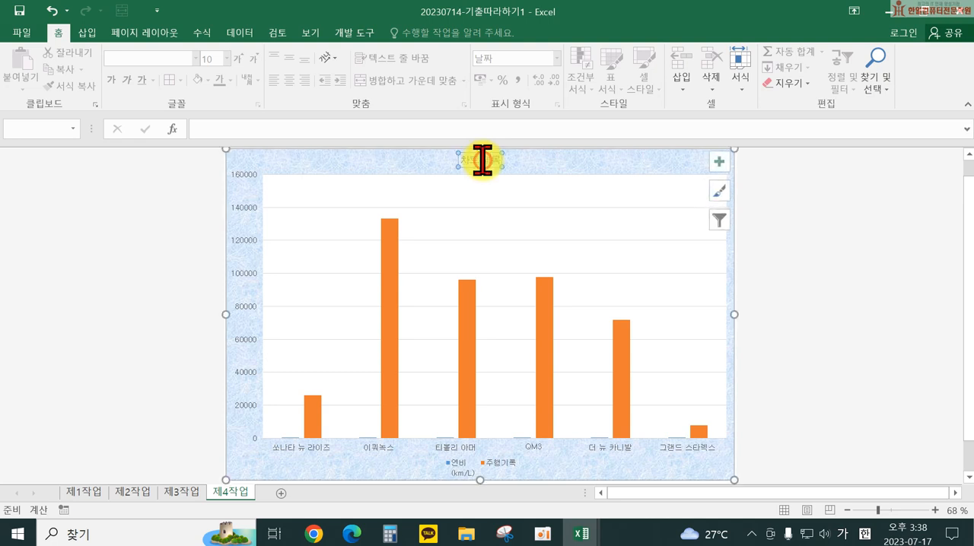
left_click_drag(461, 158, 495, 157)
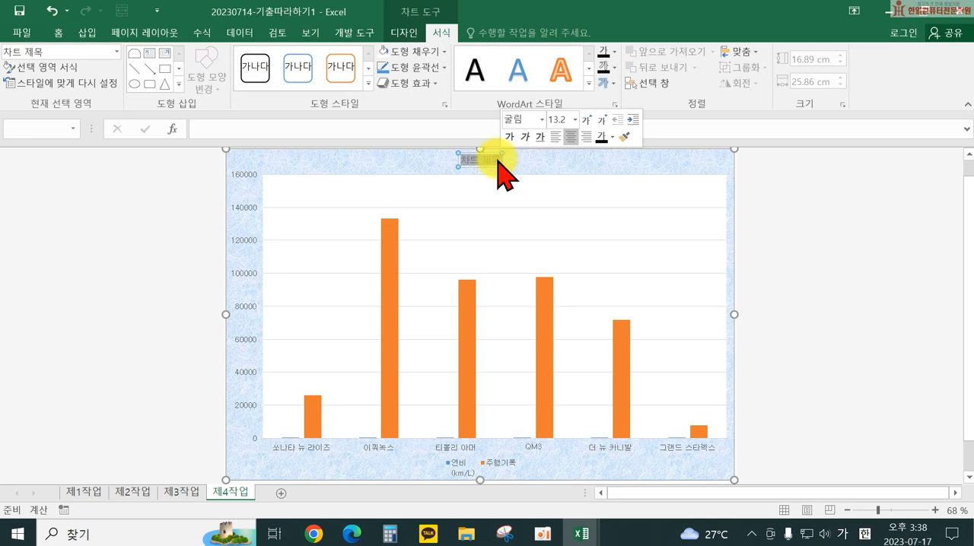
key("Delete")
type("가솔린")
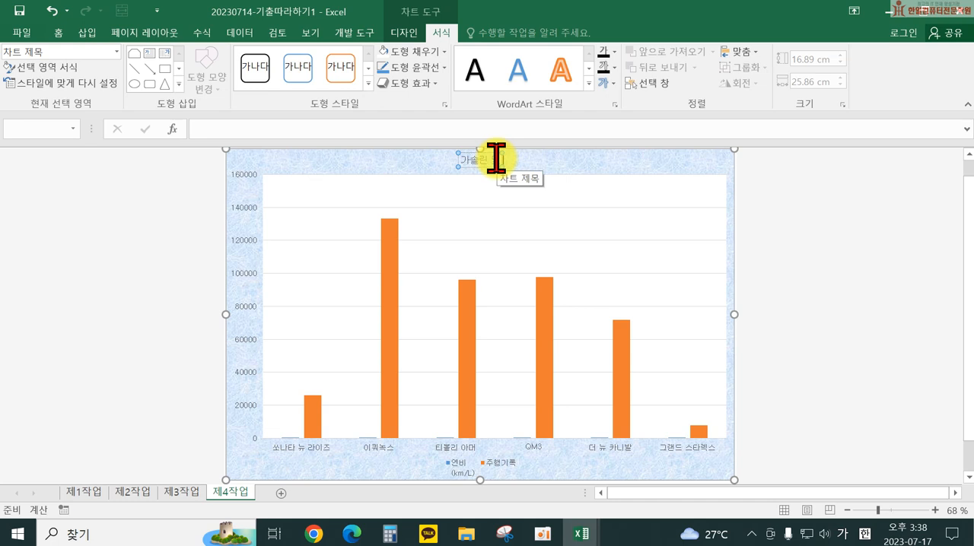
type(" 및 대체 차량")
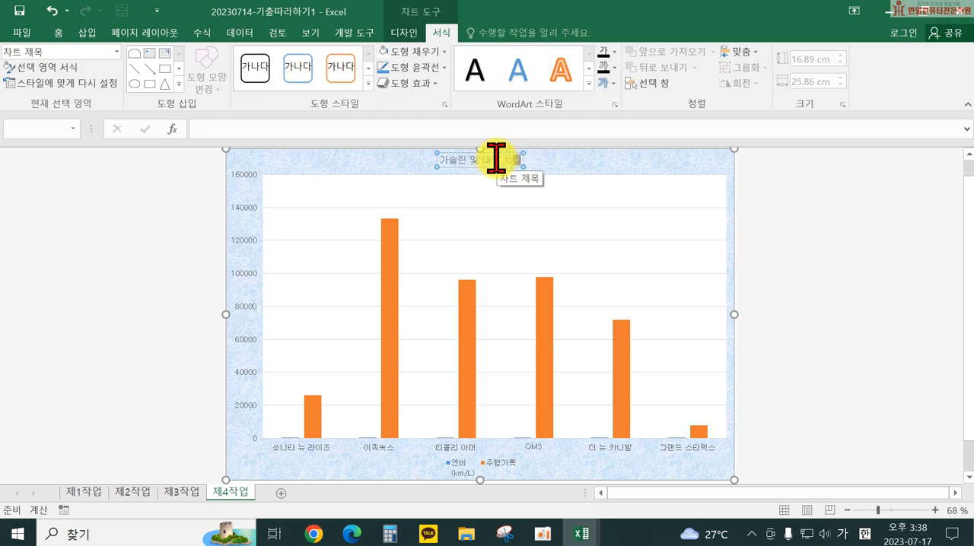
type(" 현황")
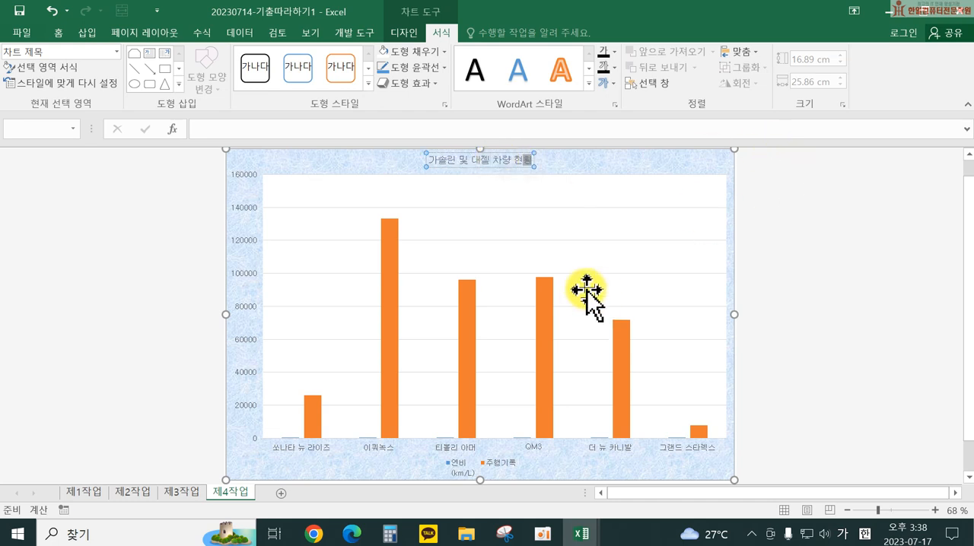
left_click(476, 160)
key("BackSpace")
type("디")
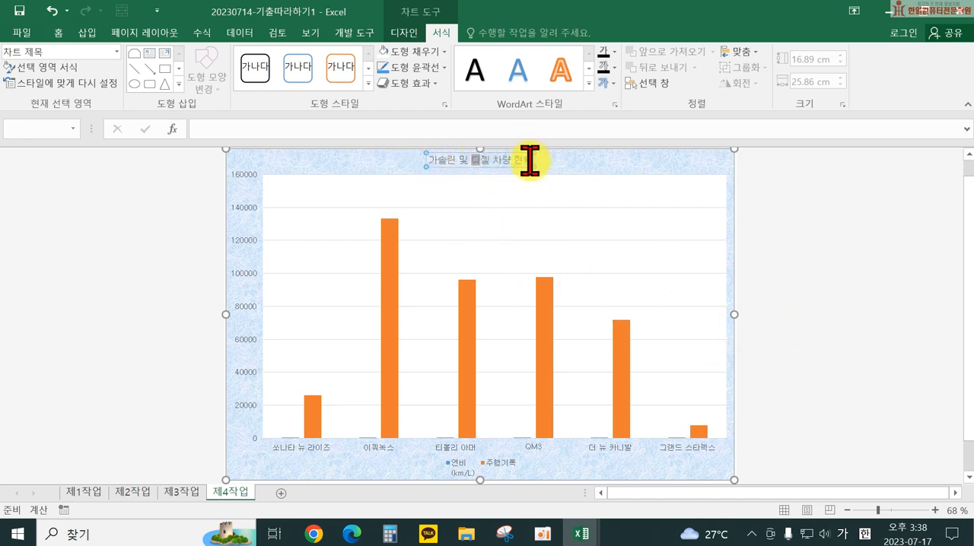
Step: Make the chart title bold in 굴림 and set its font size to 20
left_click(446, 166)
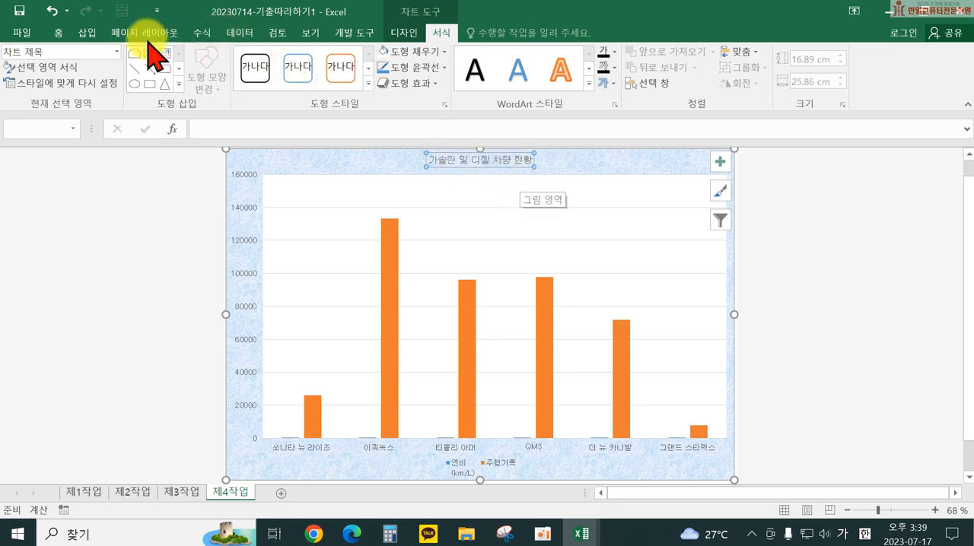
left_click(57, 33)
left_click(175, 58)
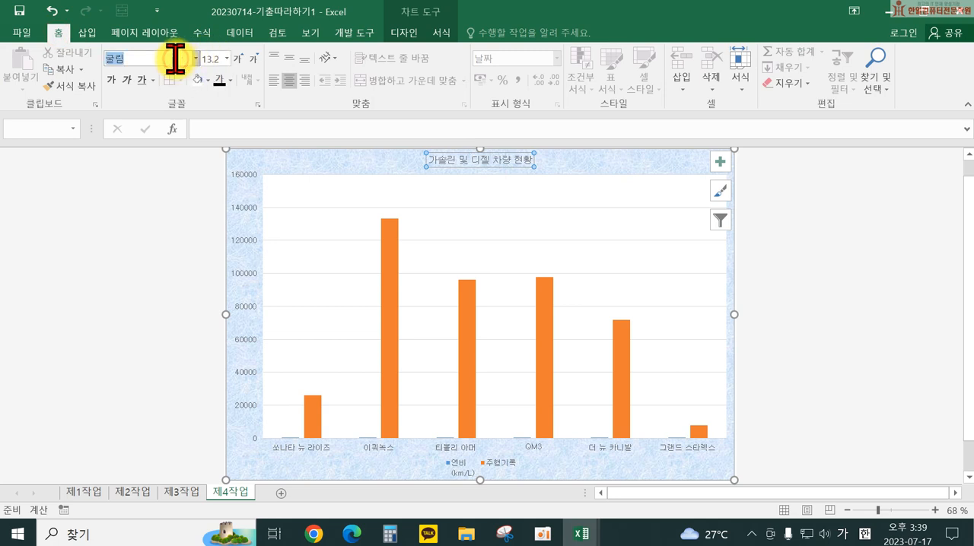
left_click(109, 85)
left_click(213, 58)
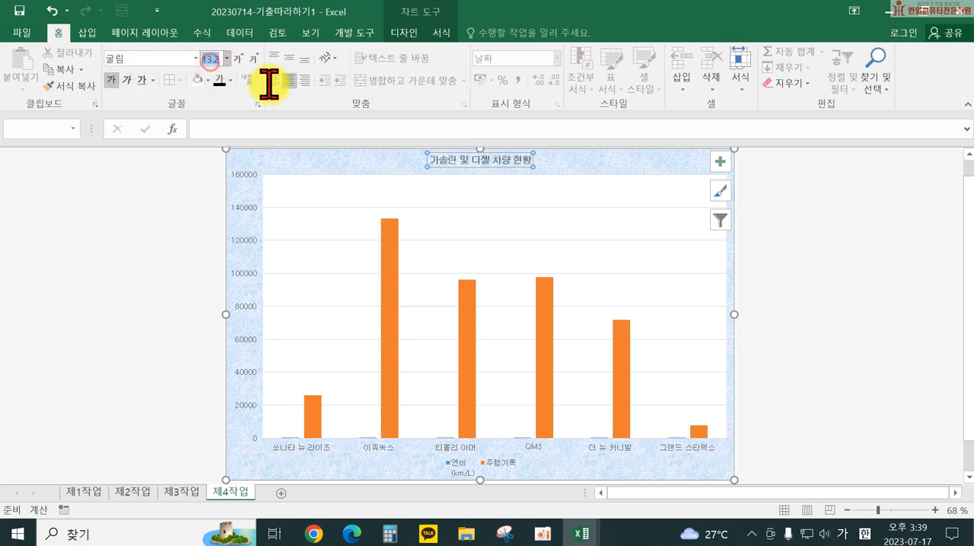
type("20")
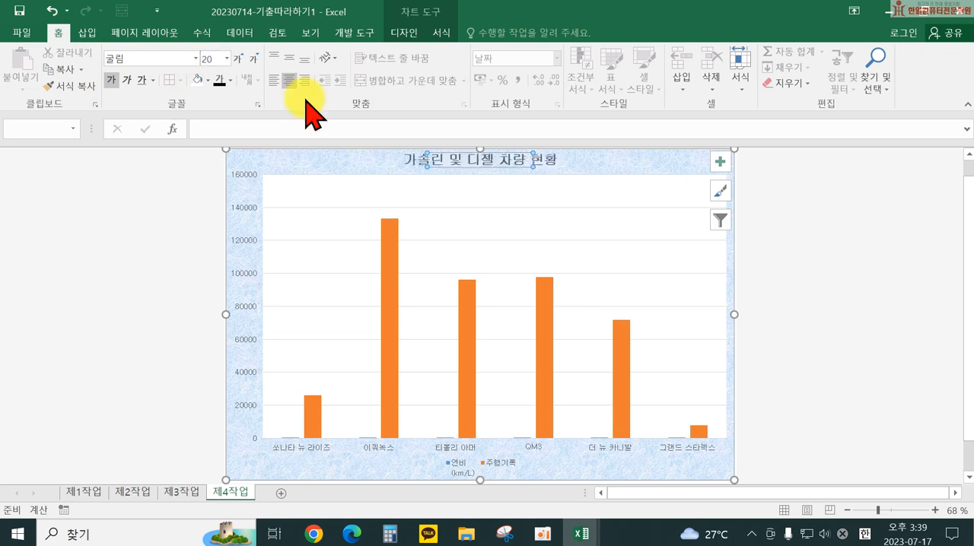
key("Return")
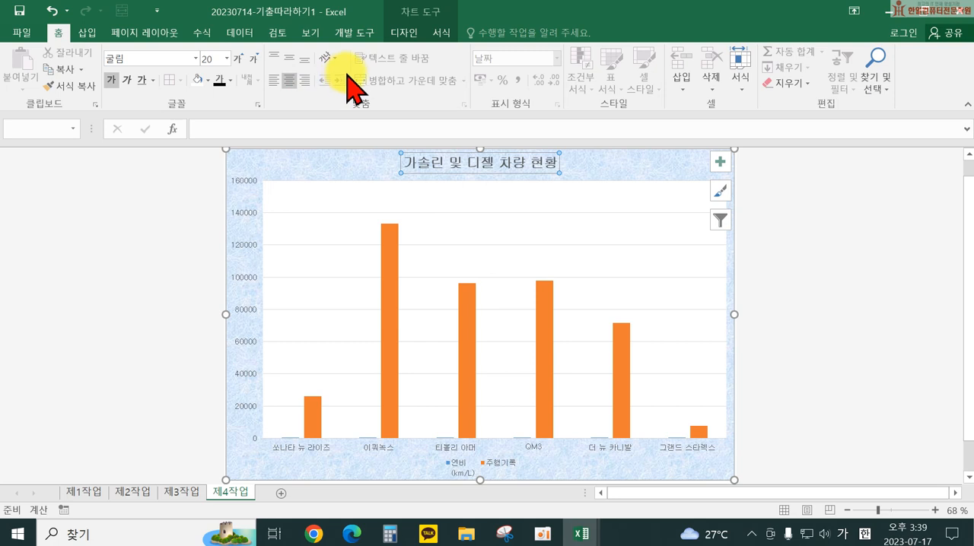
Step: Give the chart title a white fill and an automatic (자동) outline
left_click(442, 32)
left_click(426, 52)
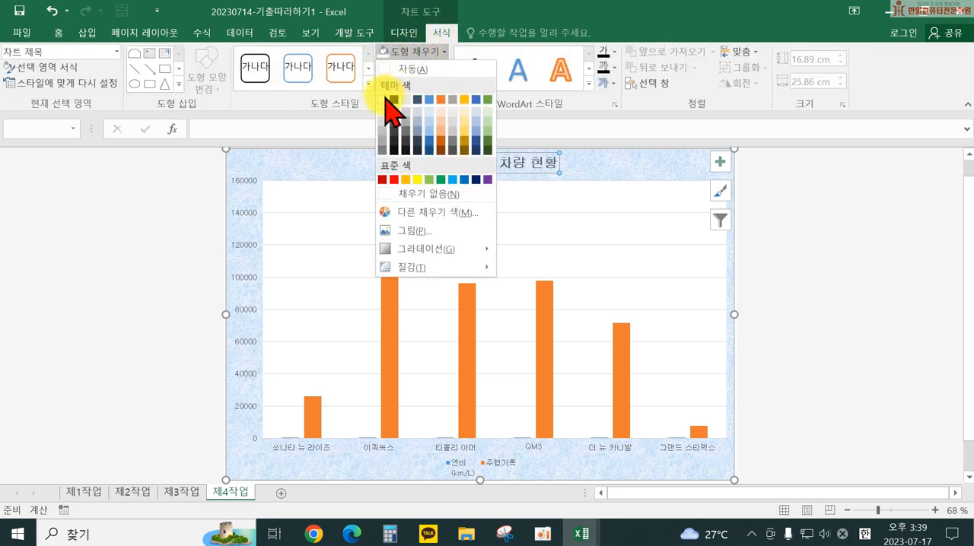
left_click(382, 100)
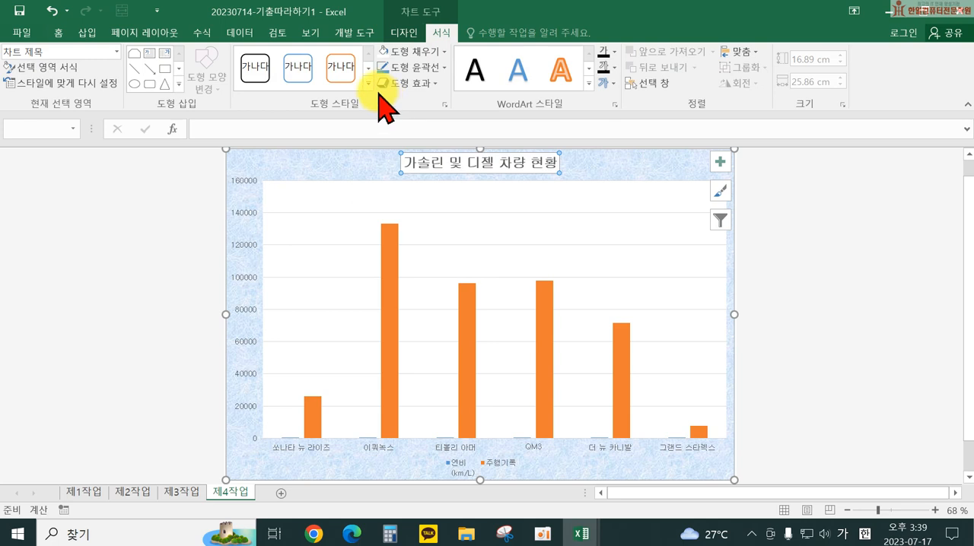
left_click(398, 67)
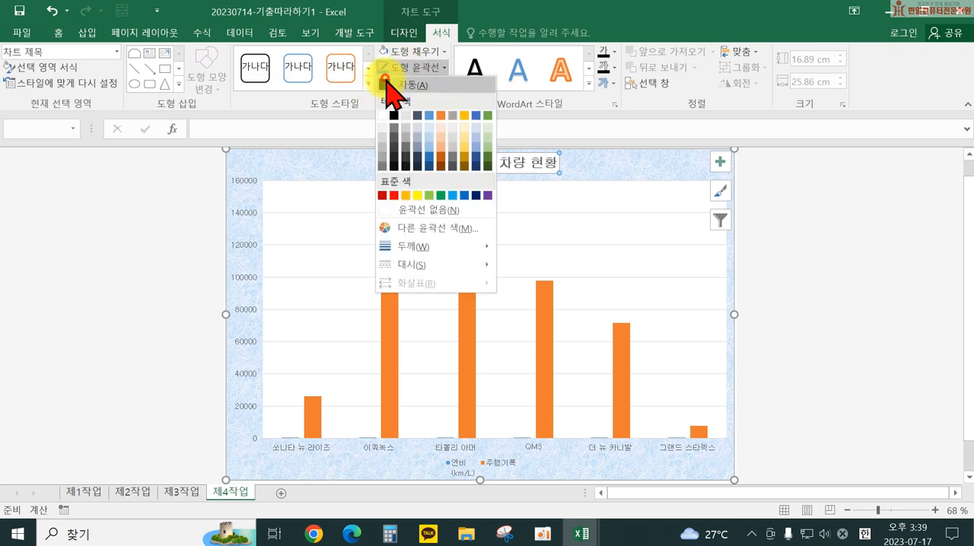
left_click(384, 84)
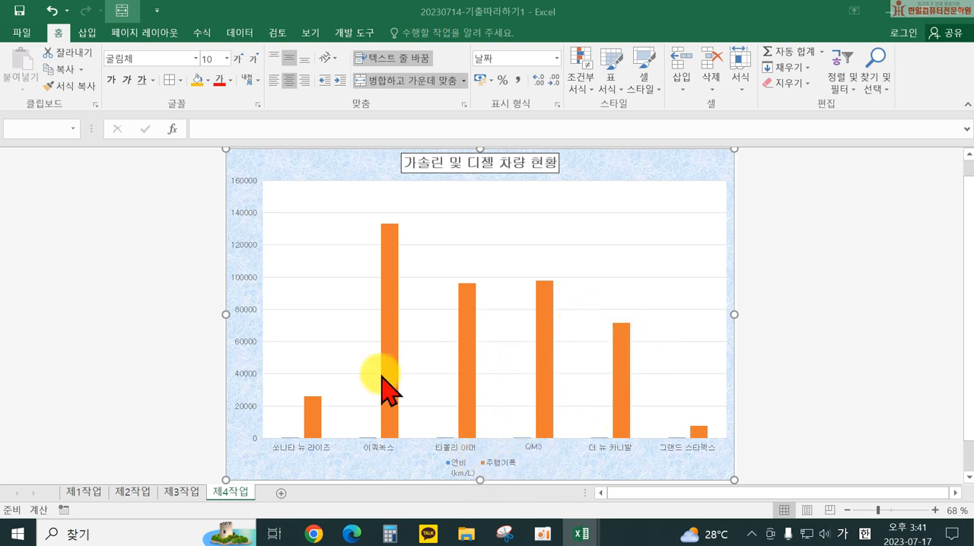
Step: Change the 연비(km/L) series to a line with markers (표식이 있는 꺾은선형) on the secondary axis, keeping 주행기록 as clustered columns
left_click(620, 373)
left_click(617, 356)
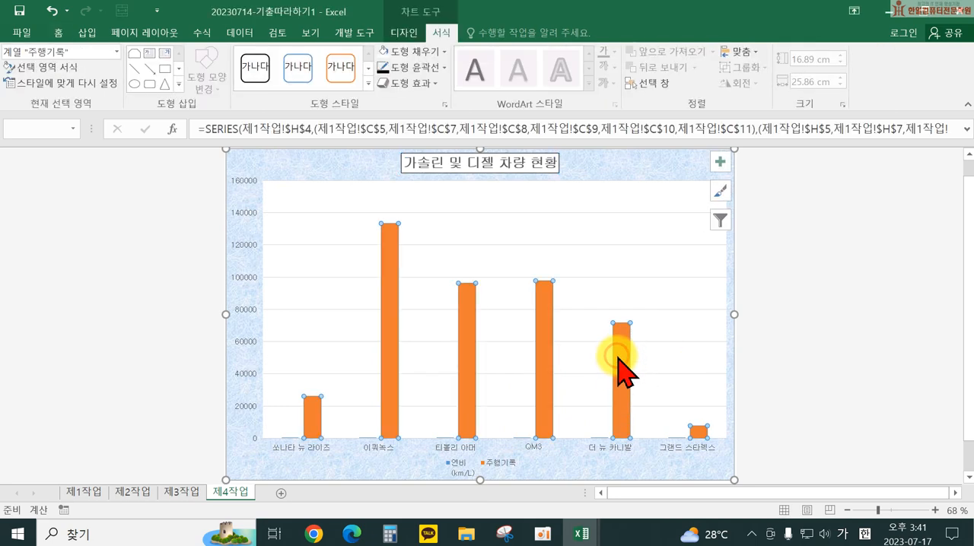
right_click(617, 357)
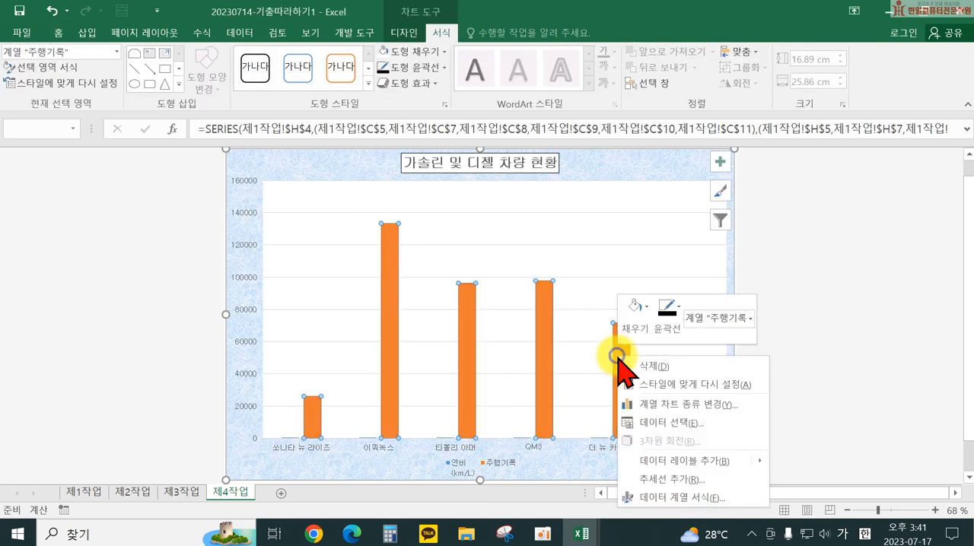
left_click(656, 405)
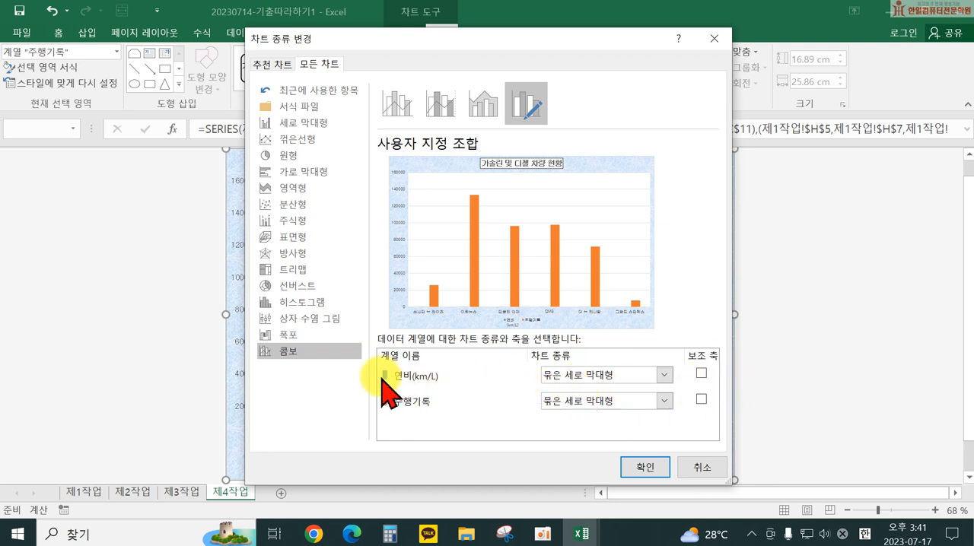
left_click(591, 375)
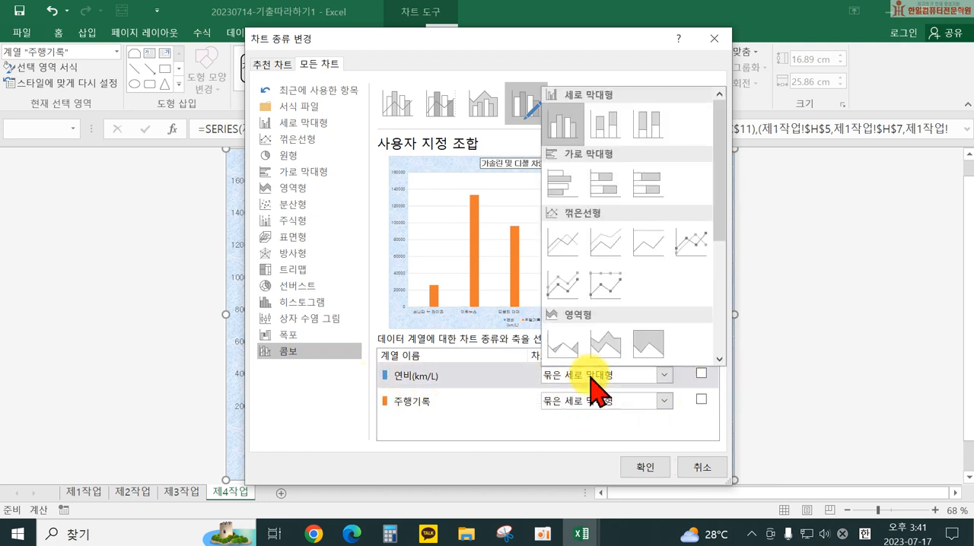
left_click(687, 248)
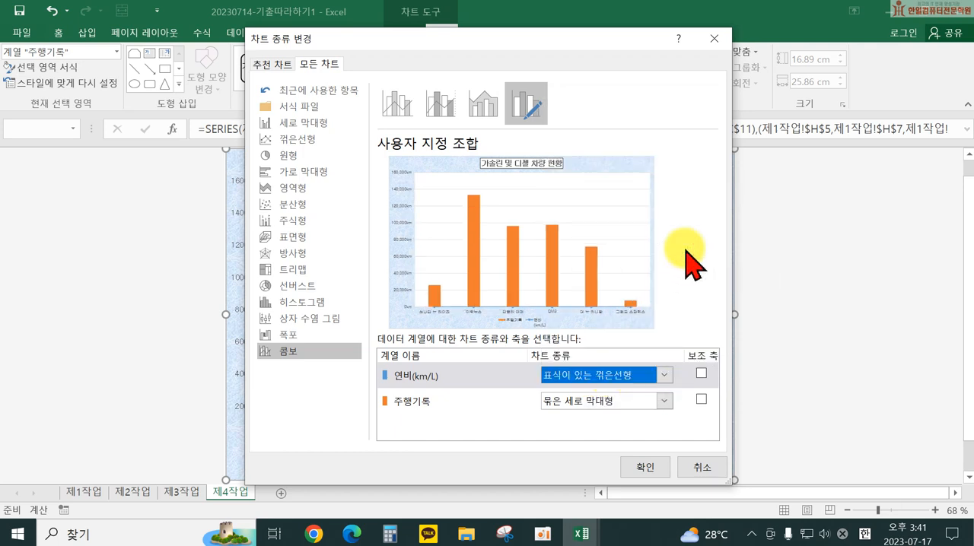
left_click(698, 375)
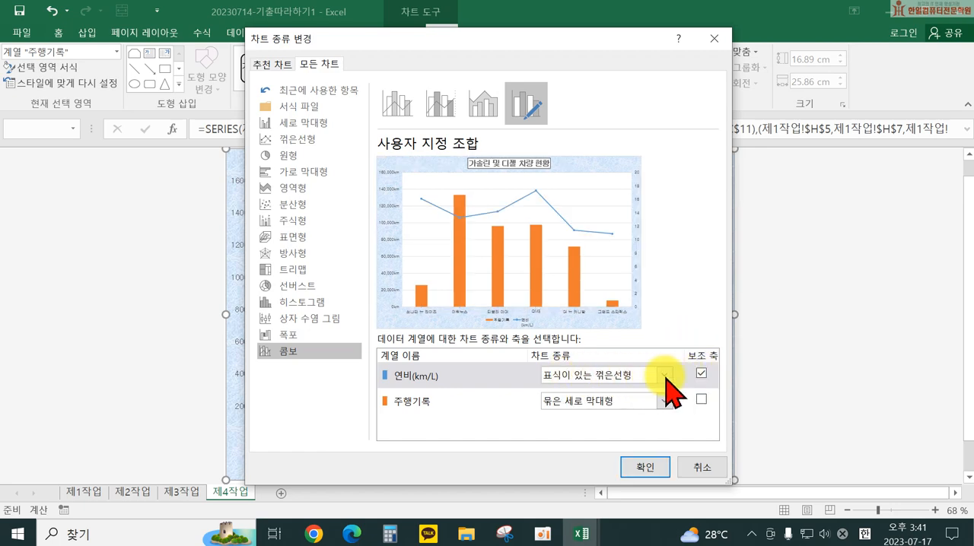
left_click(643, 465)
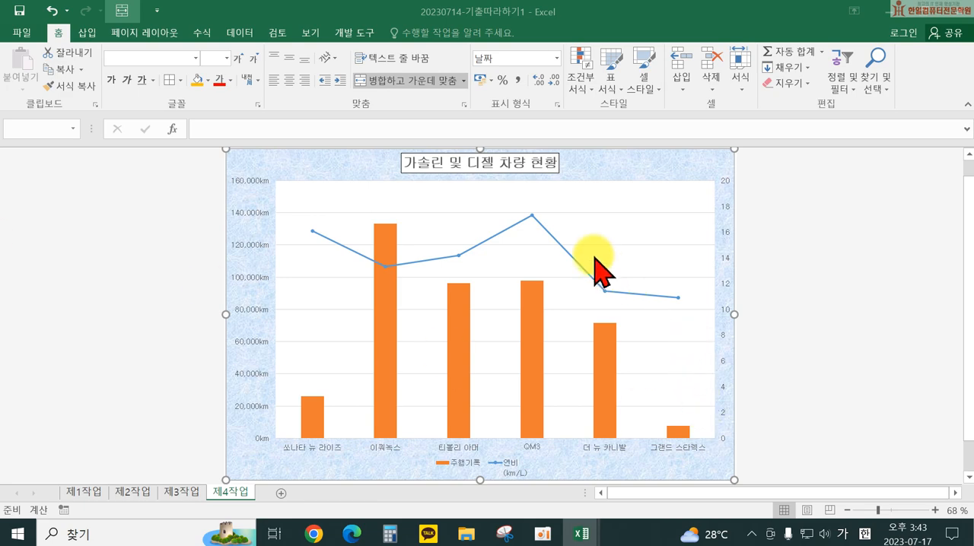
Step: Give the 연비 line series built-in diamond markers with size 10
left_click(532, 216)
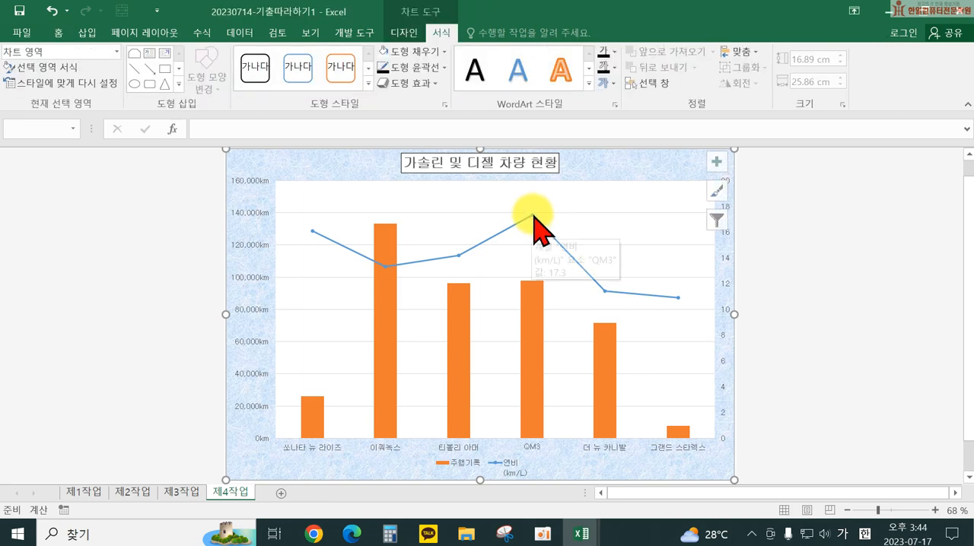
right_click(605, 291)
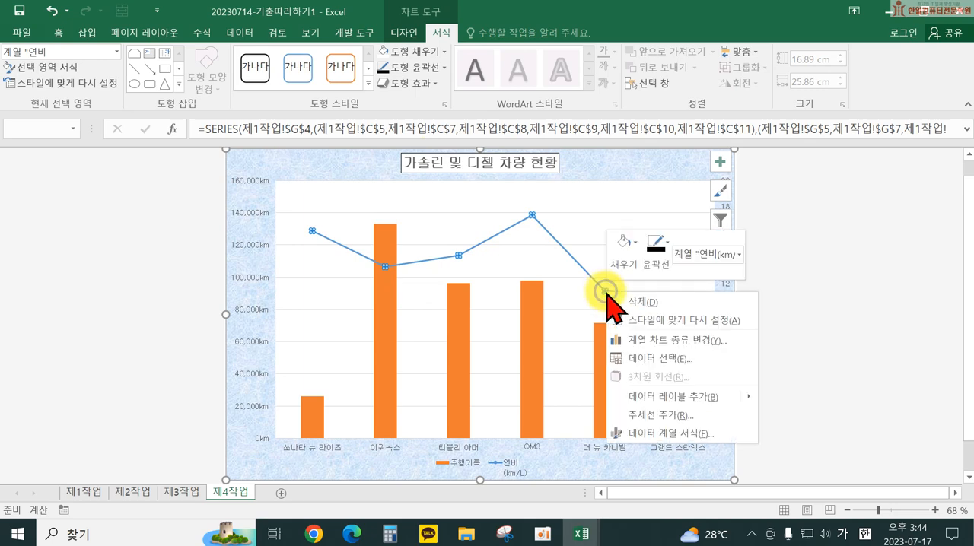
left_click(667, 435)
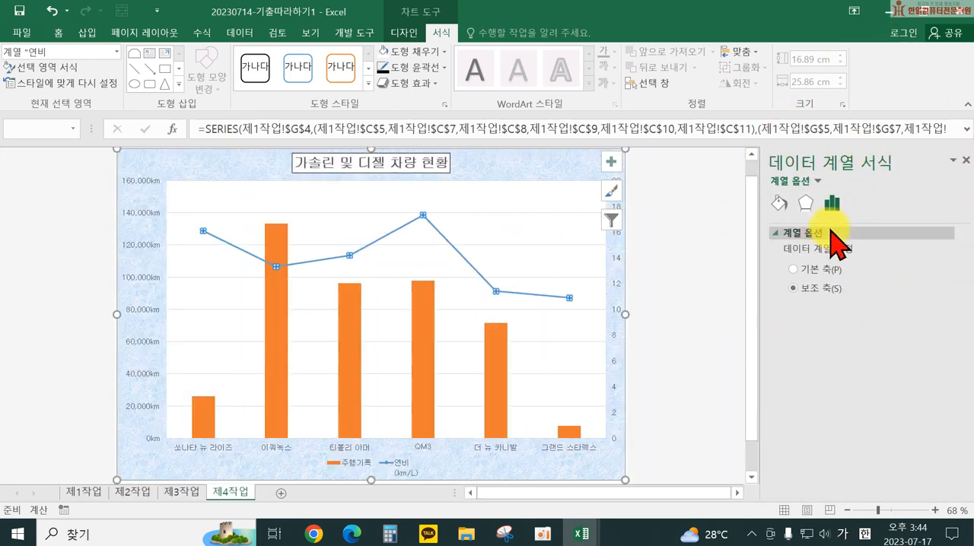
left_click(780, 205)
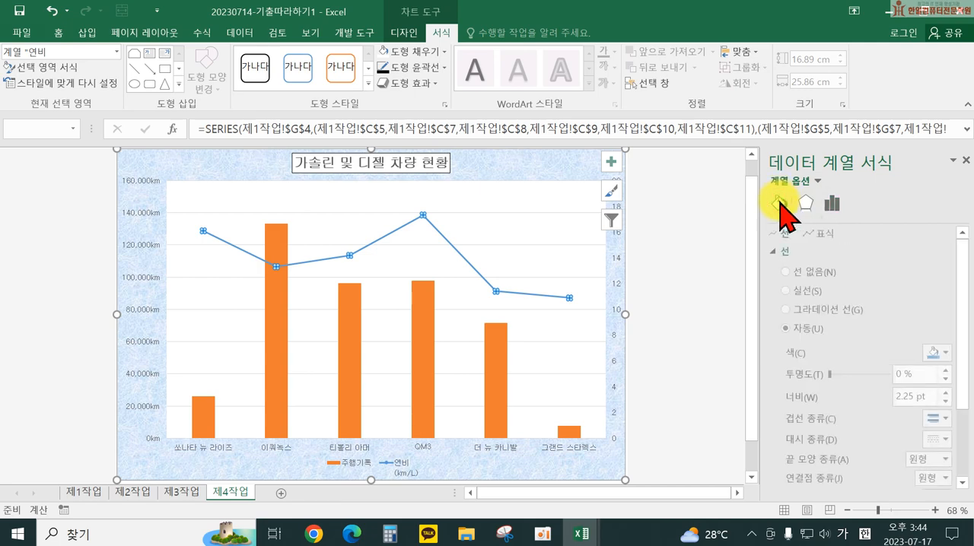
left_click(829, 238)
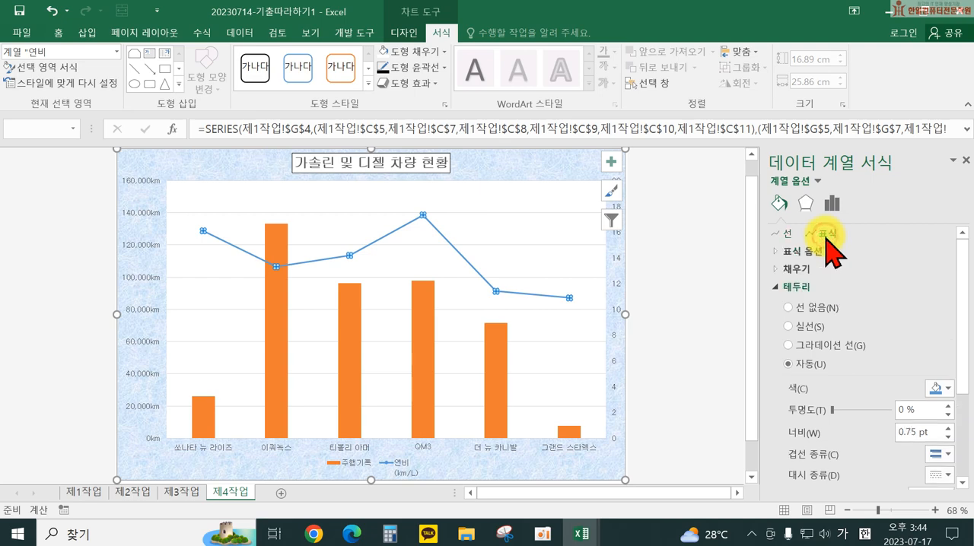
left_click(796, 252)
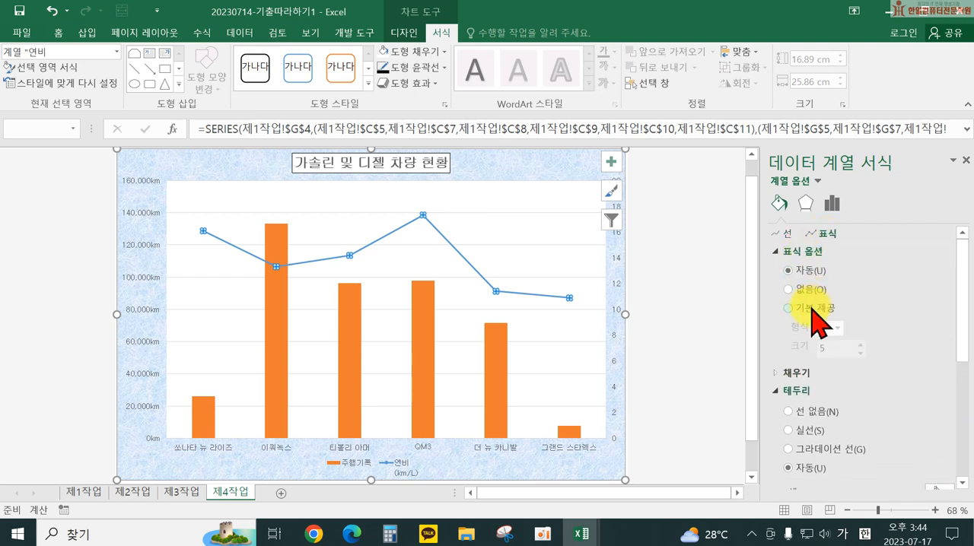
left_click(837, 327)
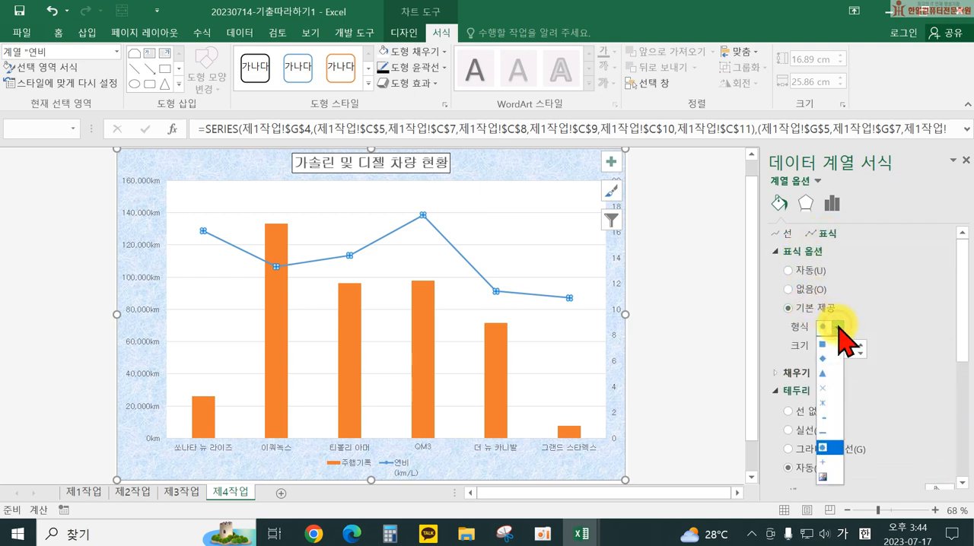
left_click(833, 361)
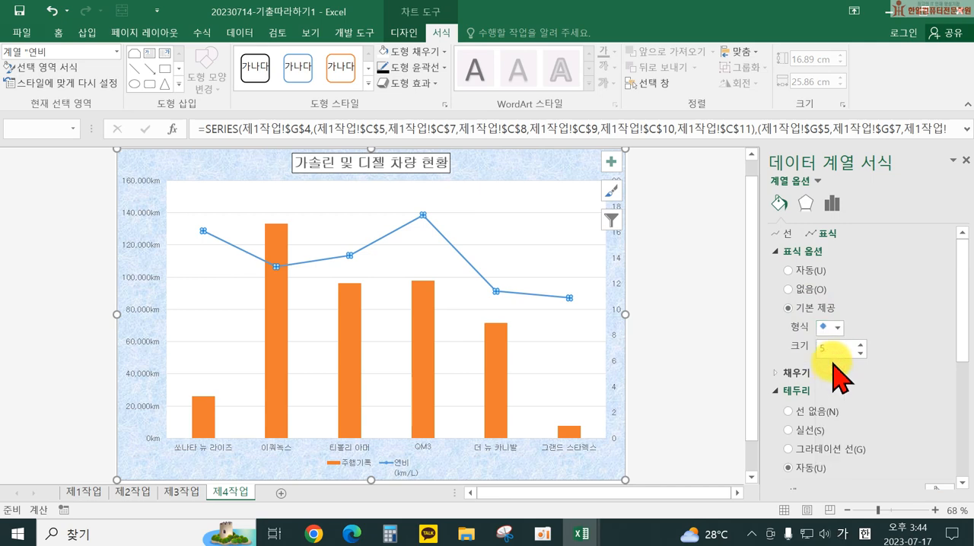
left_click(826, 349)
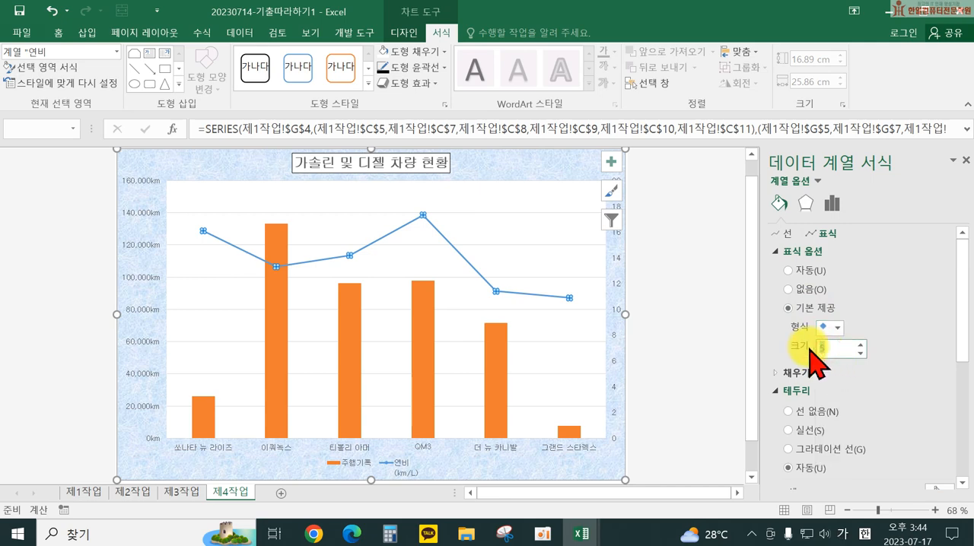
type("10")
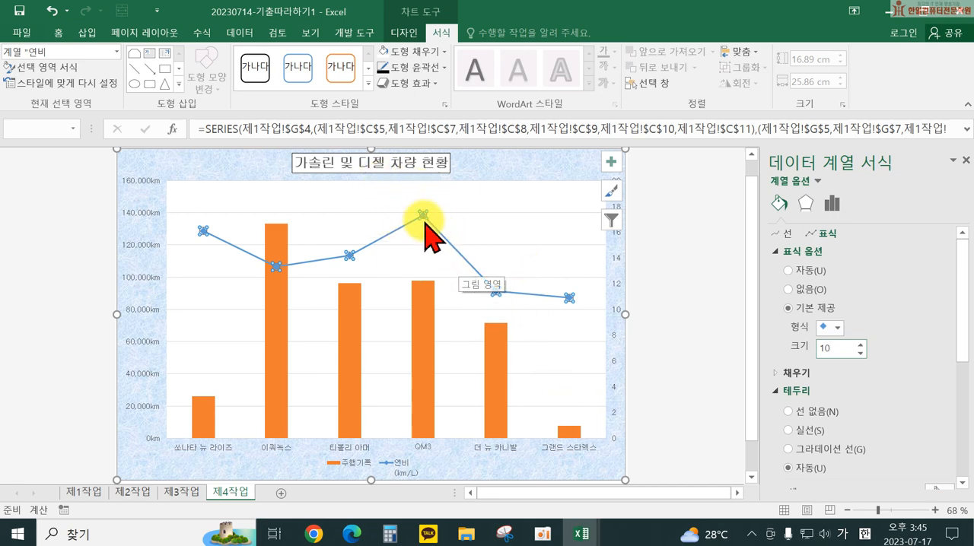
Step: Add a data label to only the QM3 point of the 연비 line series
mouse_move(423, 216)
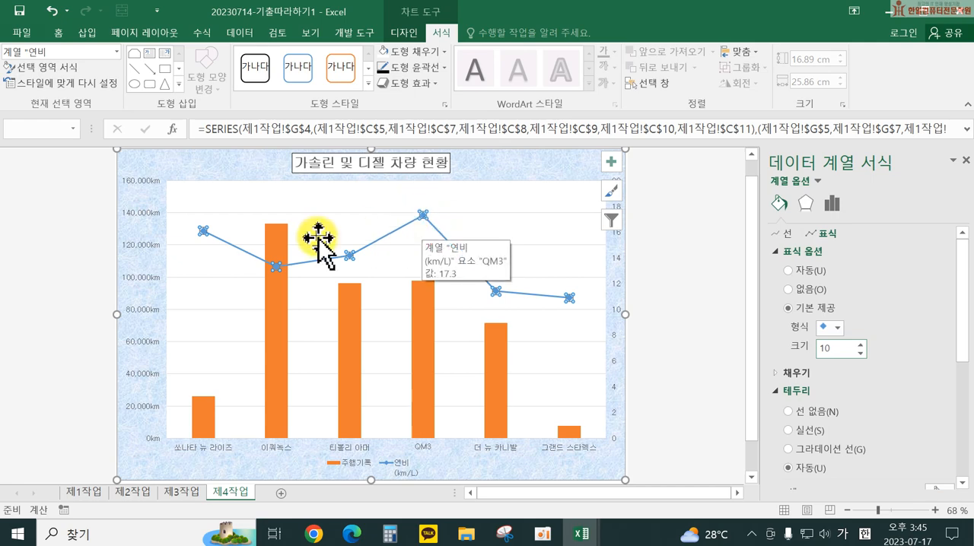
left_click(423, 216)
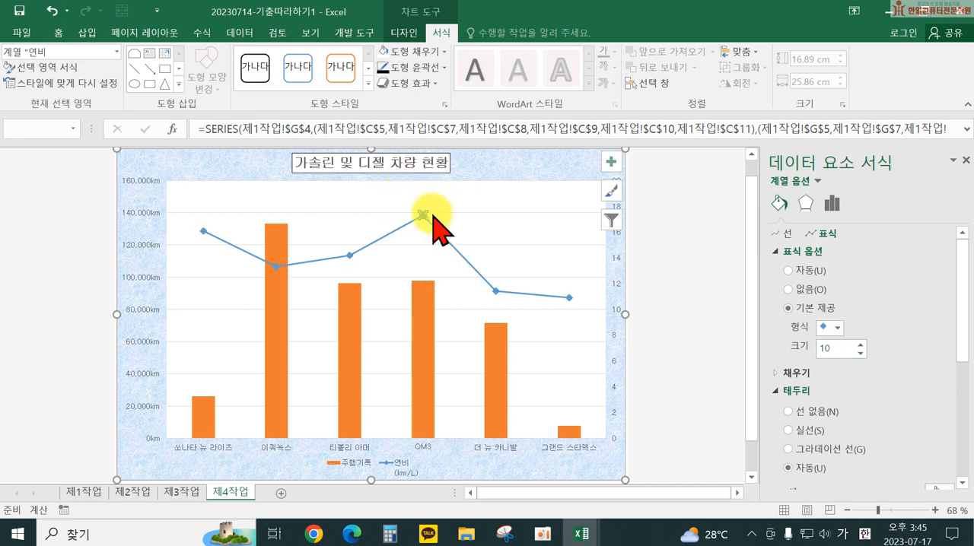
right_click(423, 216)
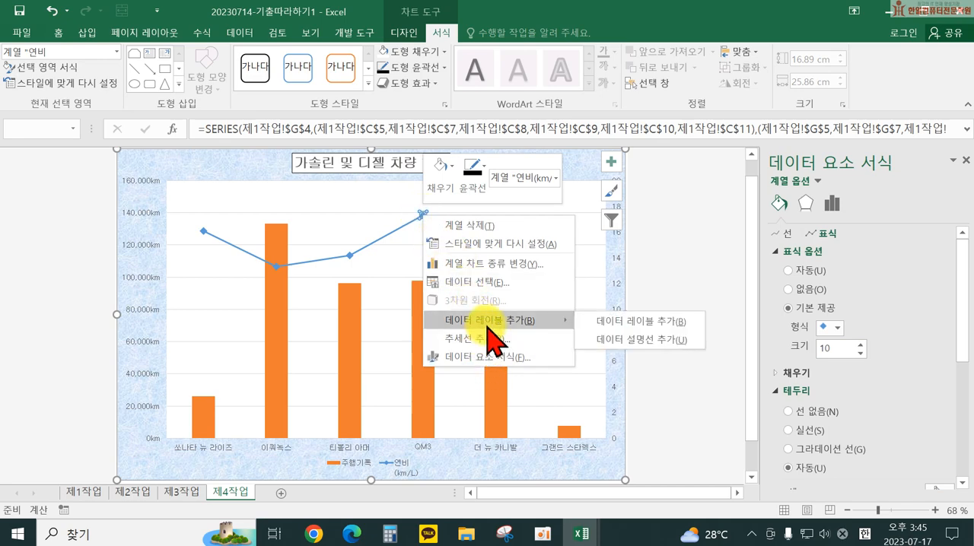
left_click(487, 326)
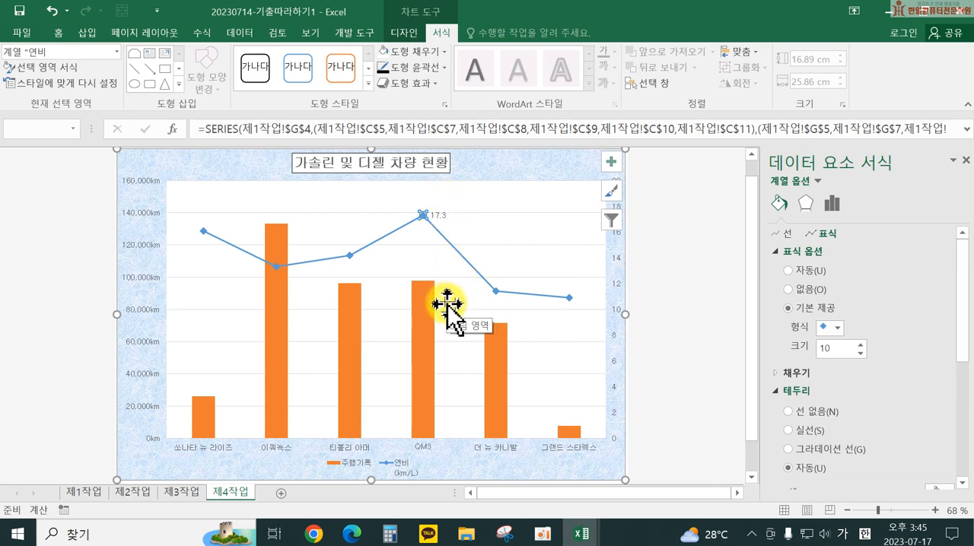
Step: Position the QM3 data label above its point (위쪽) and deselect the label
left_click(437, 214)
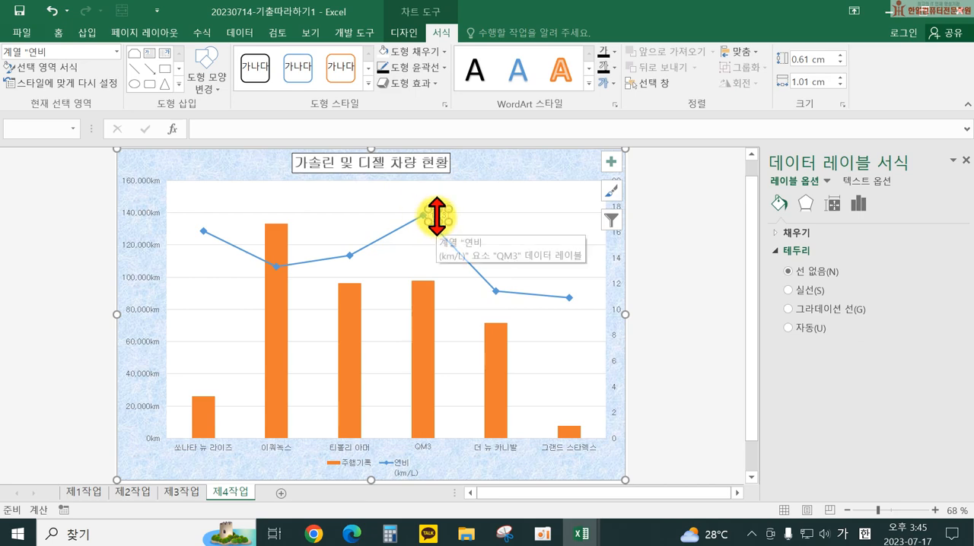
right_click(438, 220)
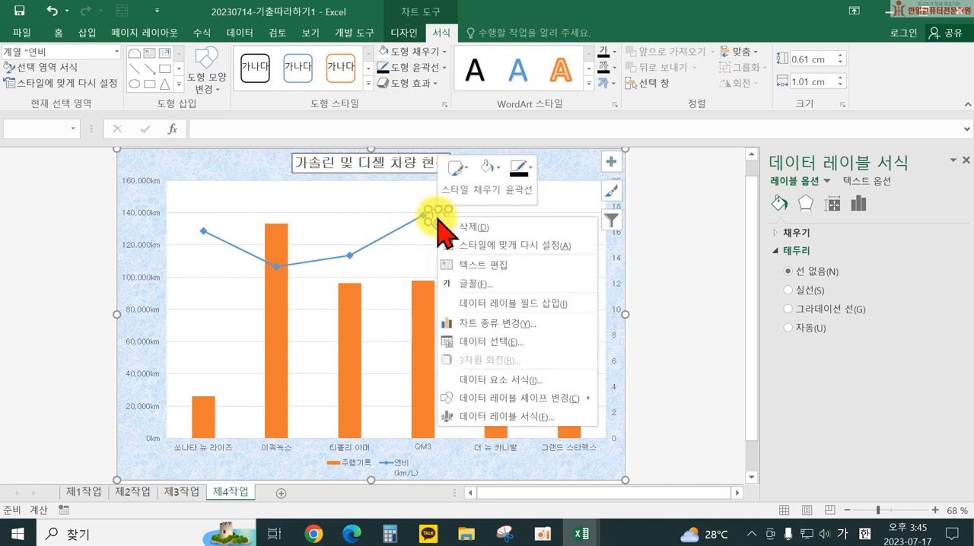
left_click(519, 418)
scroll(875, 395, "down", 3)
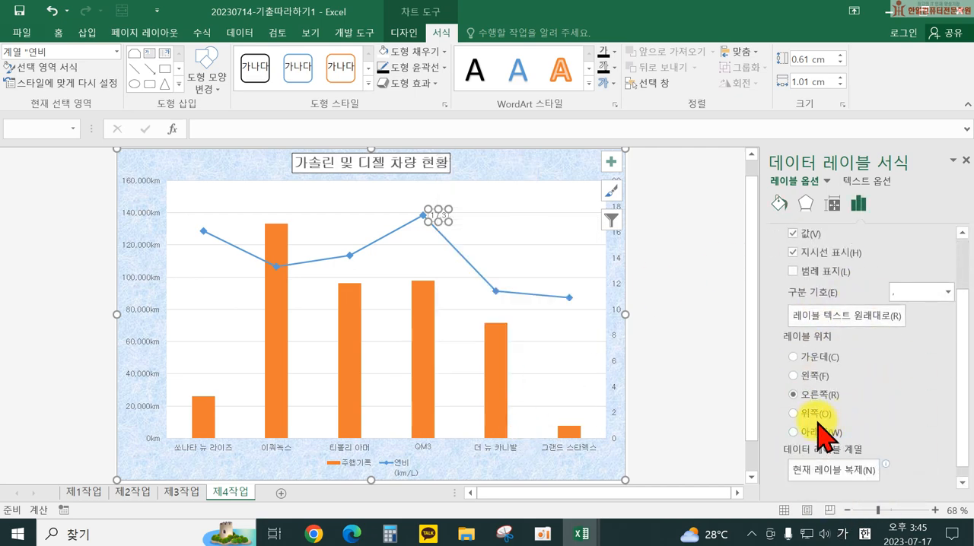
left_click(814, 416)
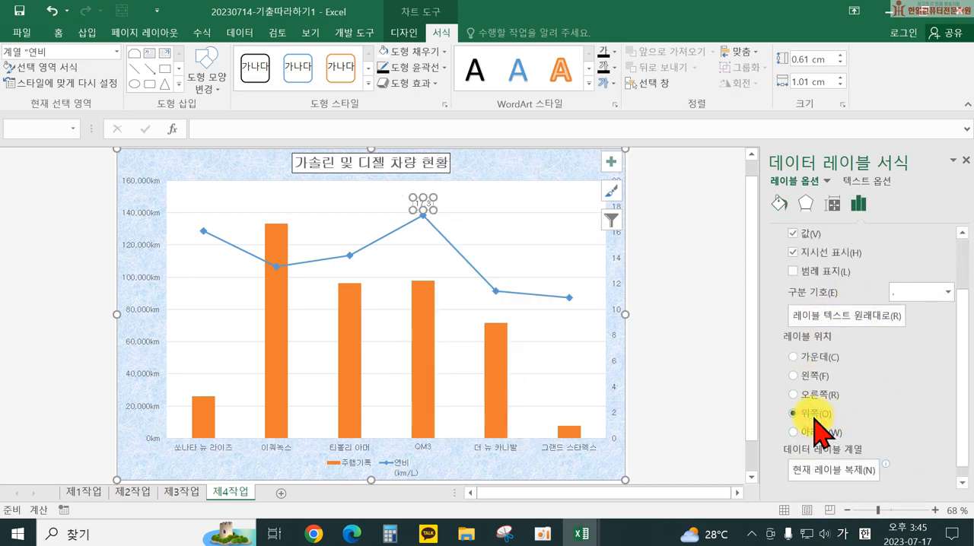
left_click(641, 346)
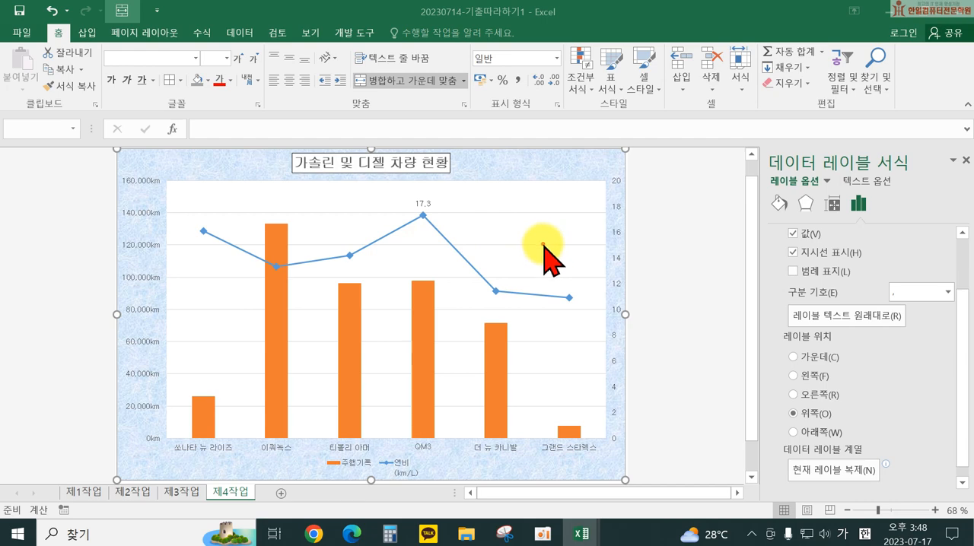
Step: Format the chart's major horizontal gridlines as black dashed lines
left_click(543, 245)
left_click(534, 244)
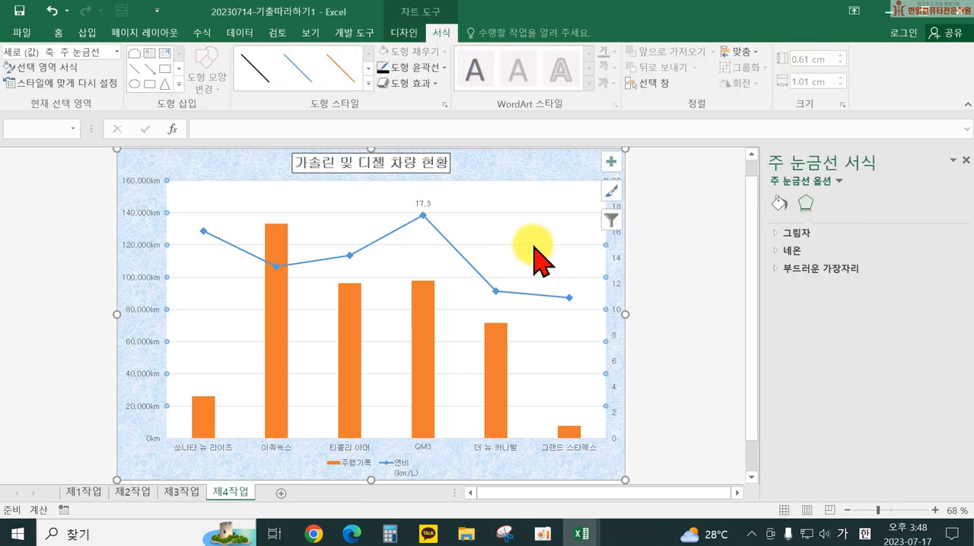
right_click(535, 246)
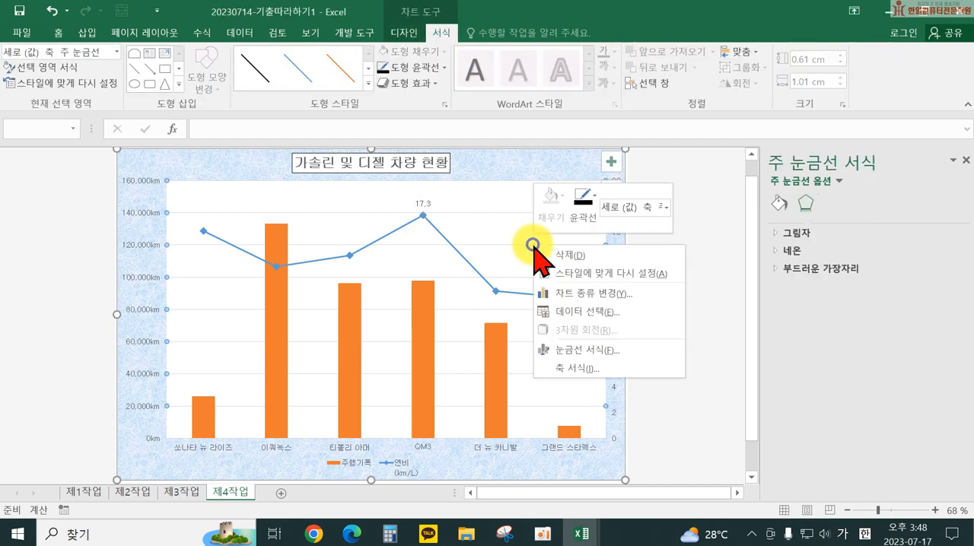
left_click(587, 351)
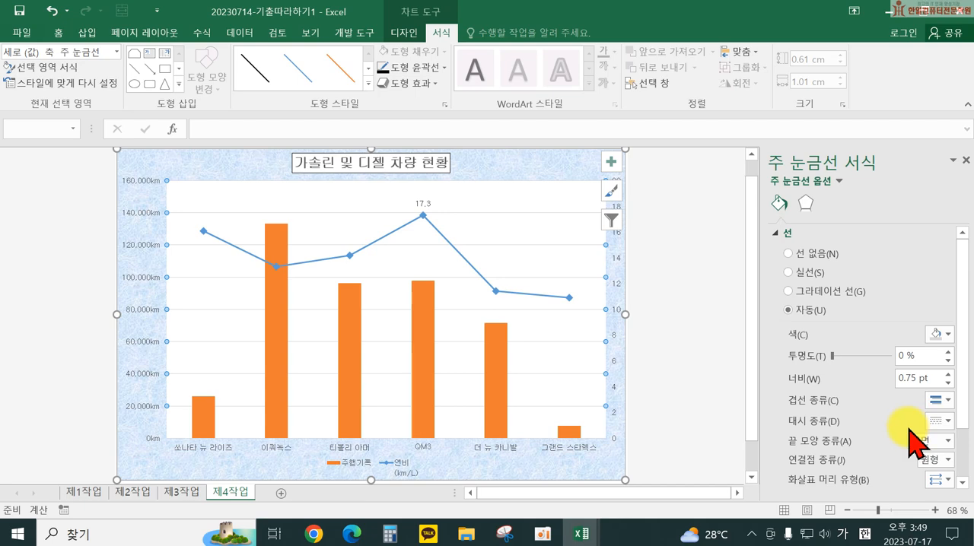
left_click(937, 336)
left_click(877, 370)
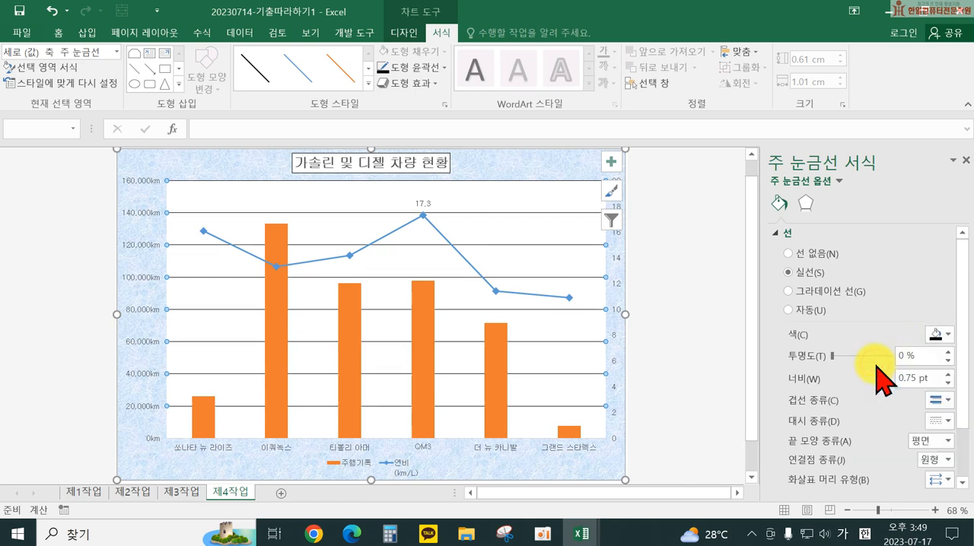
left_click(942, 423)
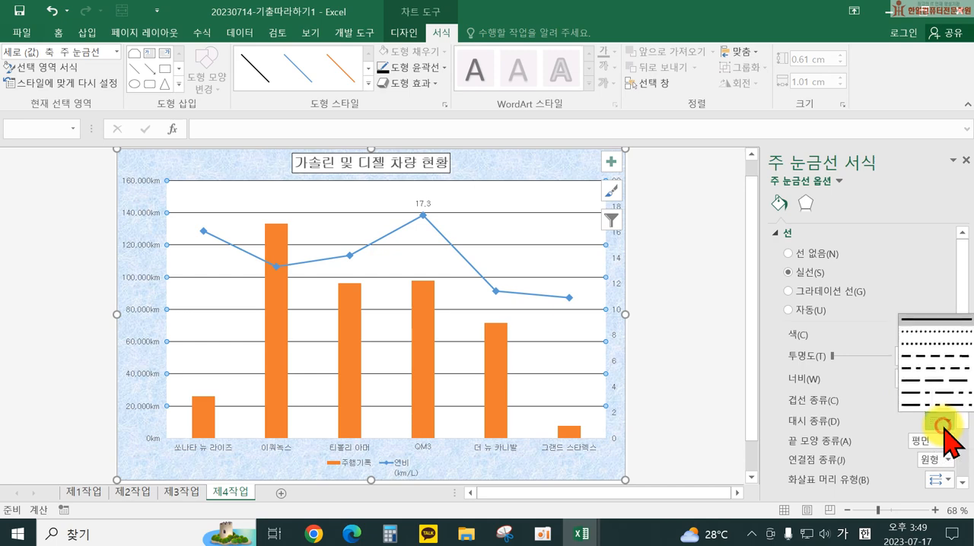
left_click(930, 356)
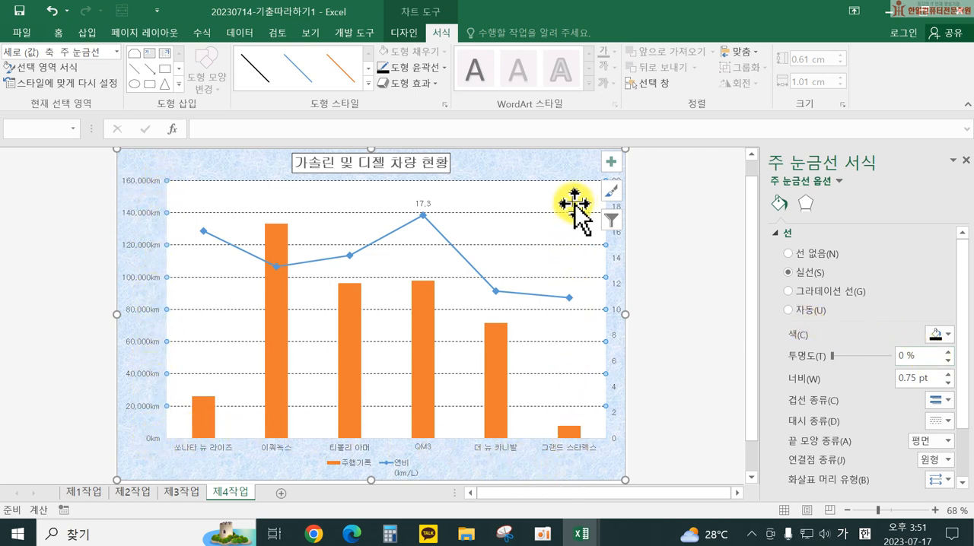
Step: Apply a solid black outline to the chart's primary vertical, secondary vertical and horizontal axes
left_click(141, 316)
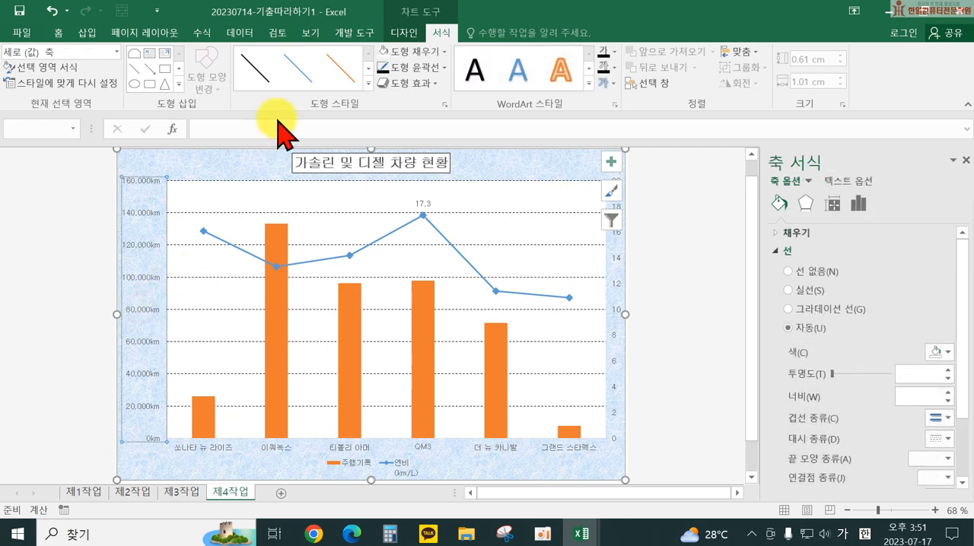
left_click(380, 70)
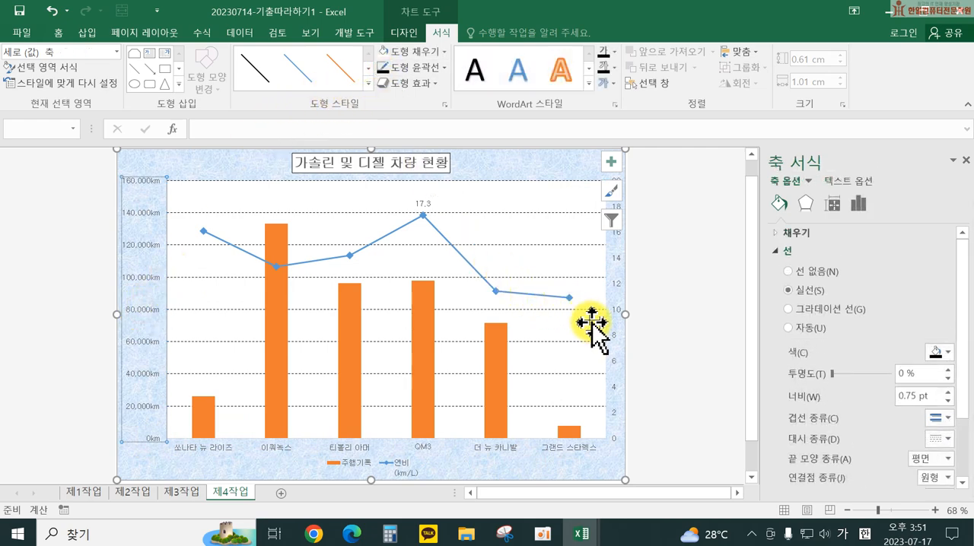
left_click(618, 319)
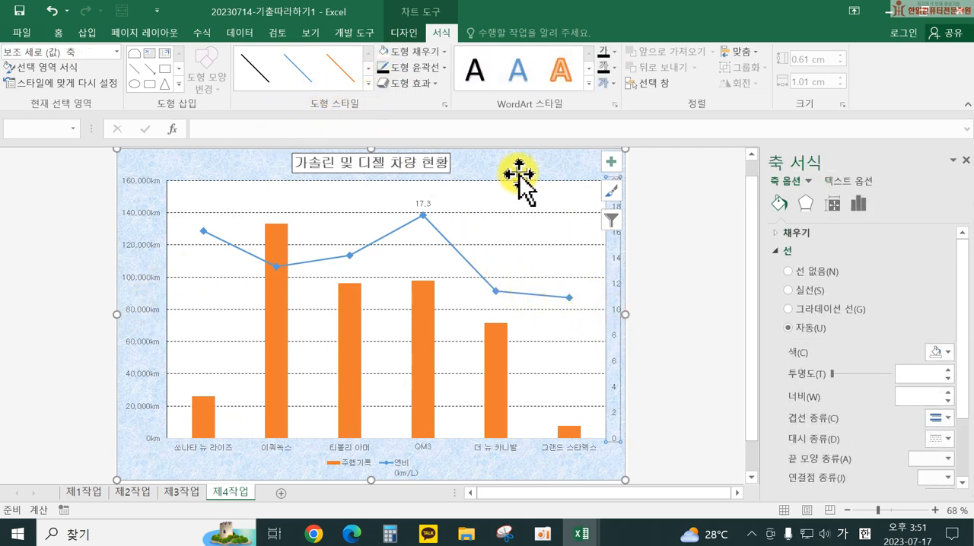
left_click(385, 67)
left_click(276, 446)
left_click(386, 66)
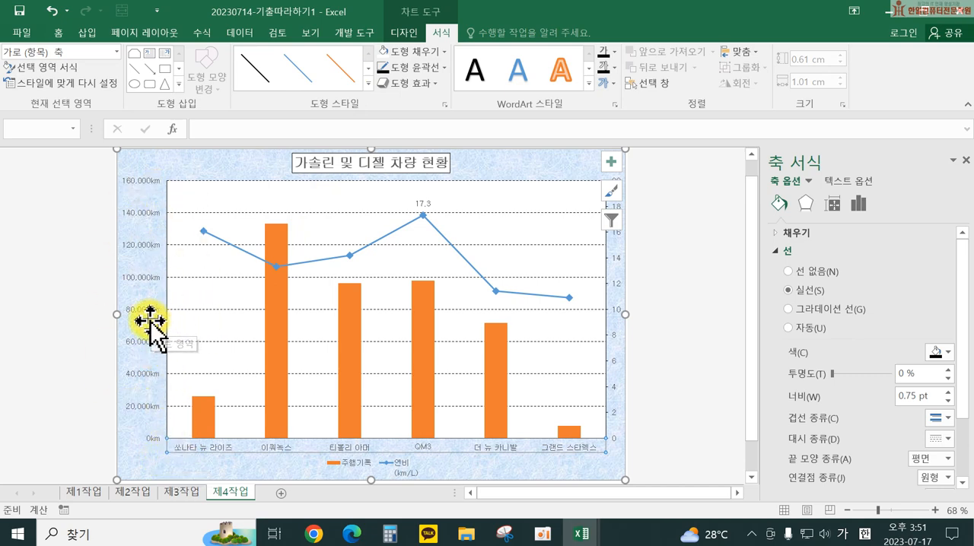
Step: Set the major unit of the secondary vertical axis to 5
left_click(615, 417)
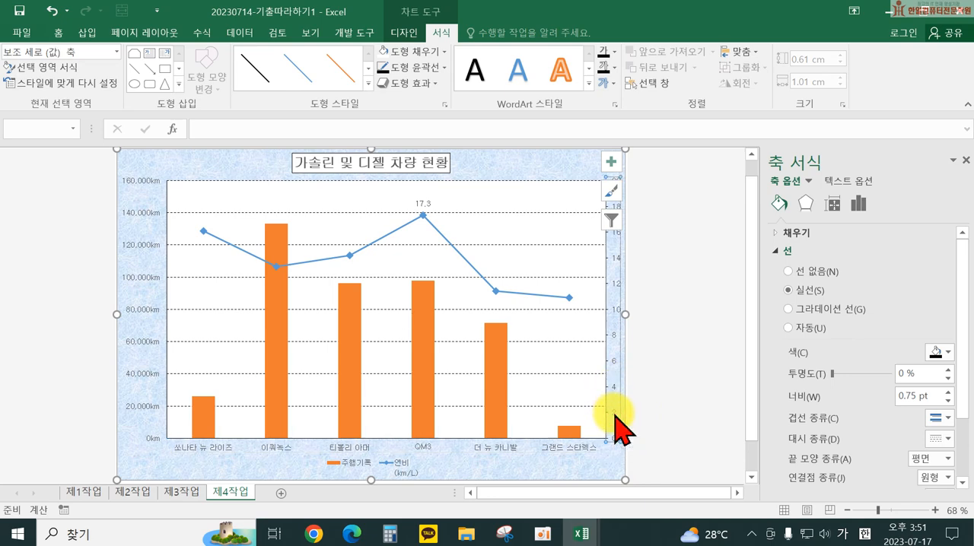
right_click(615, 415)
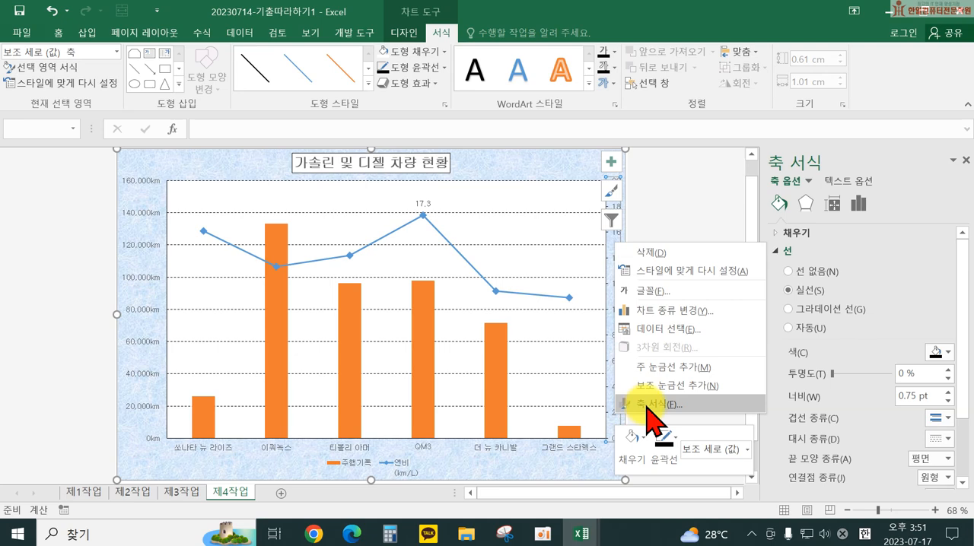
left_click(645, 409)
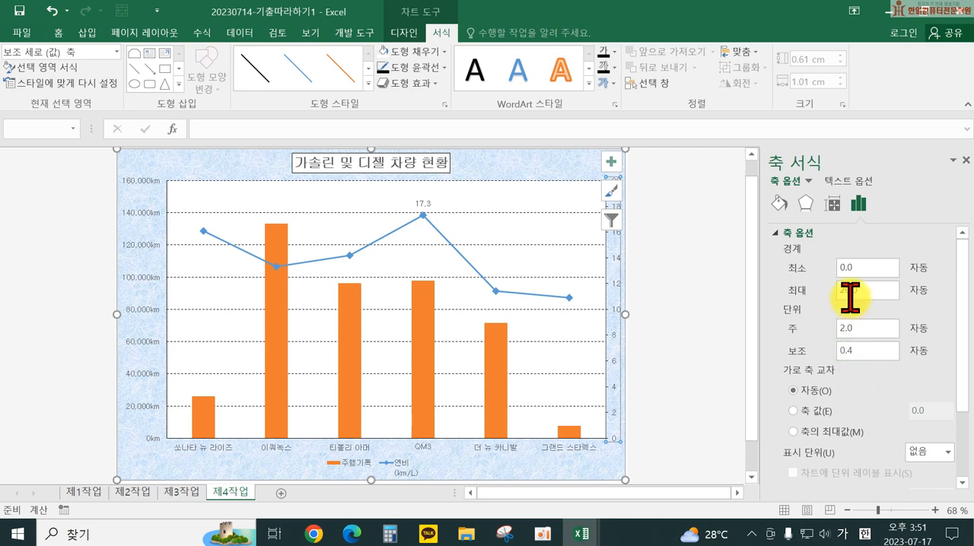
double_click(845, 328)
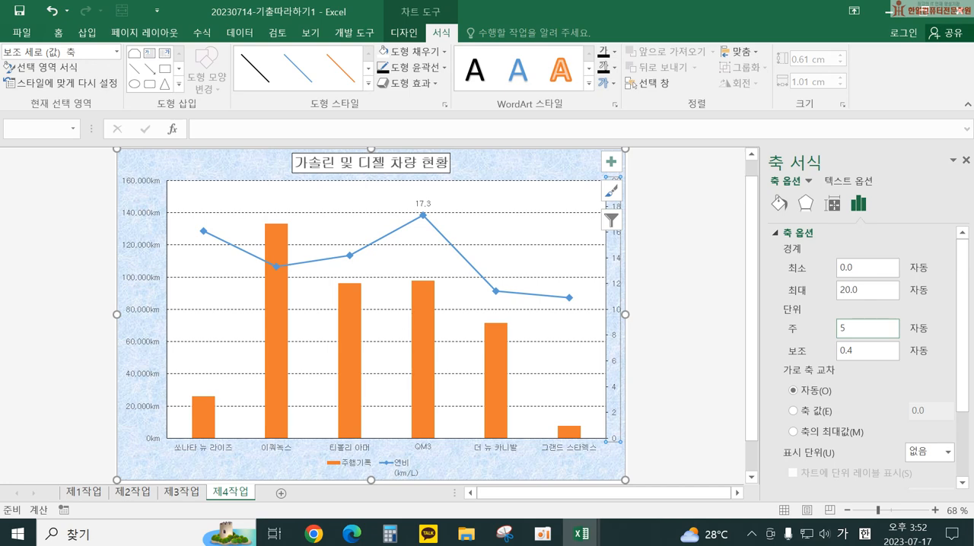
Step: Format the secondary vertical axis labels in the 숫자 category with 1 decimal place
scroll(955, 456, "down", 3)
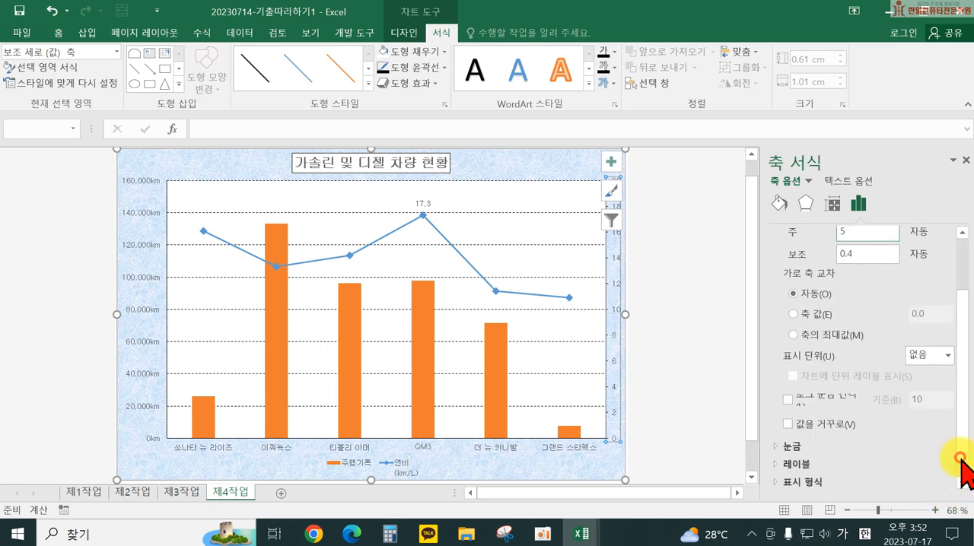
left_click(812, 481)
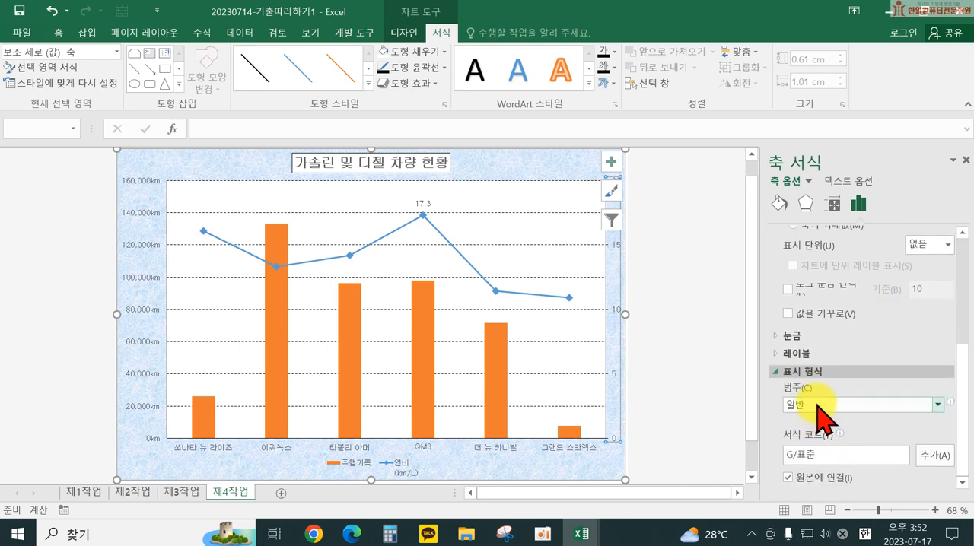
left_click(818, 405)
left_click(805, 241)
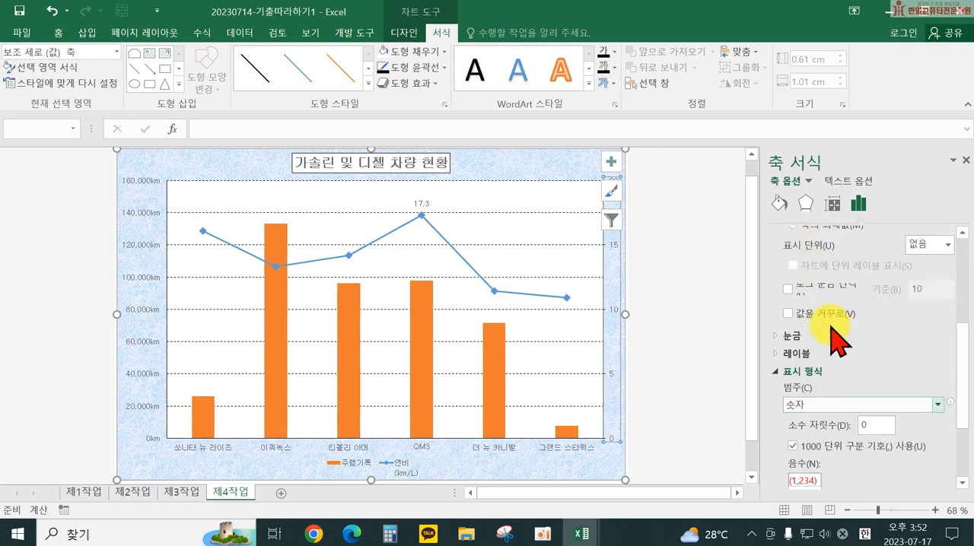
double_click(863, 428)
type("1")
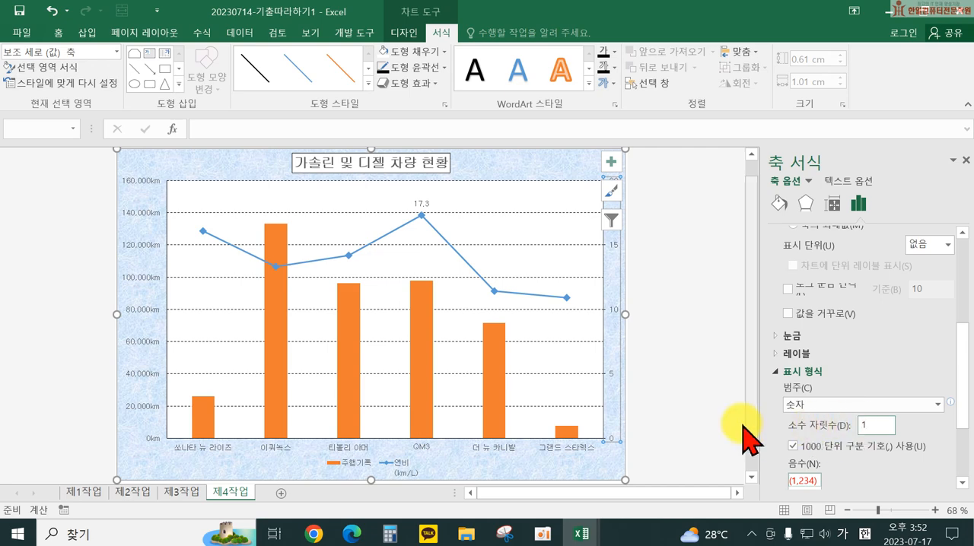
left_click(796, 372)
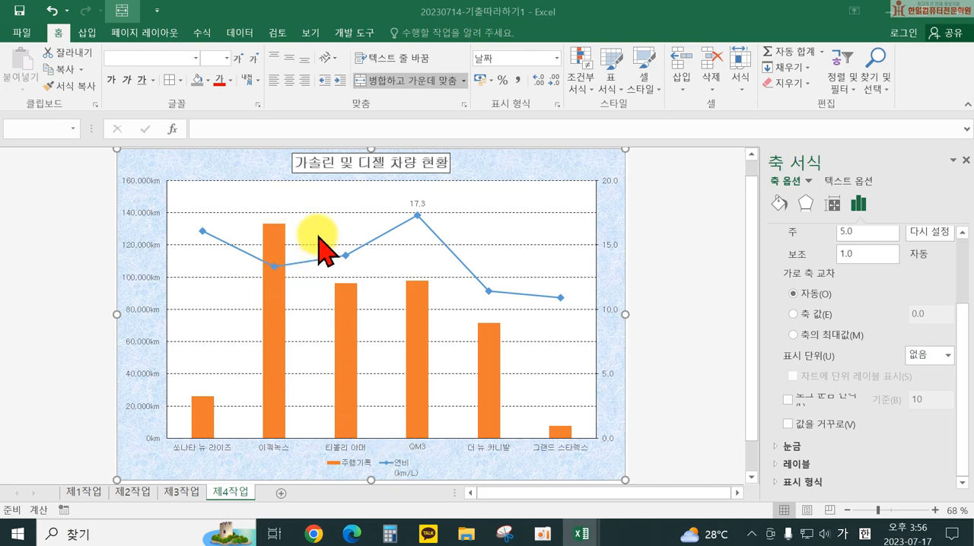
Step: Insert a rounded rectangular callout about 1.04 cm by 3.29 cm above the plotted data, with its tail pointing to the 이쿼녹스 column
left_click(88, 33)
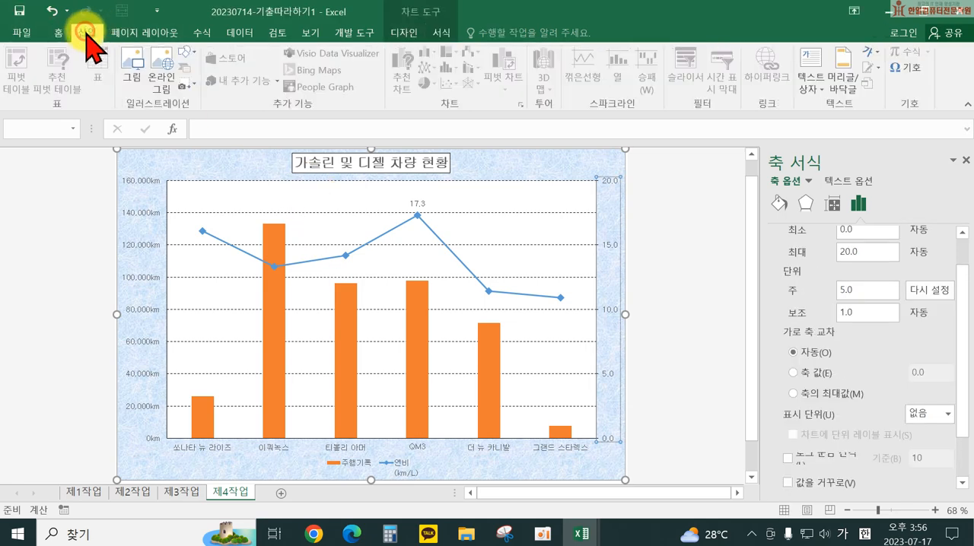
left_click(186, 53)
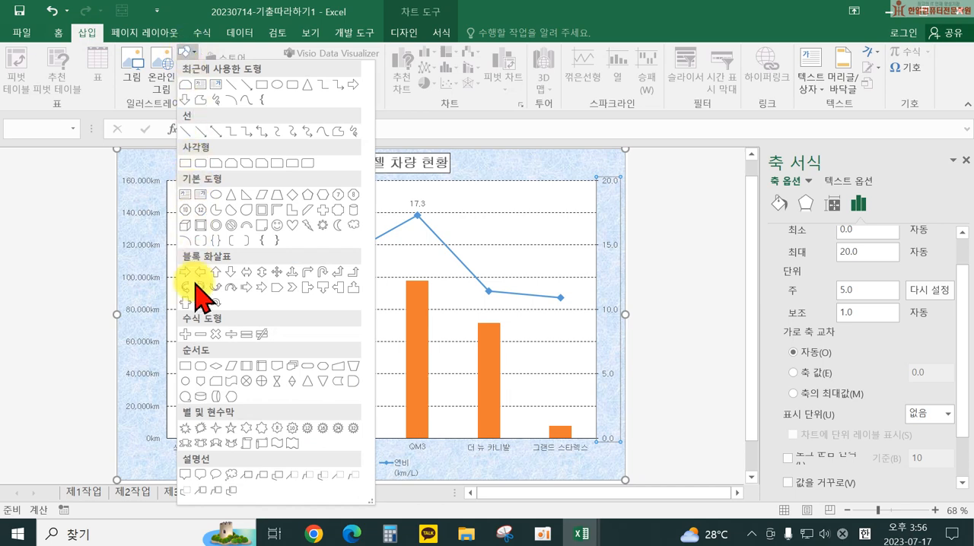
left_click(200, 474)
left_click_drag(290, 191, 354, 210)
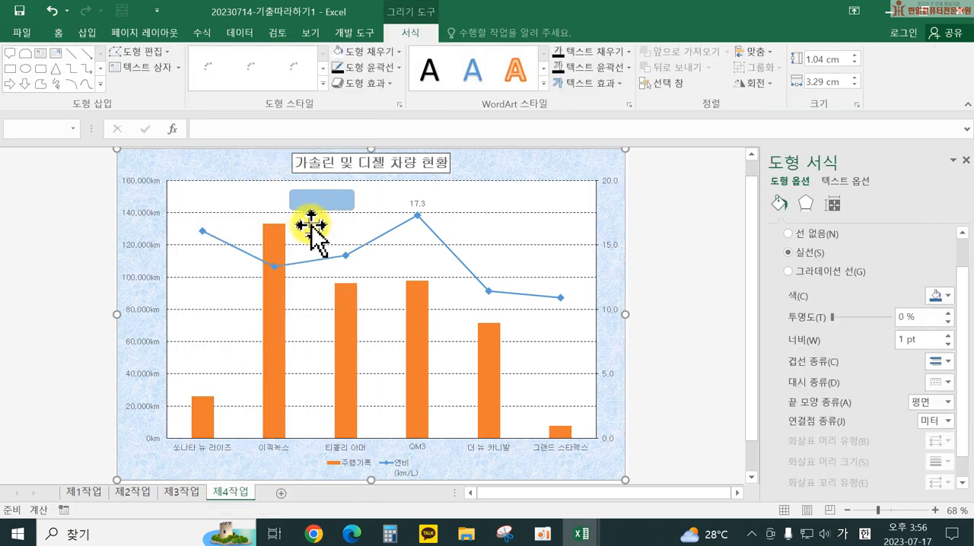
left_click_drag(309, 214, 275, 212)
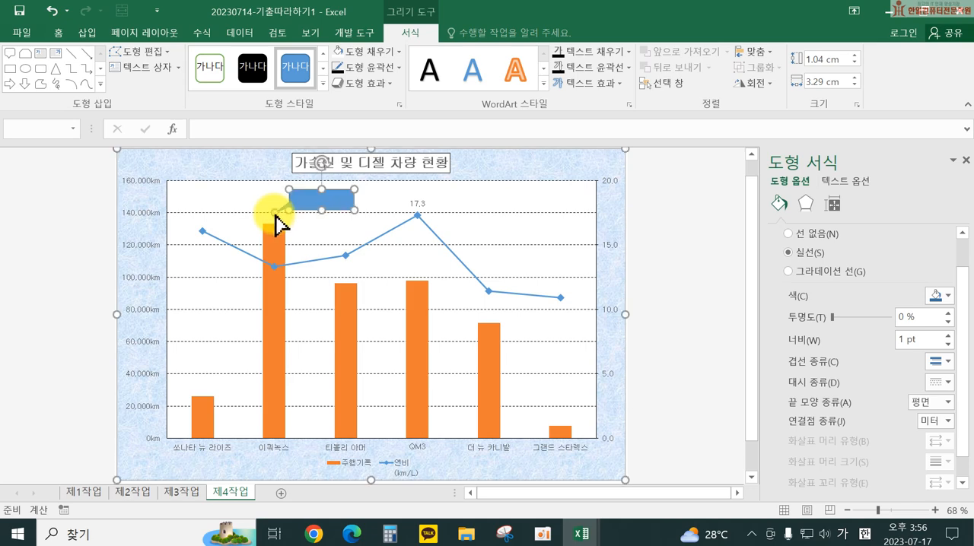
Step: Give the callout a white fill and black outline, and add the centered text 소형 suv
left_click(335, 51)
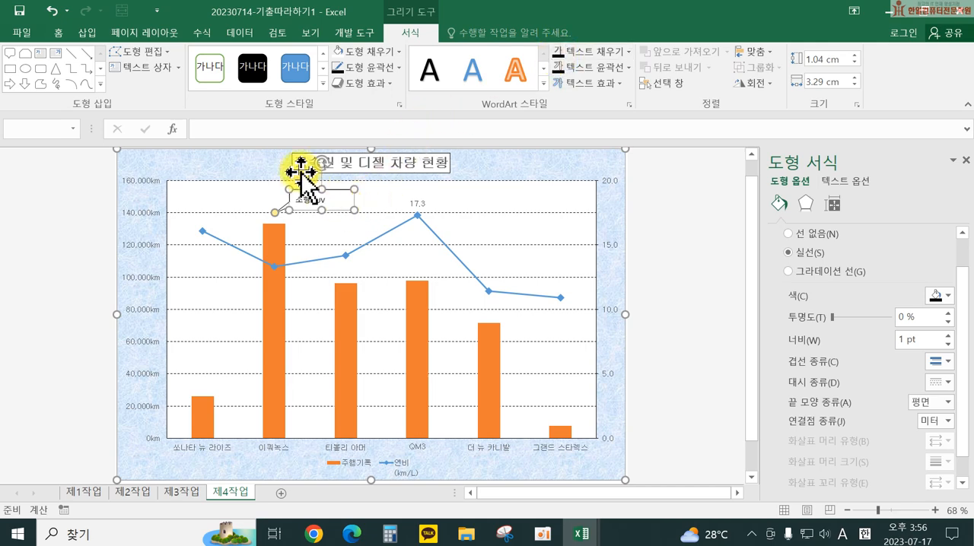
left_click(55, 35)
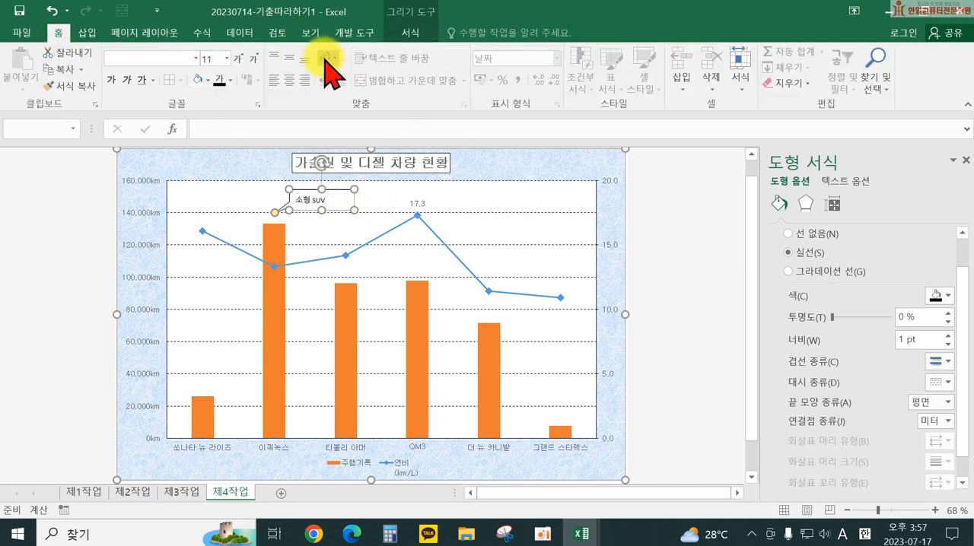
left_click(290, 79)
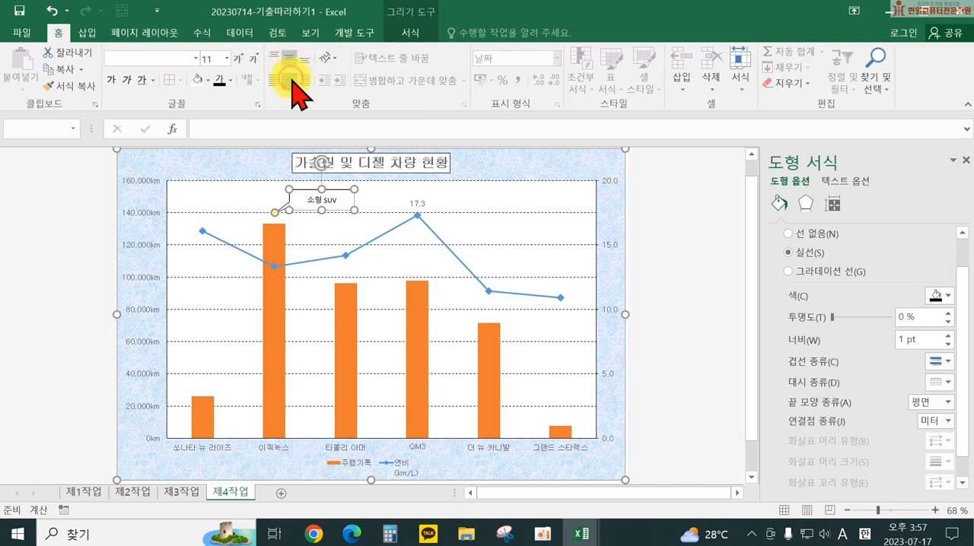
Step: Make the 소형 suv callout slightly smaller and reposition it so its tail points at the top of the 이쿼녹스 column
left_click_drag(355, 209, 343, 207)
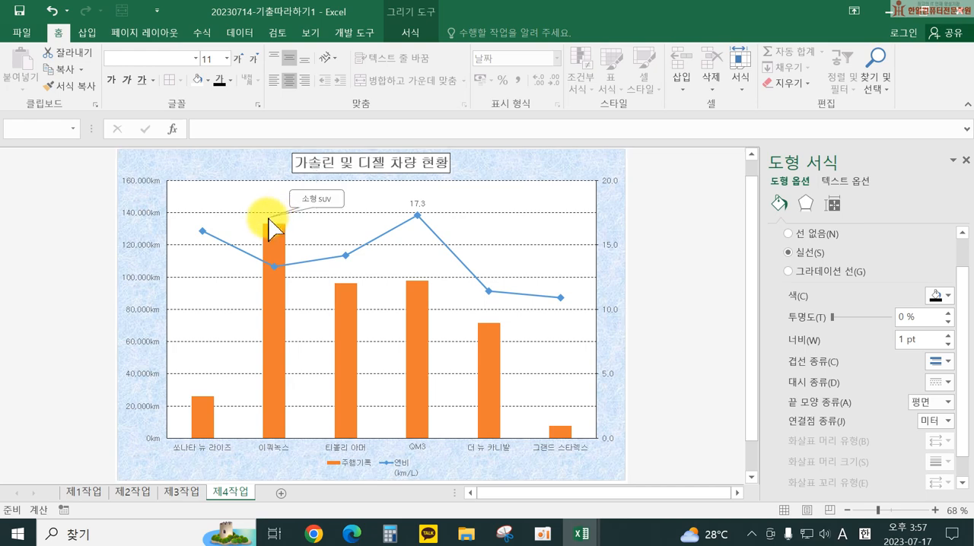
left_click(282, 225)
left_click_drag(337, 202, 347, 201)
left_click_drag(288, 215, 274, 205)
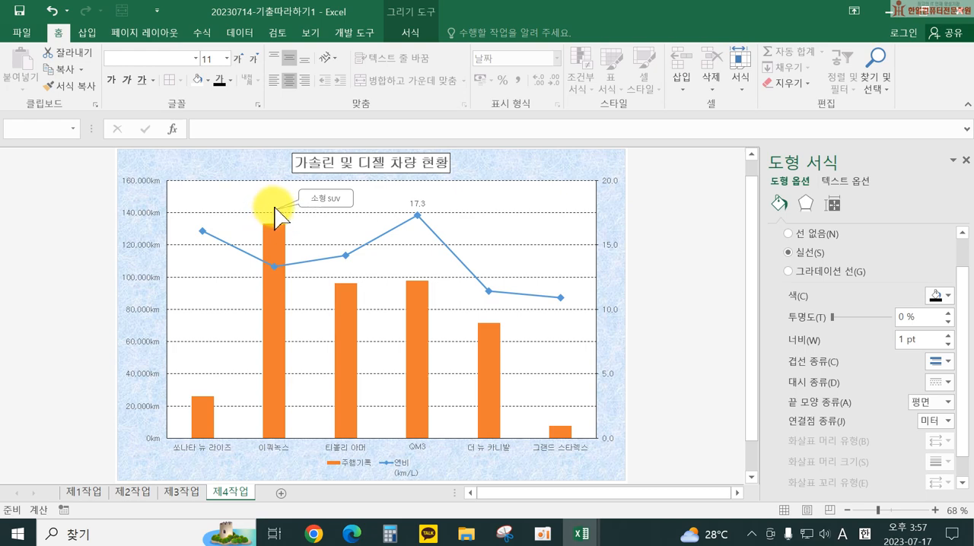
left_click(272, 213)
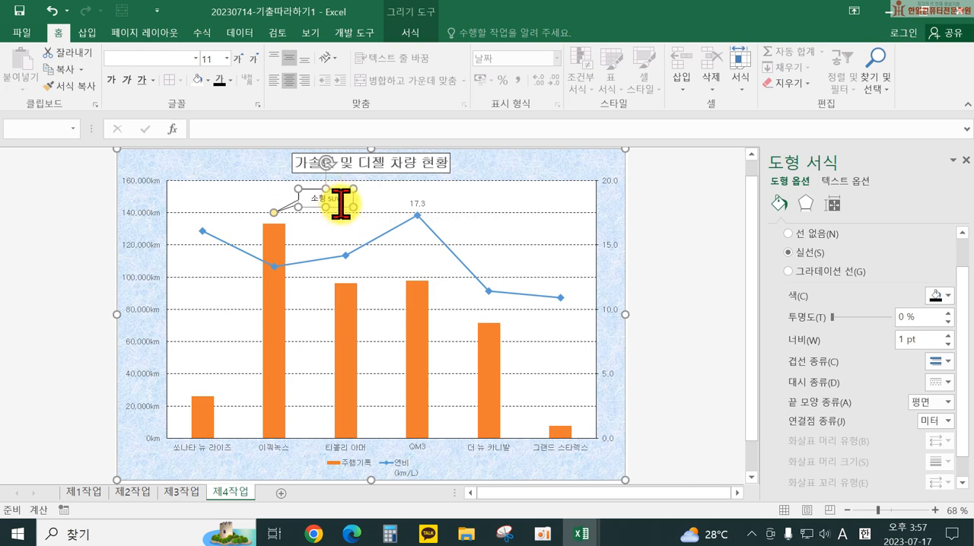
left_click_drag(308, 202, 310, 207)
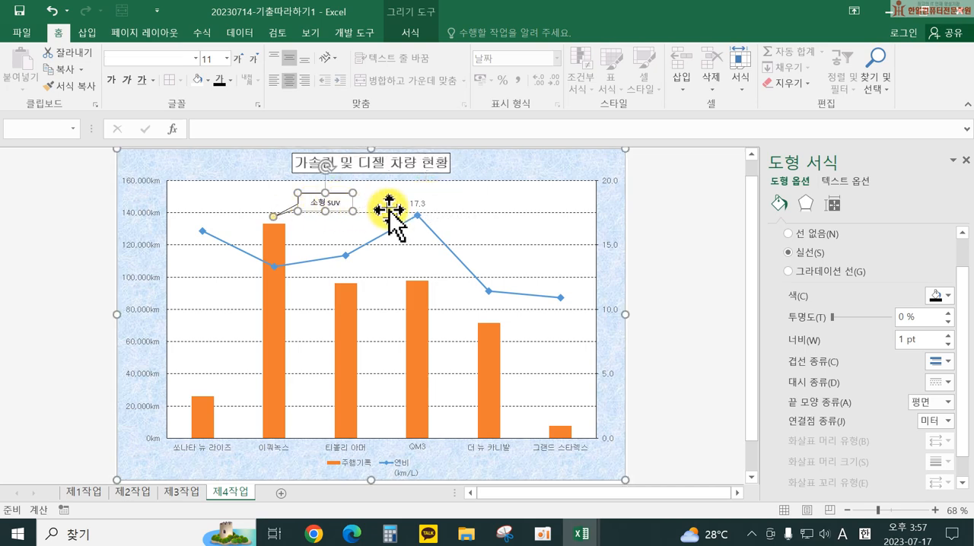
left_click(655, 266)
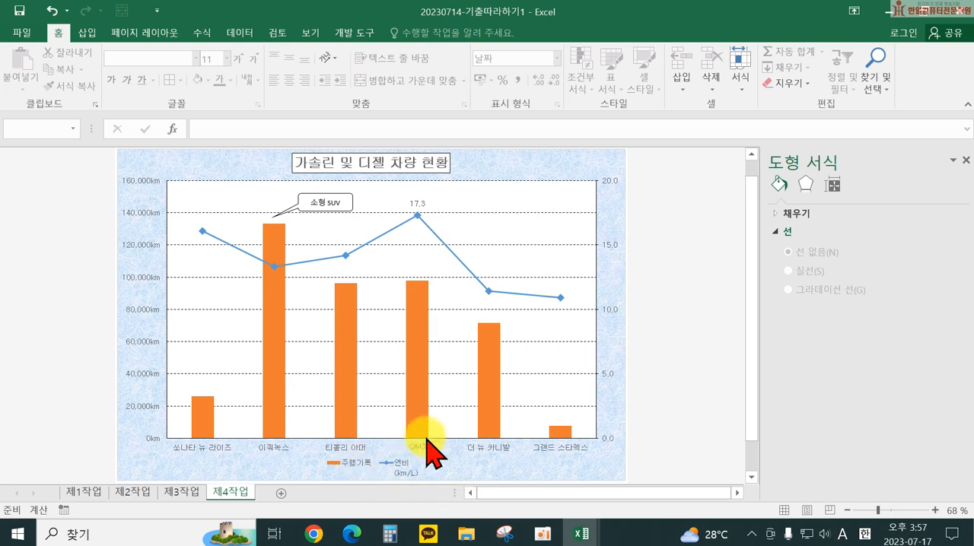
Step: Rename the 연비 series in the chart's data source to 연비(km/L) so its legend entry fits on one line
mouse_move(426, 439)
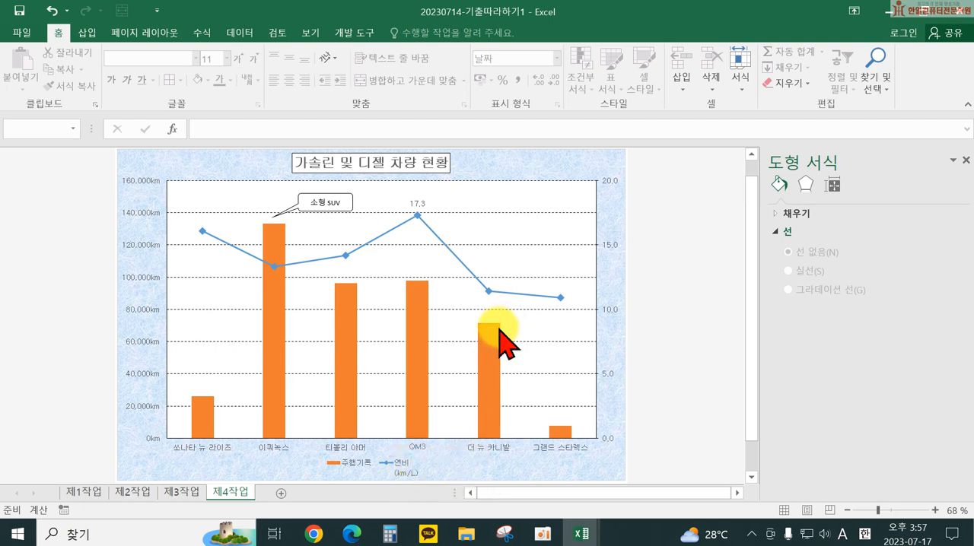
left_click(514, 169)
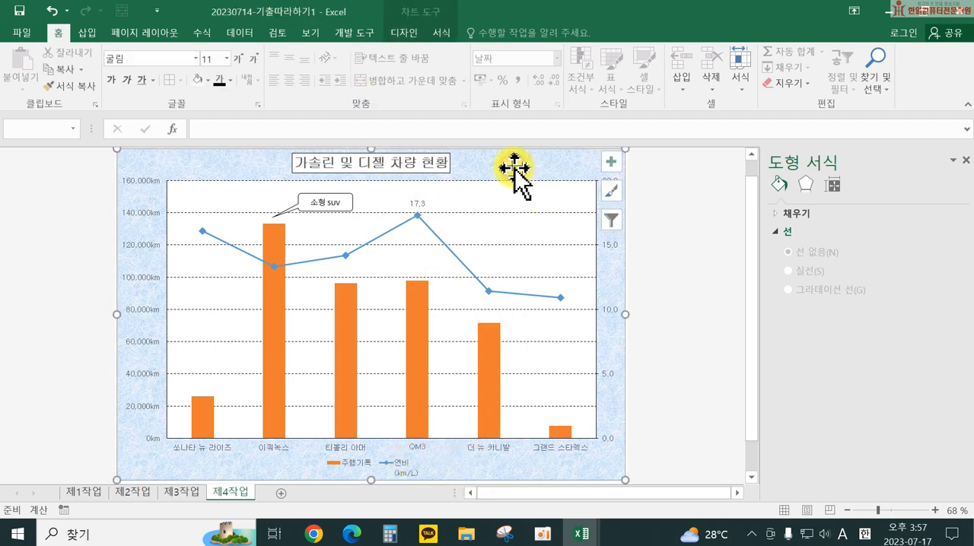
left_click(406, 32)
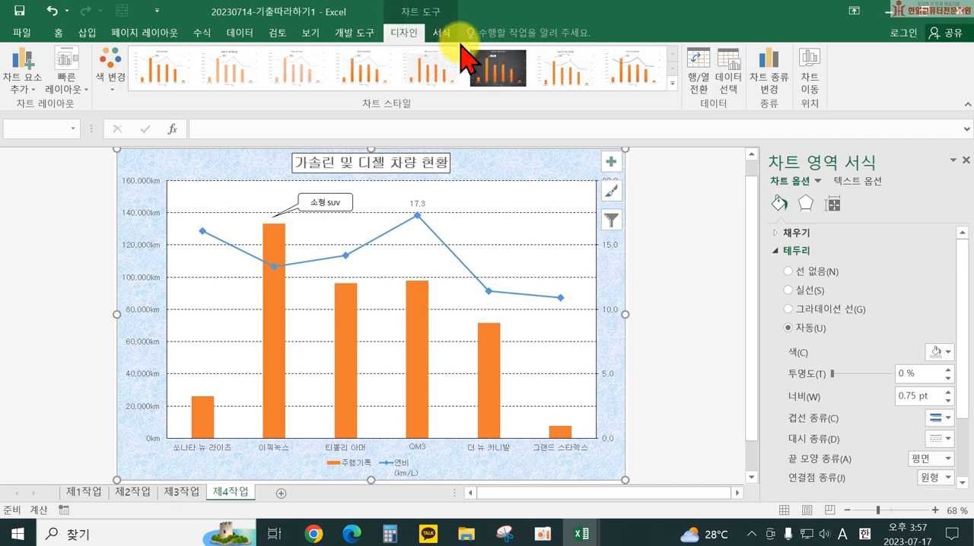
left_click(726, 80)
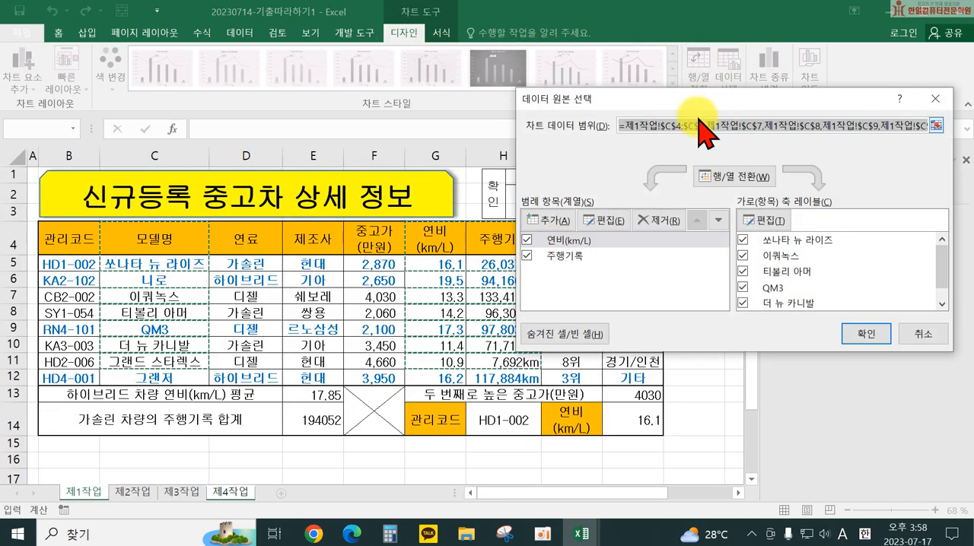
left_click(569, 242)
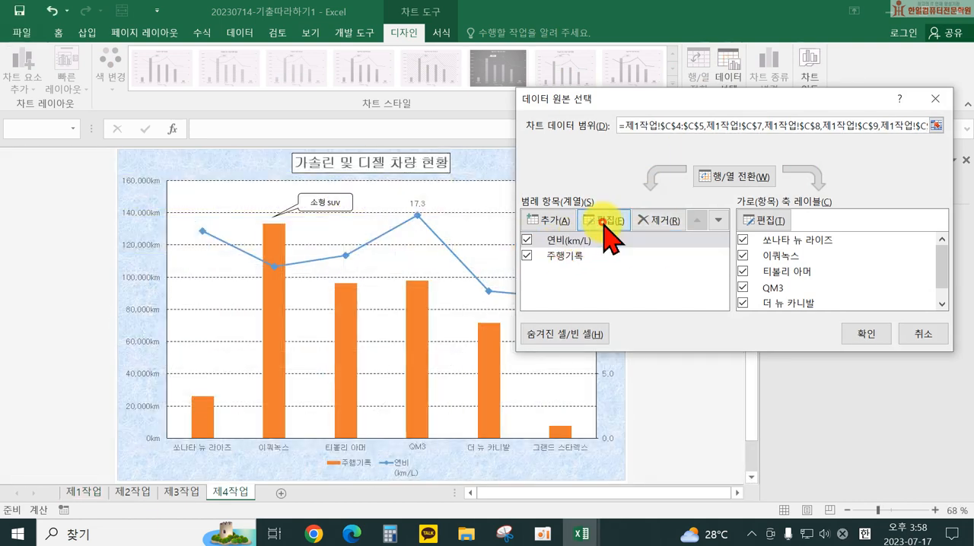
left_click(605, 222)
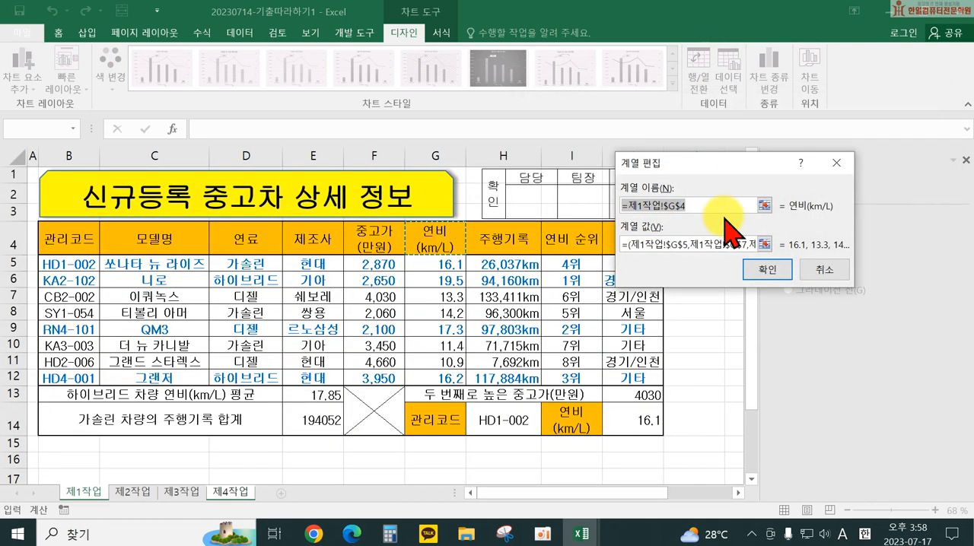
type("dus")
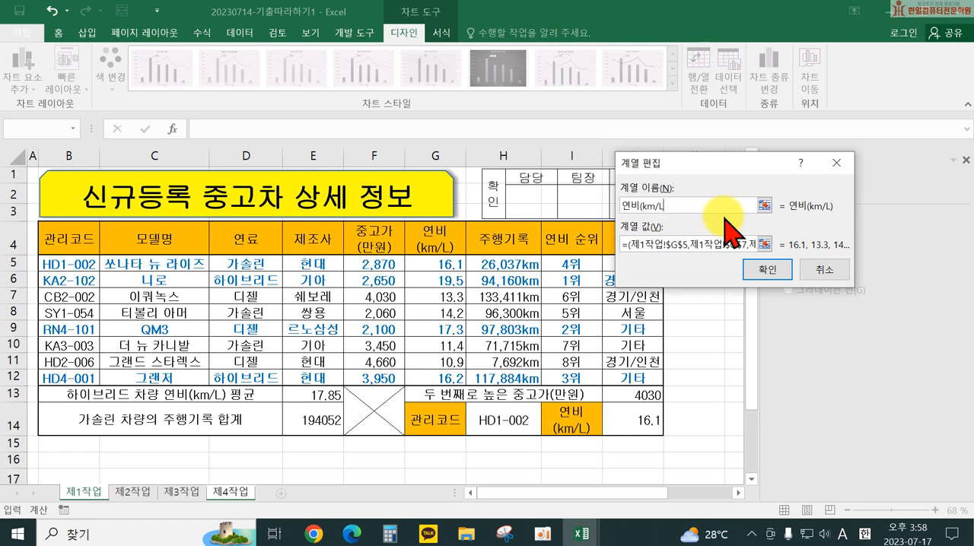
left_click(766, 269)
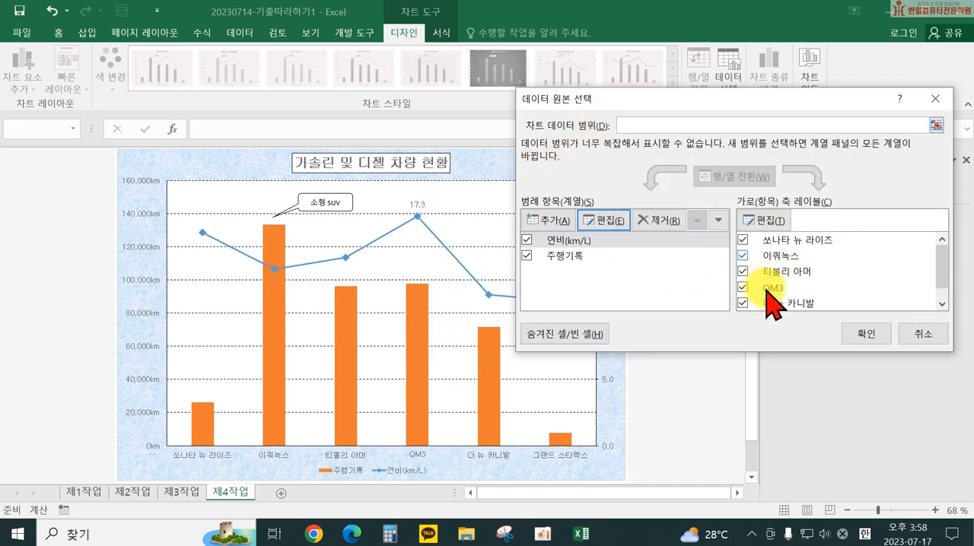
left_click(866, 334)
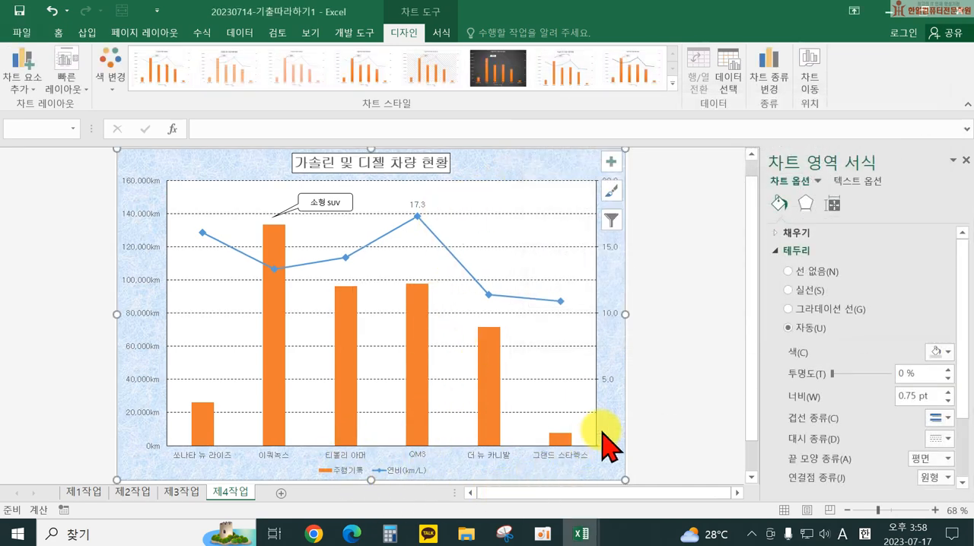
left_click(685, 403)
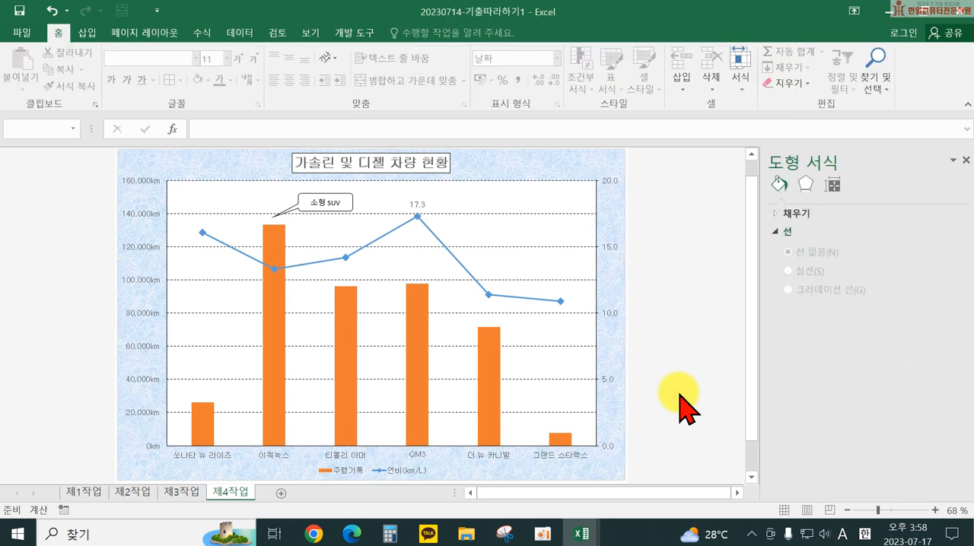
Step: Start saving a copy of the workbook and choose the ITQ folder inside 문서 as its location
left_click(21, 32)
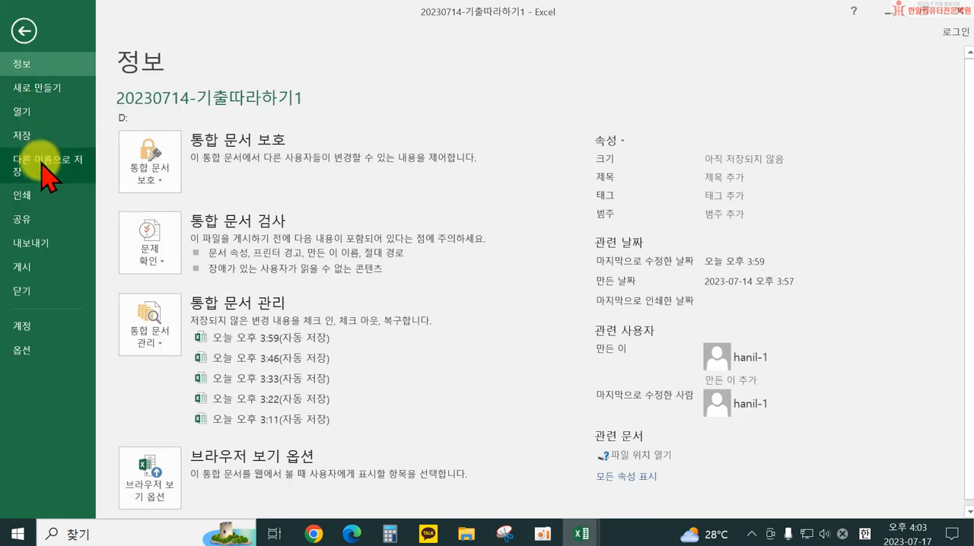
left_click(43, 163)
left_click(202, 228)
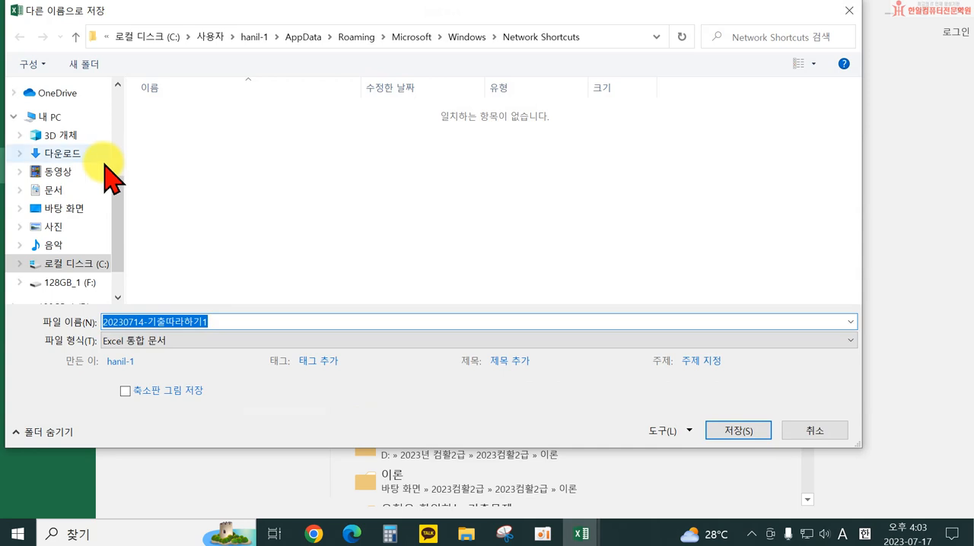
left_click(51, 155)
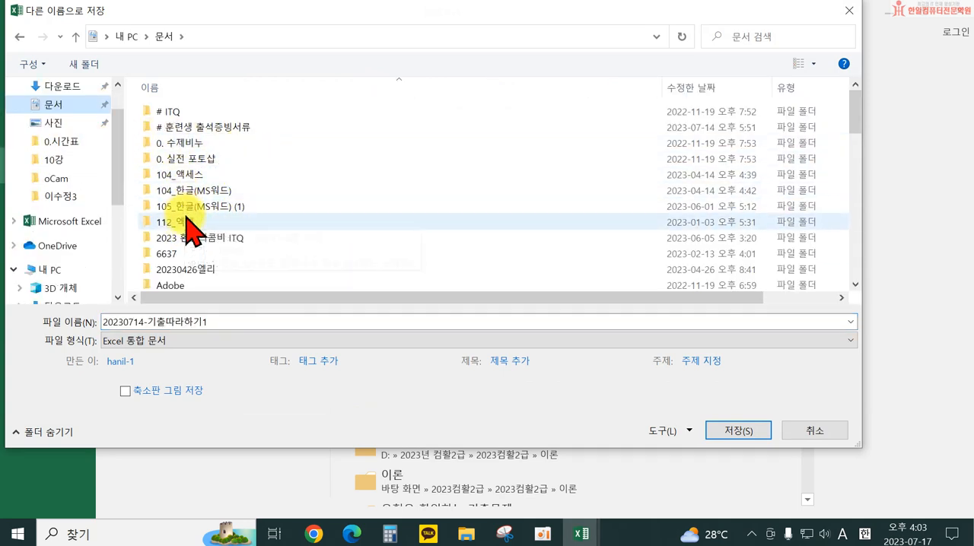
scroll(191, 281, "down", 4)
scroll(190, 282, "down", 2)
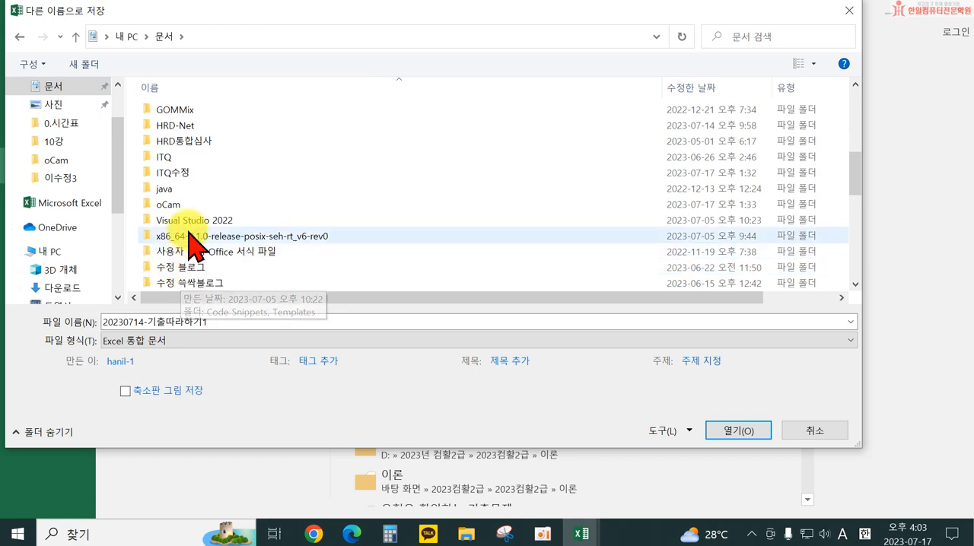
left_click(162, 156)
double_click(162, 157)
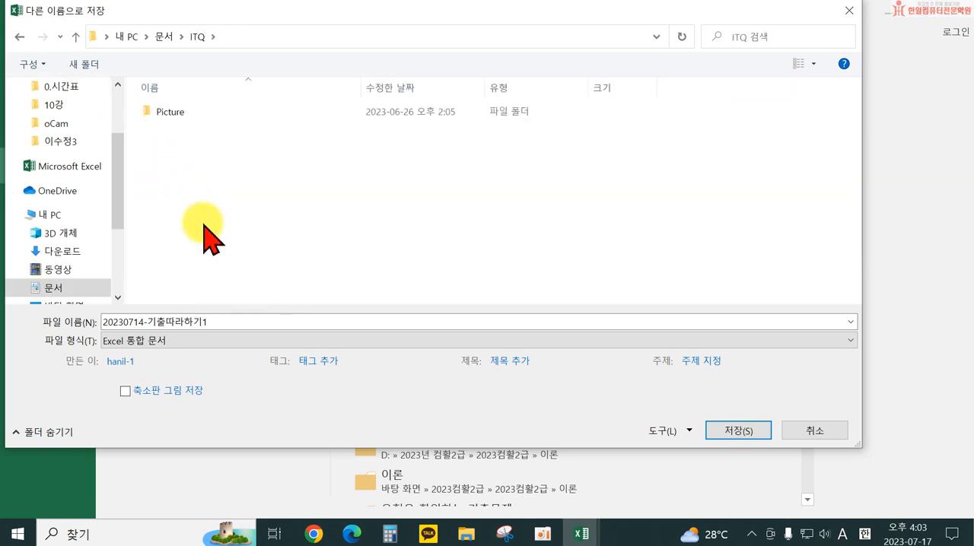
Step: Replace 기출따라하기1 after the hyphen in the file name with the person's full name and save the workbook
left_click_drag(218, 322, 91, 307)
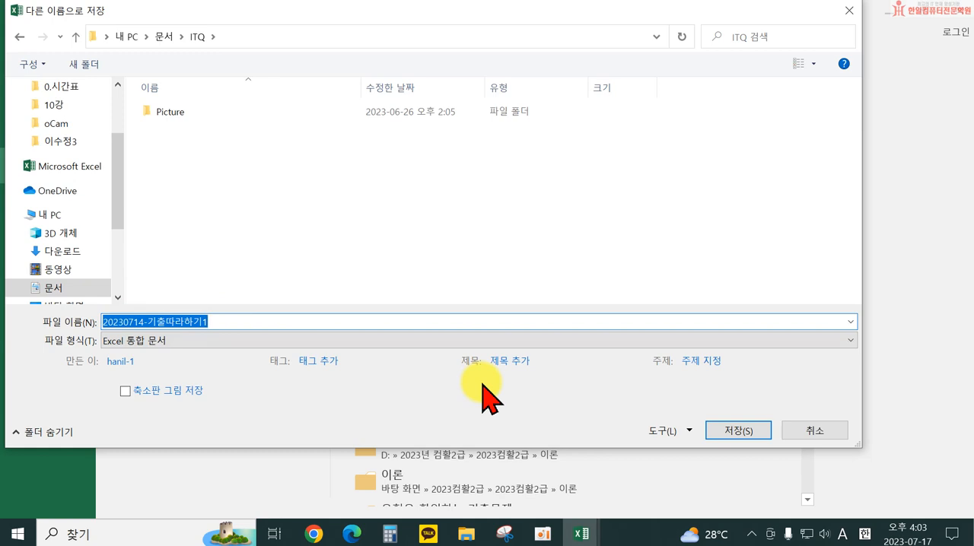
left_click_drag(146, 322, 245, 322)
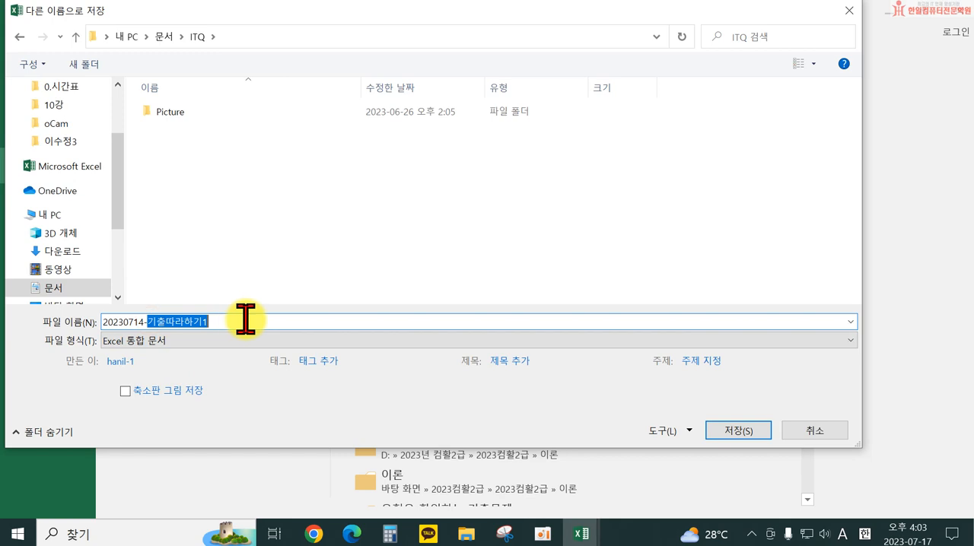
type("d")
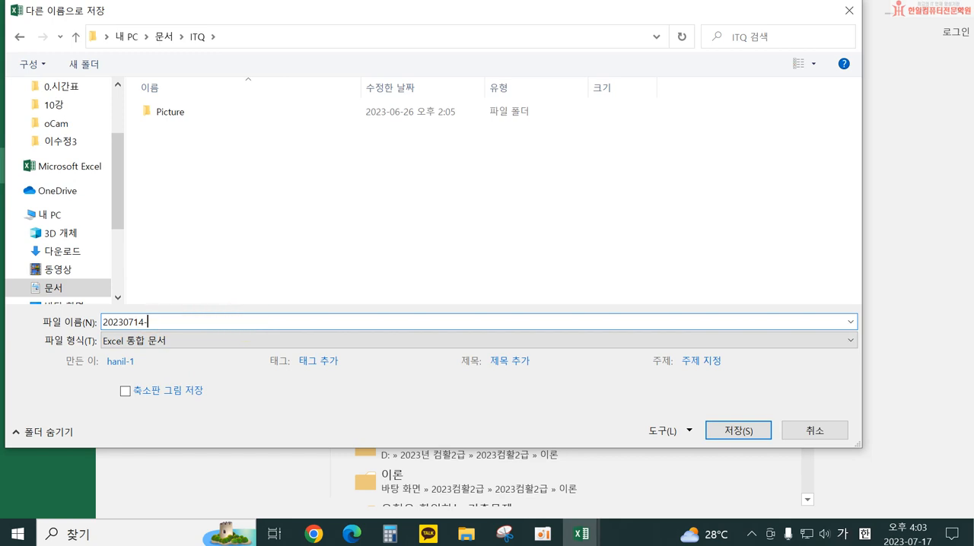
type("수정")
key("Return")
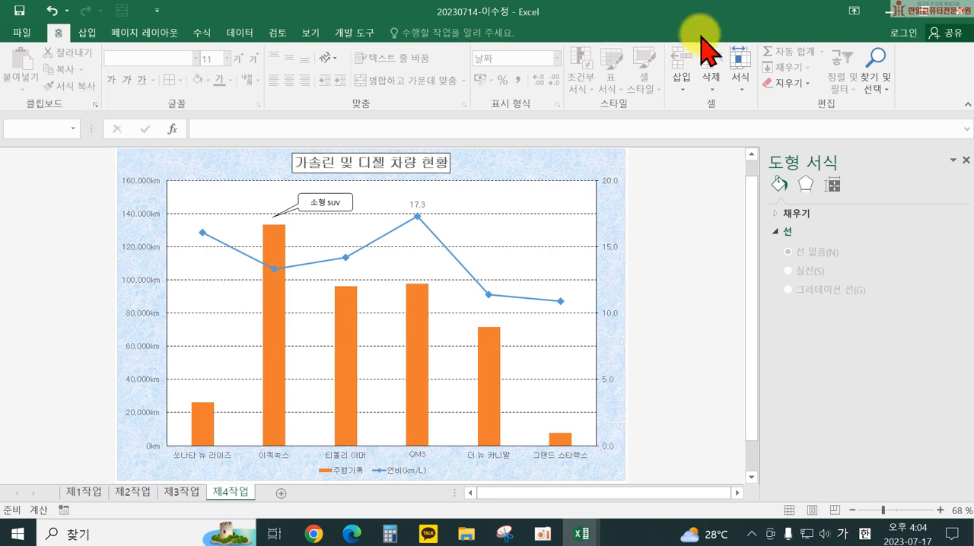
Step: Close the saved workbook and launch Excel 2016 again from the desktop
left_click(22, 33)
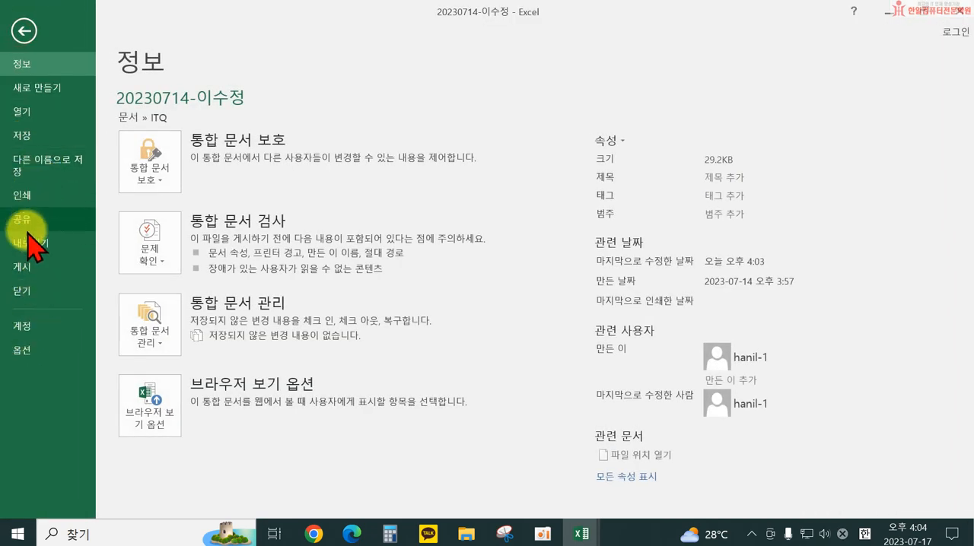
left_click(34, 291)
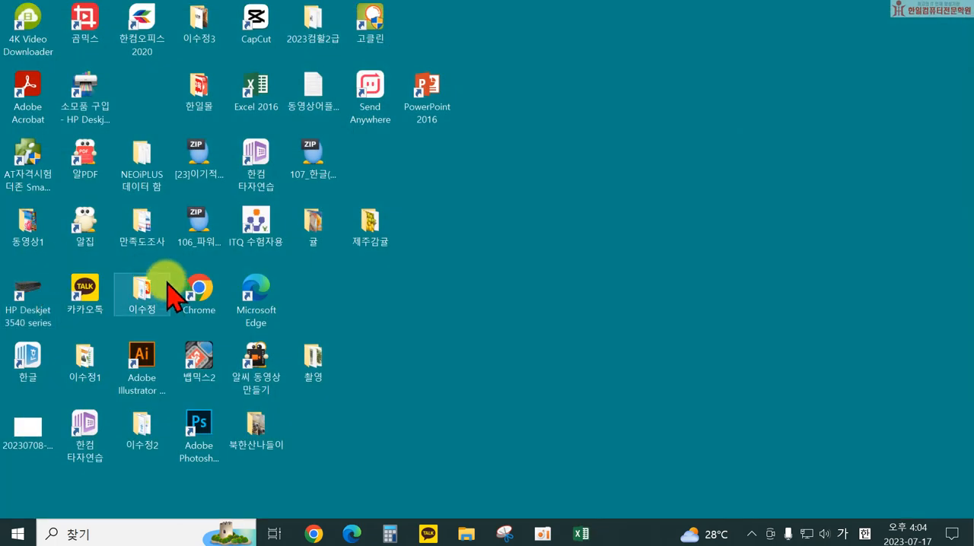
left_click(263, 98)
double_click(263, 98)
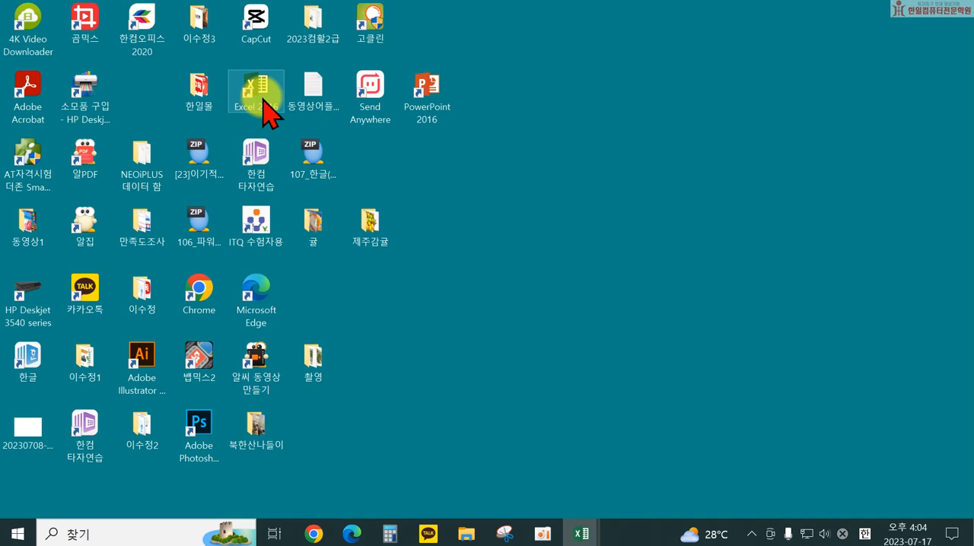
double_click(268, 106)
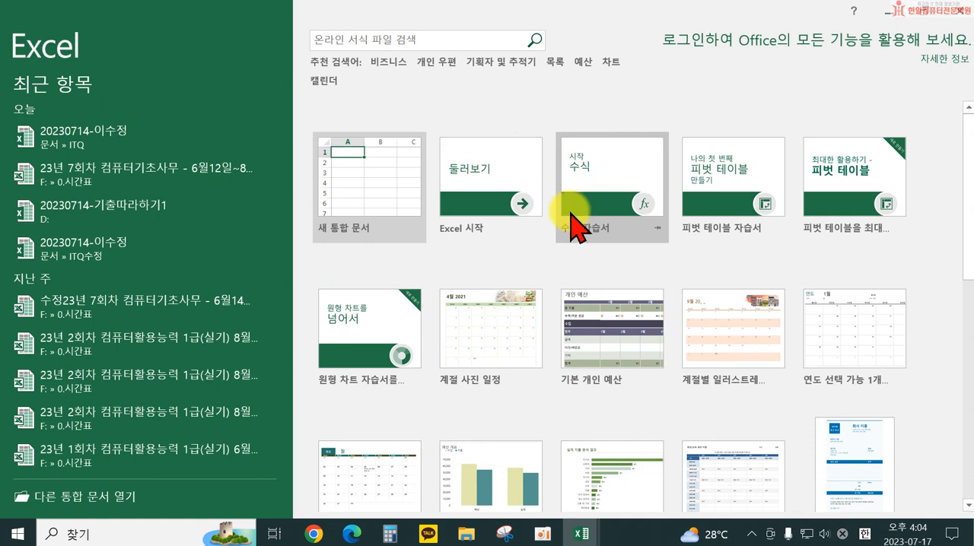